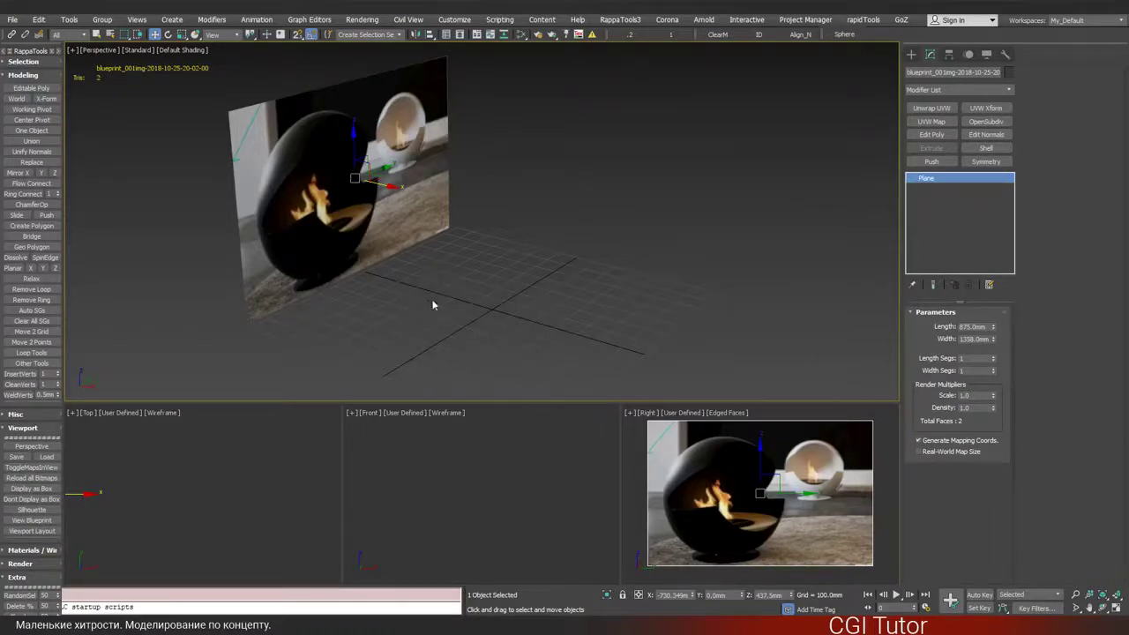
- Examine the fireplace reference image plane from several angles and distances in the perspective view
alt+middle_drag(482, 318, 382, 278)
scroll(345, 244, up, 2)
alt+middle_drag(345, 244, 418, 322)
scroll(356, 307, down, 3)
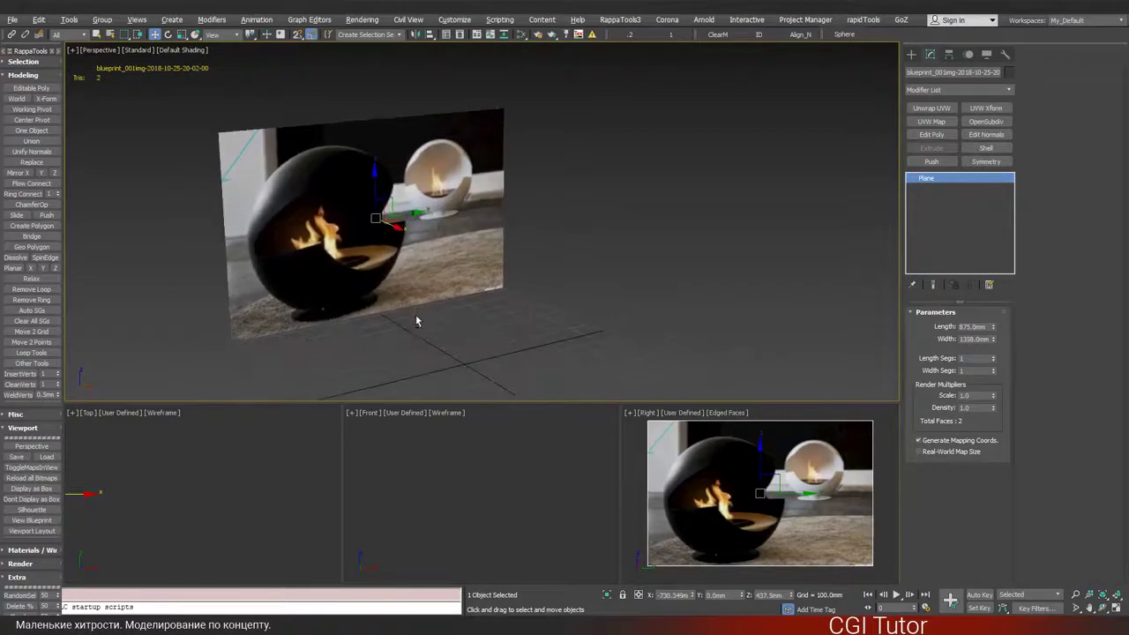
scroll(327, 308, up, 3)
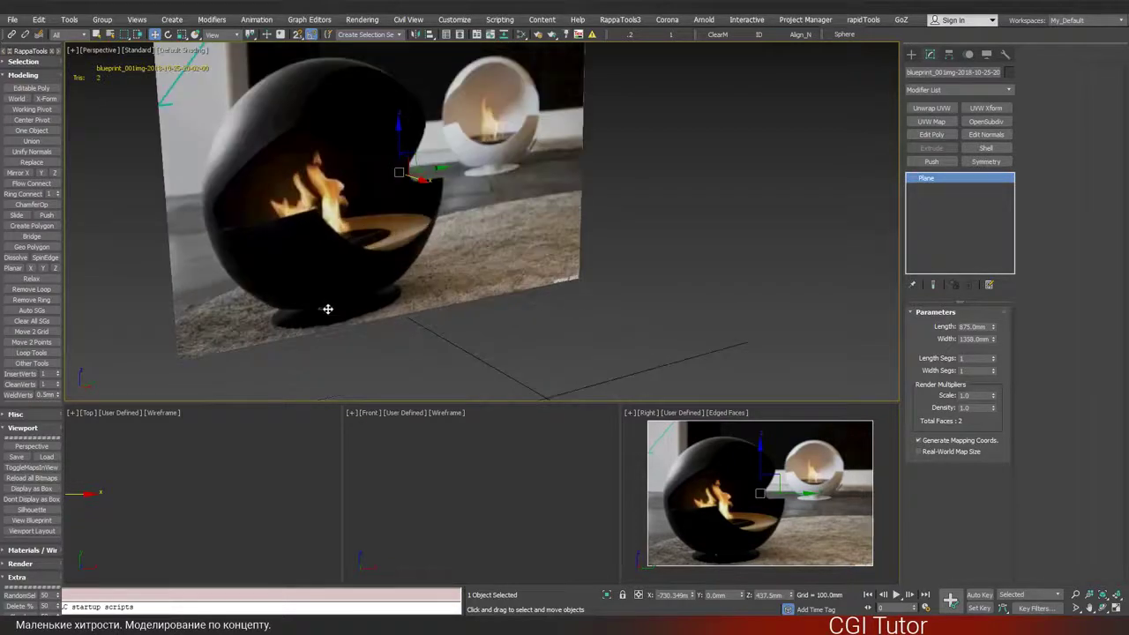
alt+middle_drag(328, 309, 317, 274)
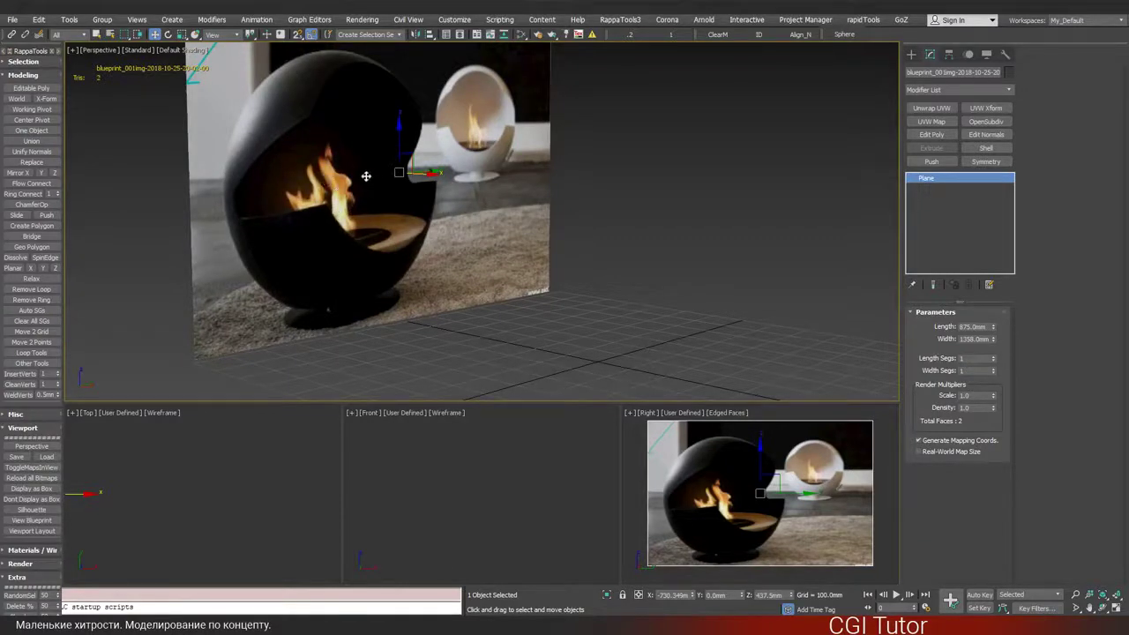
alt+middle_drag(371, 170, 503, 287)
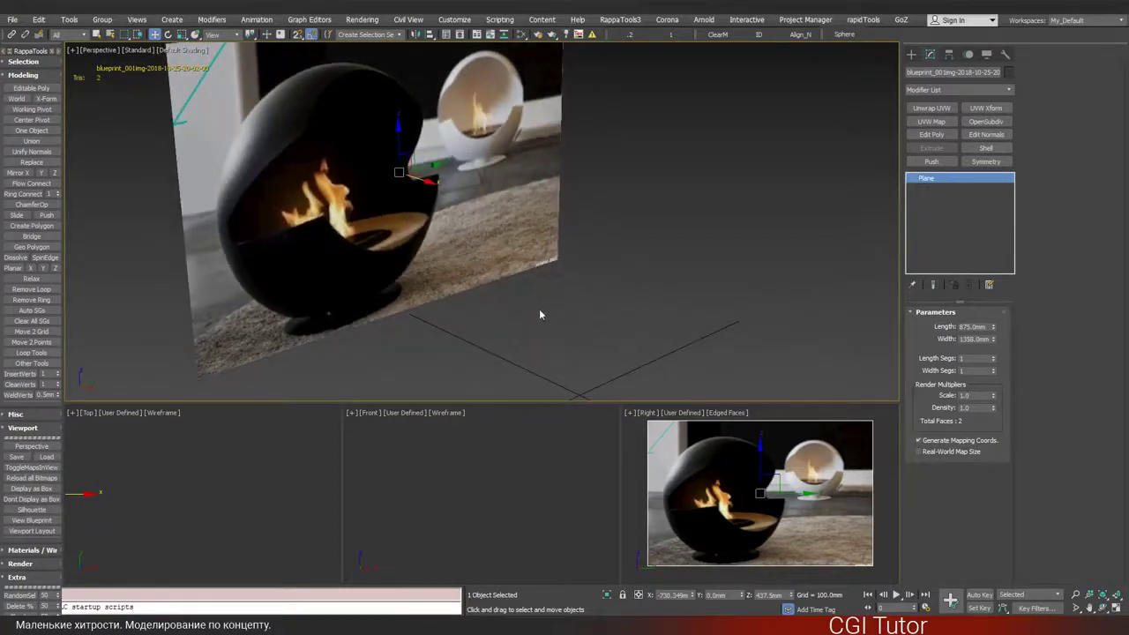
scroll(449, 304, down, 4)
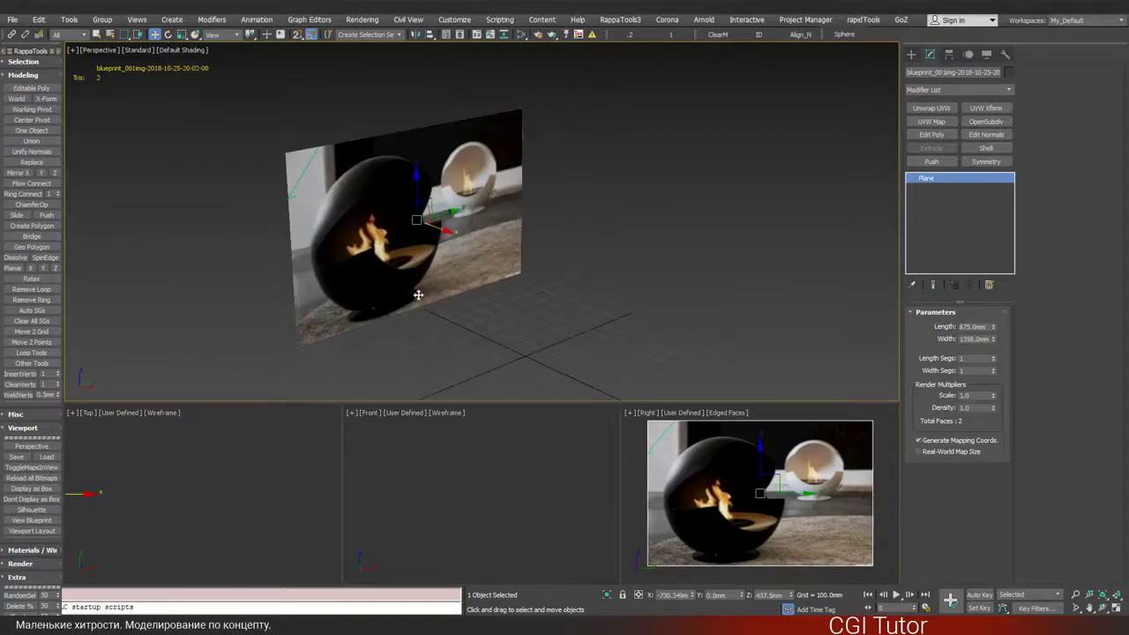
scroll(369, 254, up, 2)
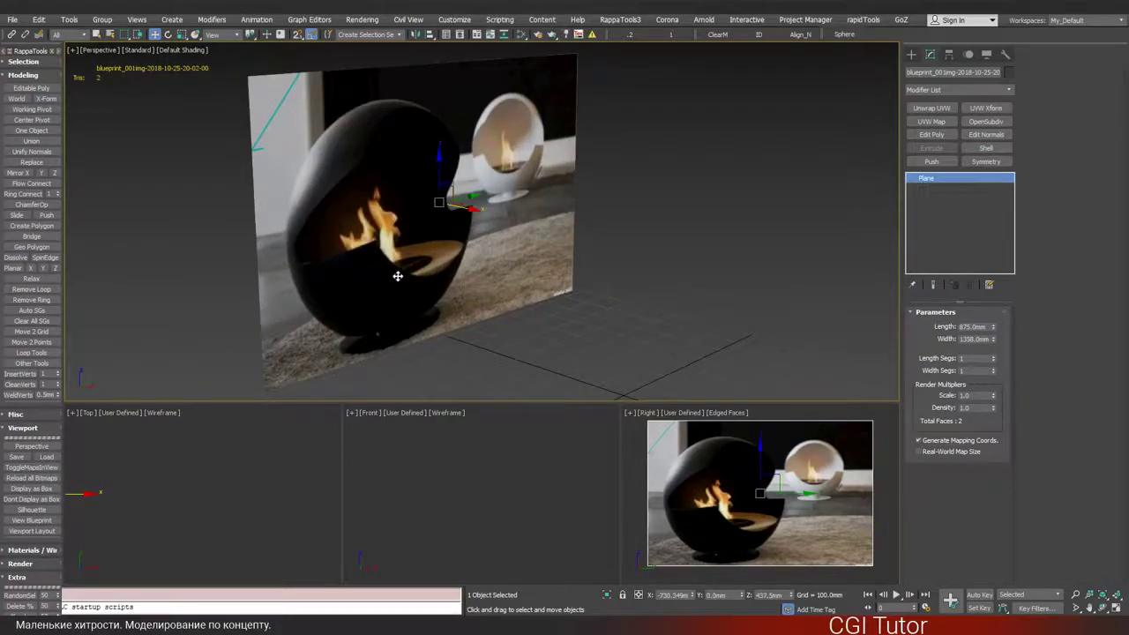
mouse_move(430, 295)
alt+middle_down()
mouse_move(434, 255)
mouse_move(435, 288)
mouse_move(437, 274)
alt+middle_up()
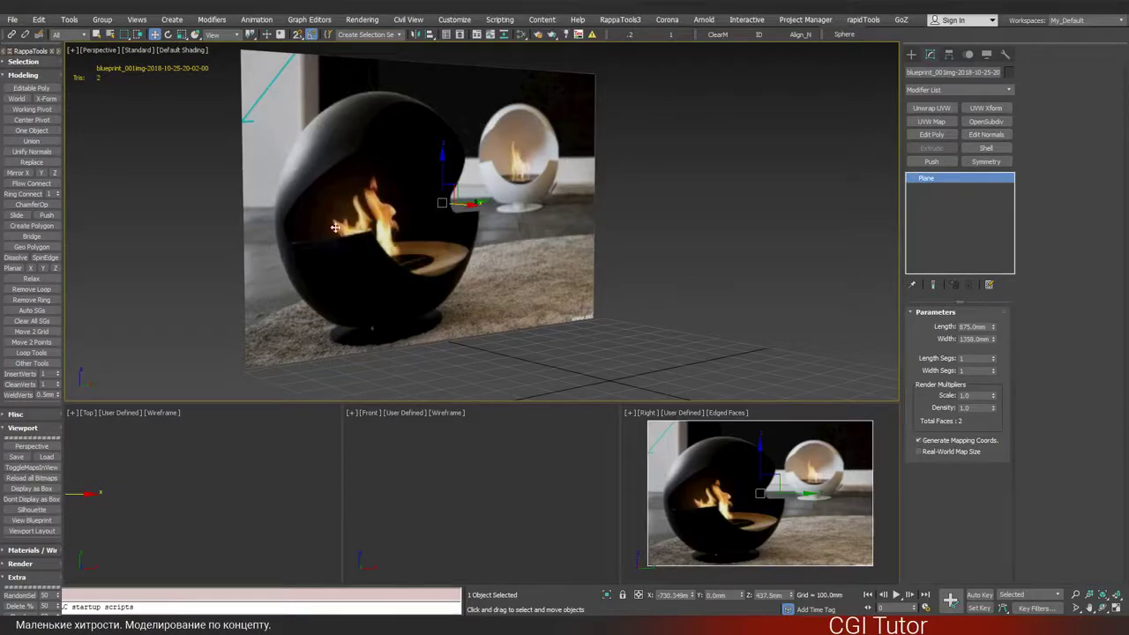
alt+middle_drag(336, 227, 354, 228)
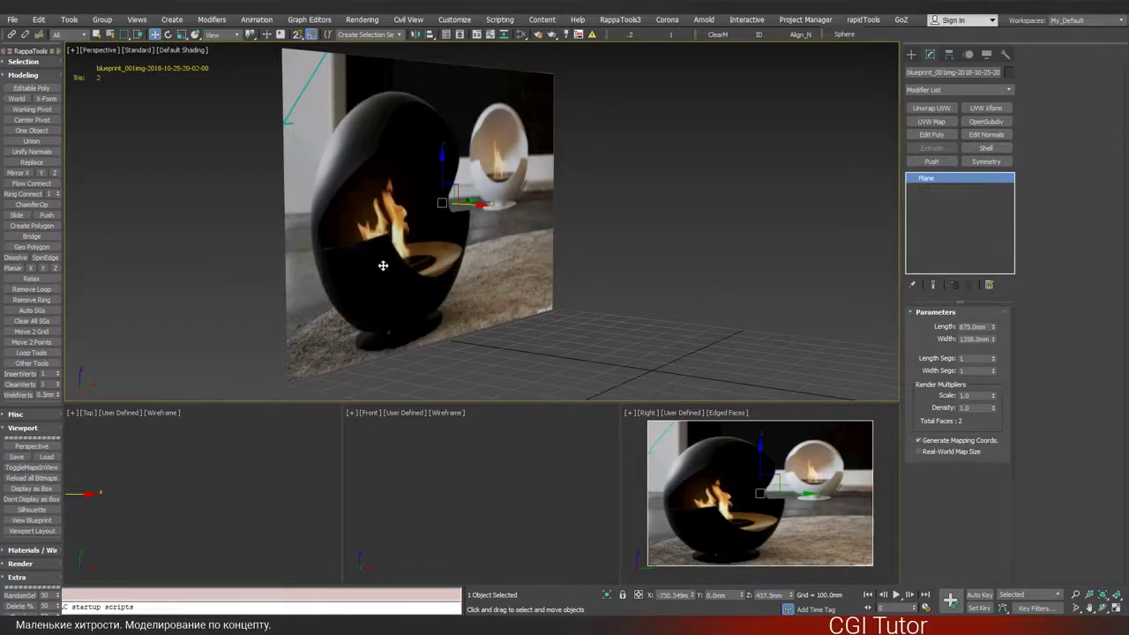
middle_drag(510, 320, 470, 278)
scroll(479, 272, down, 3)
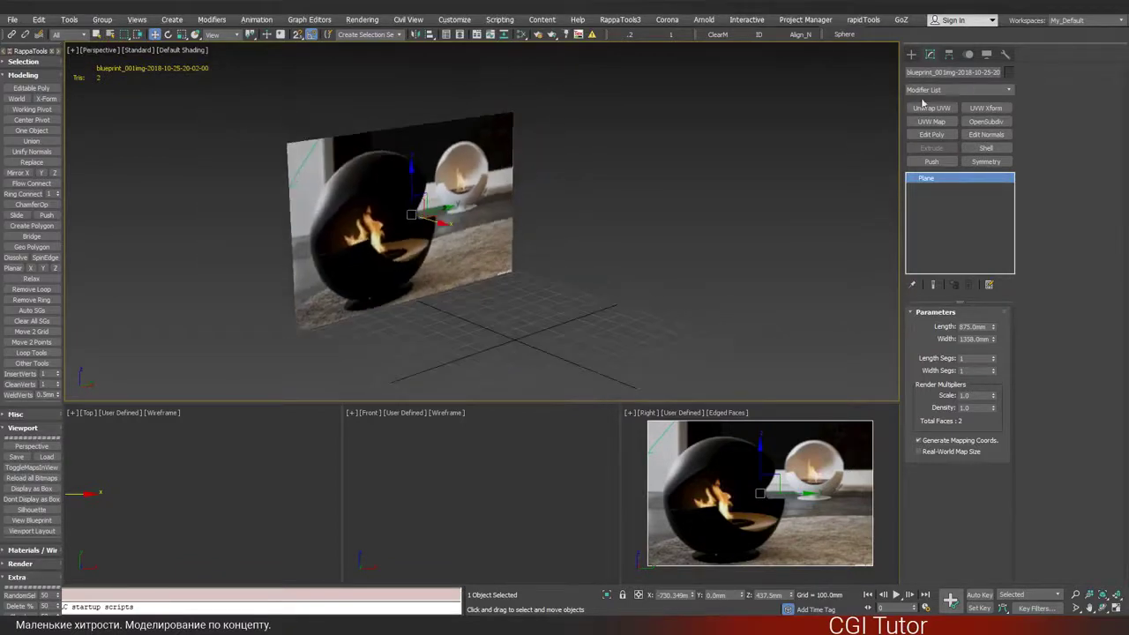
click(911, 54)
click(934, 150)
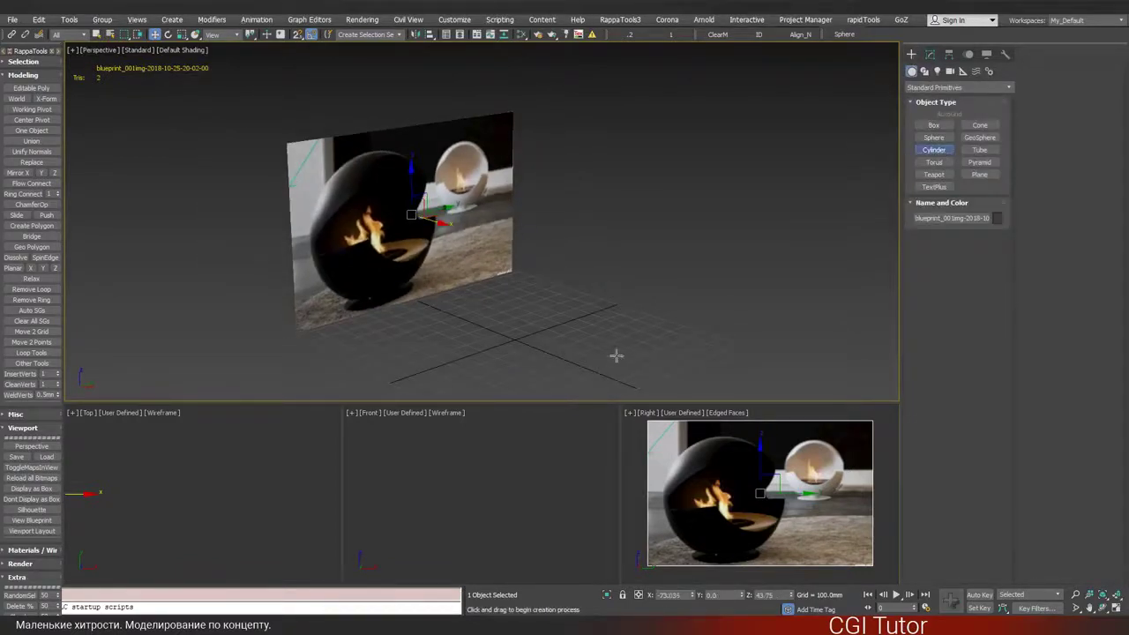
drag(517, 338, 538, 308)
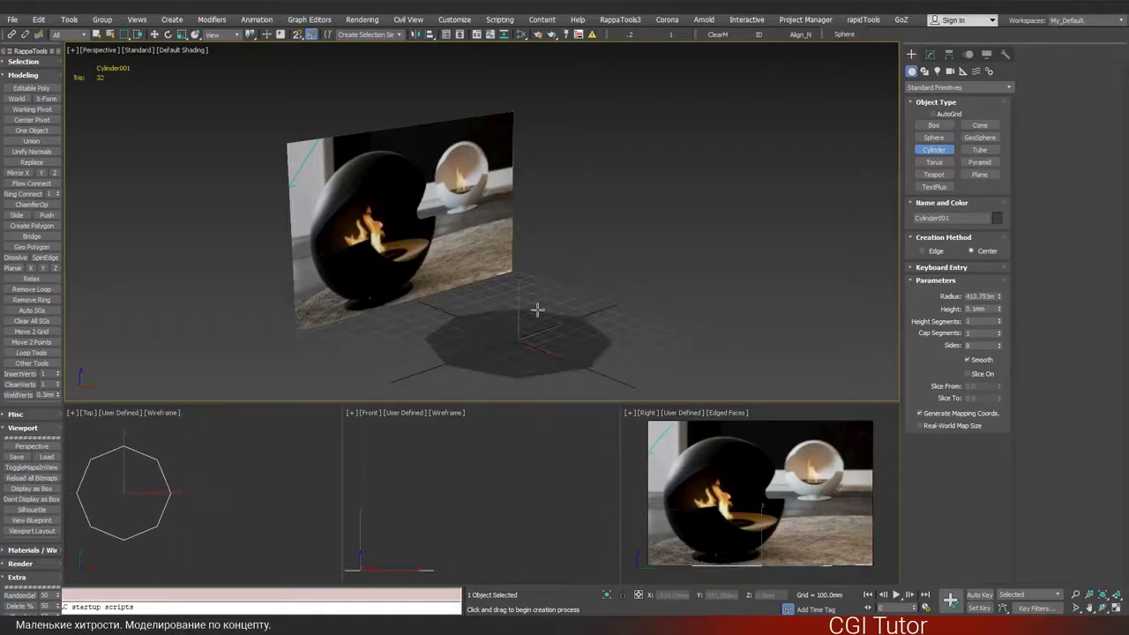
right_click(536, 310)
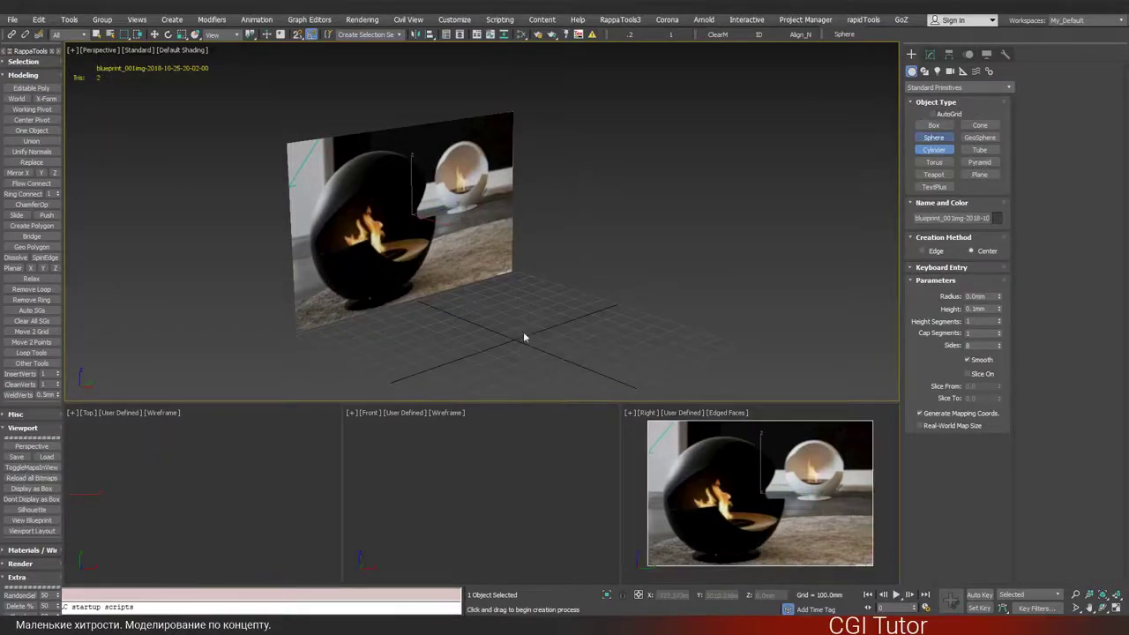
- Create a sphere of about 524 mm radius at the grid centre and show its edged faces
drag(516, 338, 524, 306)
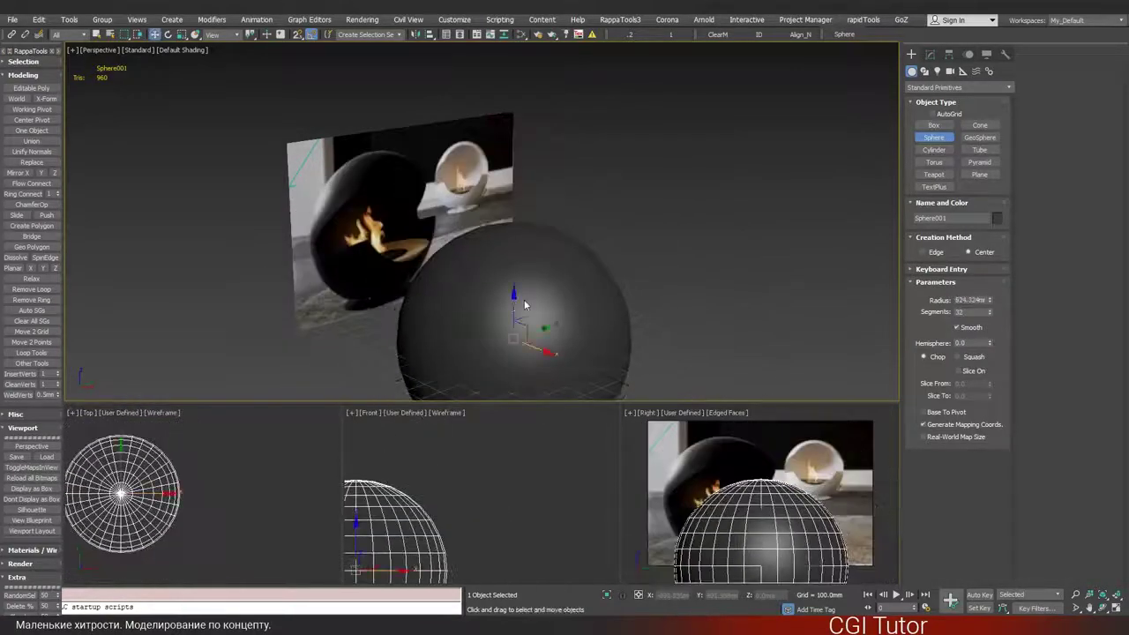
right_click(522, 305)
key(F4)
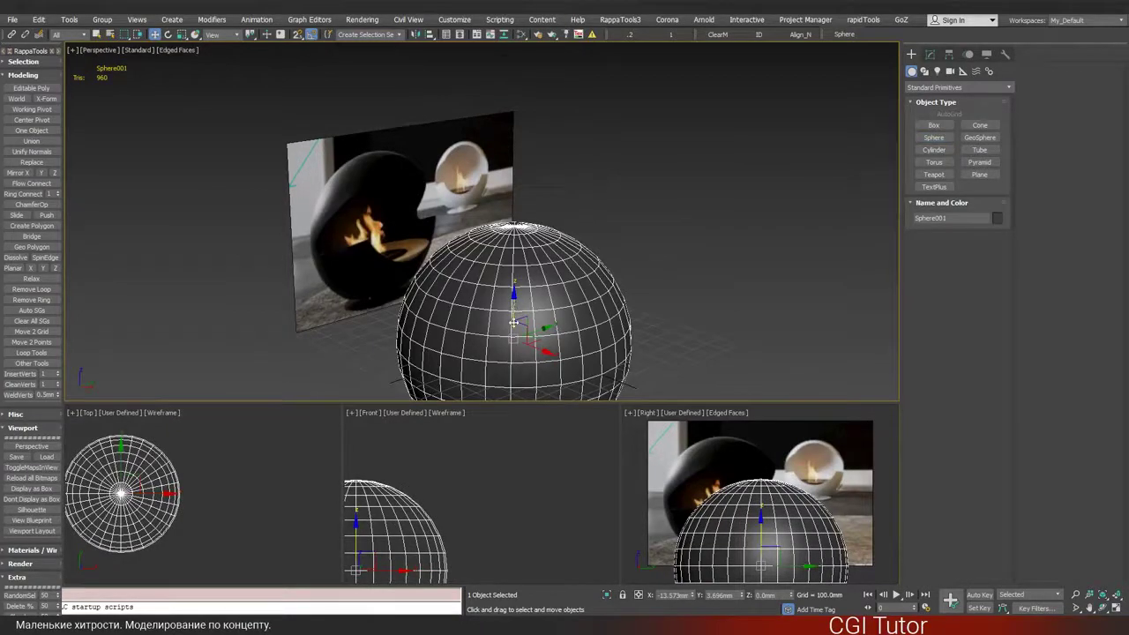
- Inspect the sphere's mesh around its pole and sides, and delete the sphere
middle_drag(513, 323, 520, 300)
scroll(516, 205, up, 2)
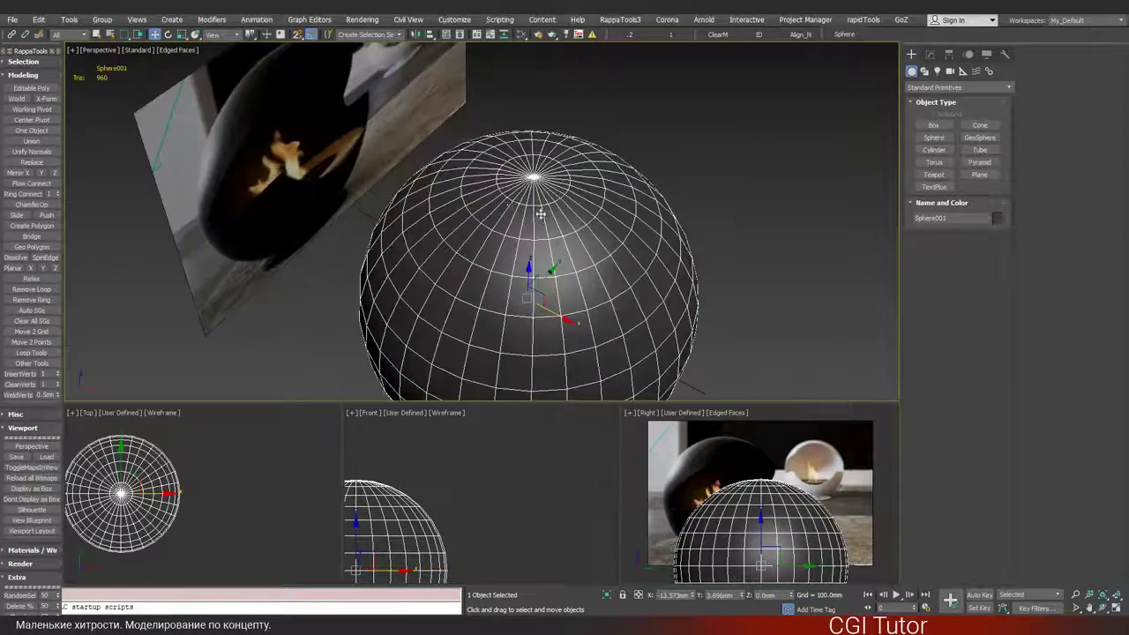
alt+middle_drag(541, 215, 470, 211)
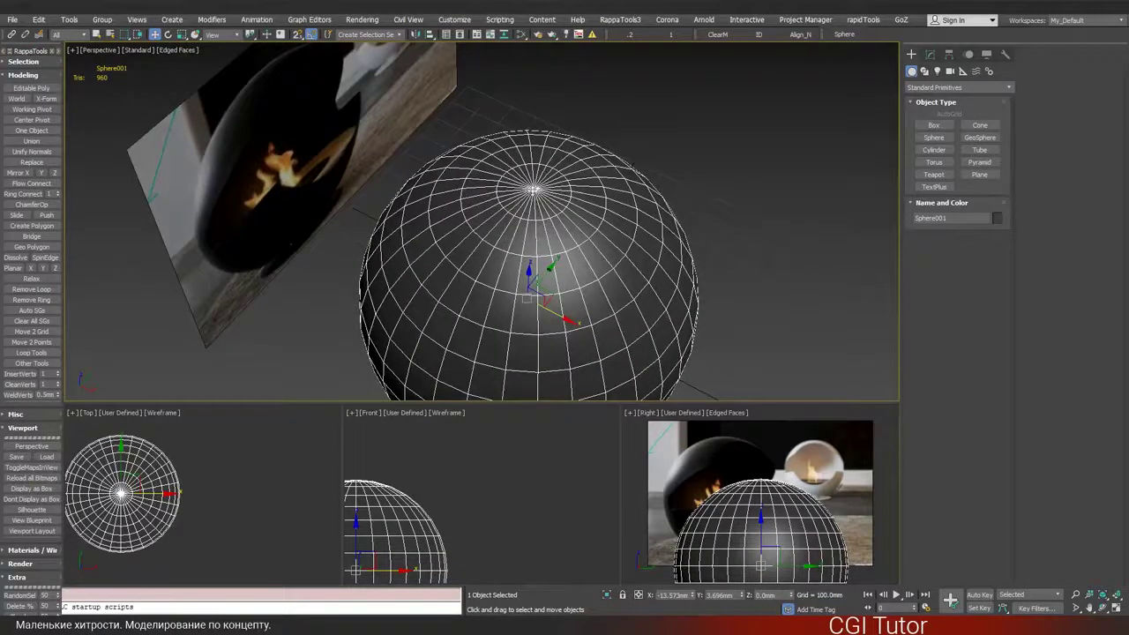
scroll(534, 207, up, 2)
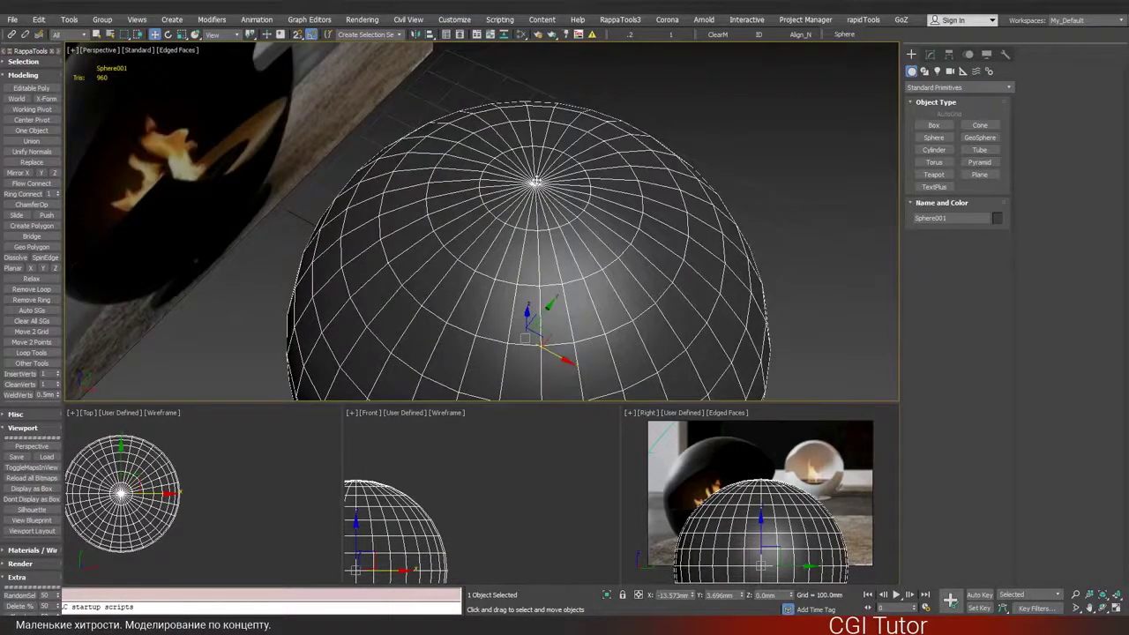
middle_drag(542, 214, 540, 269)
scroll(552, 210, down, 4)
scroll(565, 223, up, 3)
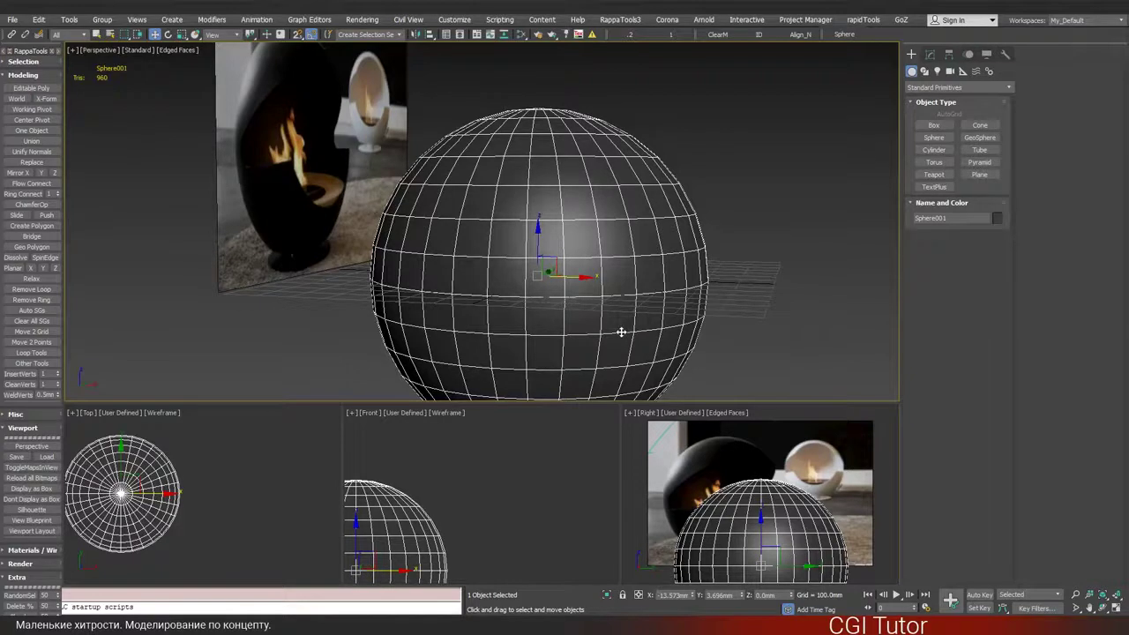
key(Delete)
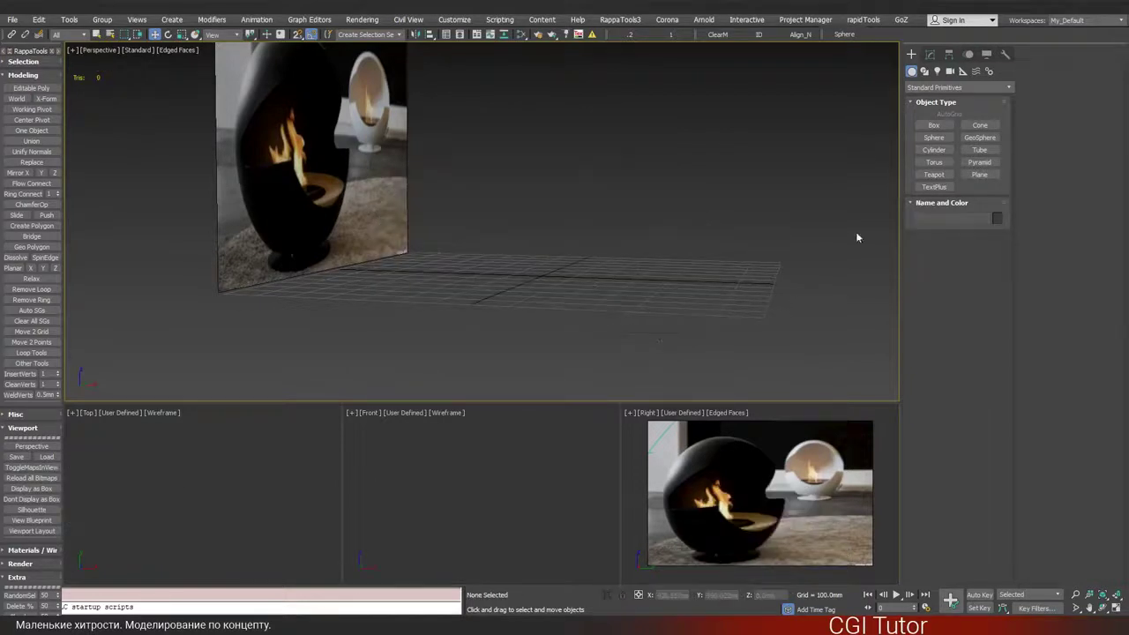
- Create a box in front of the reference image with length, width and height of 500 mm
click(934, 124)
alt+middle_drag(548, 275, 446, 315)
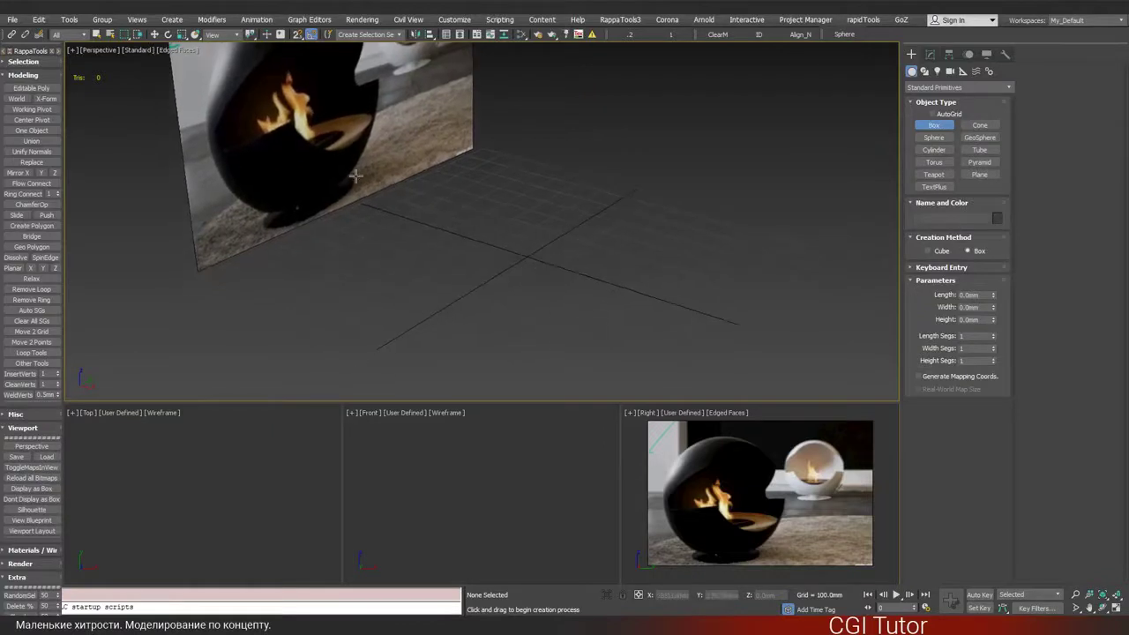
drag(377, 213, 557, 369)
double_click(974, 297)
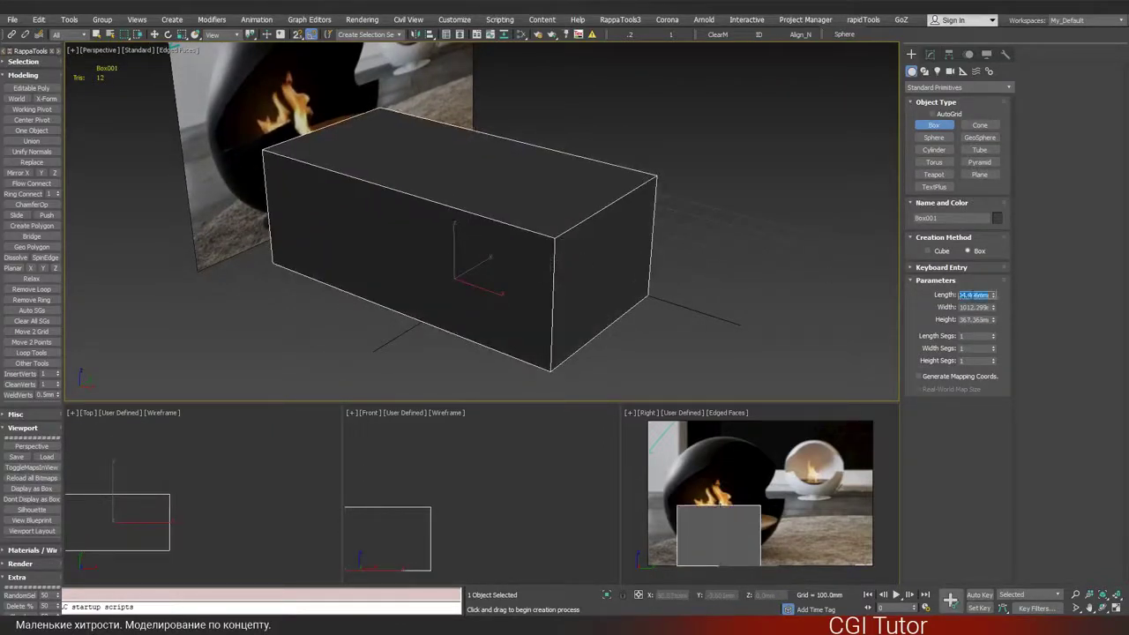
text(300)
key(Tab)
text(500)
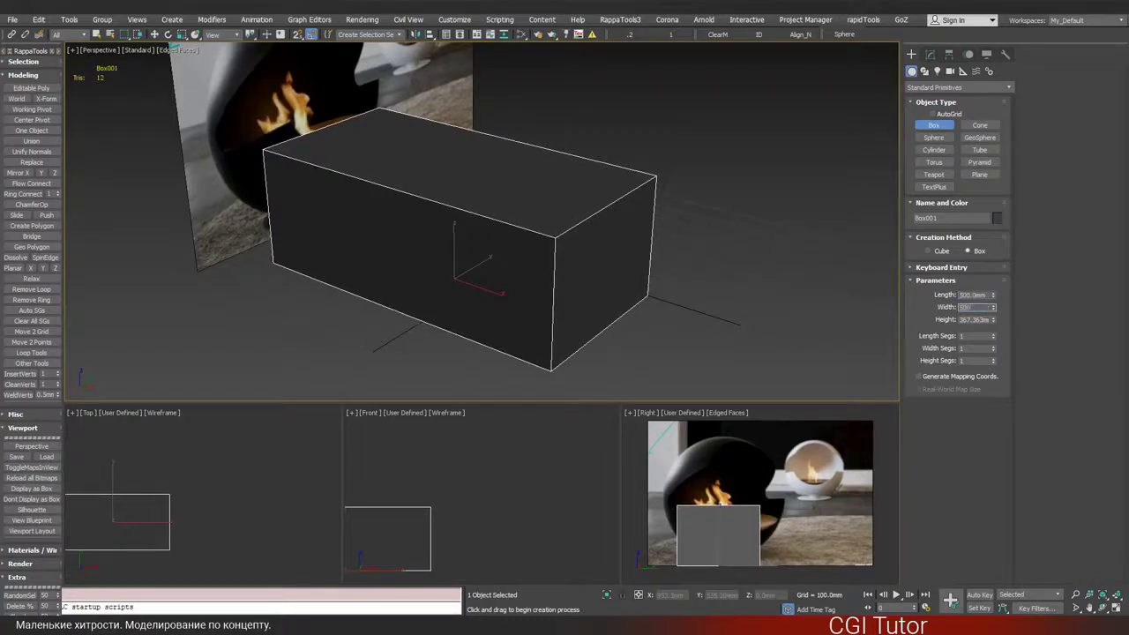
key(Tab)
text(500)
key(Return)
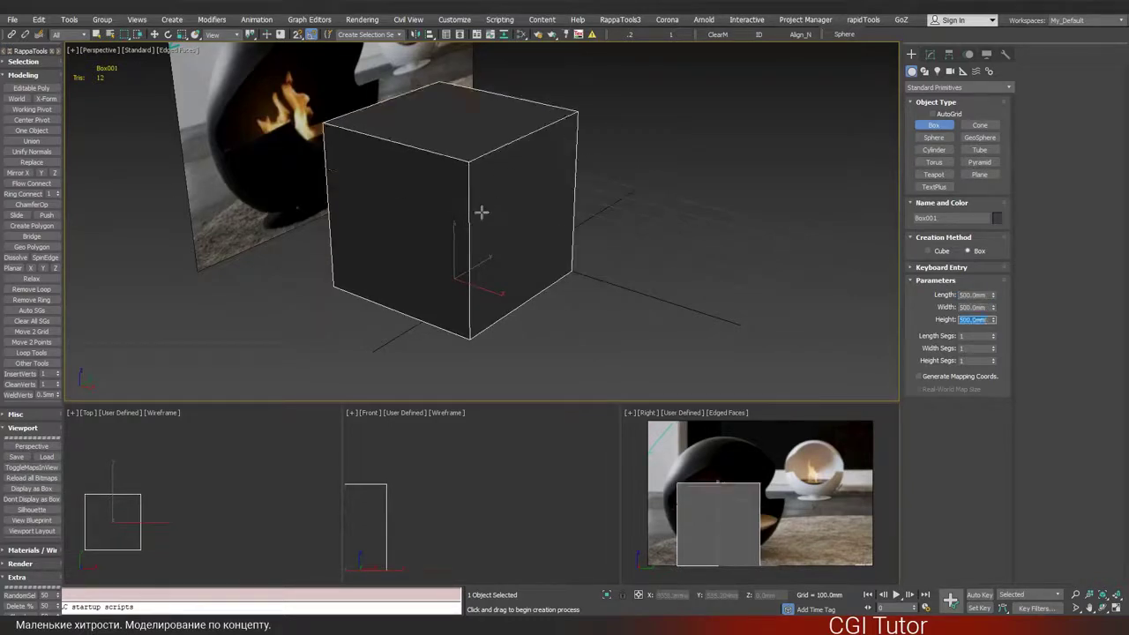
- Move the box to the world origin by setting its X and Y position to 0
alt+middle_drag(477, 207, 449, 203)
key(w)
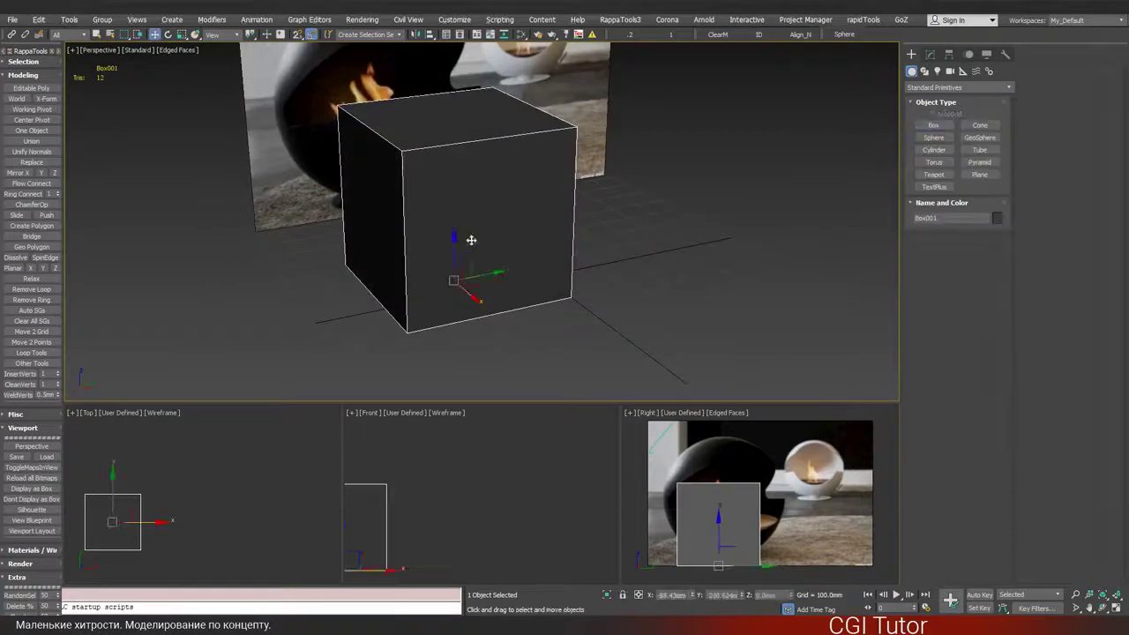
drag(486, 272, 559, 266)
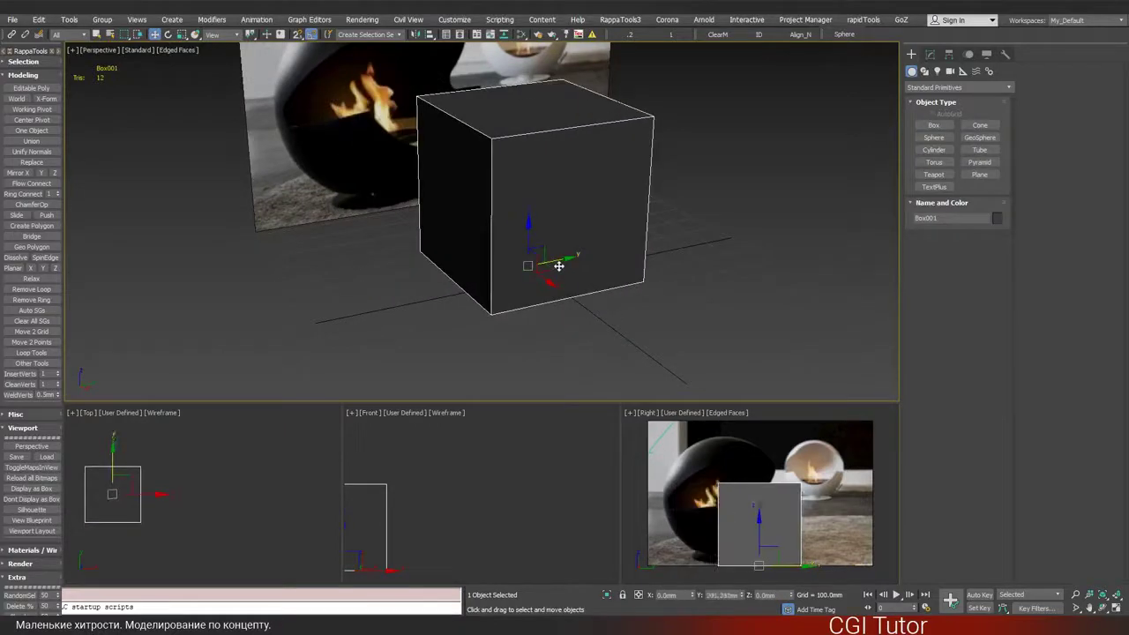
right_click(742, 596)
right_click(693, 596)
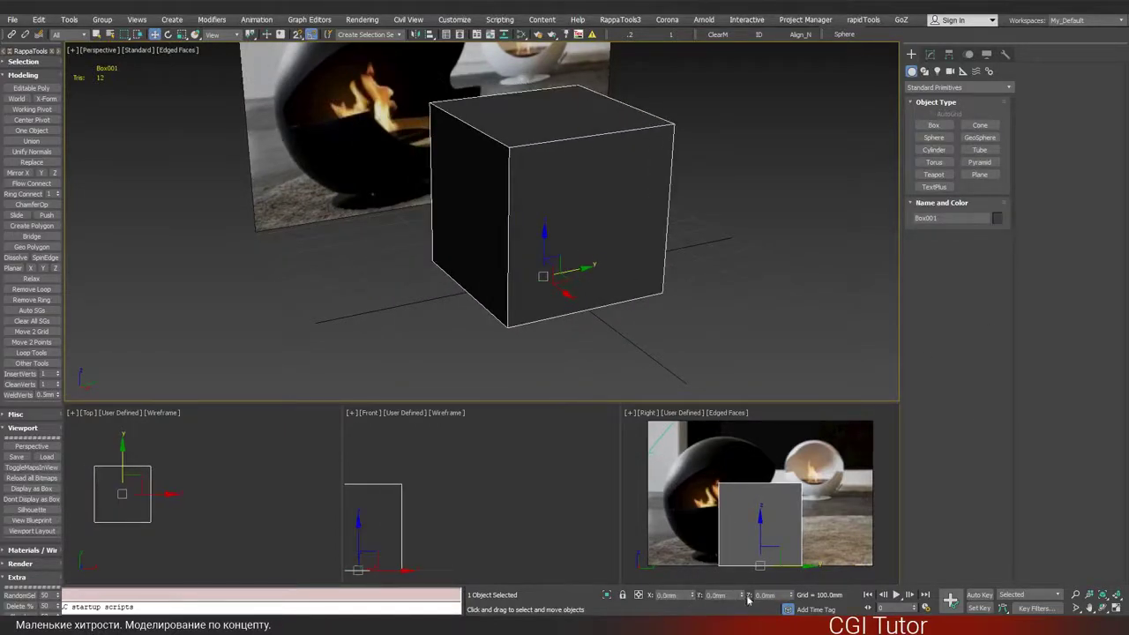
- Set the box's length, width and height segments to 2 each
alt+middle_drag(506, 263, 564, 194)
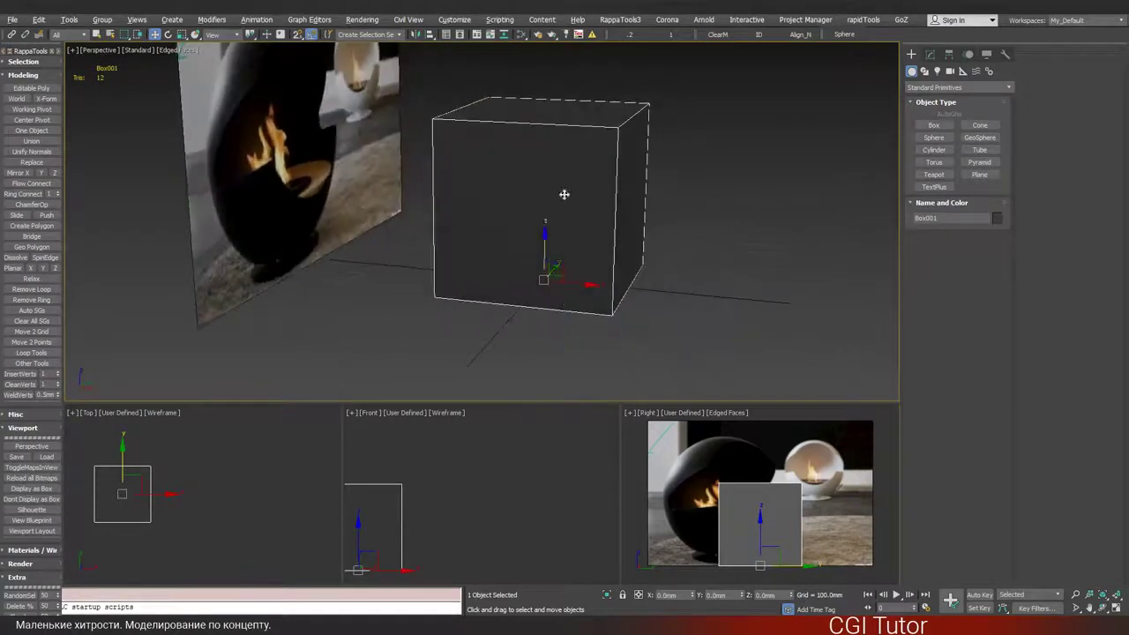
alt+middle_drag(616, 230, 559, 239)
click(930, 54)
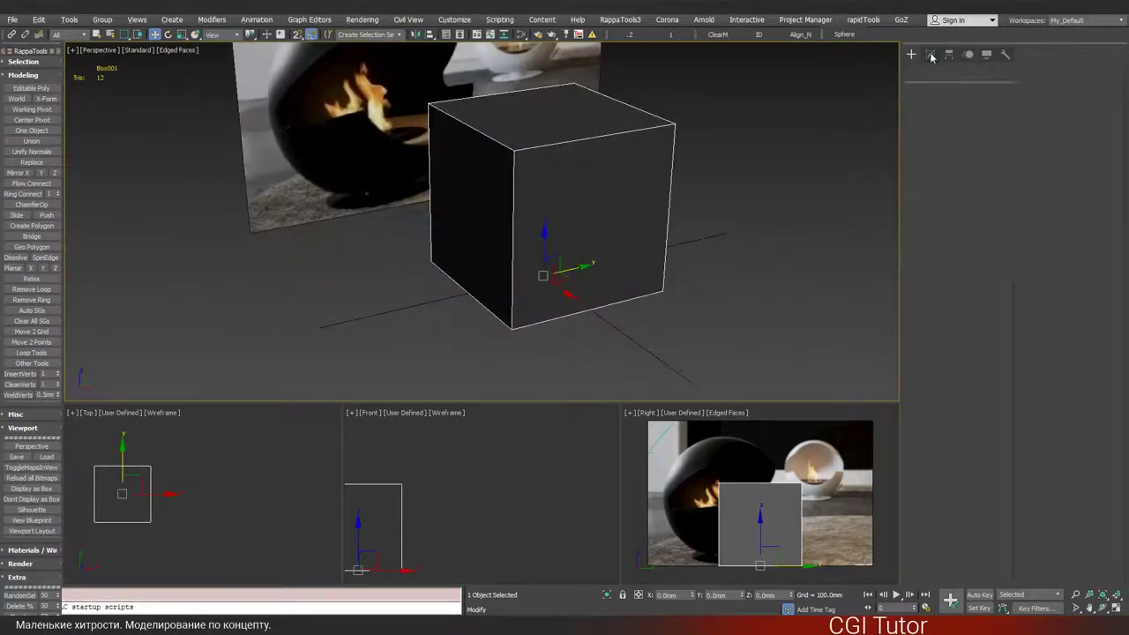
click(994, 366)
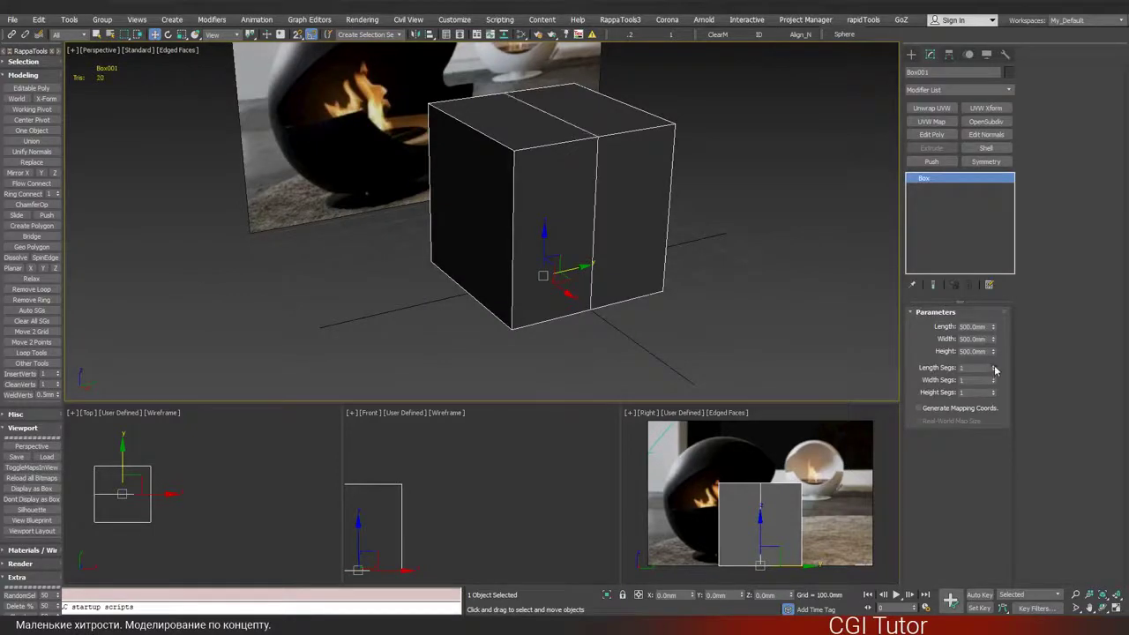
click(994, 379)
click(995, 393)
- Apply a Spherify modifier to the segmented box
alt+middle_drag(521, 270, 507, 267)
click(1010, 91)
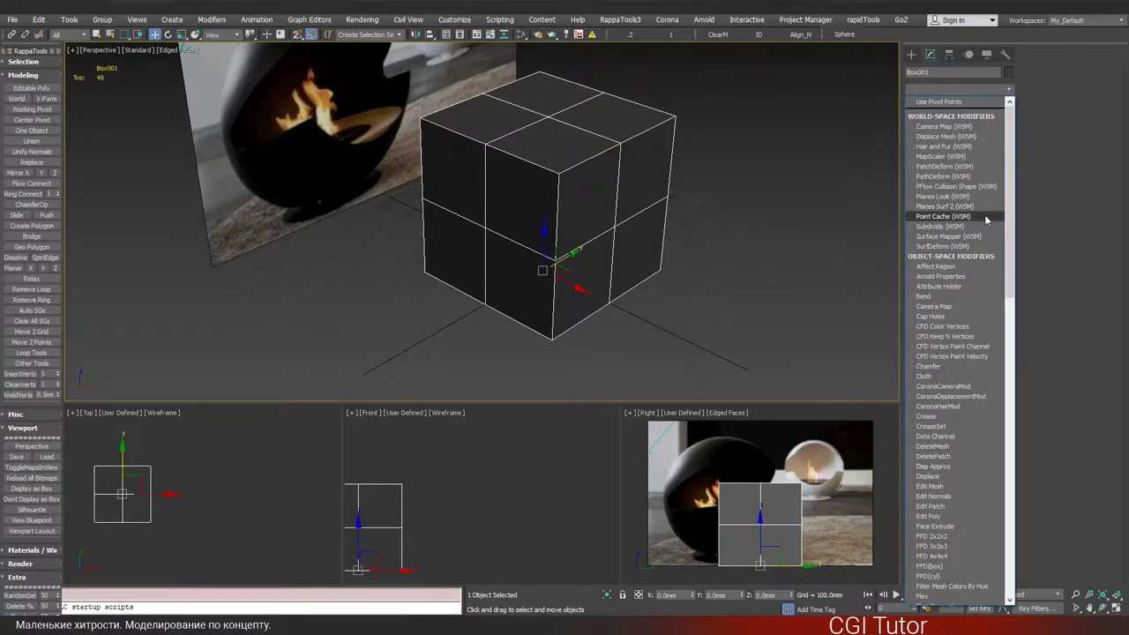
key(s)
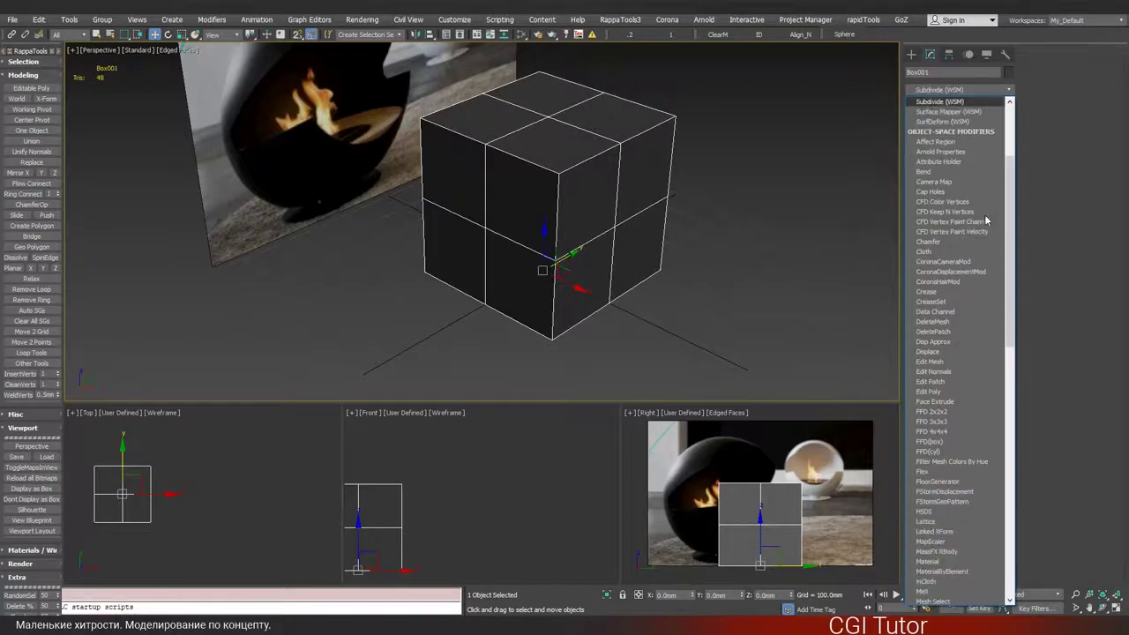
key(s)
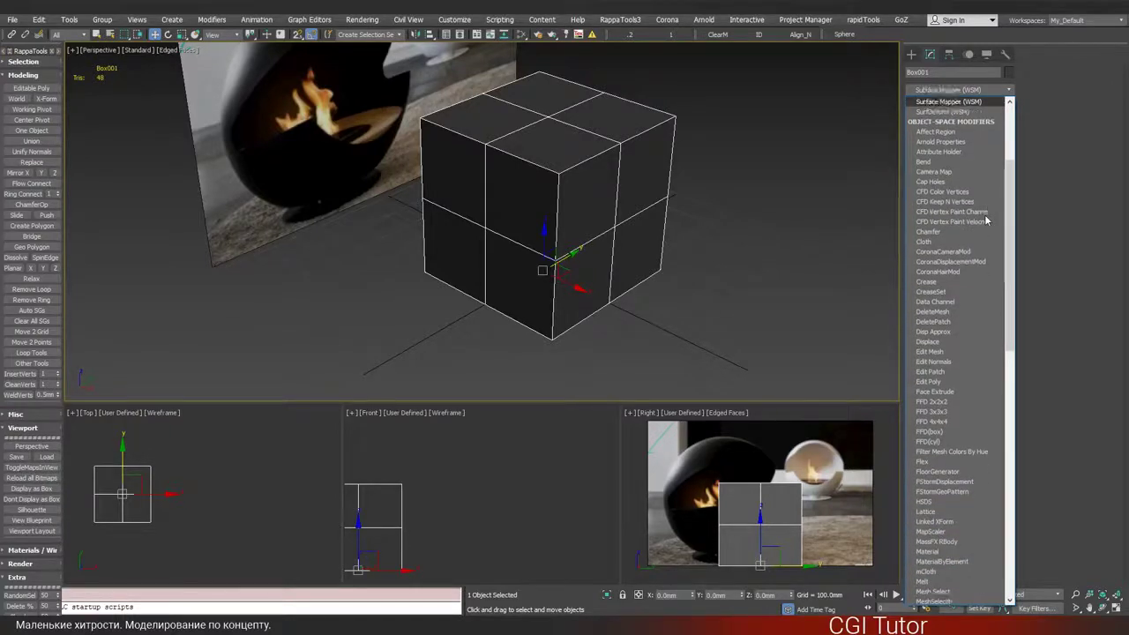
key(p)
key(Return)
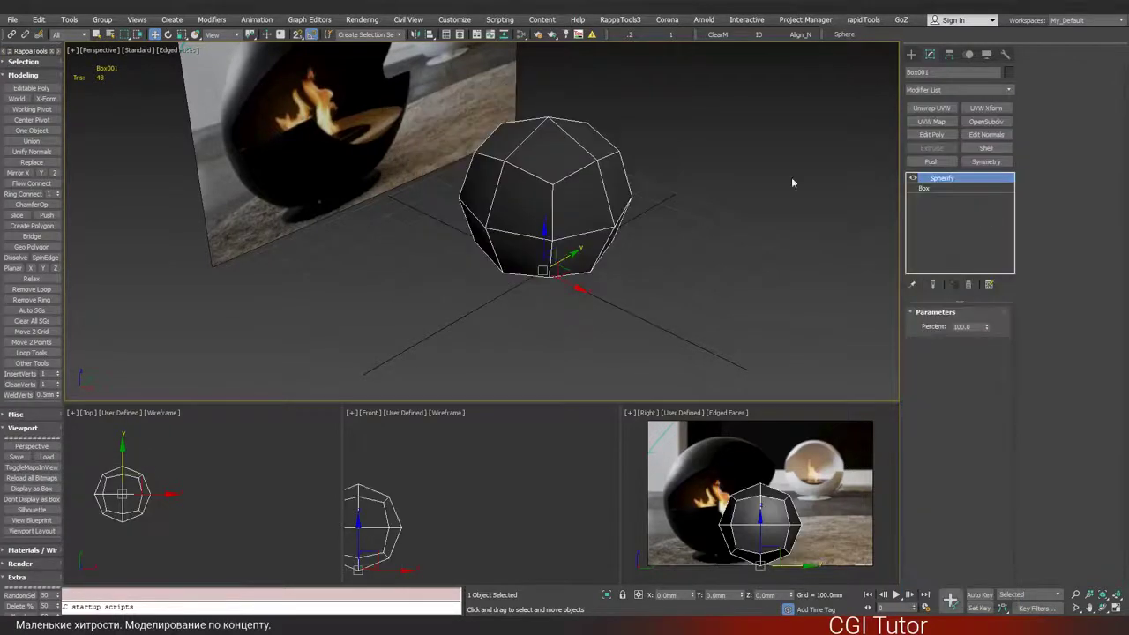
- Try raising the Spherify percentage and examine the rounded shape of the box
scroll(568, 192, up, 3)
mouse_move(595, 211)
alt+middle_down()
mouse_move(547, 202)
mouse_move(587, 204)
alt+middle_up()
drag(987, 330, 964, 247)
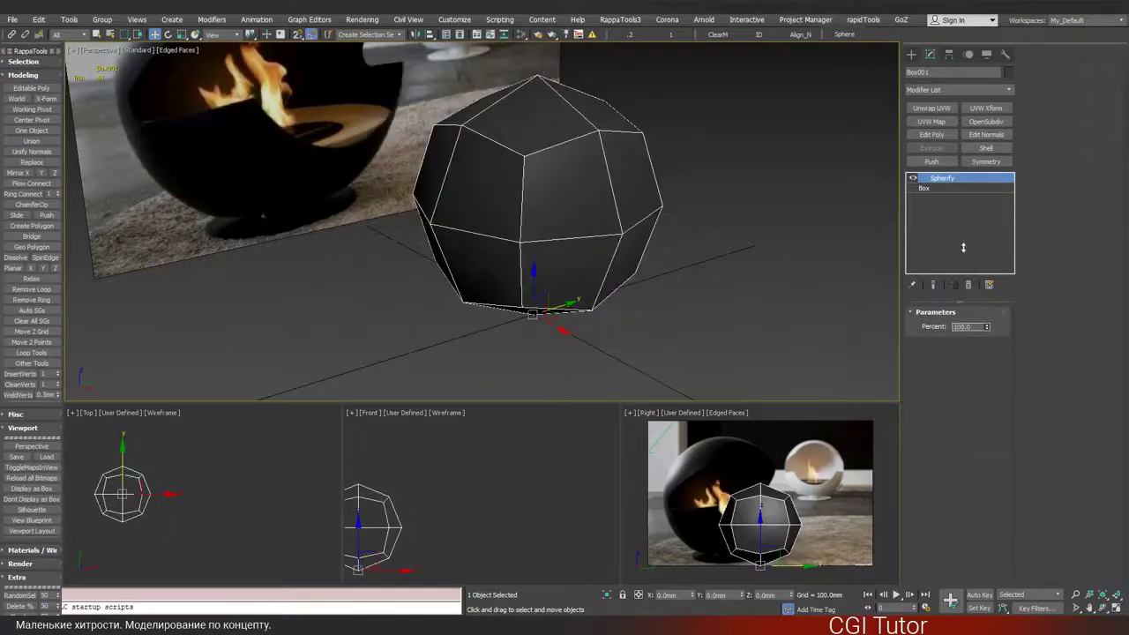
alt+middle_drag(588, 220, 602, 218)
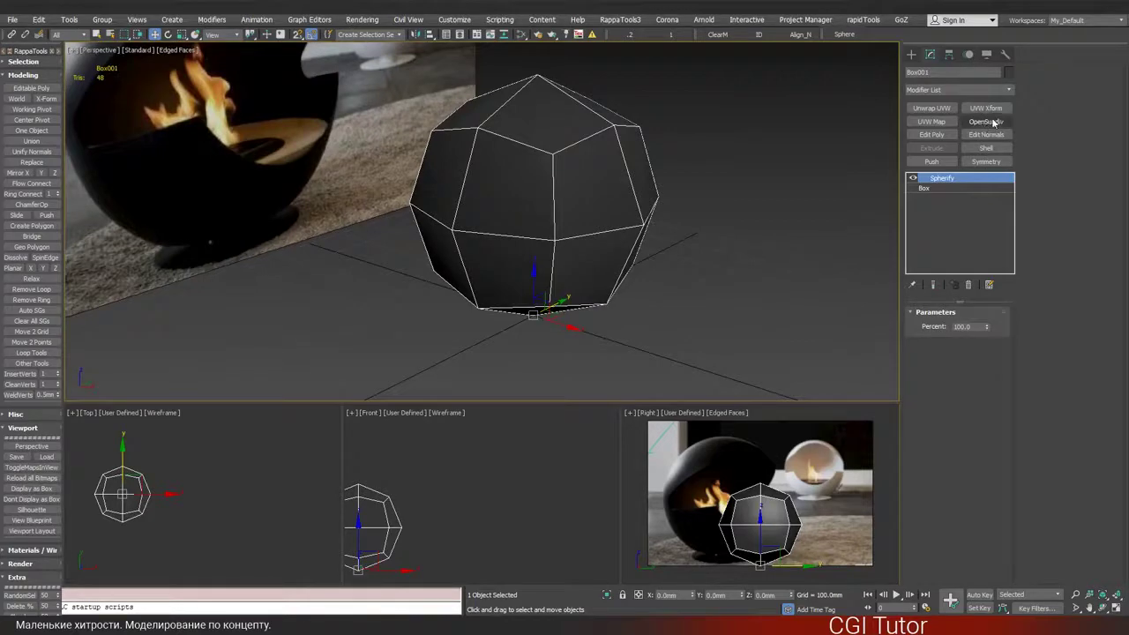
- Apply an OpenSubdiv modifier above Spherify and turn off its Isoline Display
click(986, 124)
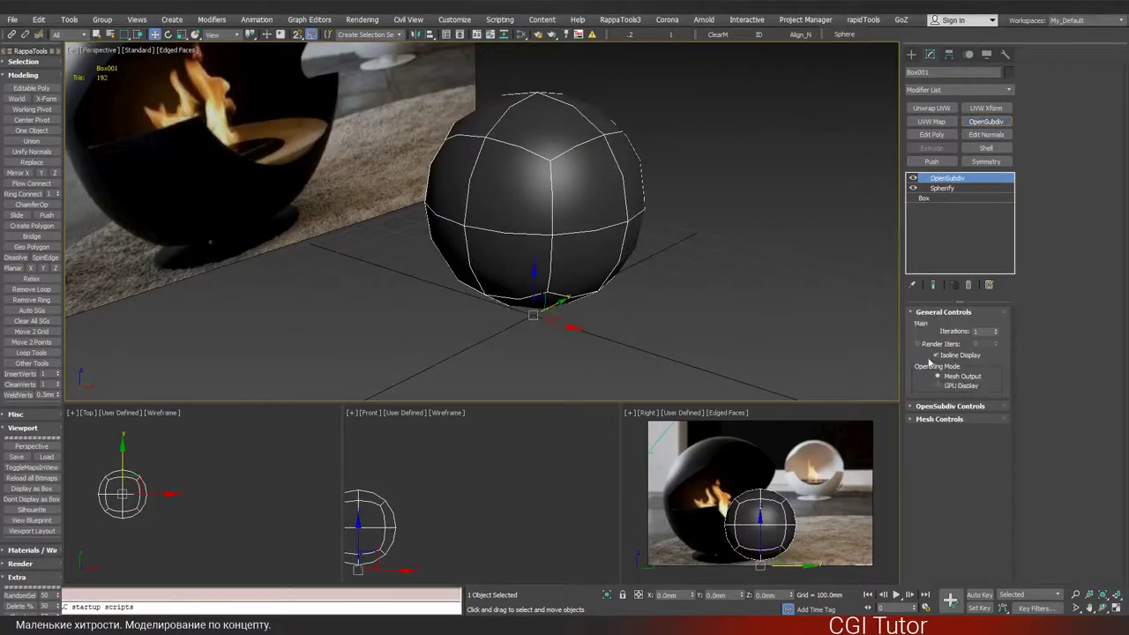
click(937, 356)
alt+middle_drag(560, 194, 549, 222)
- Copy the Spherify modifier and paste the copy above OpenSubdiv in the modifier stack
click(942, 188)
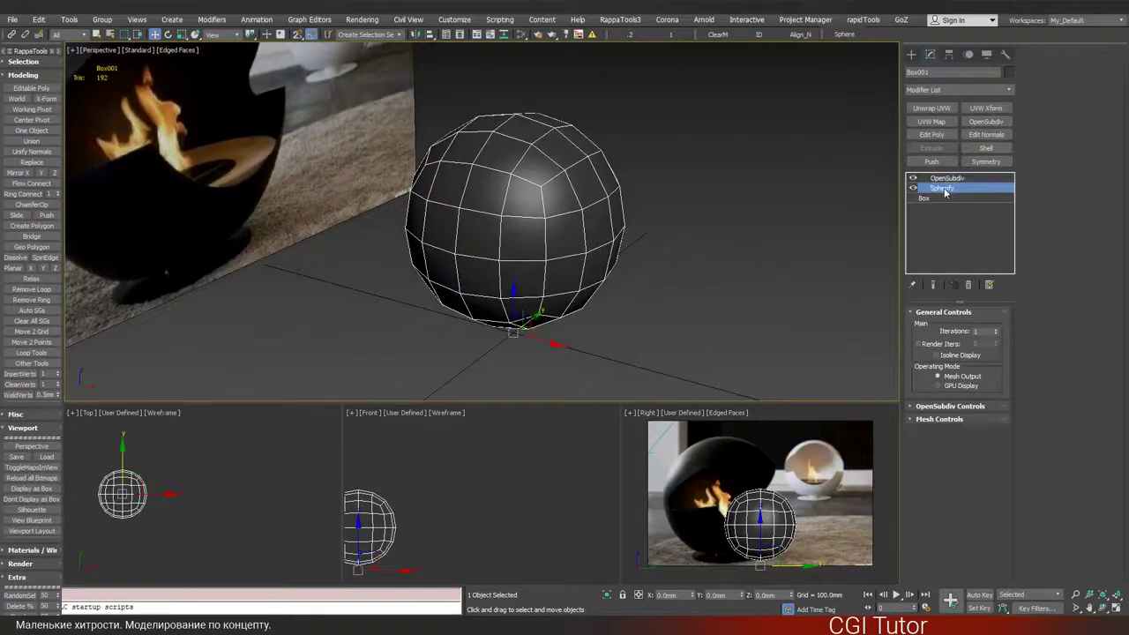
right_click(944, 190)
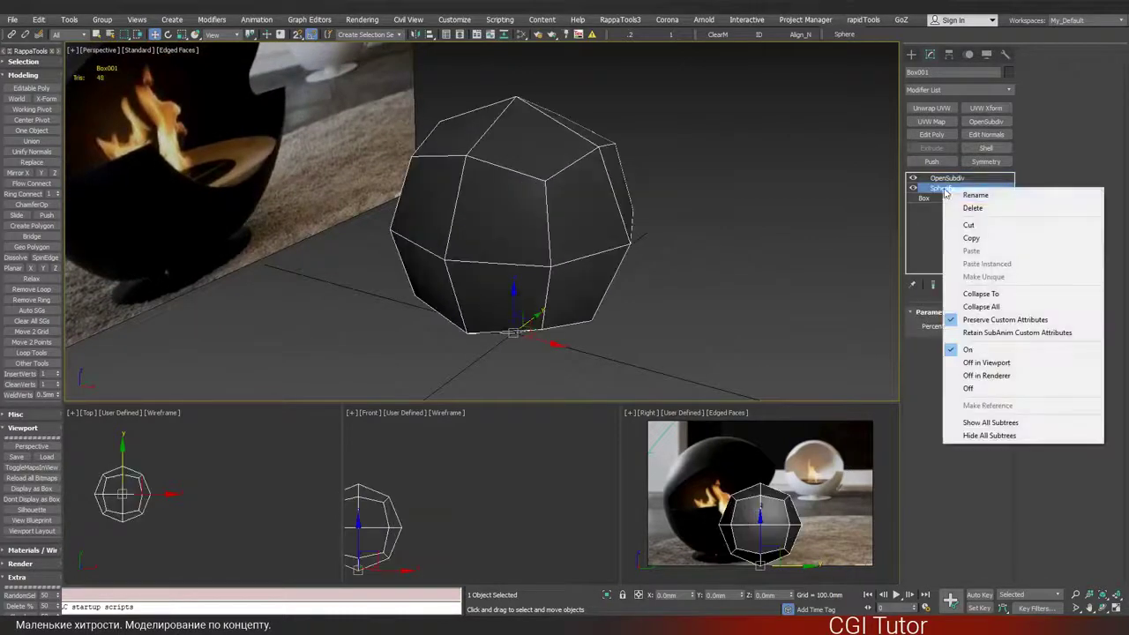
click(969, 241)
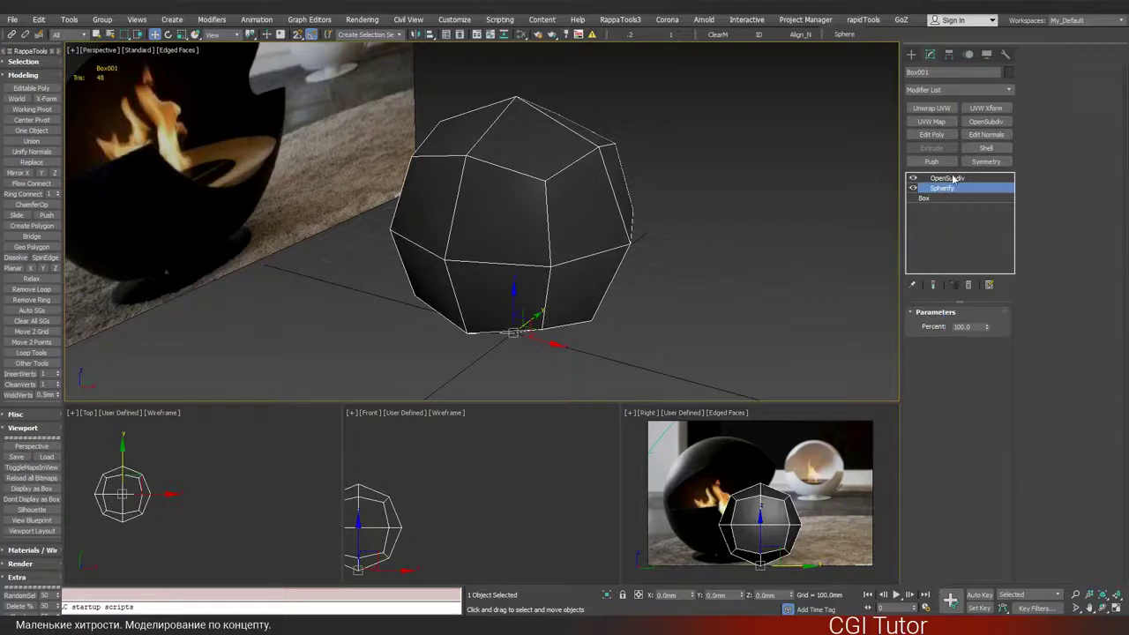
click(956, 179)
right_click(959, 179)
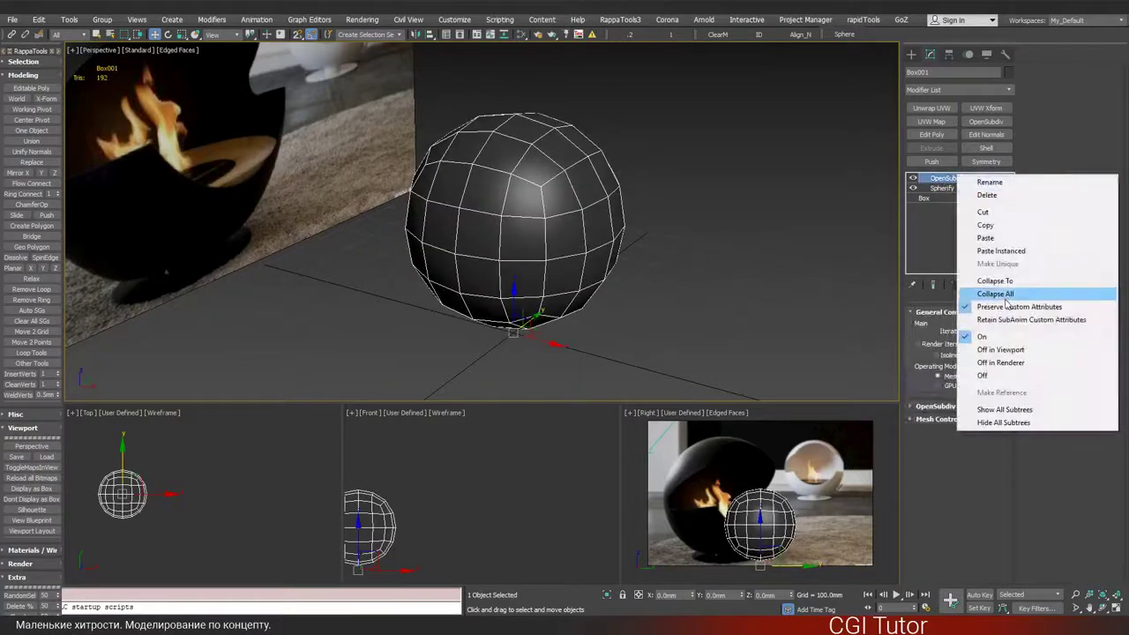
click(988, 239)
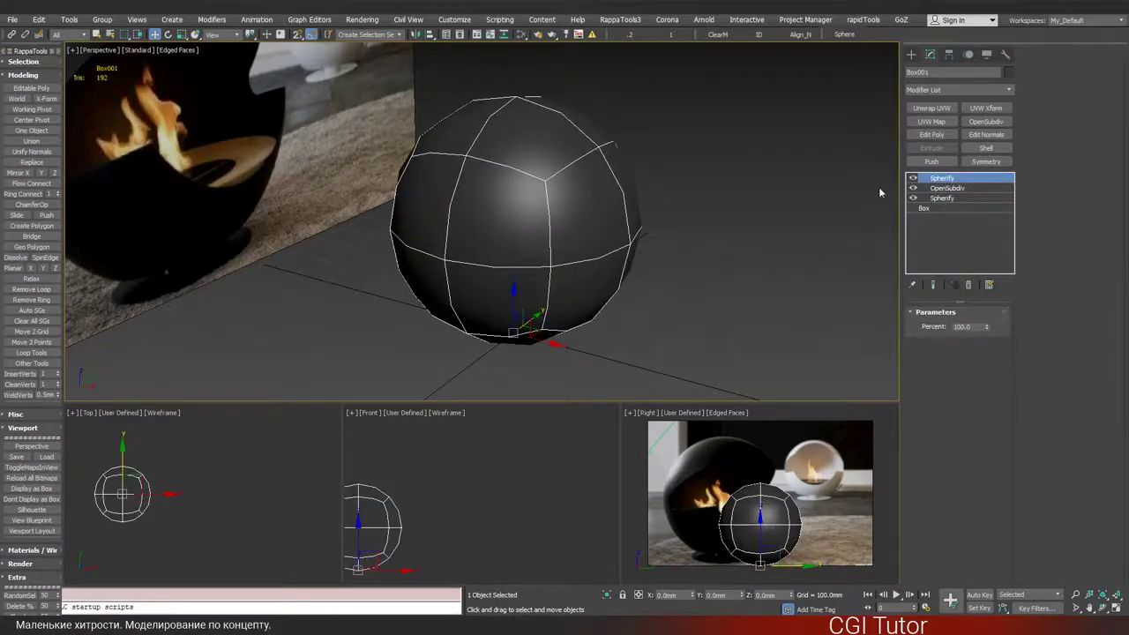
- Compare the sphere's shape with and without the topmost Spherify modifier
click(943, 189)
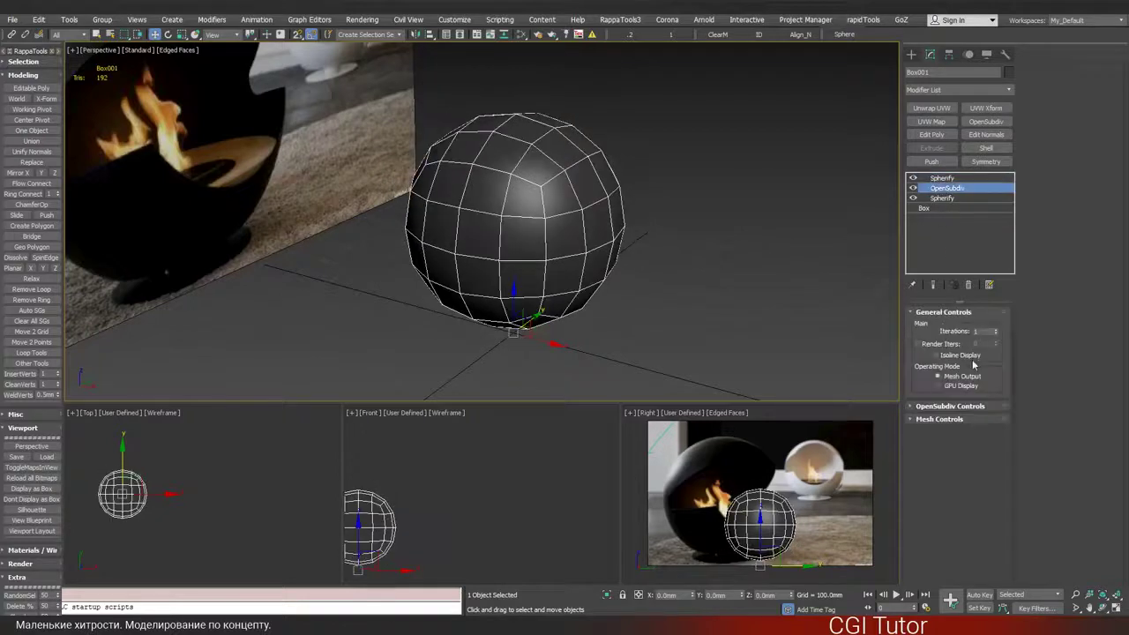
click(942, 179)
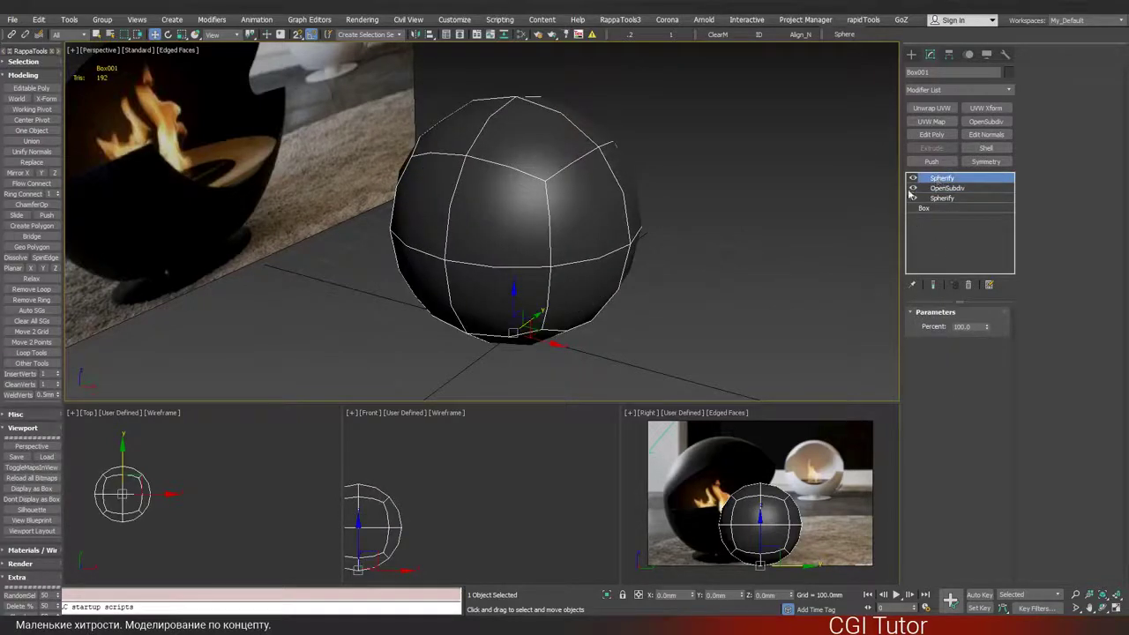
click(914, 178)
click(914, 178)
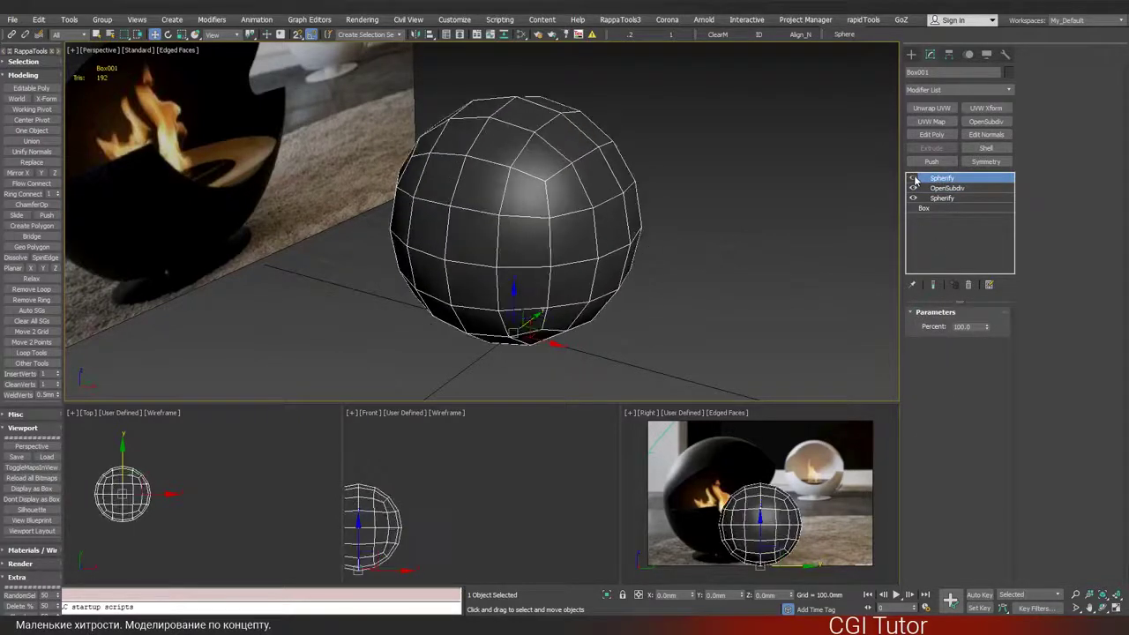
click(914, 179)
click(914, 178)
- Collapse the sphere's whole modifier stack to an Editable Poly
key(ctrl+e)
scroll(616, 181, down, 3)
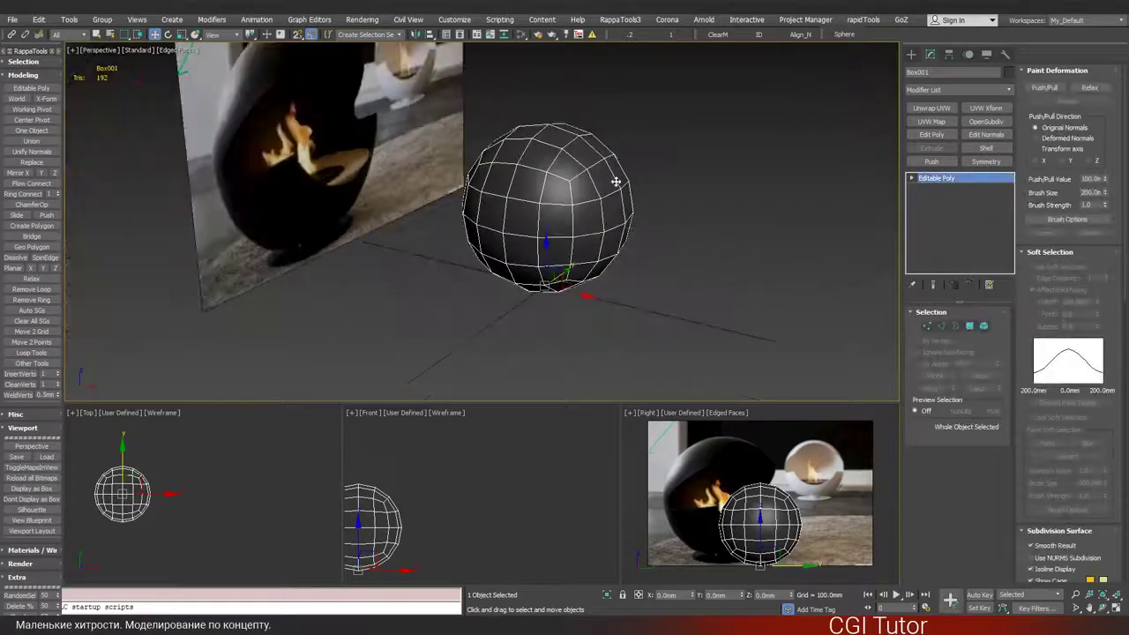
alt+middle_drag(586, 210, 578, 232)
scroll(578, 232, up, 4)
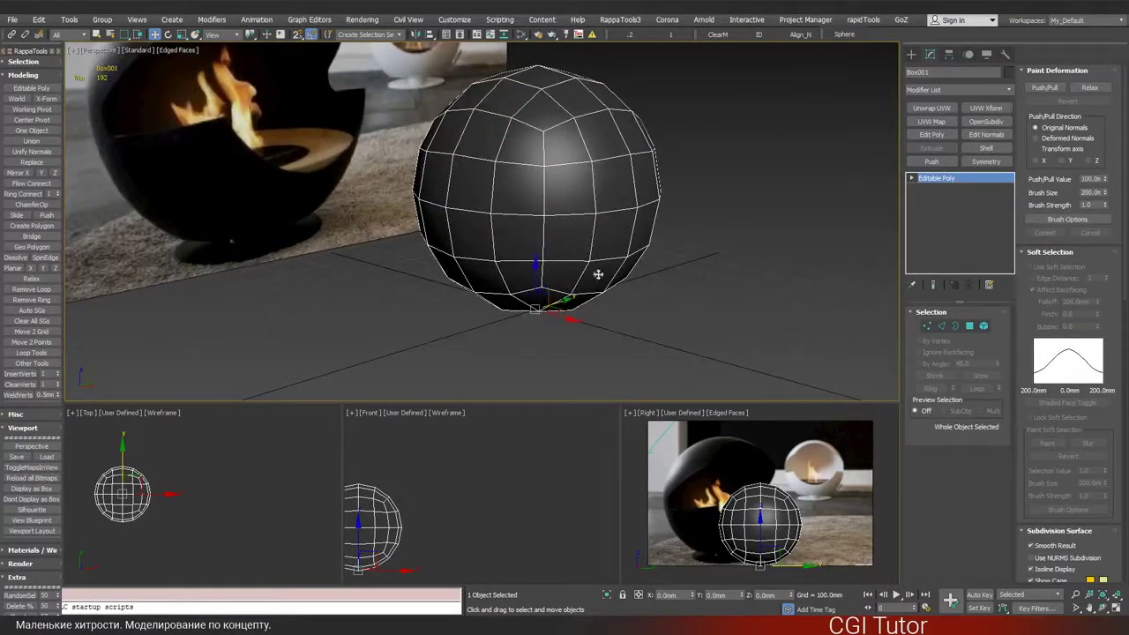
- Center the sphere's pivot to the object and end pivot editing
click(950, 55)
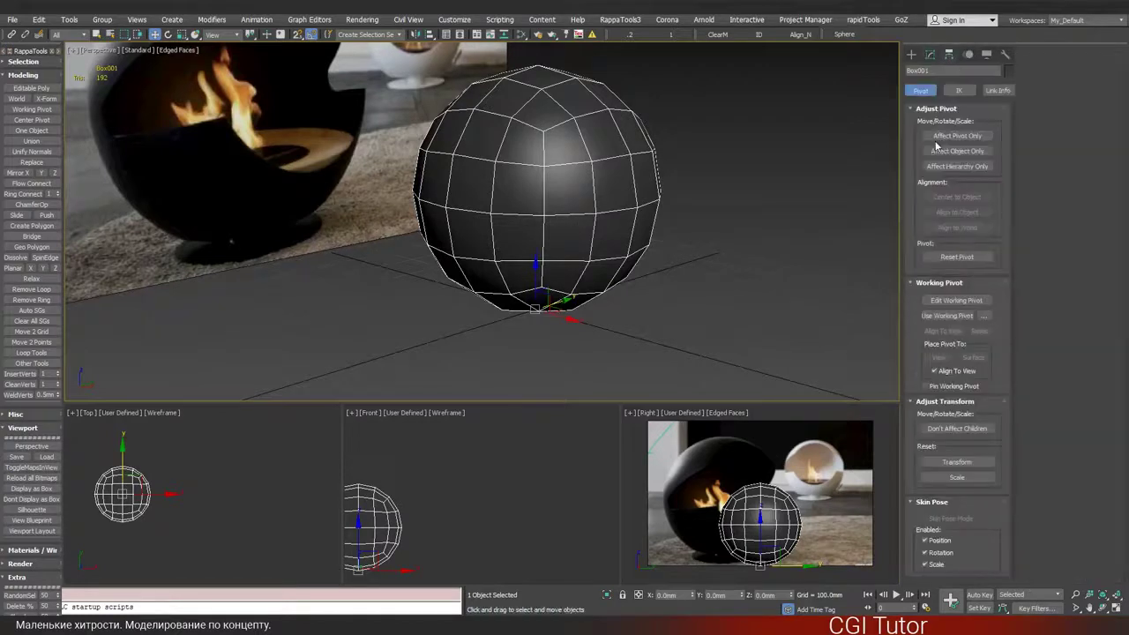
click(956, 136)
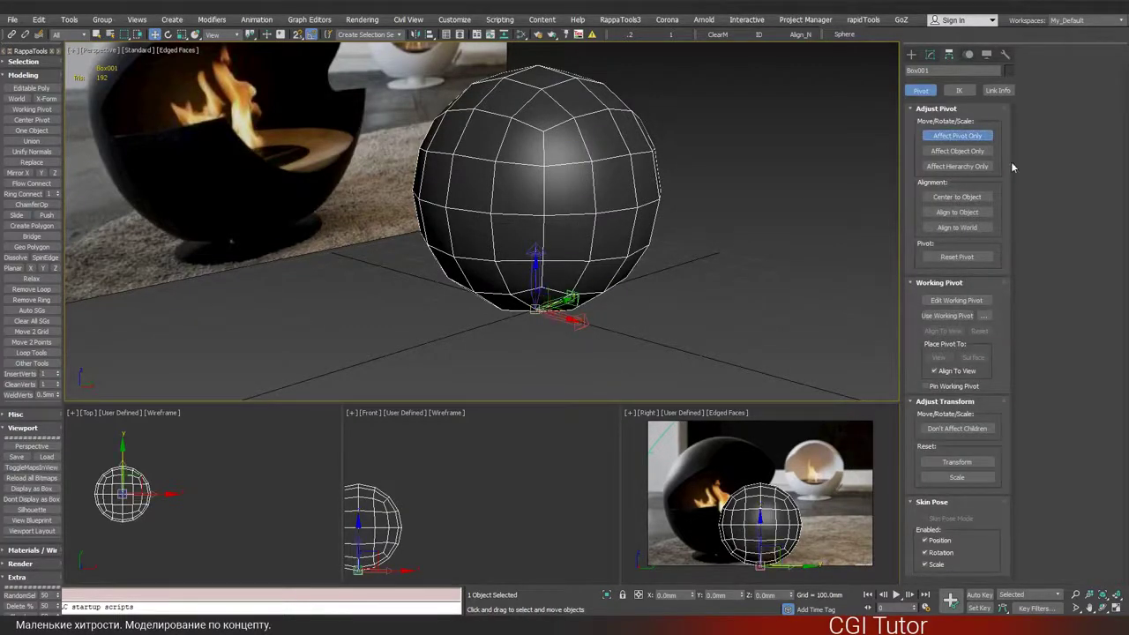
click(958, 198)
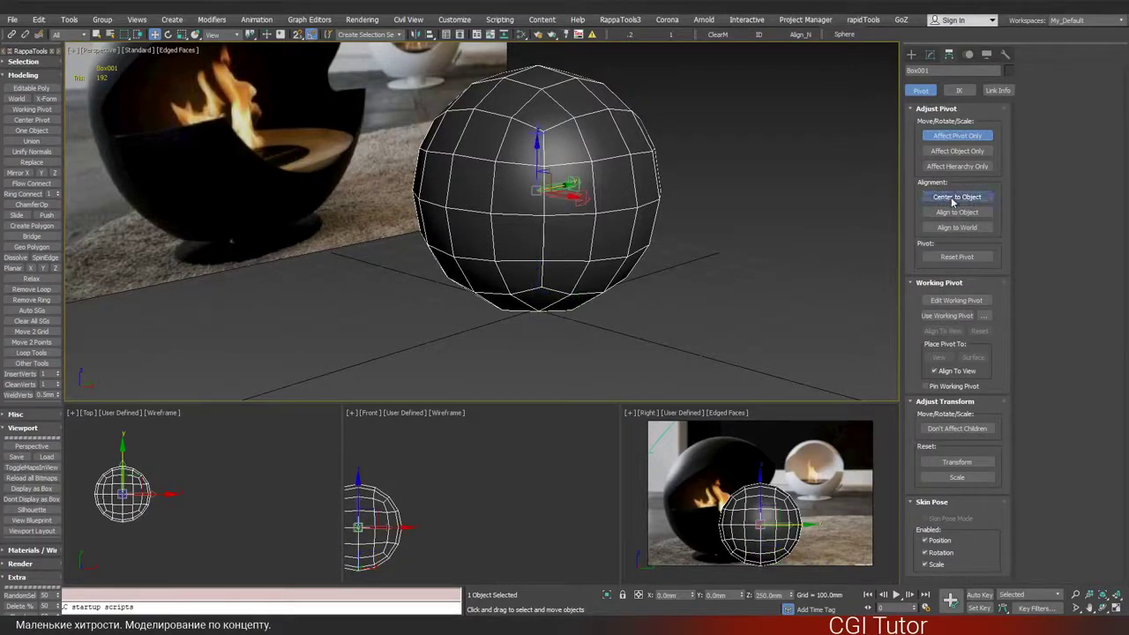
click(958, 137)
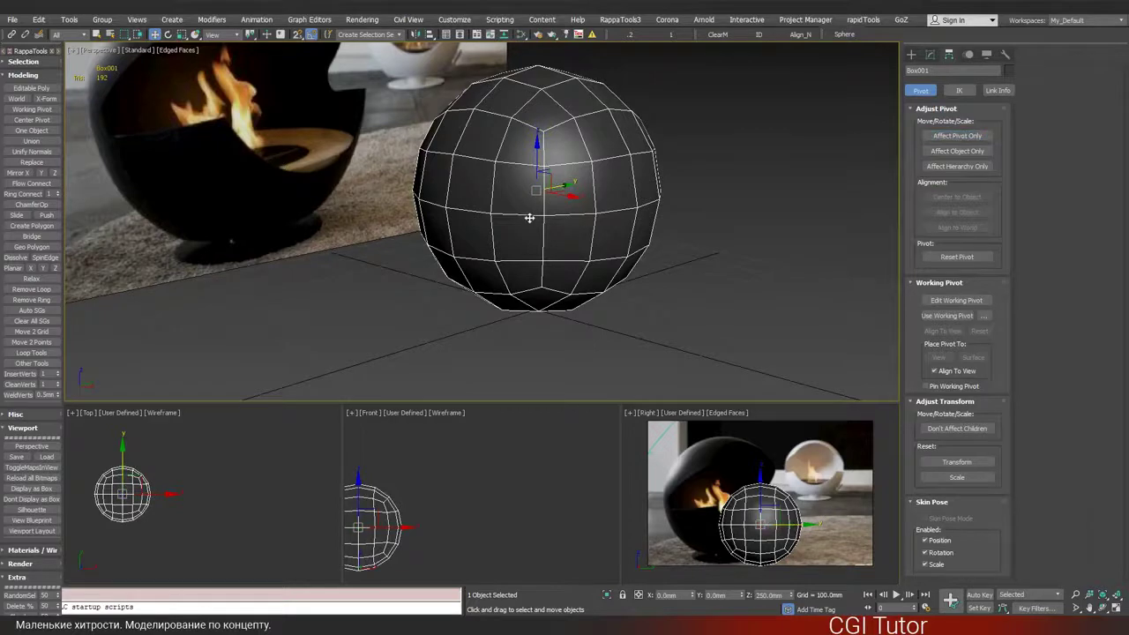
- Clone the sphere twice in place, using the Copy option each time
alt+middle_drag(529, 218, 544, 209)
key(ctrl+v)
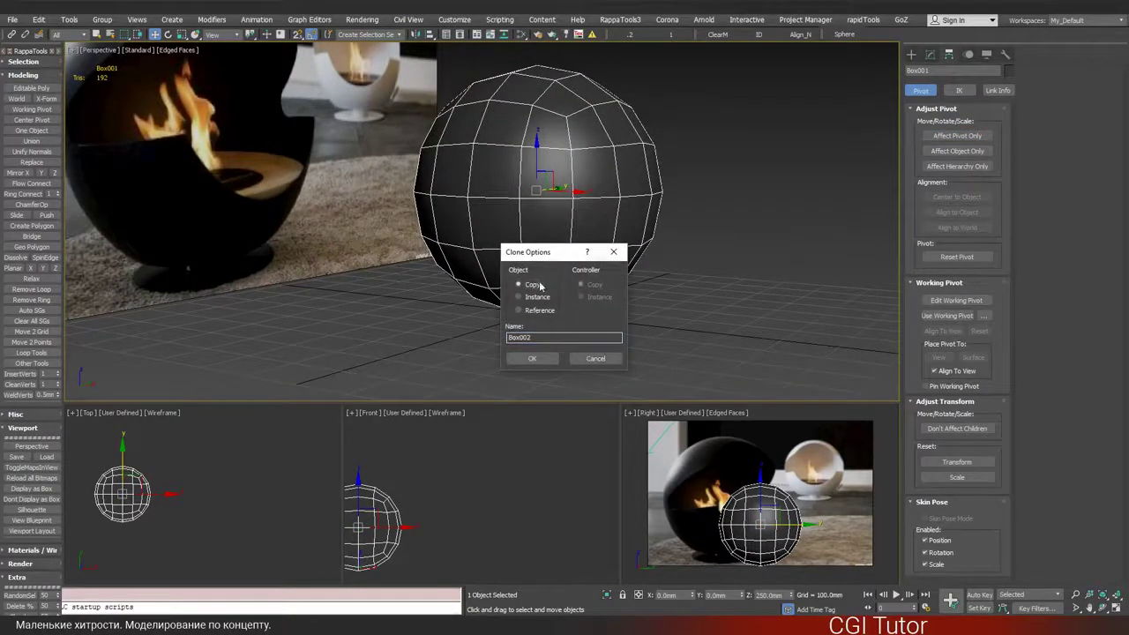
click(535, 286)
click(533, 359)
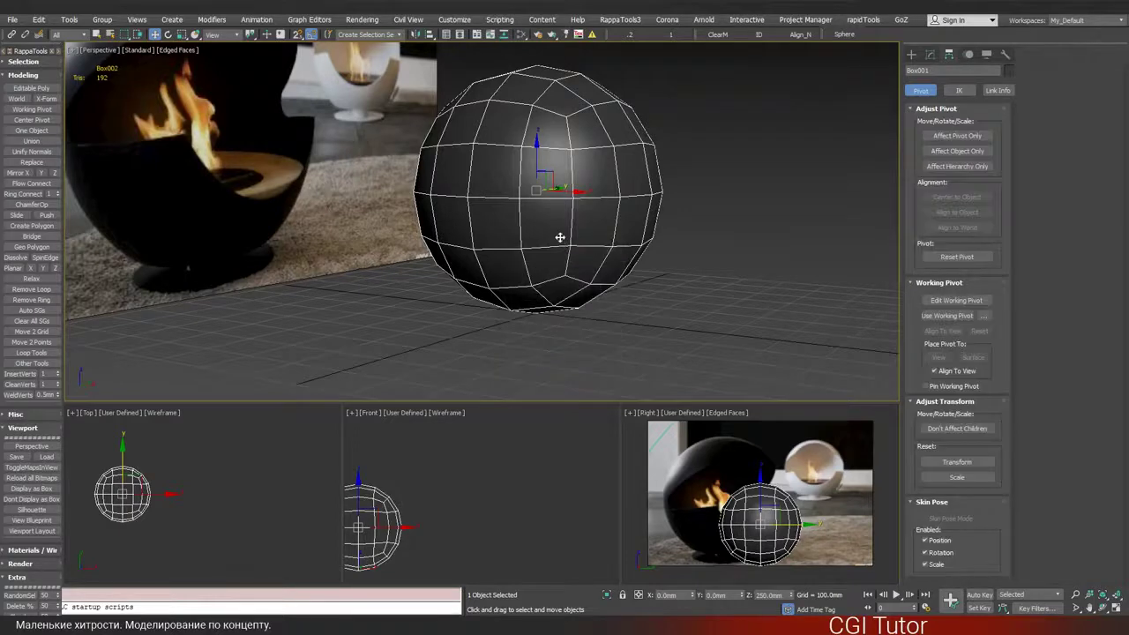
key(ctrl+v)
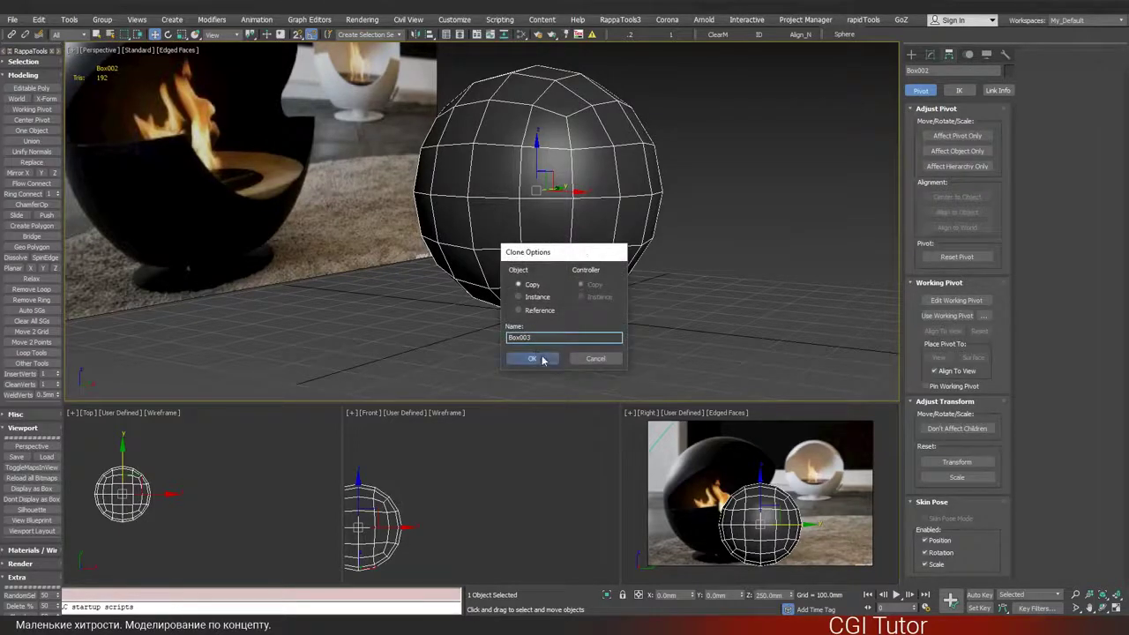
click(535, 358)
alt+middle_drag(543, 161, 503, 181)
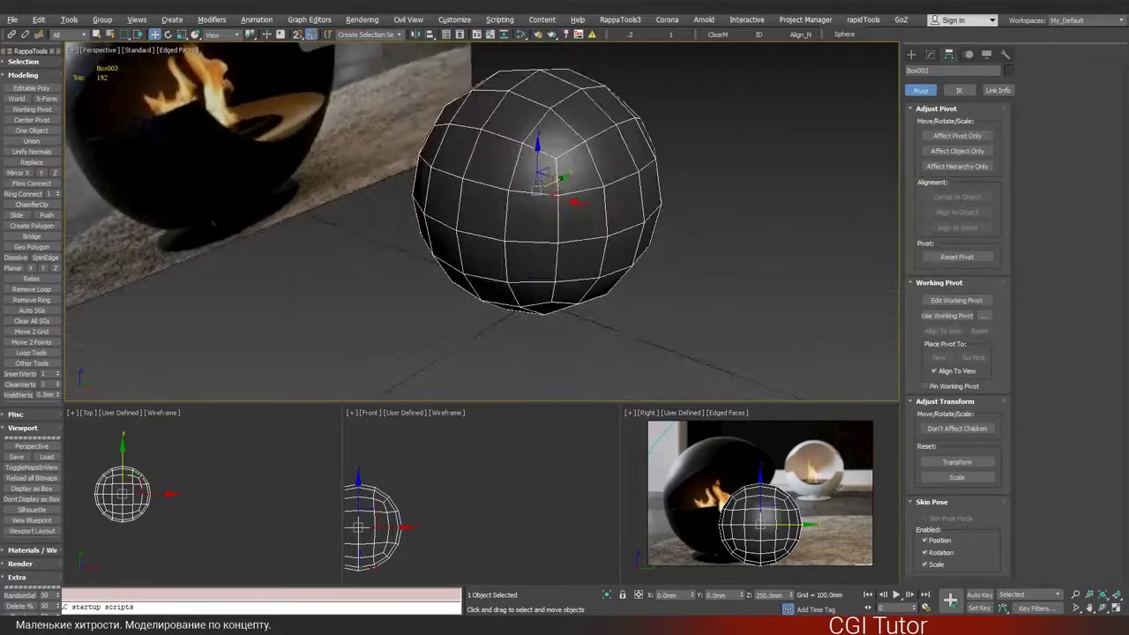
- Isolate one of the overlapping spheres together with the reference image plane and select only that sphere
click(748, 272)
click(531, 210)
click(294, 129)
ctrl+click(455, 153)
key(alt+q)
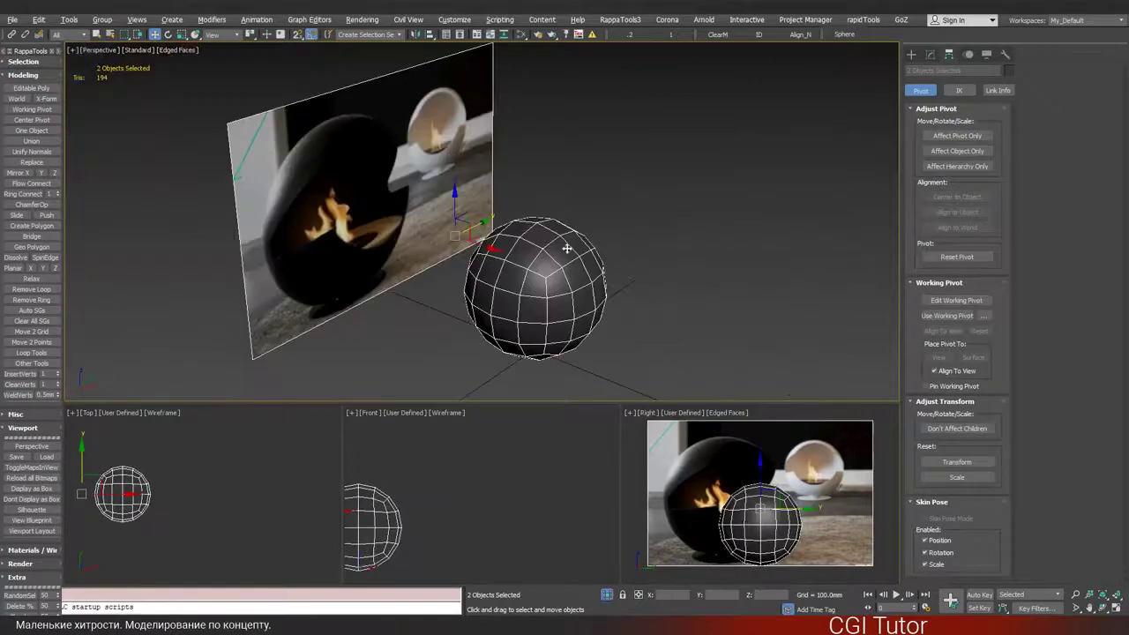
click(630, 211)
click(552, 263)
alt+middle_drag(501, 316, 502, 305)
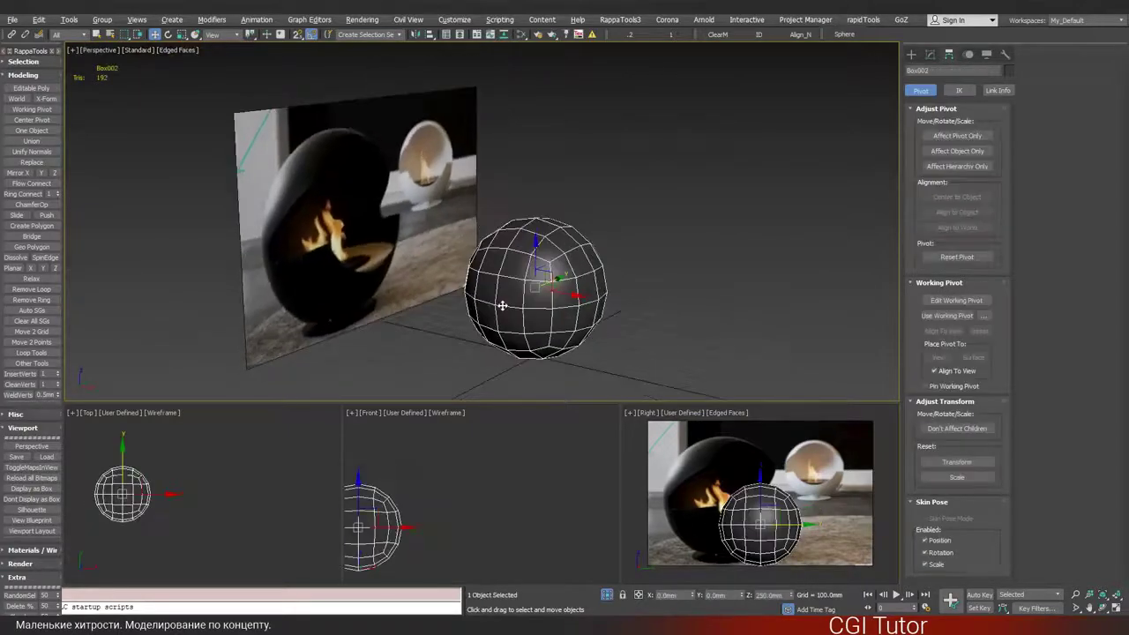
middle_drag(570, 320, 583, 290)
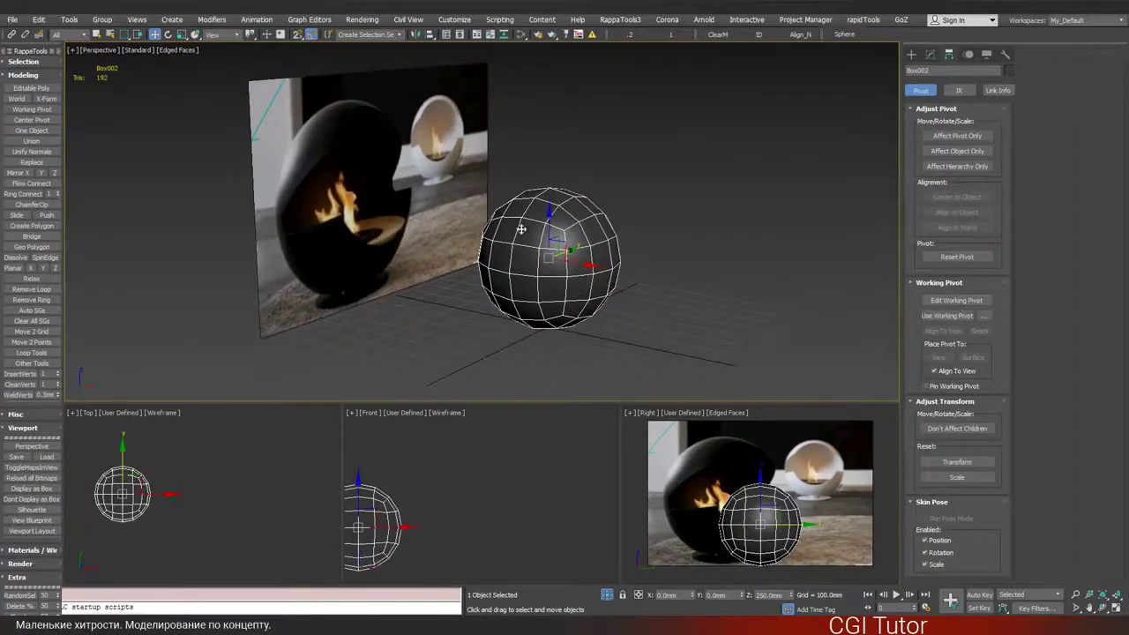
scroll(522, 229, up, 5)
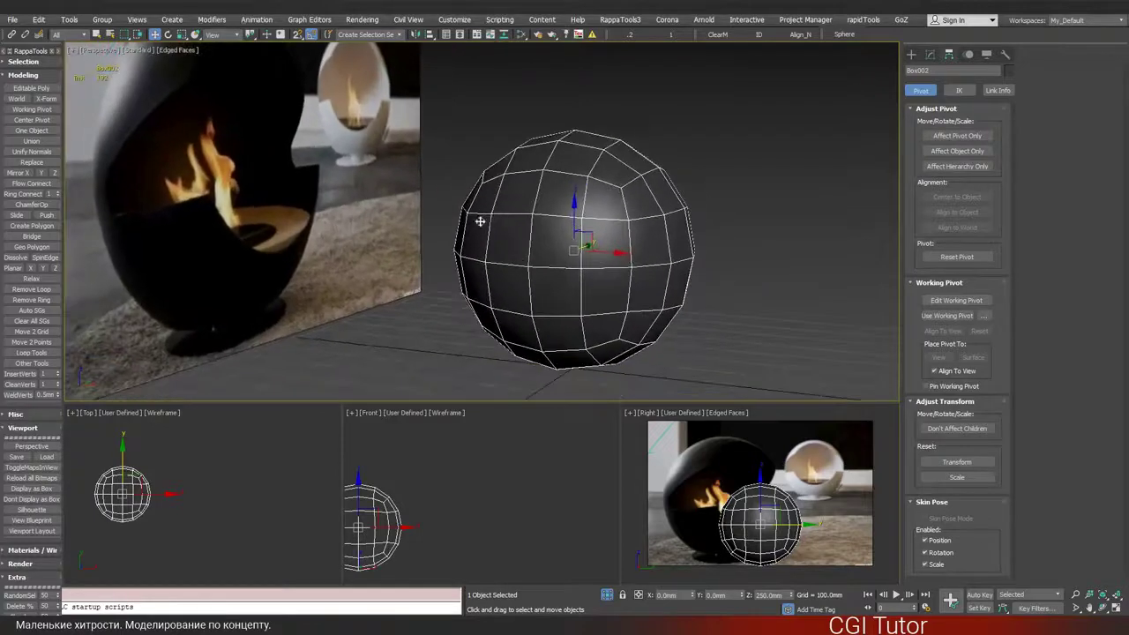
mouse_move(480, 221)
alt+middle_down()
mouse_move(487, 206)
mouse_move(479, 232)
mouse_move(491, 219)
mouse_move(501, 227)
alt+middle_up()
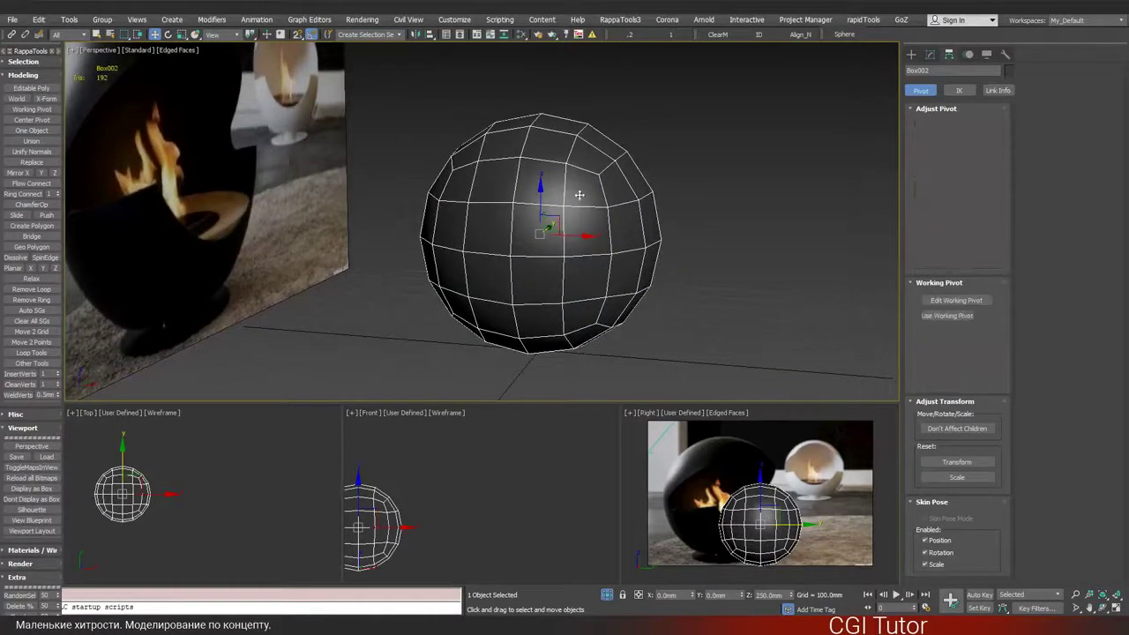
click(914, 54)
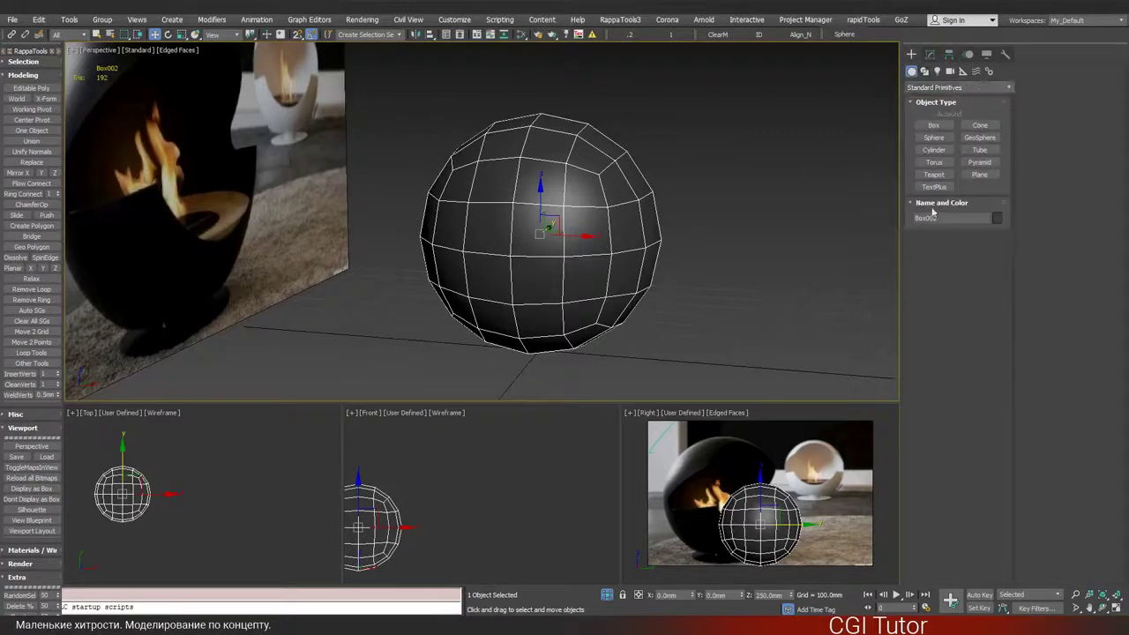
click(1006, 88)
click(953, 99)
- Add a Slice modifier to the isolated sphere
click(931, 55)
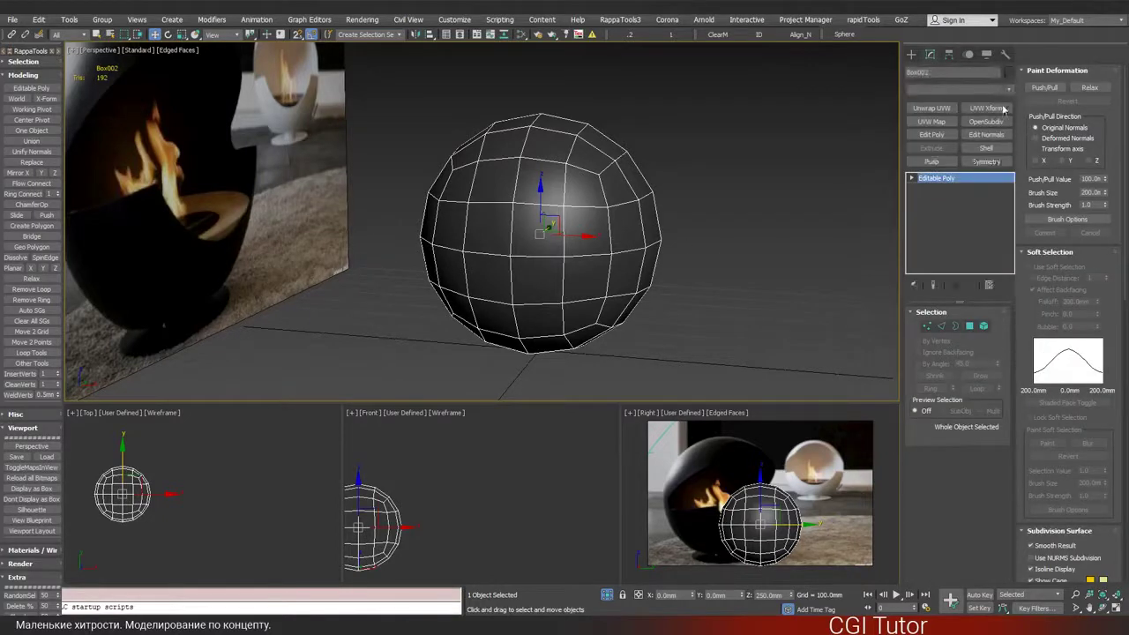
click(1008, 89)
text(sl)
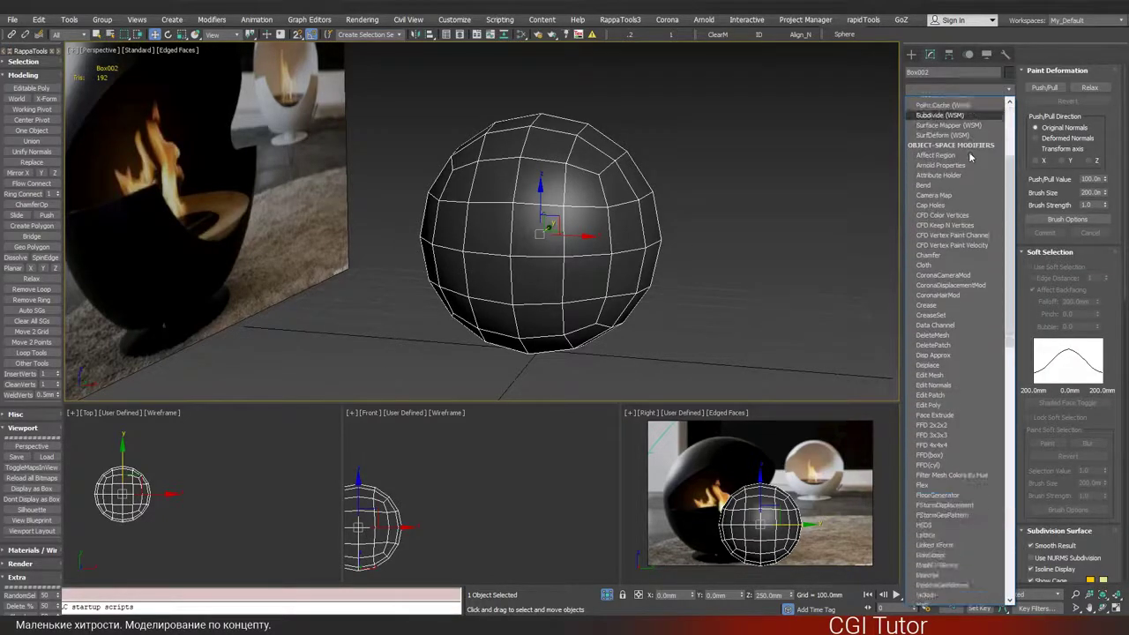
key(Return)
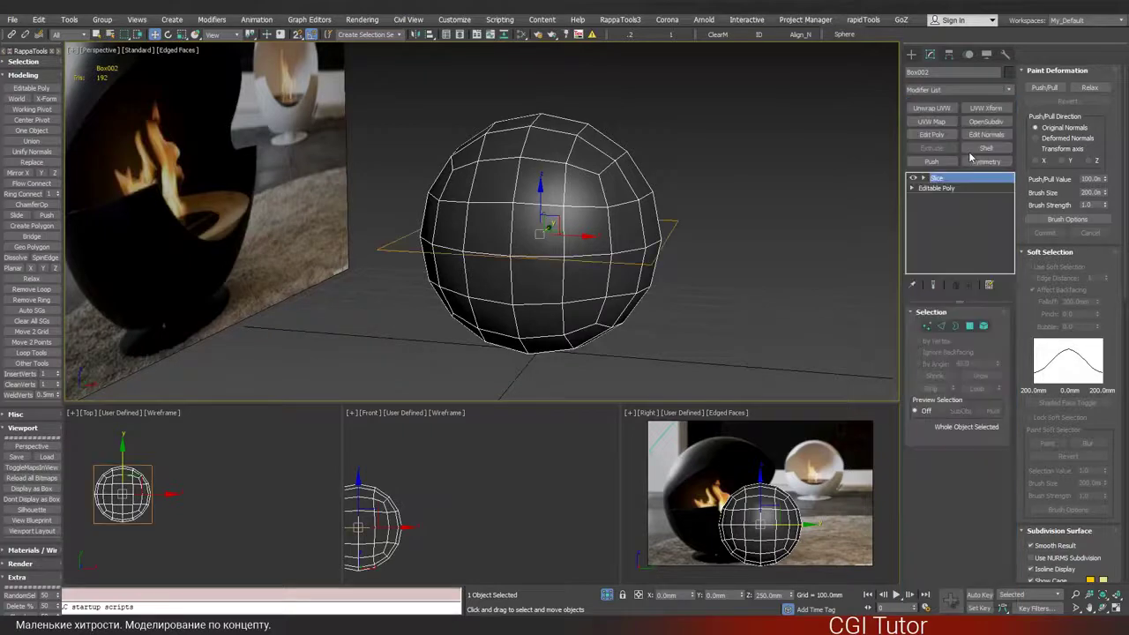
- Raise the Slice modifier's plane above the sphere's middle, to a height of about 290.5 mm
mouse_move(540, 277)
middle_down()
mouse_move(550, 295)
mouse_move(559, 284)
middle_up()
click(924, 178)
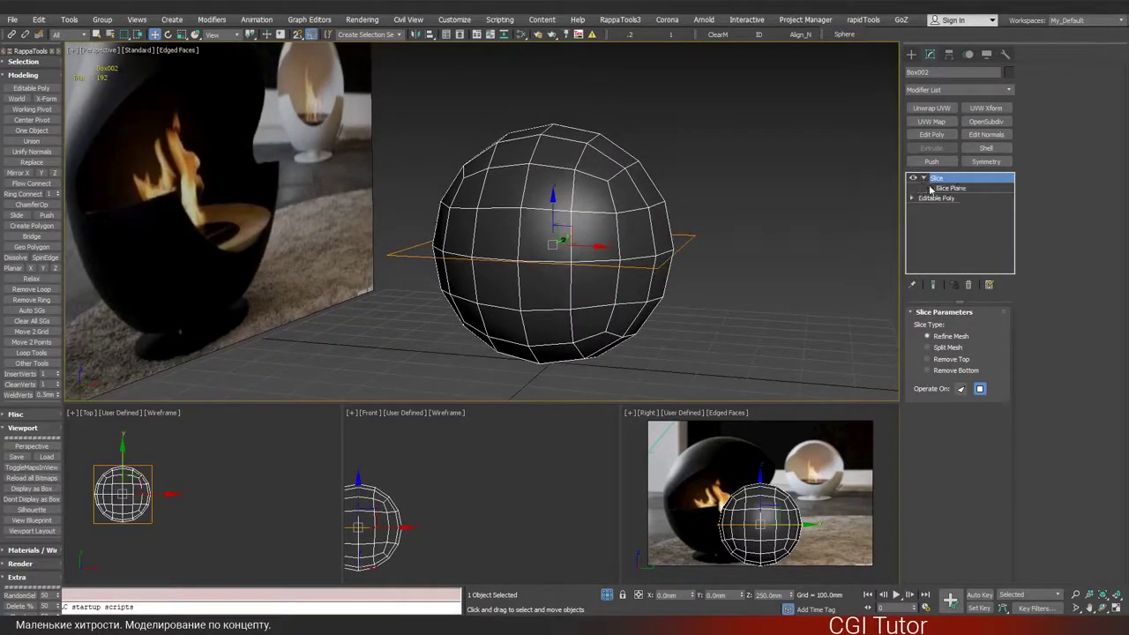
click(953, 188)
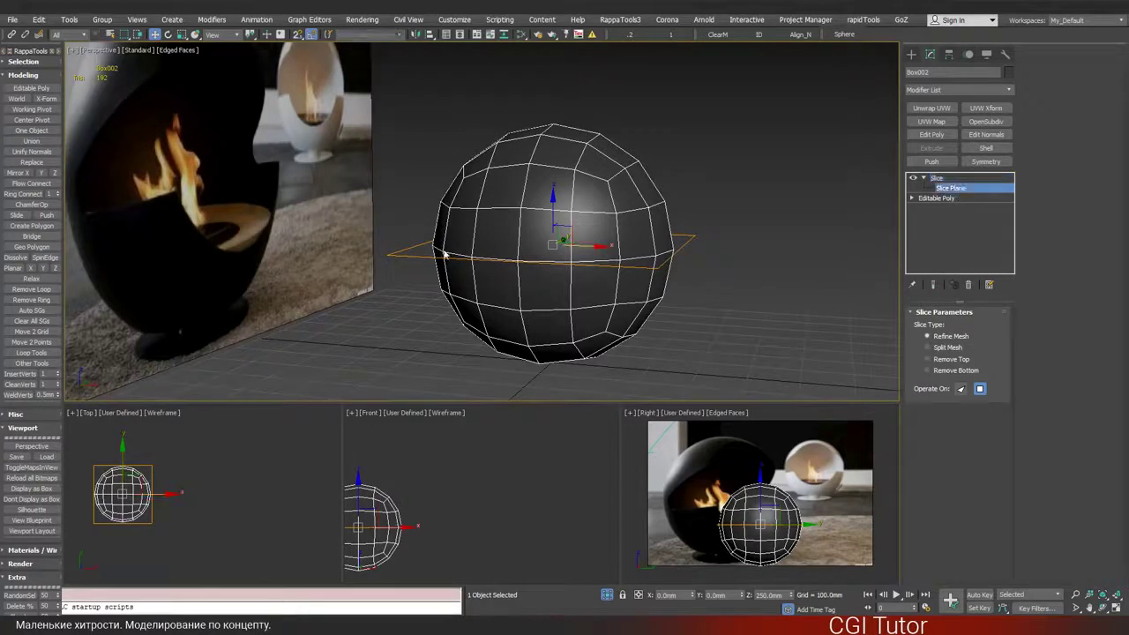
drag(552, 225, 517, 194)
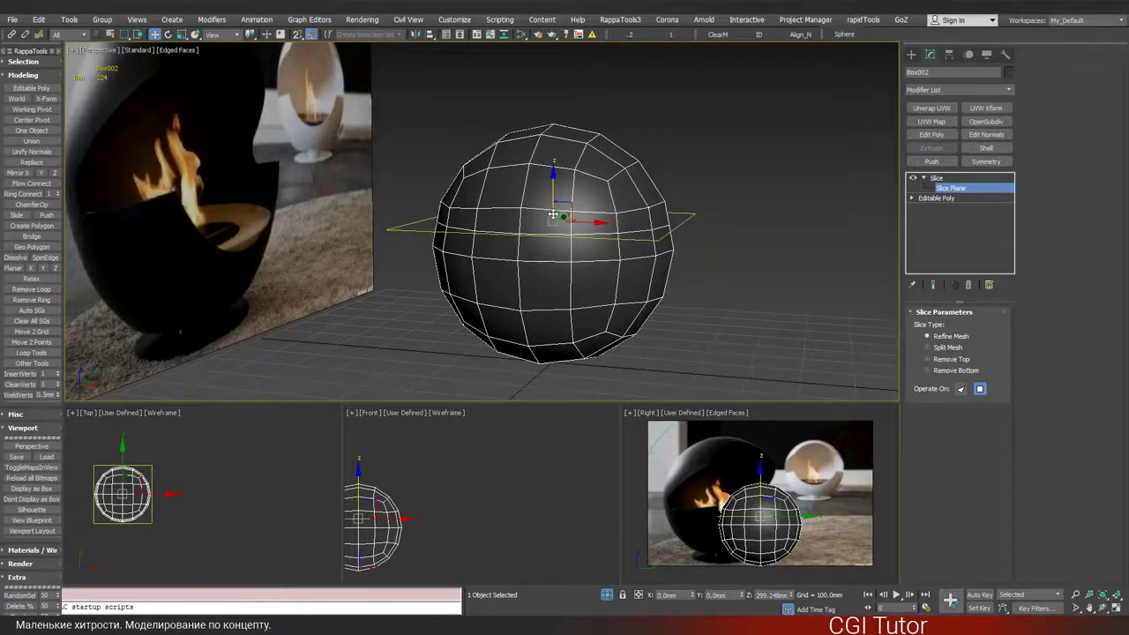
scroll(556, 220, up, 2)
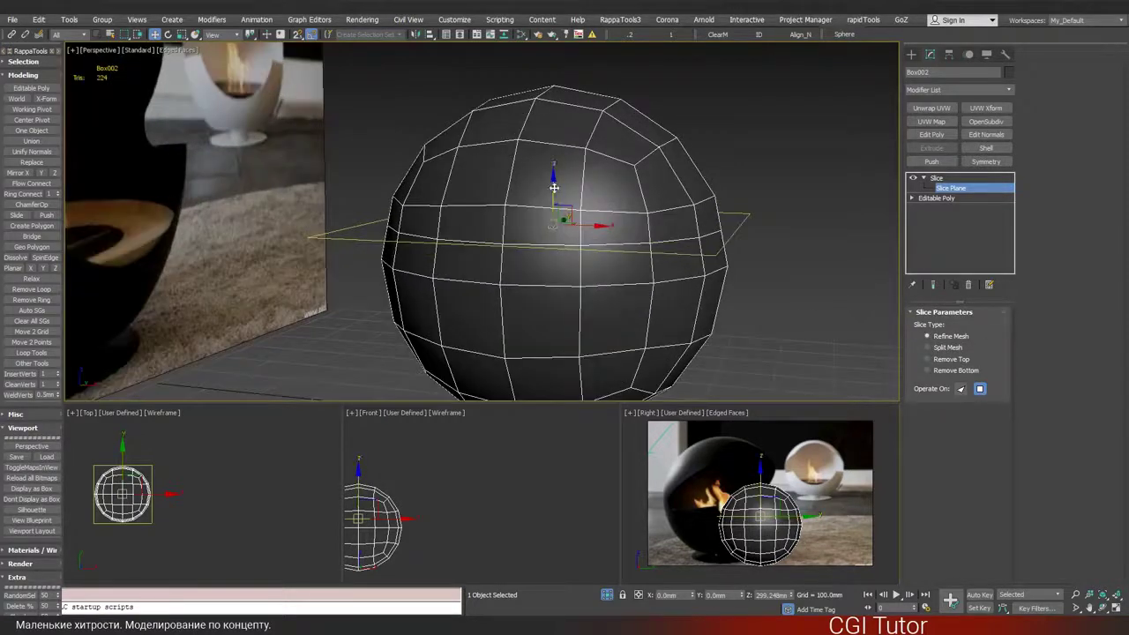
mouse_move(554, 187)
mouse_down()
mouse_move(553, 208)
mouse_move(554, 190)
mouse_up()
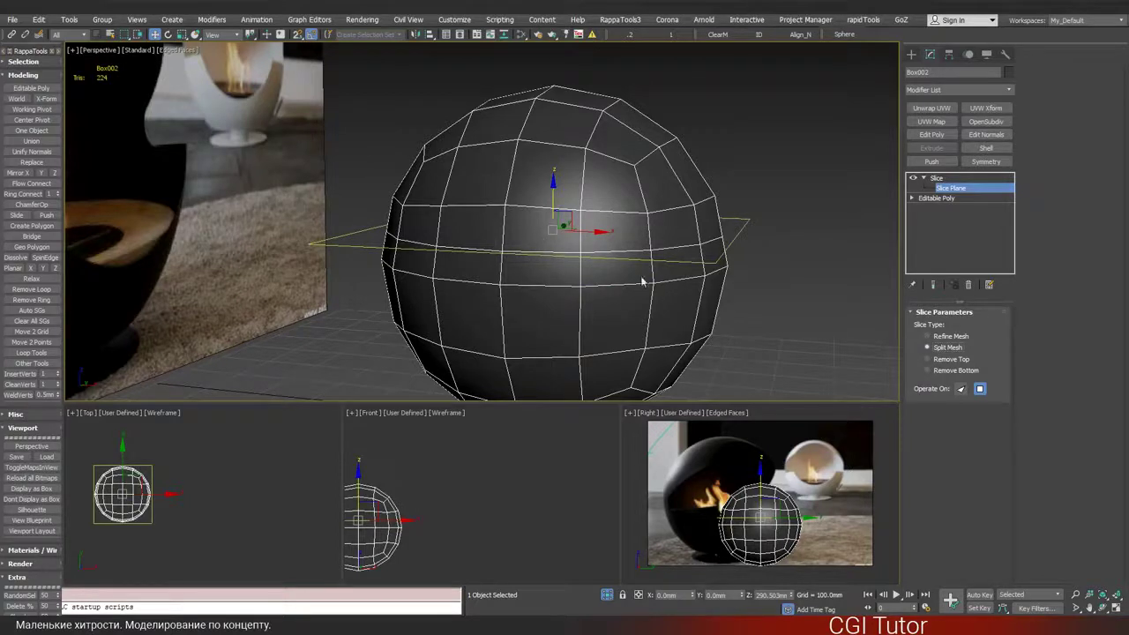
- Try the Remove Top slice type on the sphere, followed by Remove Bottom
click(927, 360)
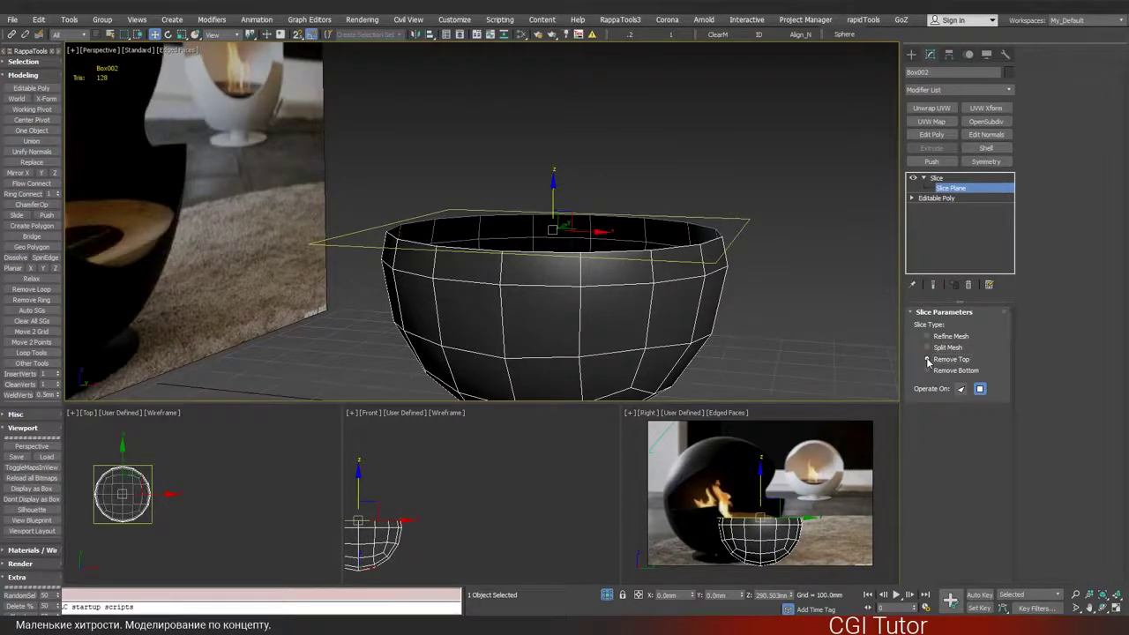
click(928, 370)
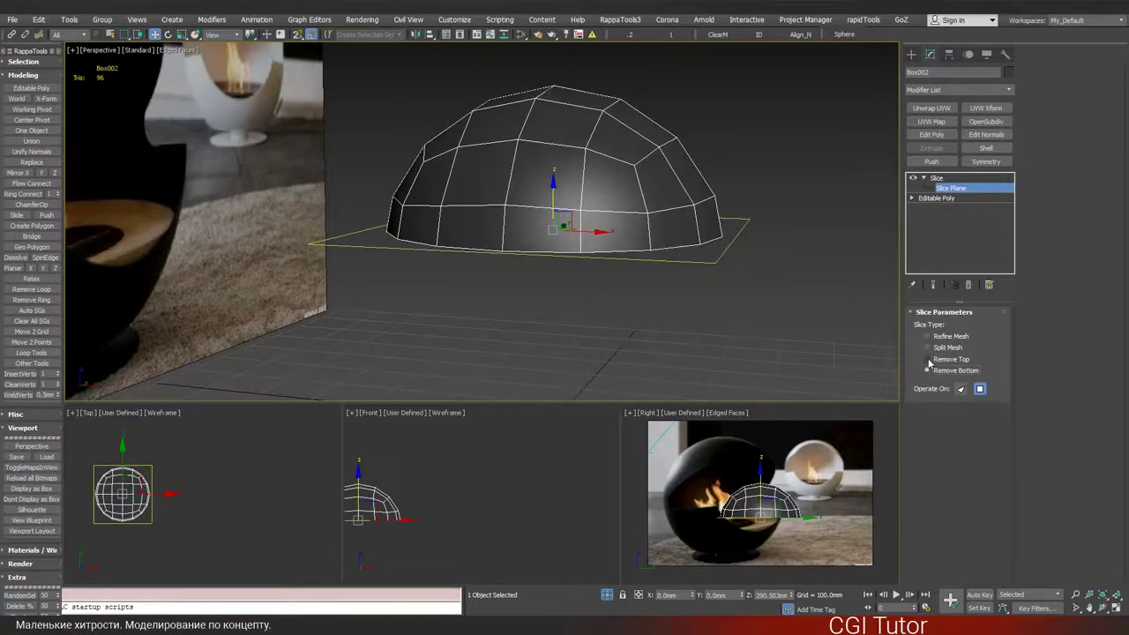
- Set the Slice modifier to Remove Top and rotate its slice plane from horizontal to vertical
click(928, 360)
middle_drag(549, 276, 536, 248)
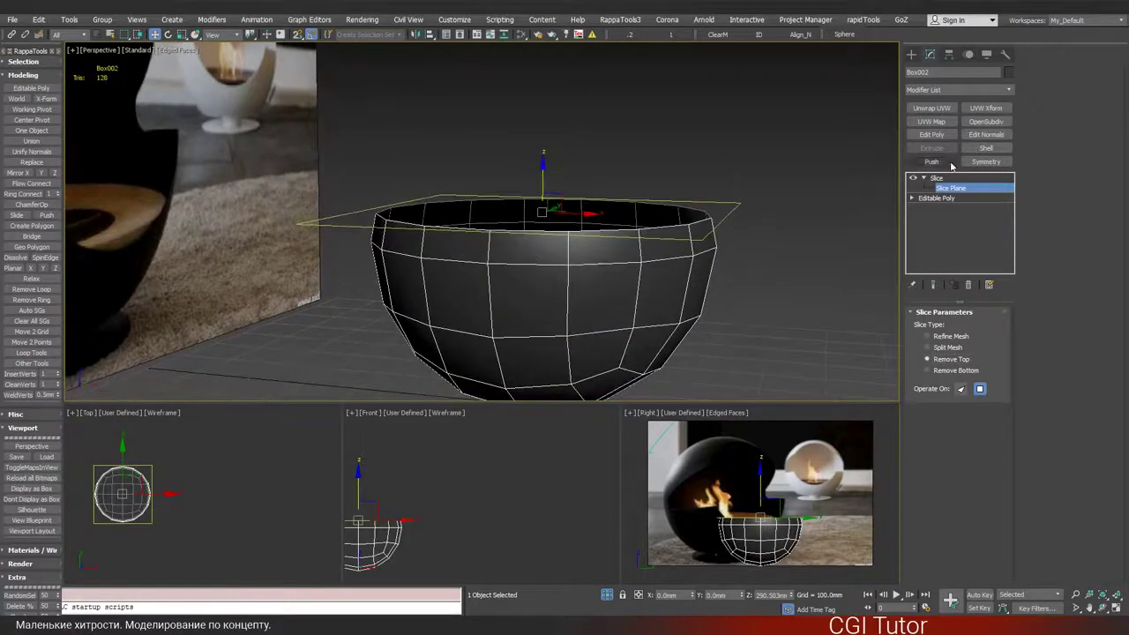
click(949, 189)
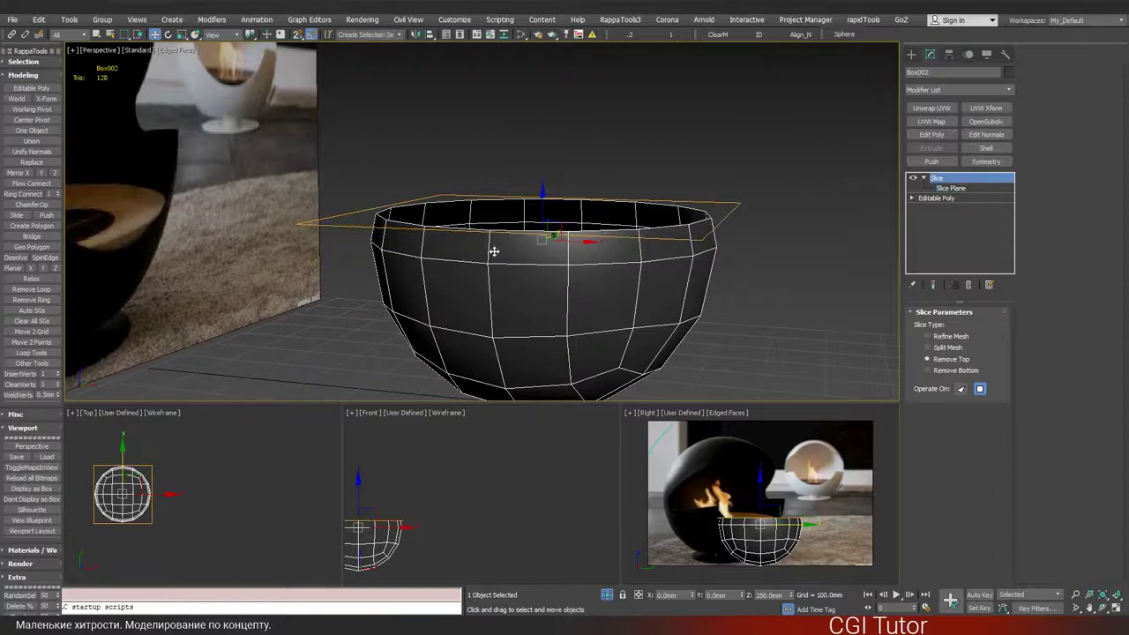
click(947, 189)
scroll(526, 265, down, 2)
key(e)
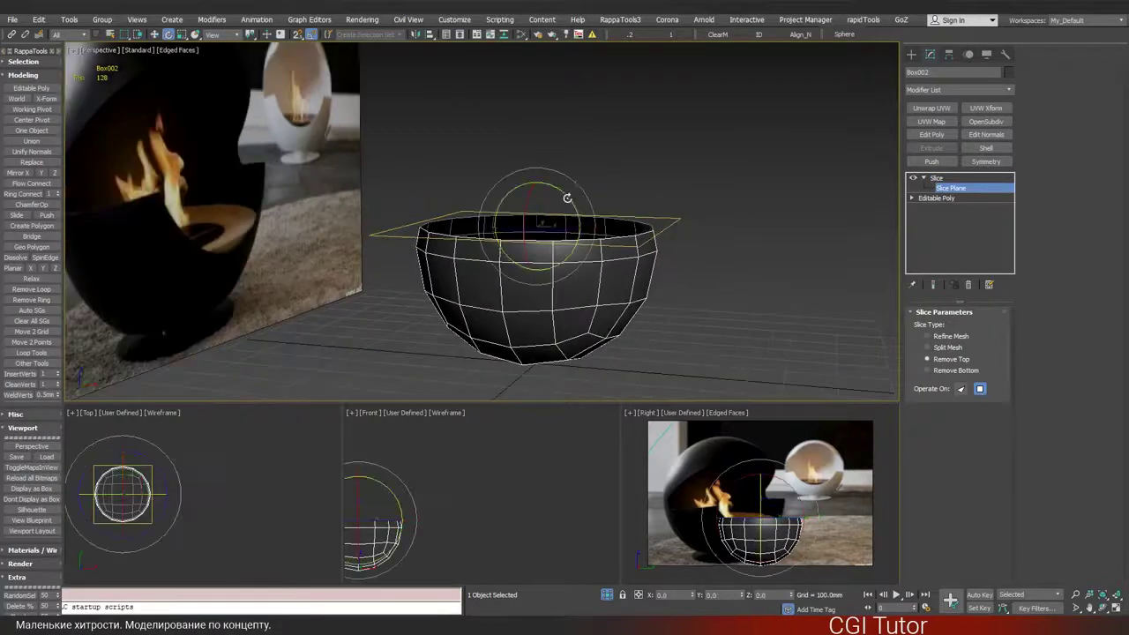
drag(567, 198, 632, 234)
- Move the vertical slice plane along X to about 139.6 mm and collapse the sliced sphere to an Editable Poly
key(w)
alt+middle_drag(574, 234, 537, 221)
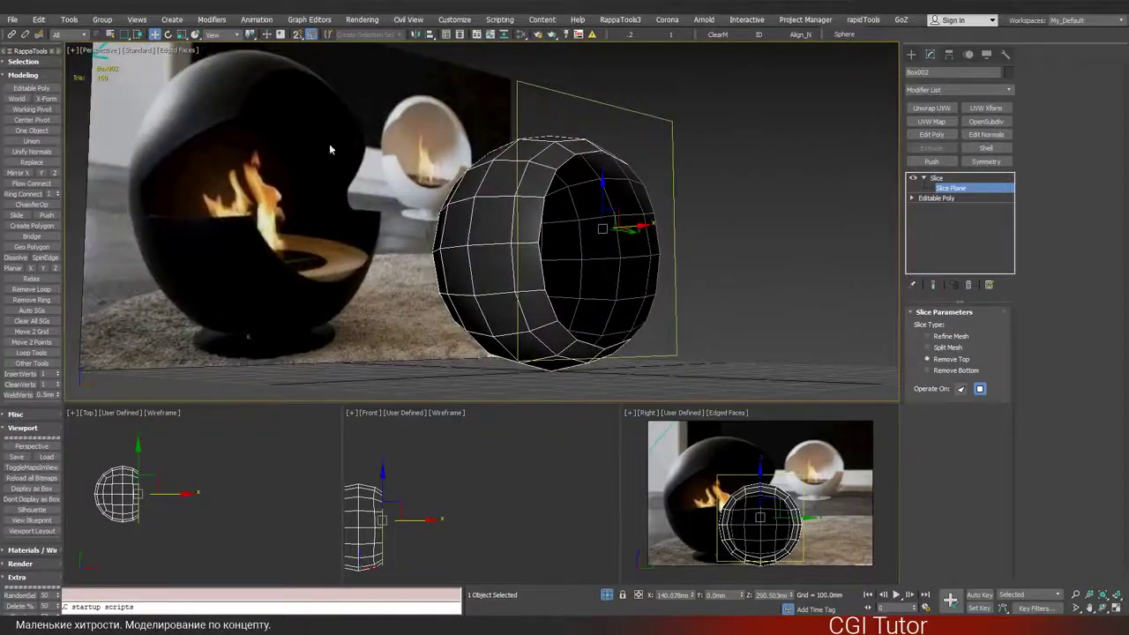
alt+middle_drag(441, 194, 484, 197)
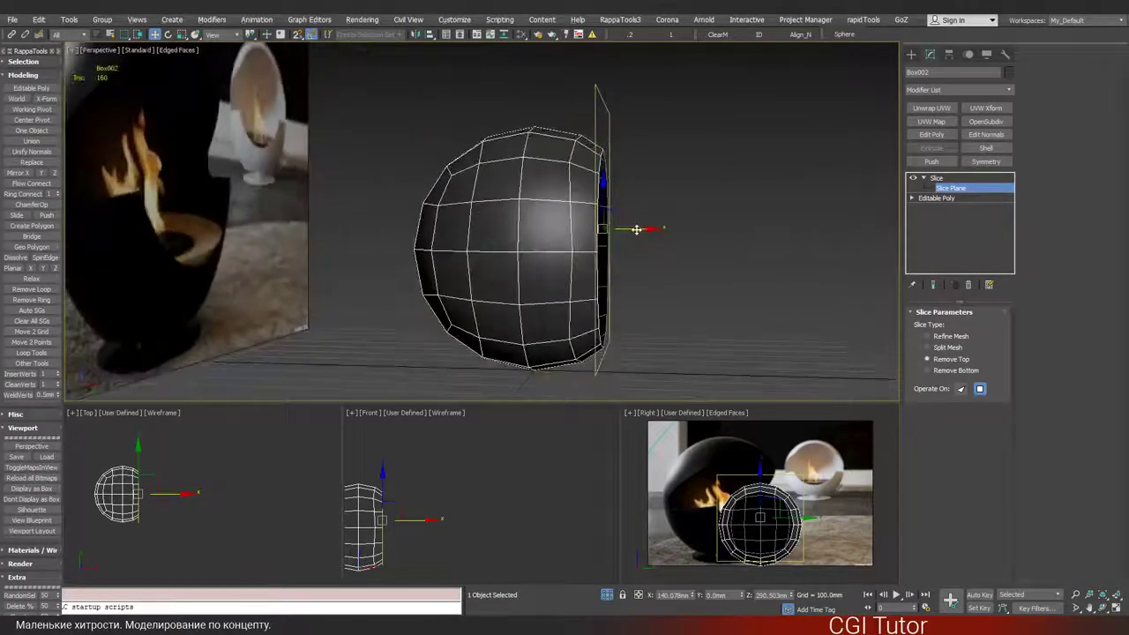
drag(636, 229, 640, 229)
alt+middle_drag(646, 227, 606, 233)
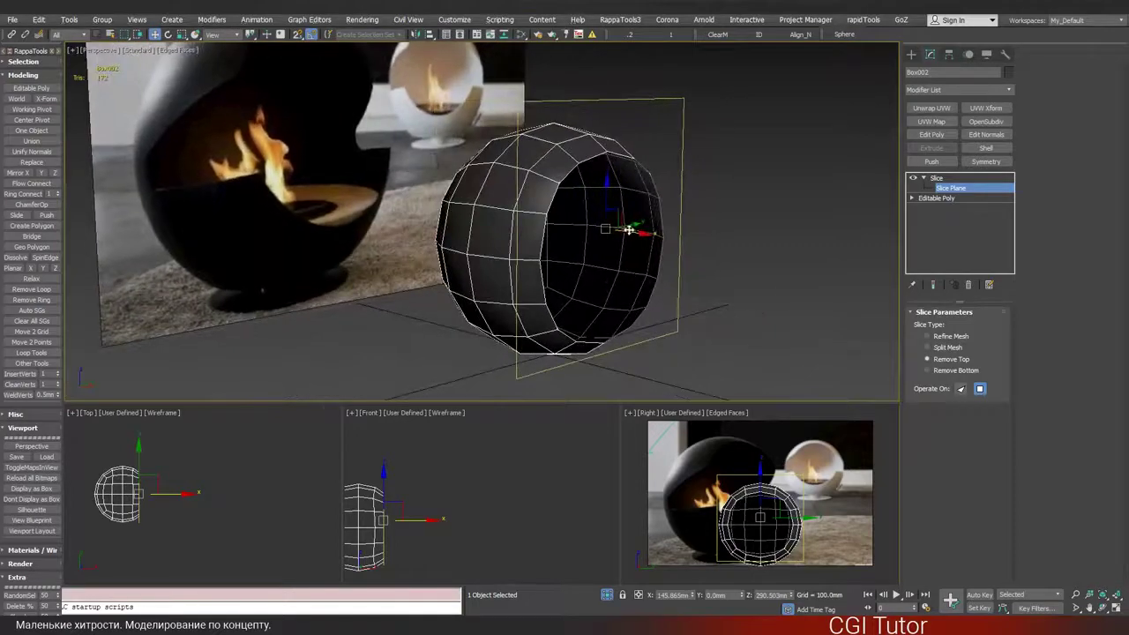
drag(628, 231, 628, 231)
alt+middle_drag(534, 192, 561, 196)
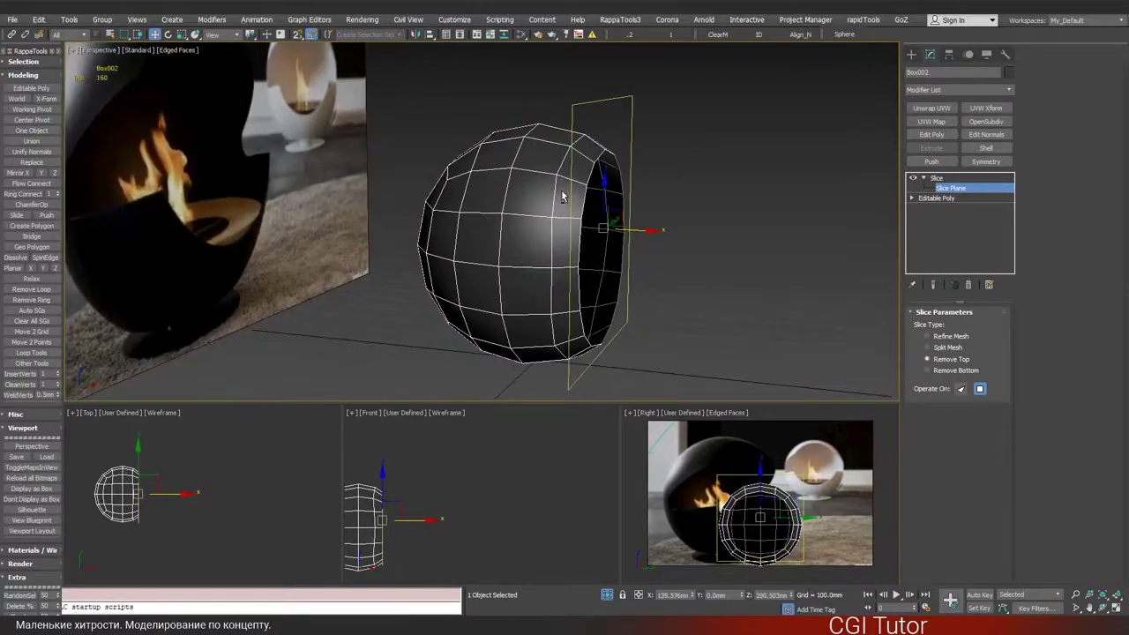
key(ctrl+e)
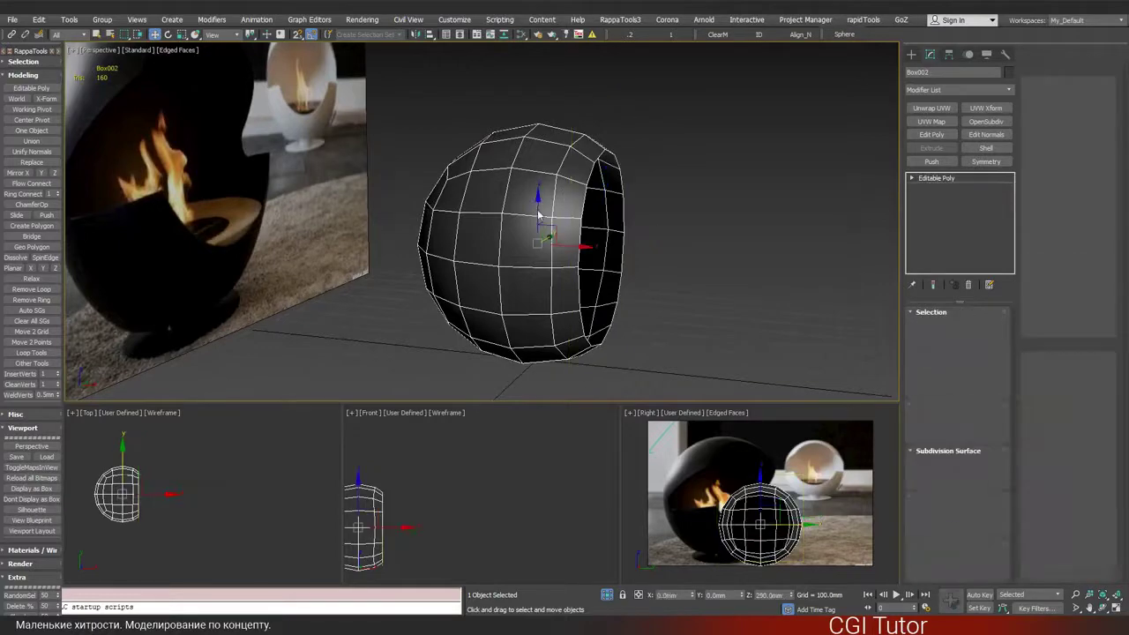
alt+middle_drag(498, 210, 518, 201)
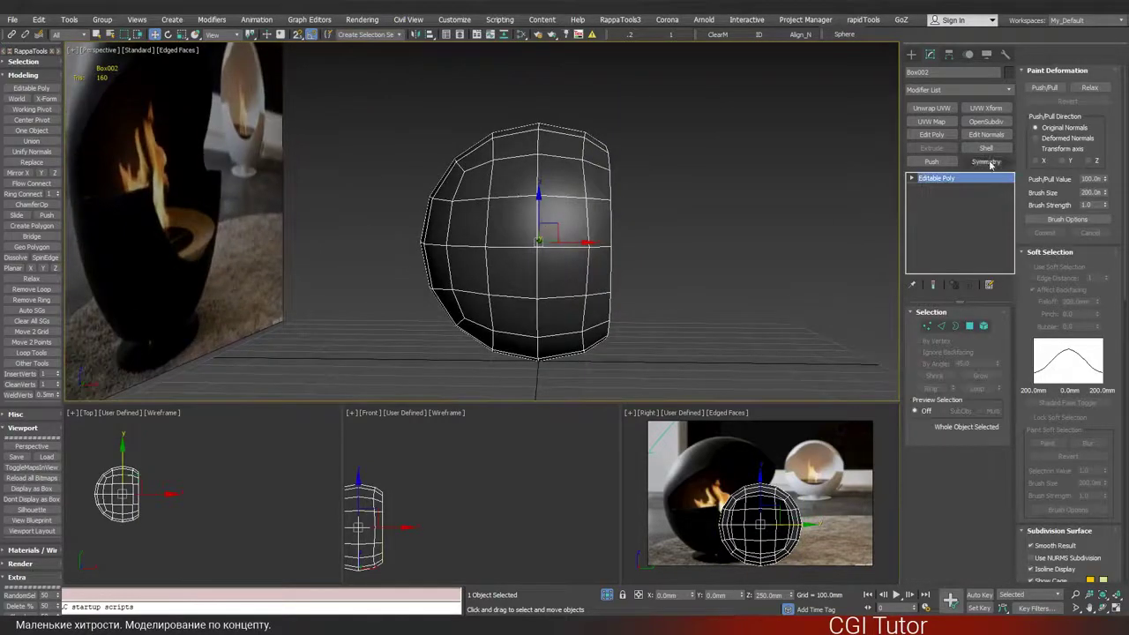
- Draw a three-vertex curved line in the Front view from outside the open rim inward across the sphere, bending down at its inner end
key(alt+w)
key(z)
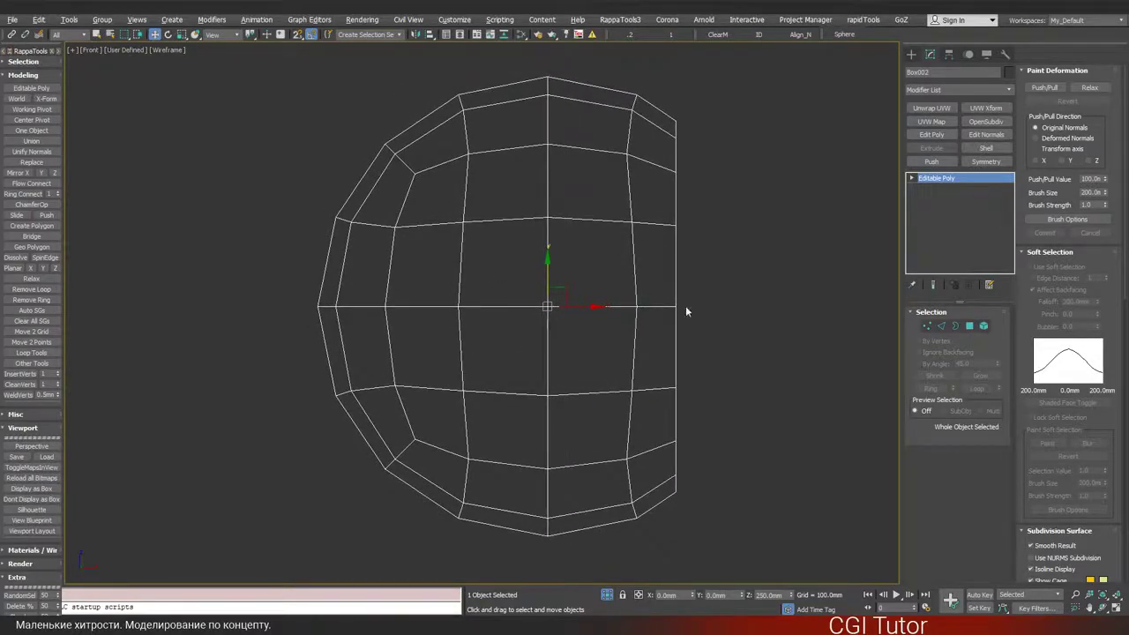
click(912, 56)
key(alt+w)
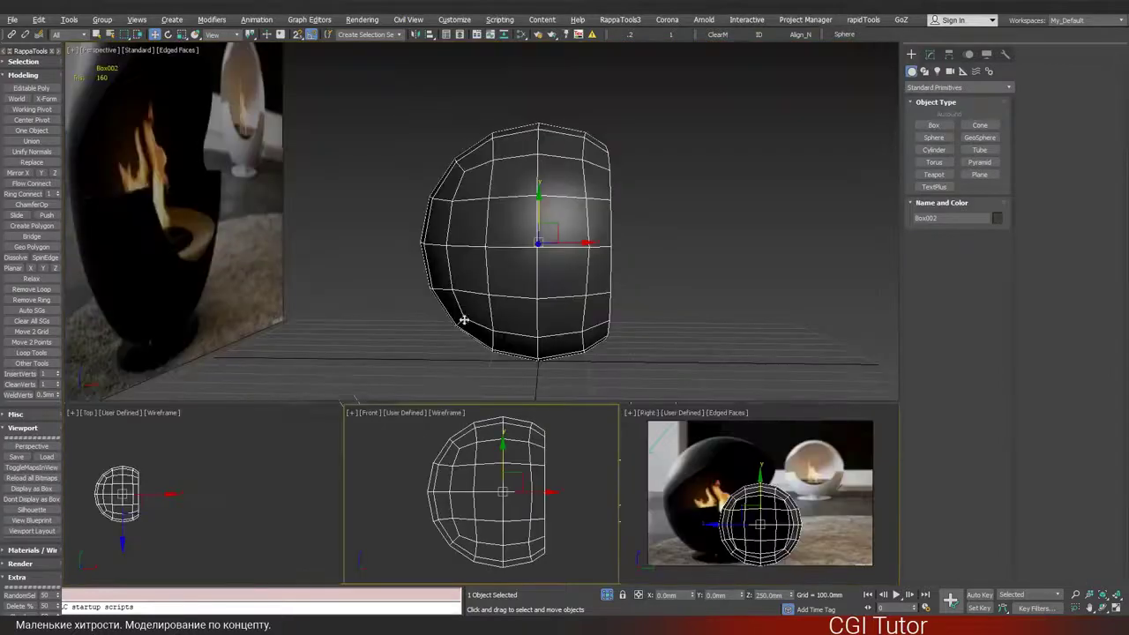
middle_click(459, 316)
key(alt+w)
middle_drag(329, 228, 389, 241)
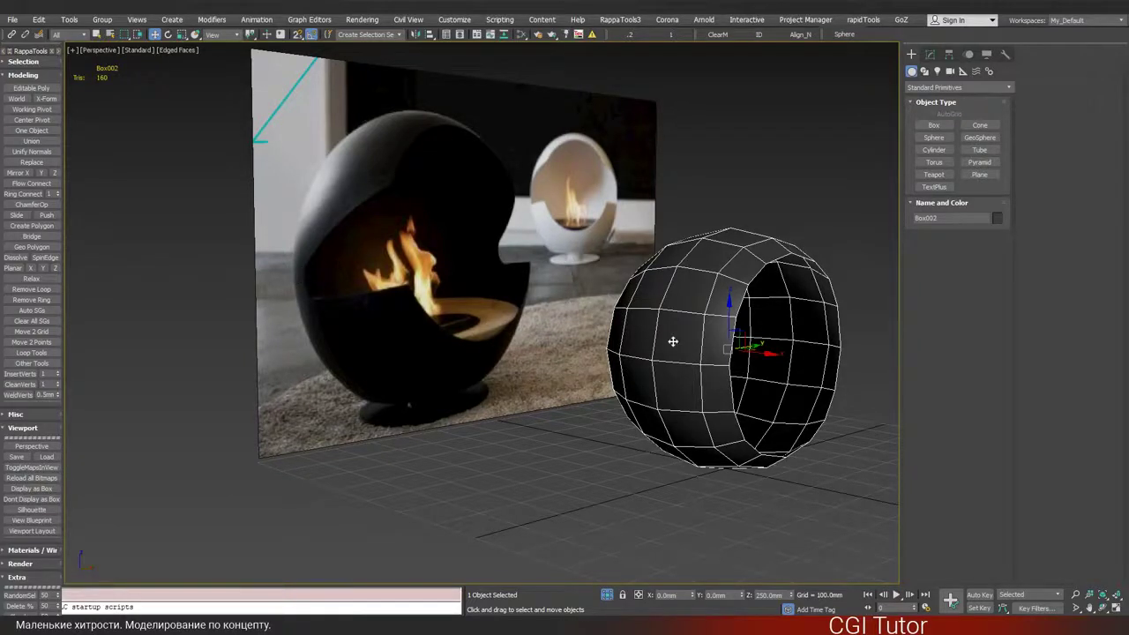
key(alt+w)
middle_click(525, 470)
key(alt+w)
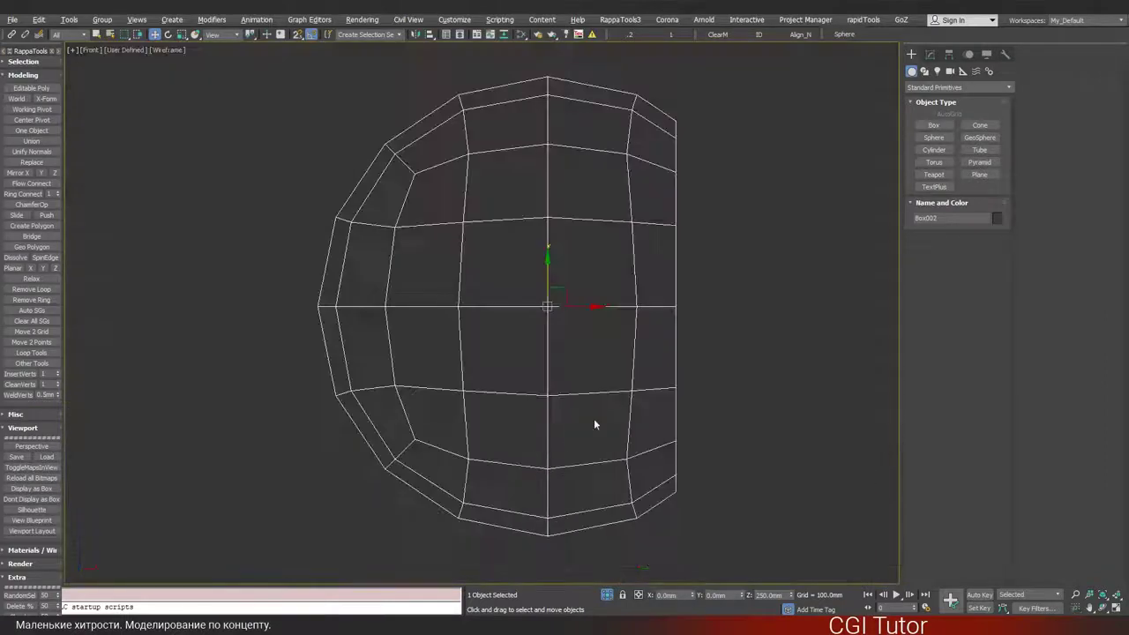
click(924, 70)
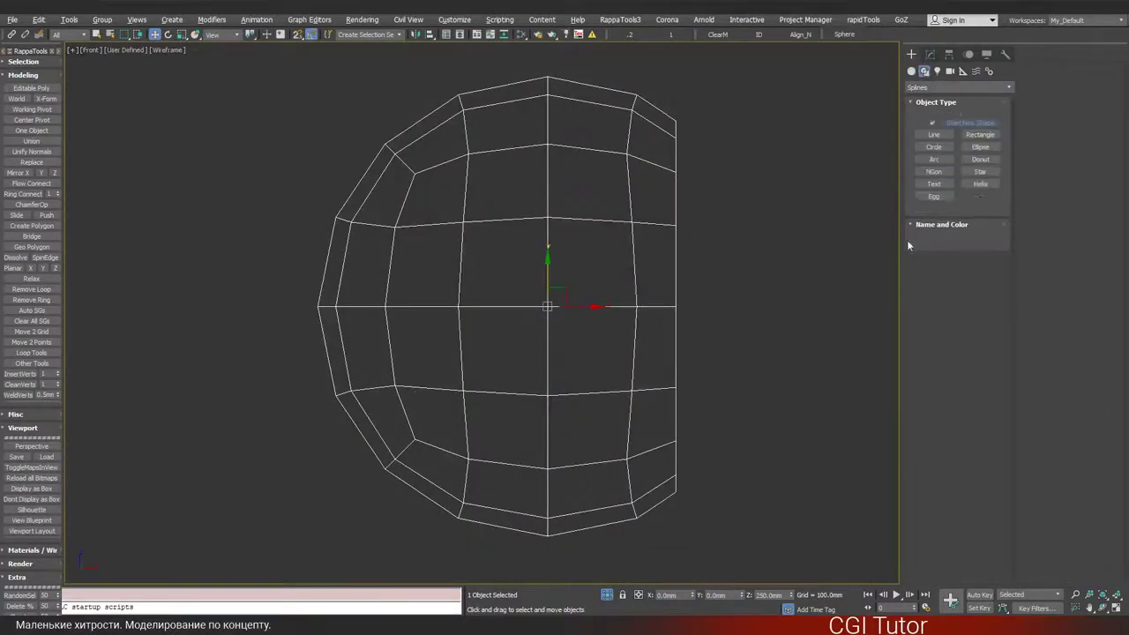
click(935, 134)
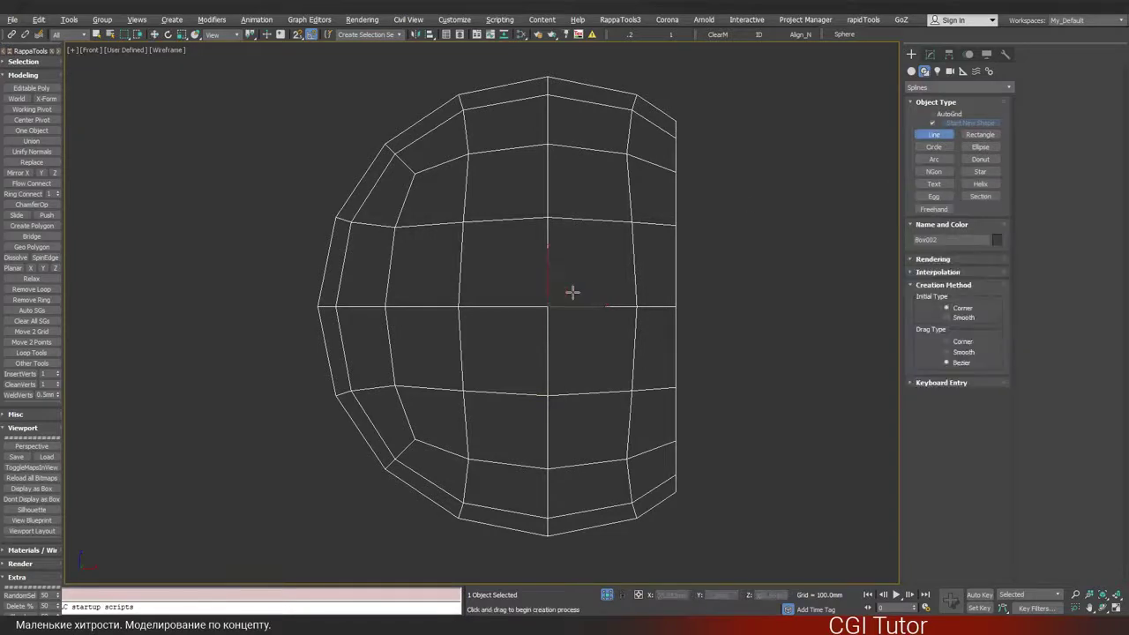
click(708, 237)
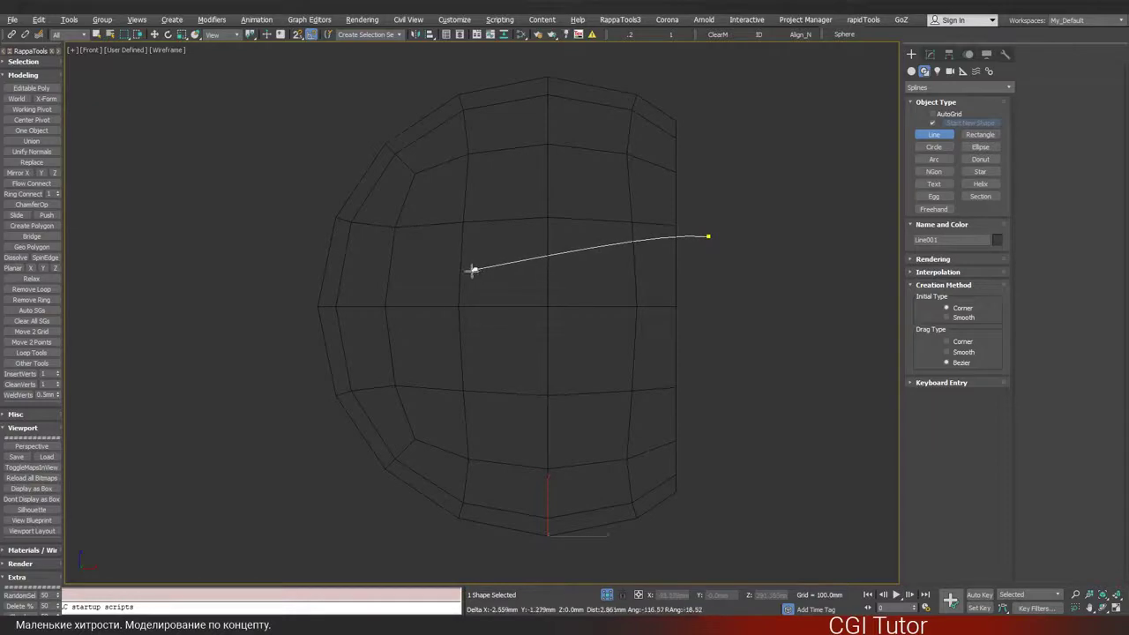
click(475, 269)
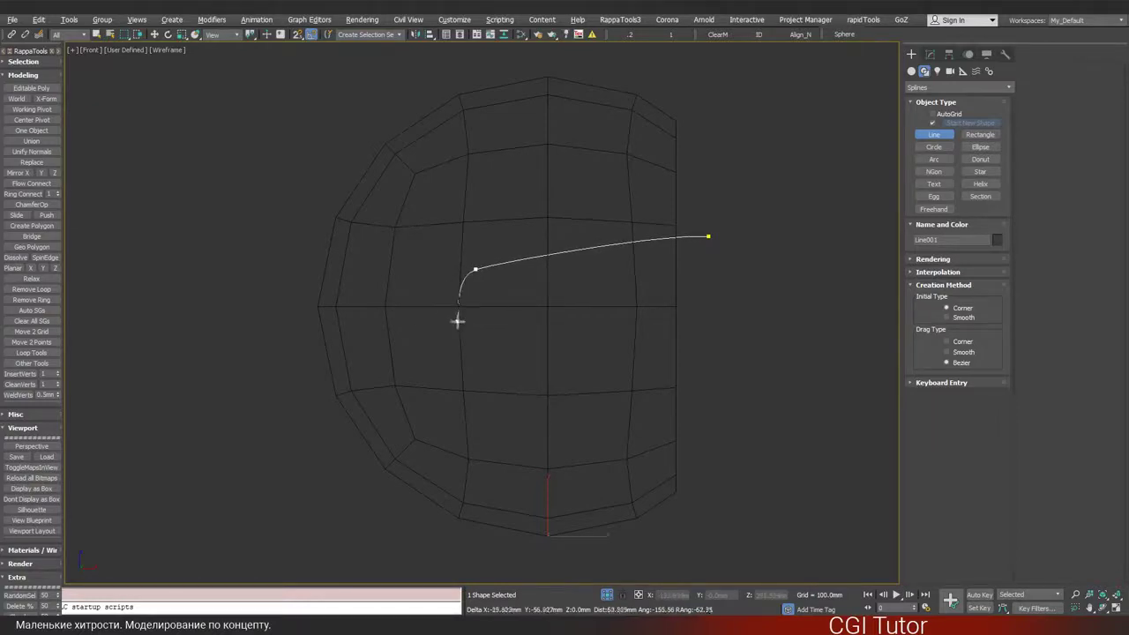
click(460, 321)
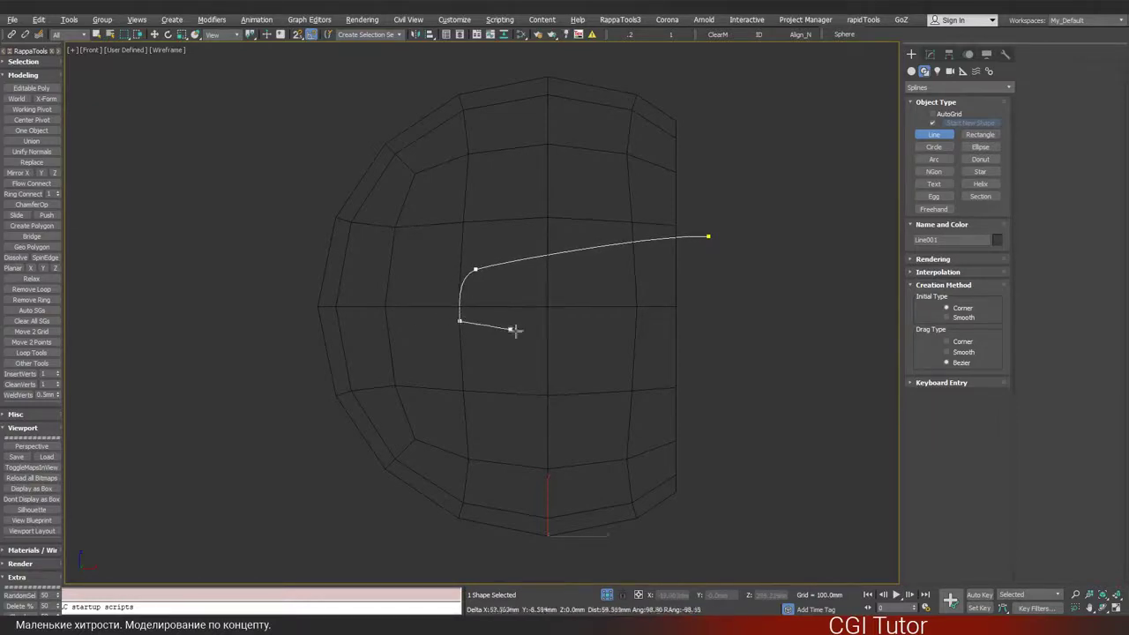
right_click(534, 347)
- Reposition the line's middle vertex, and shift it together with the inner end vertex about 25 mm along X toward the open rim
key(1)
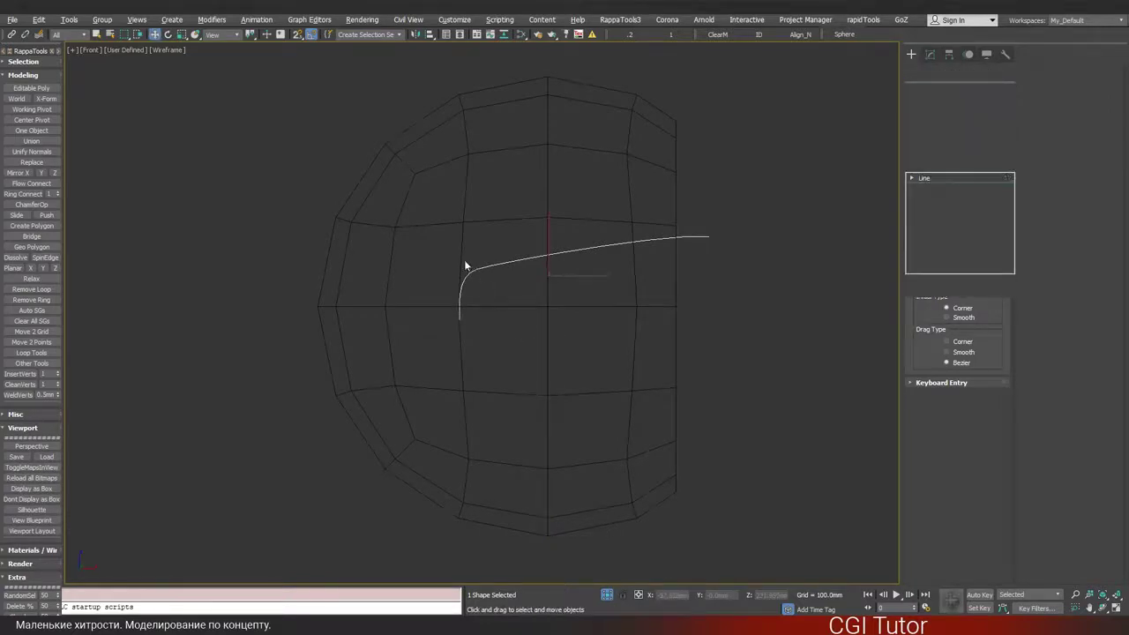
key(1)
click(475, 268)
mouse_move(503, 253)
mouse_down()
mouse_move(451, 290)
mouse_move(510, 255)
mouse_move(533, 258)
mouse_move(502, 258)
mouse_up()
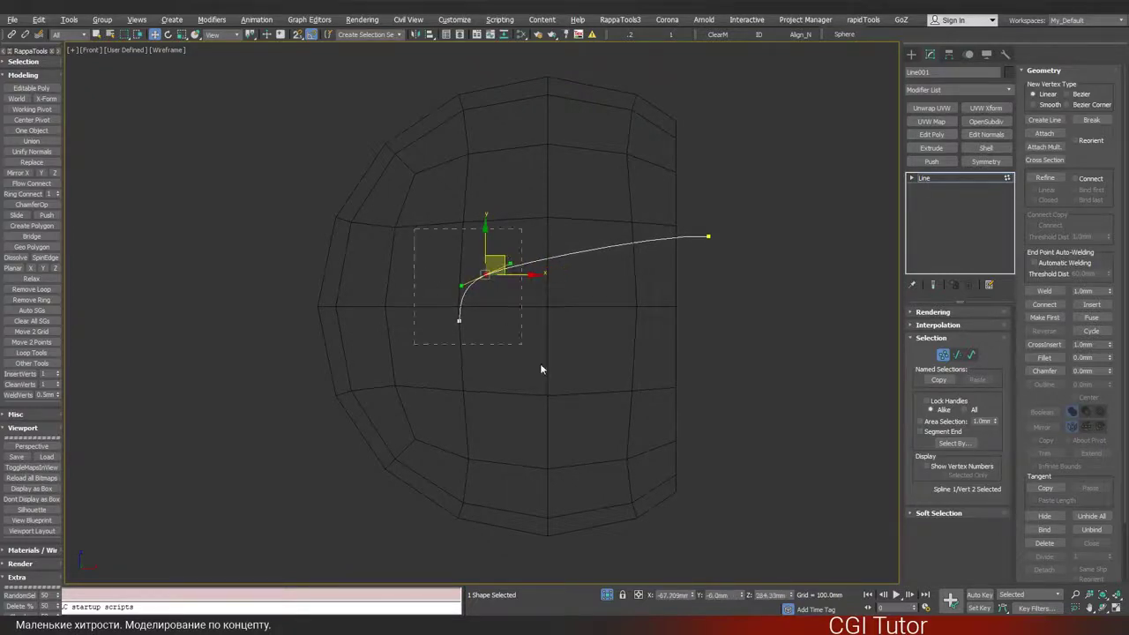
drag(541, 369, 540, 365)
drag(514, 279, 537, 277)
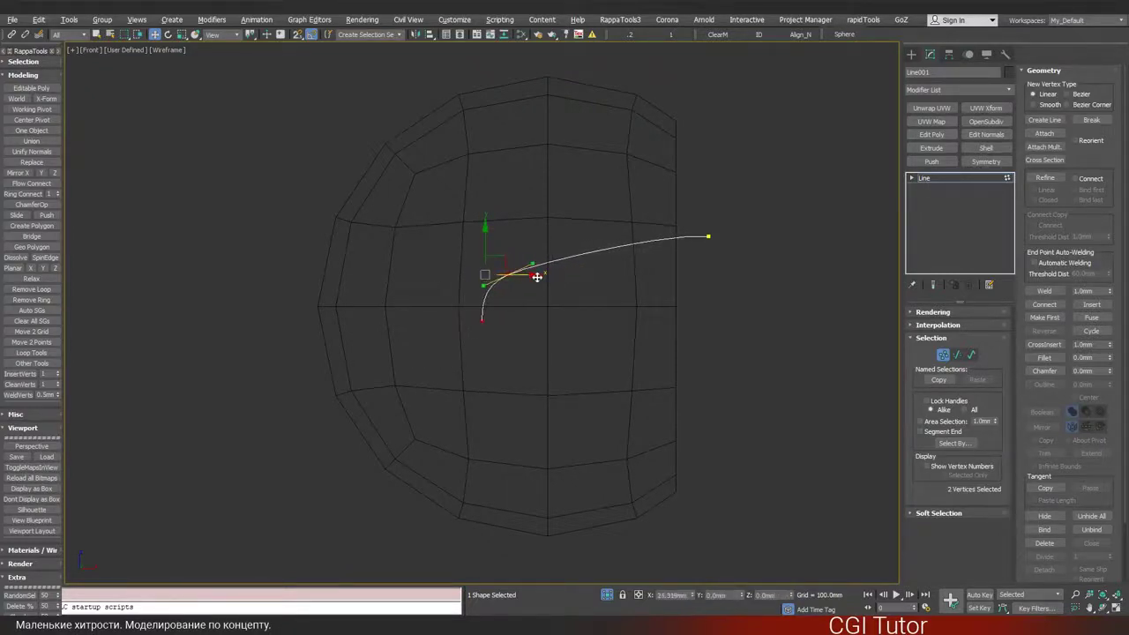
- Adjust the position and tangent handles of the line's outer vertex so the curve runs nearly level past the rim
click(706, 237)
drag(666, 232, 611, 234)
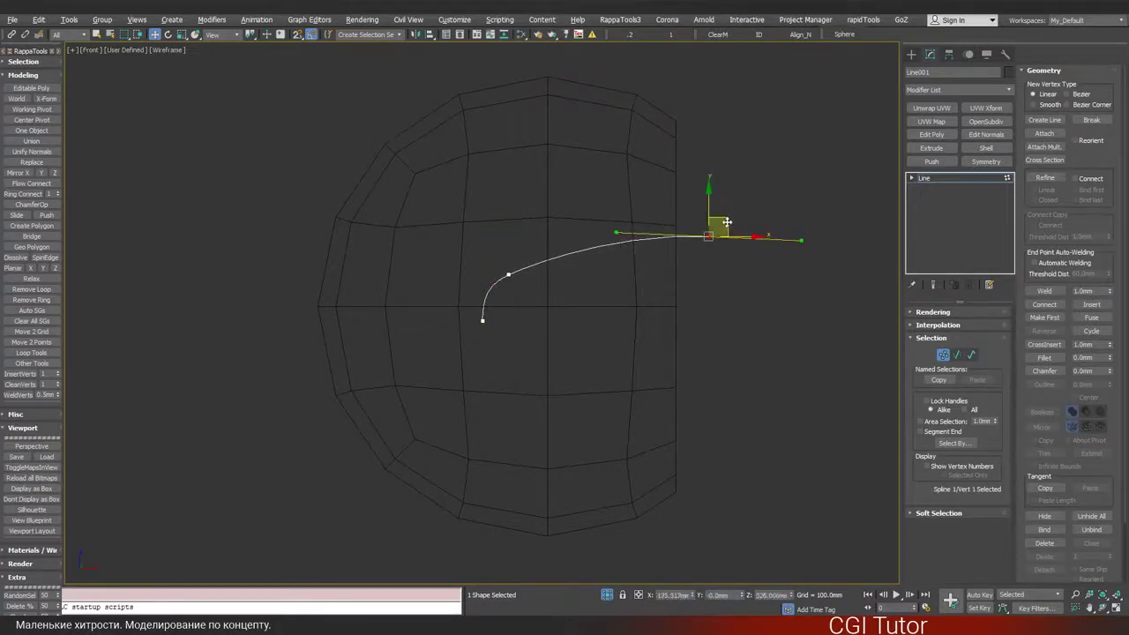
drag(726, 223, 729, 216)
drag(805, 234, 810, 226)
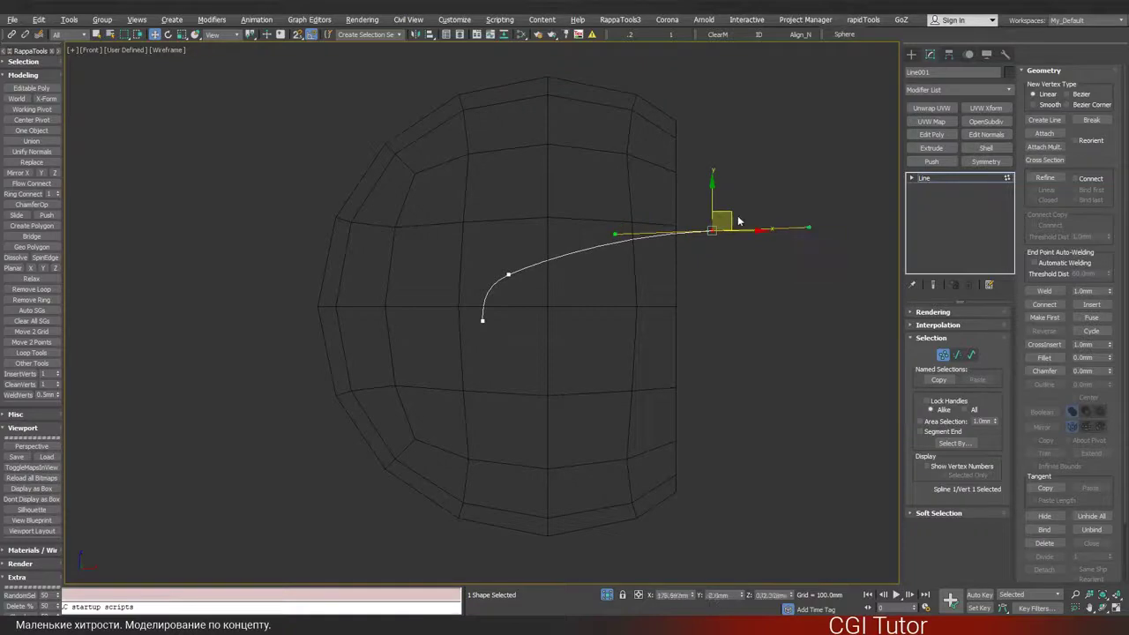
drag(734, 214, 733, 226)
drag(809, 237, 810, 240)
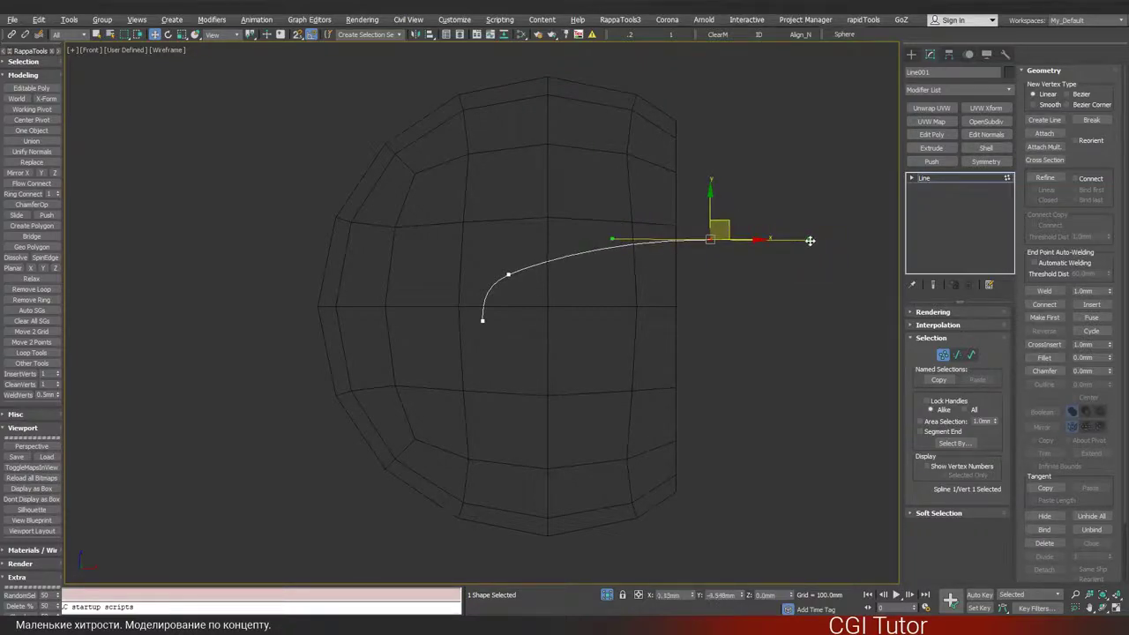
- Examine the guide curve on the sphere in Perspective against the fireplace opening in the reference image, leaving vertex editing
key(alt+w)
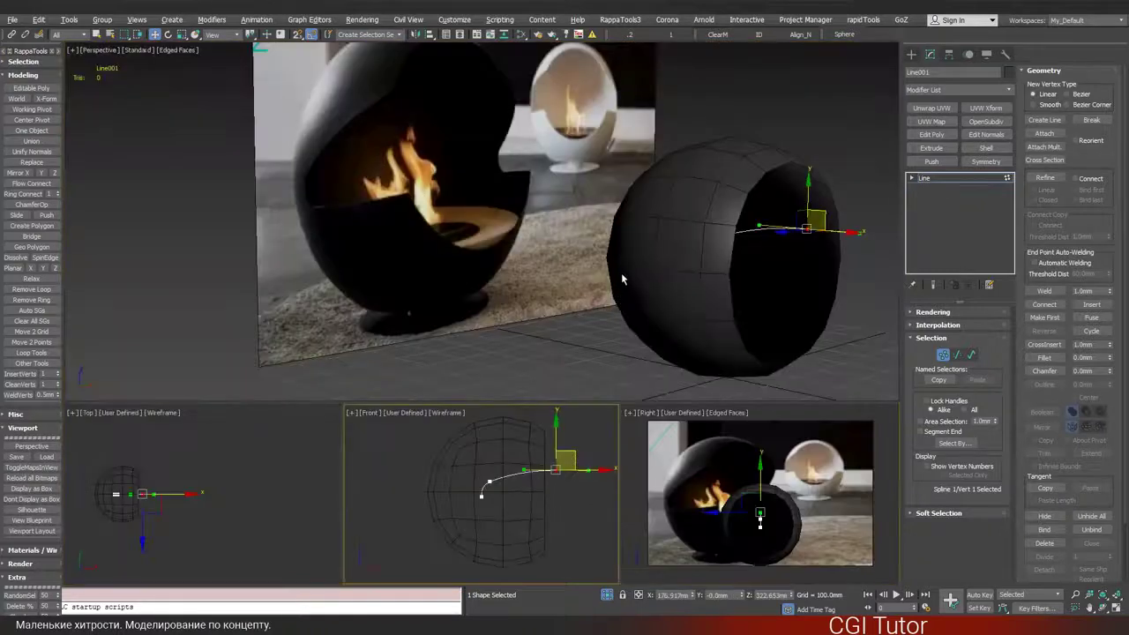
middle_click(700, 288)
key(alt+w)
key(z)
middle_drag(700, 288, 693, 296)
scroll(692, 296, down, 5)
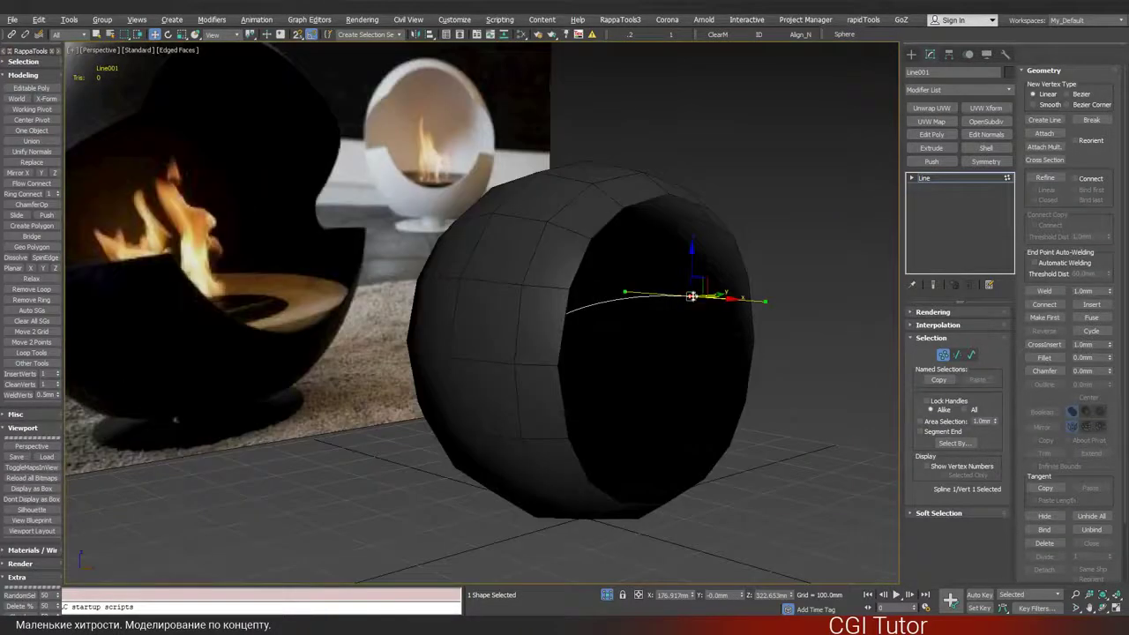
key(1)
click(665, 290)
key(ctrl+z)
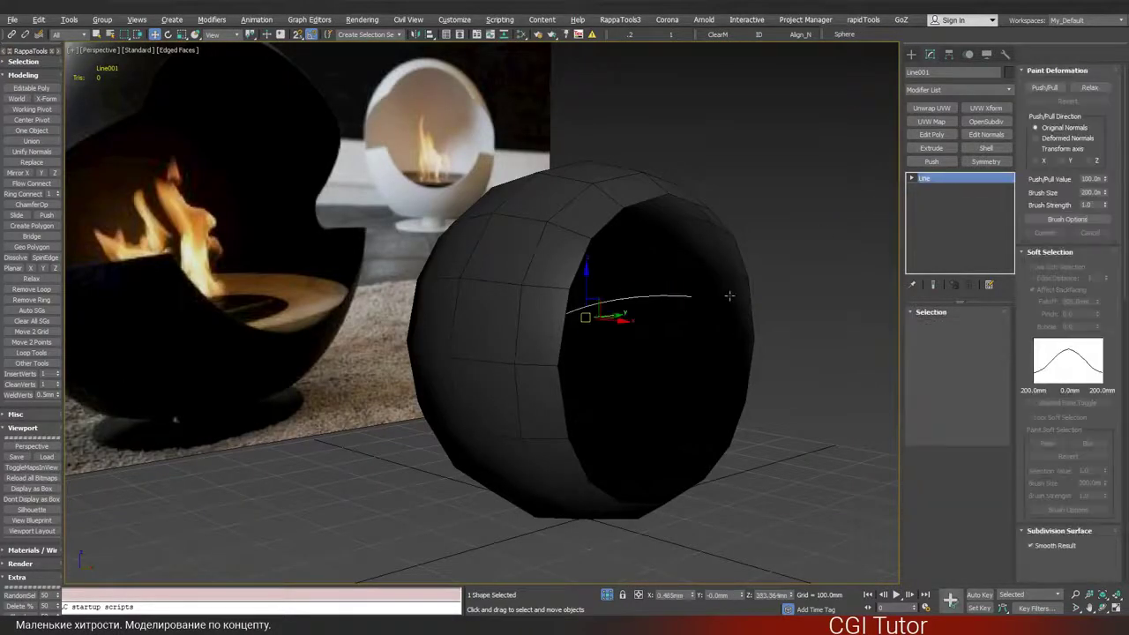
alt+middle_drag(663, 315, 617, 295)
drag(618, 294, 481, 365)
alt+middle_drag(468, 361, 519, 303)
scroll(520, 302, up, 3)
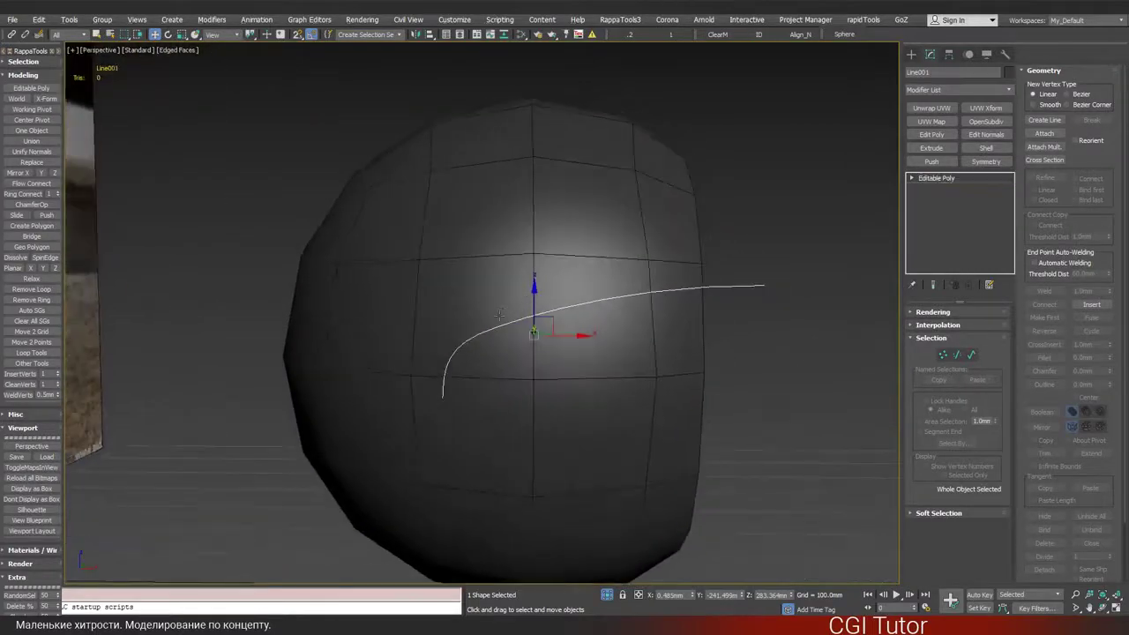
- Select the sphere and cut its faces along the guide curve, from the horizontal middle edge to the open rim
click(479, 361)
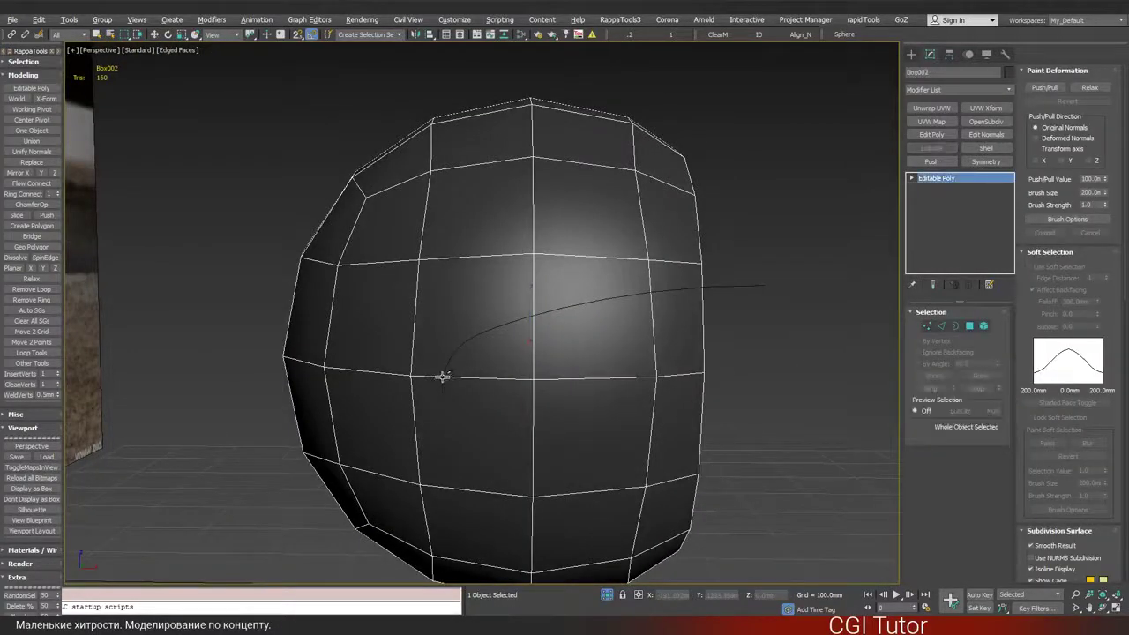
click(441, 377)
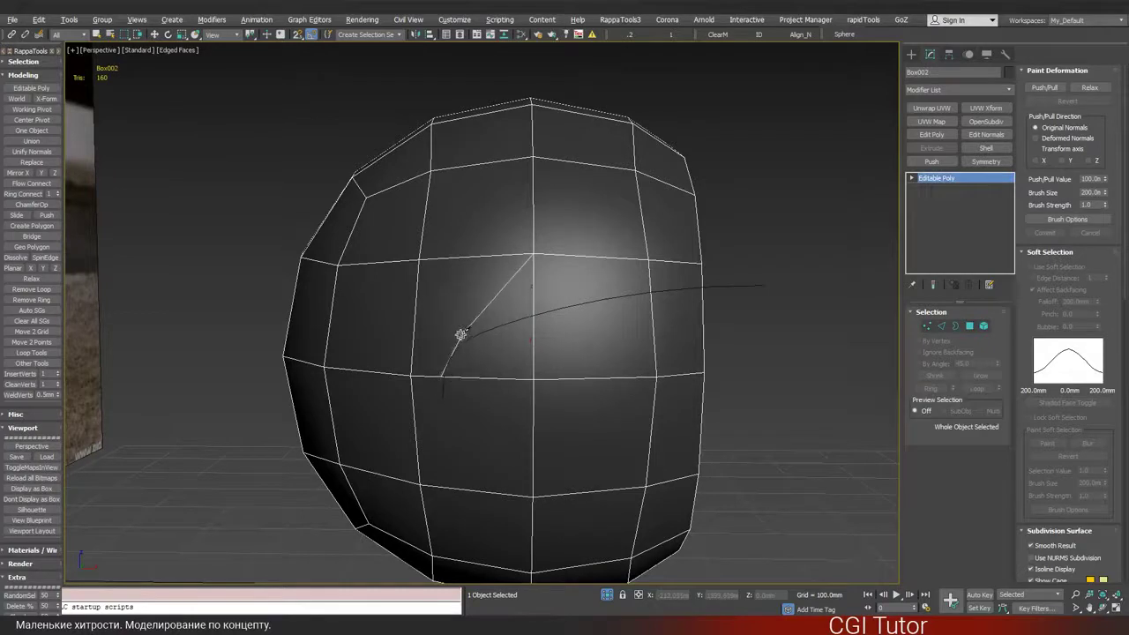
click(462, 336)
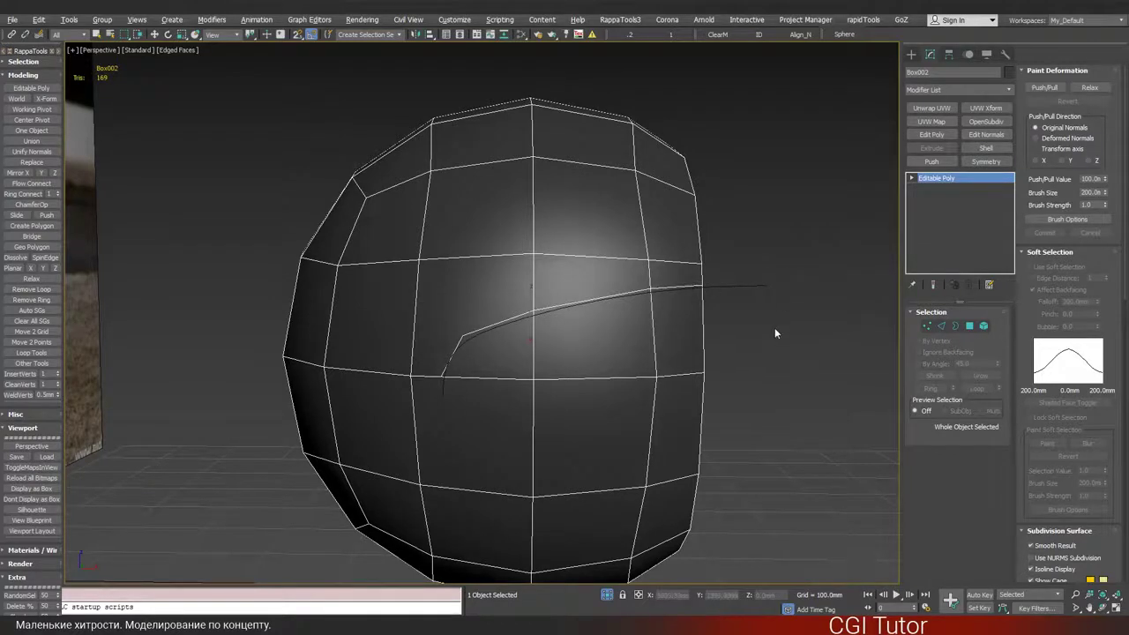
key(w)
- Connect the cut's corner vertex to the grid vertex diagonally above it on the sphere
click(928, 326)
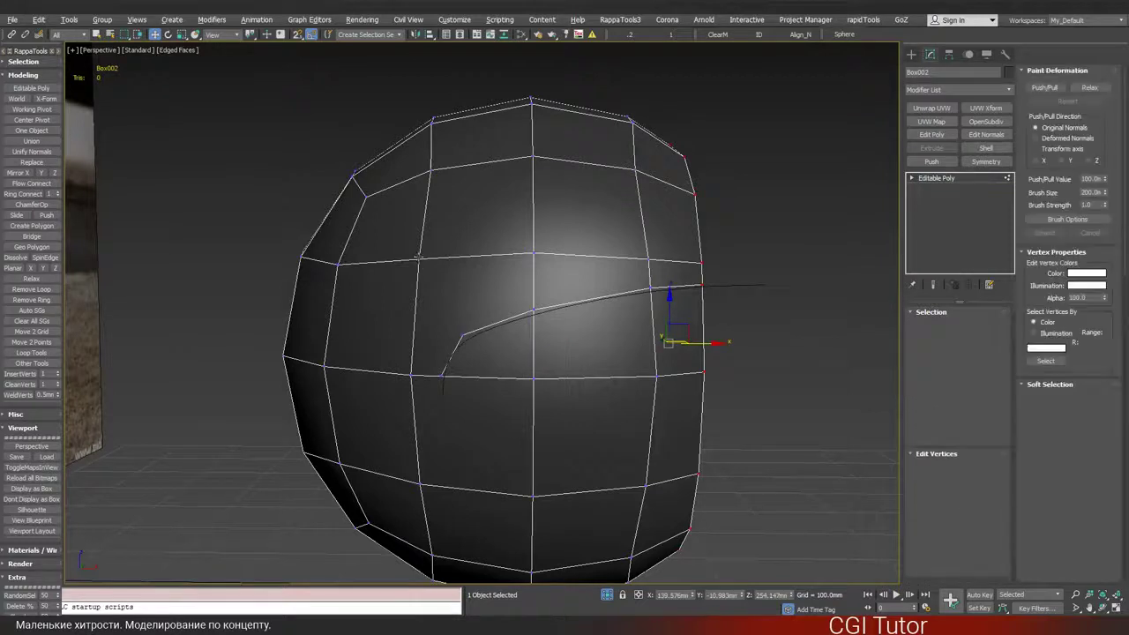
click(419, 260)
ctrl+click(462, 334)
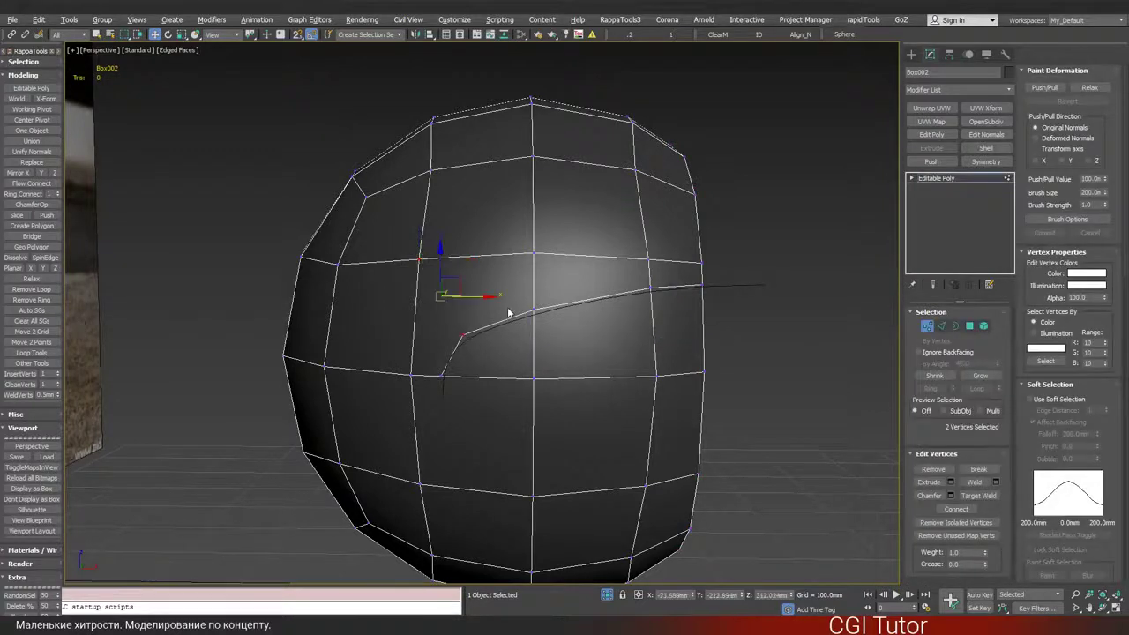
key(ctrl+shift+e)
alt+middle_drag(436, 302, 451, 353)
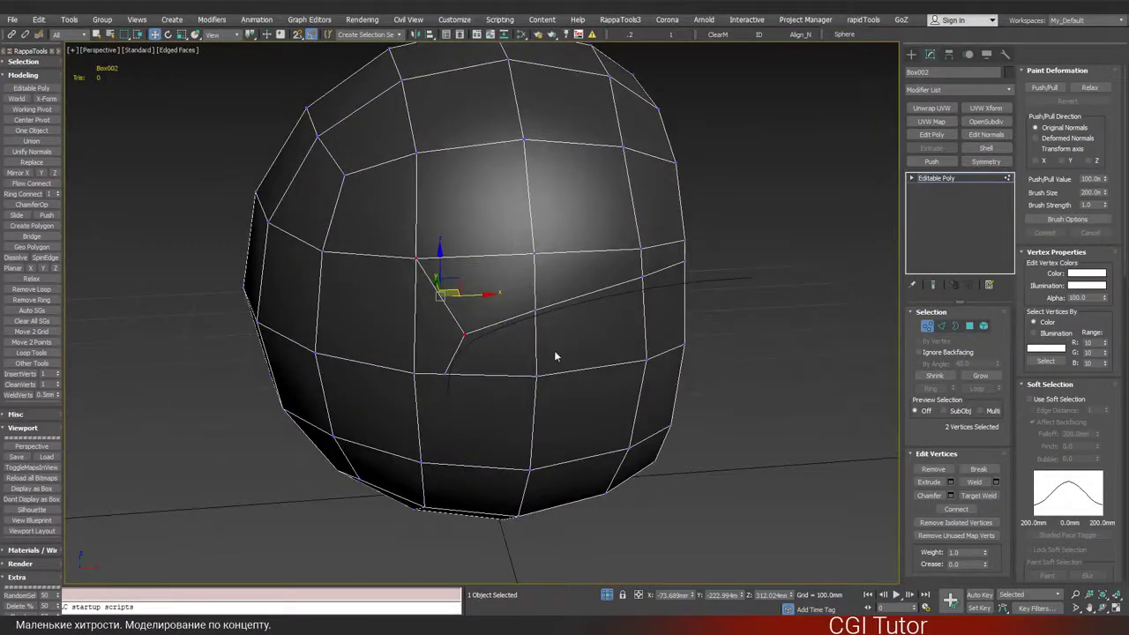
mouse_move(555, 353)
alt+middle_down()
mouse_move(534, 331)
mouse_move(509, 360)
mouse_move(482, 351)
mouse_move(542, 348)
alt+middle_up()
alt+middle_drag(693, 353, 686, 340)
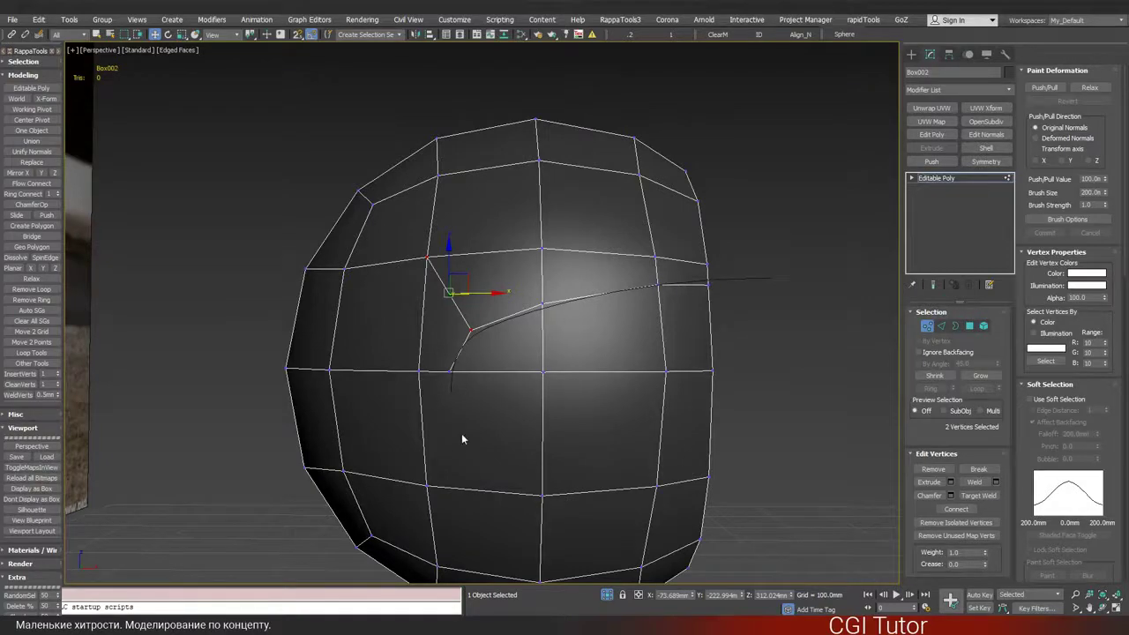
- Leave vertex editing on the sphere and delete the guide spline that runs along the cut
alt+middle_drag(530, 296, 582, 330)
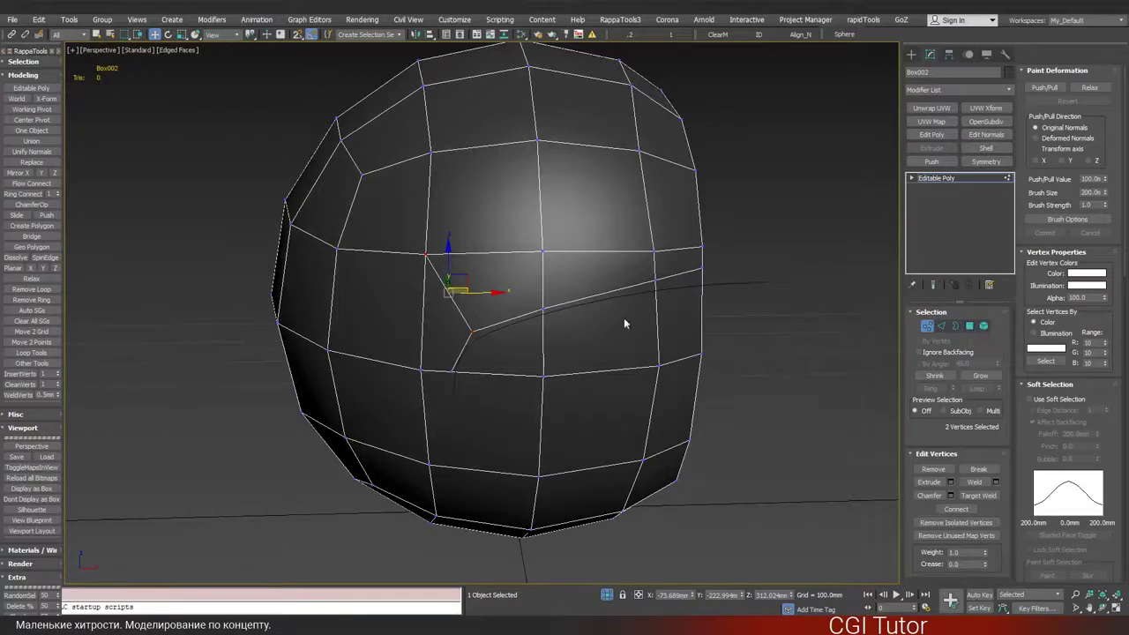
alt+middle_drag(623, 317, 609, 316)
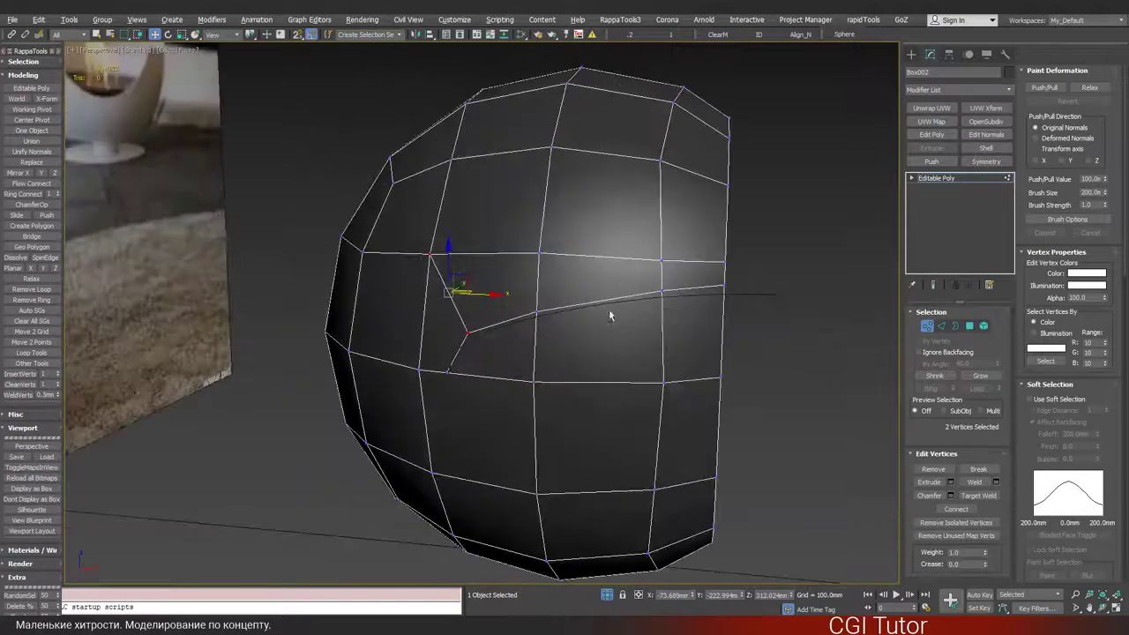
click(931, 328)
click(749, 295)
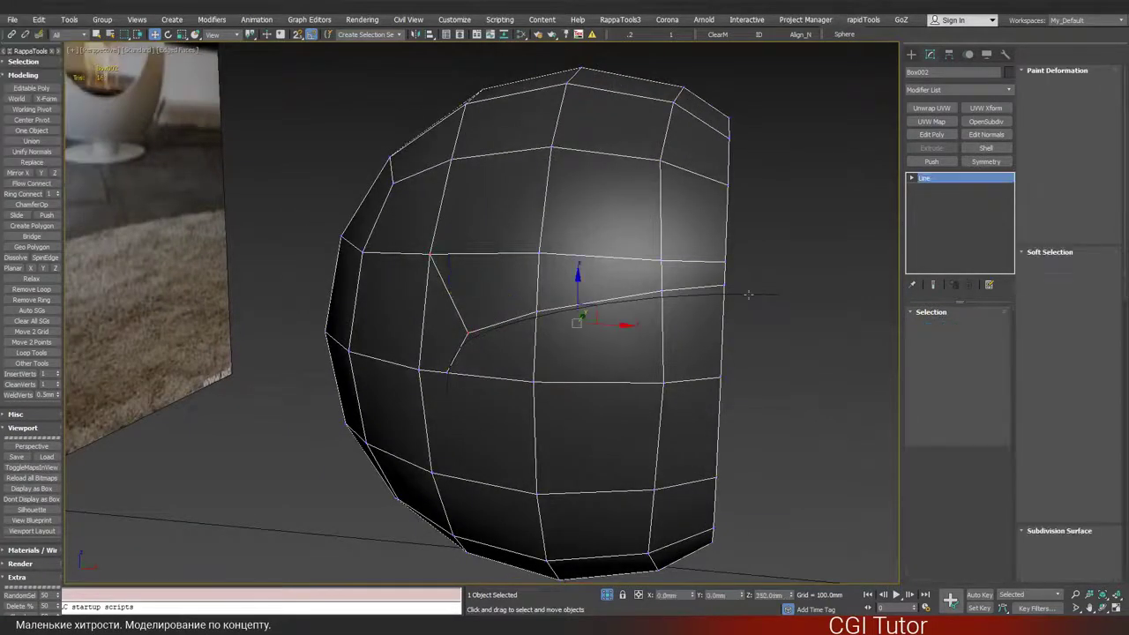
key(Delete)
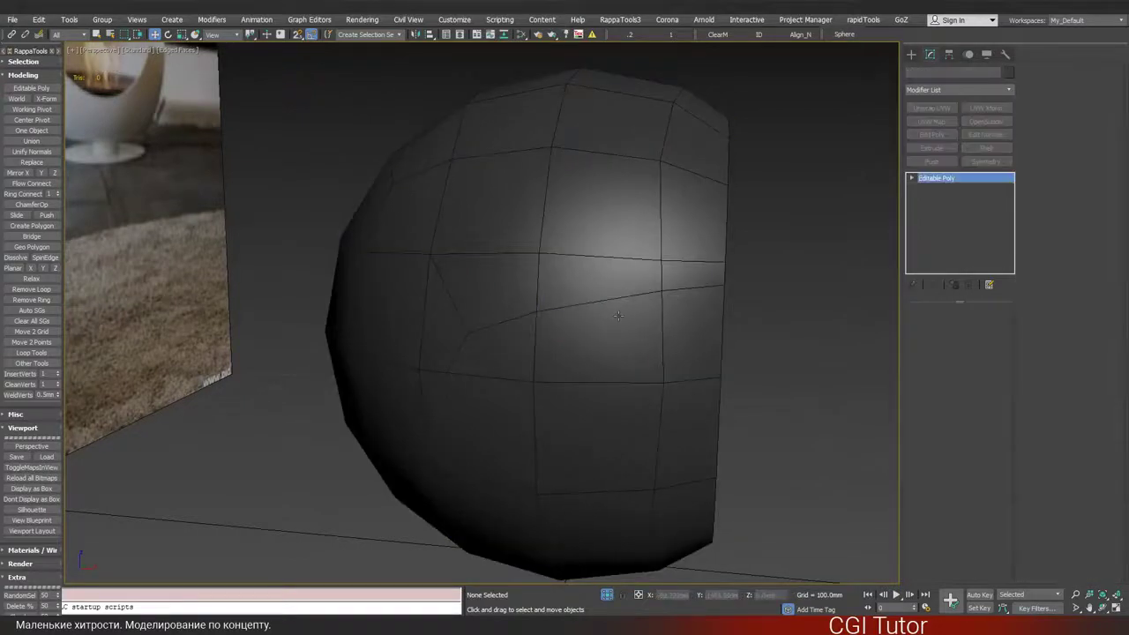
- Mirror the sphere's cut onto its lower half with a Symmetry modifier on the Z axis, and collapse the result to Editable Poly
click(613, 315)
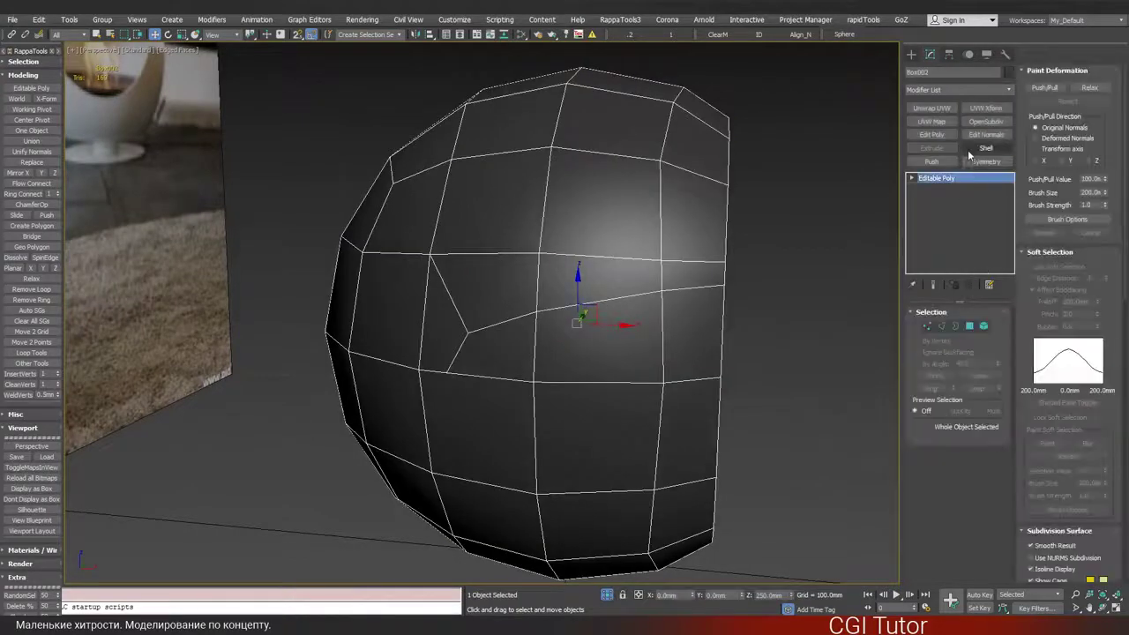
click(978, 164)
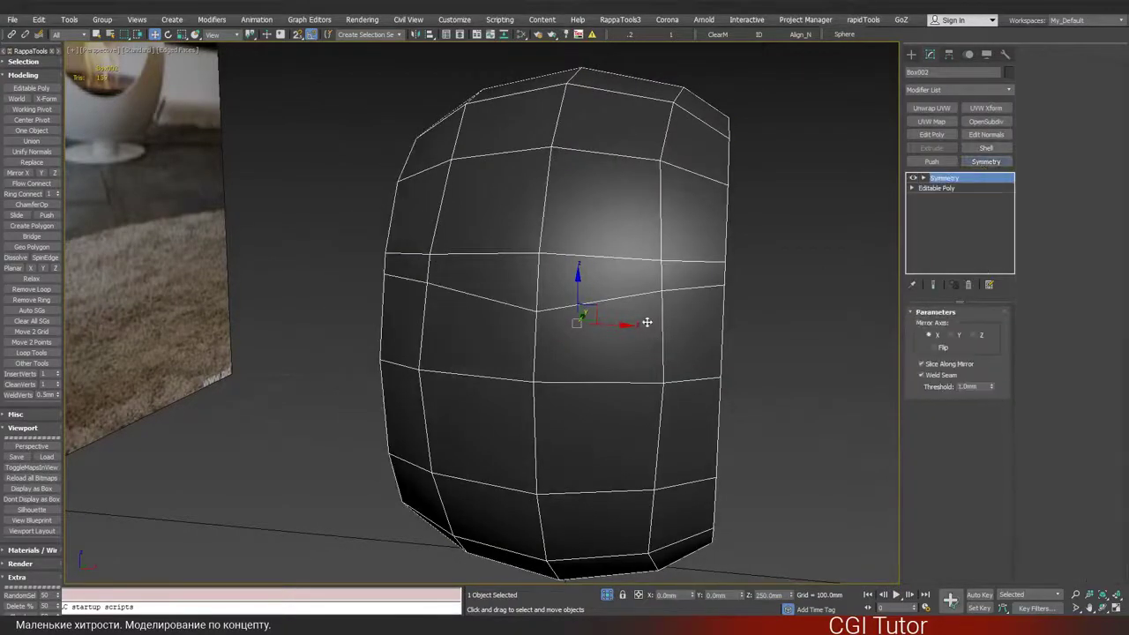
click(951, 336)
click(978, 336)
alt+middle_drag(653, 365, 622, 343)
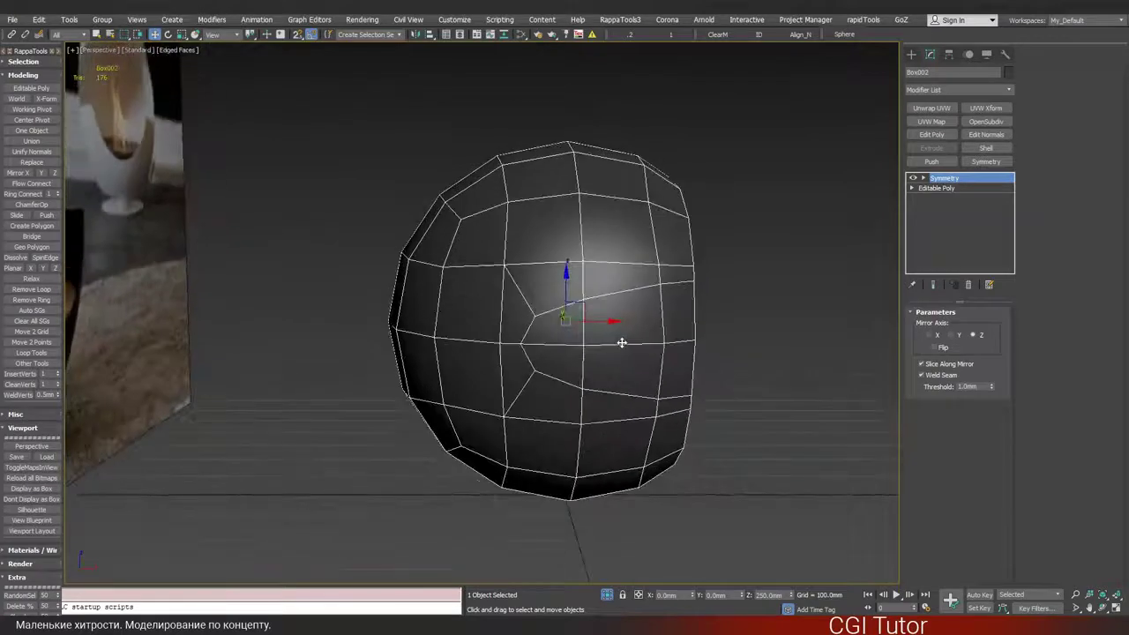
key(alt+c)
middle_drag(616, 301, 597, 298)
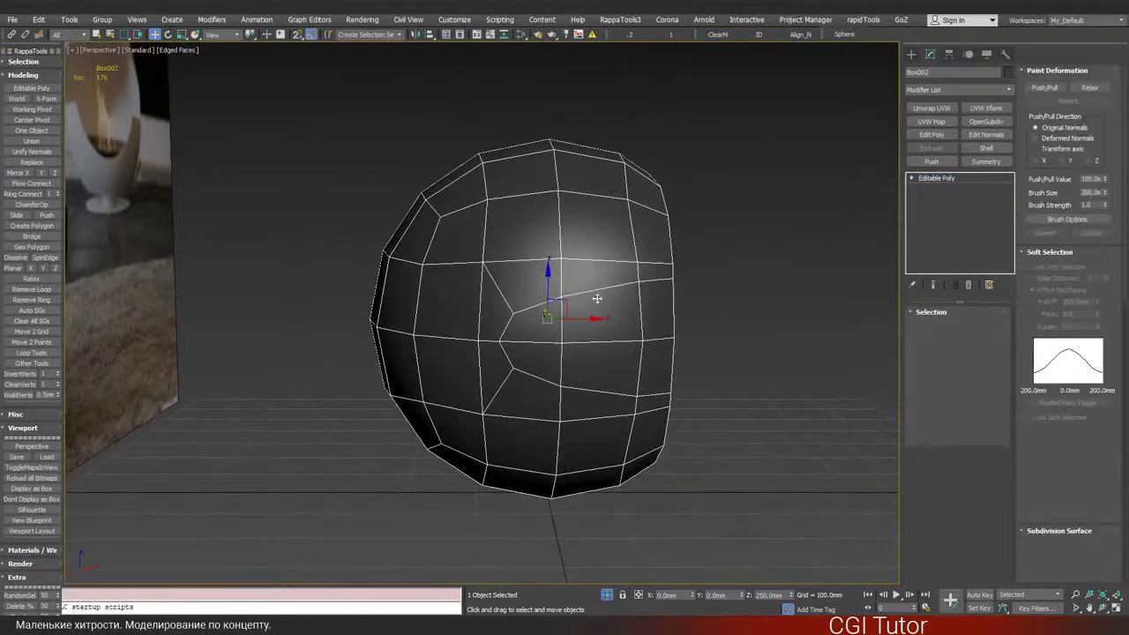
- Select the six polygons enclosed by the mirrored cut lines, from the pointed end to the open rim
click(970, 327)
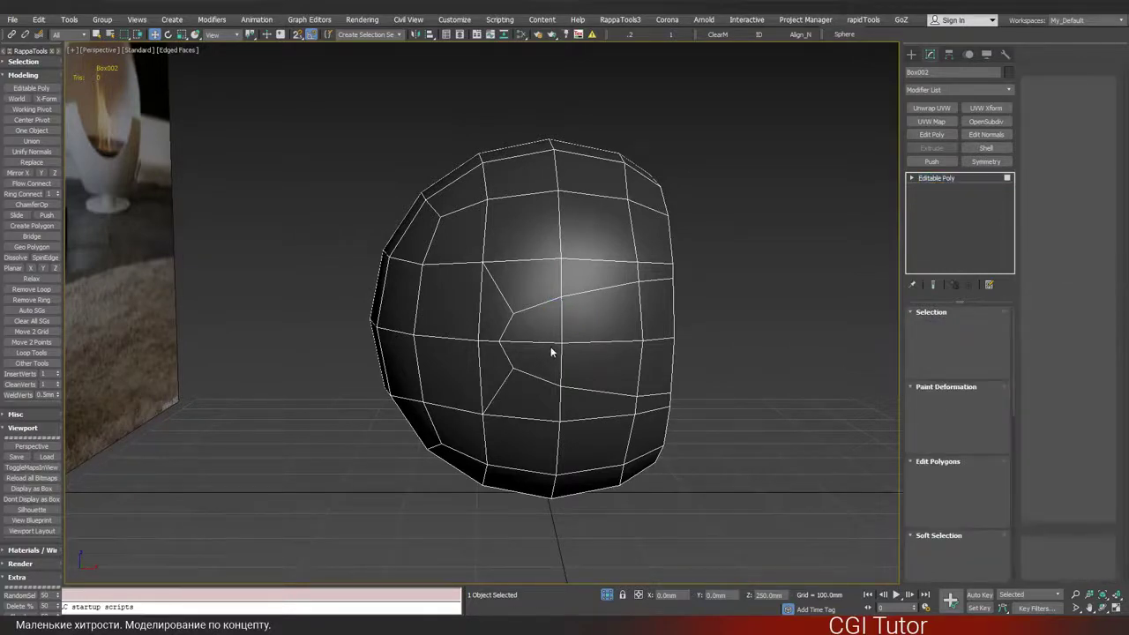
click(538, 329)
ctrl+click(552, 362)
ctrl+click(595, 363)
ctrl+click(596, 318)
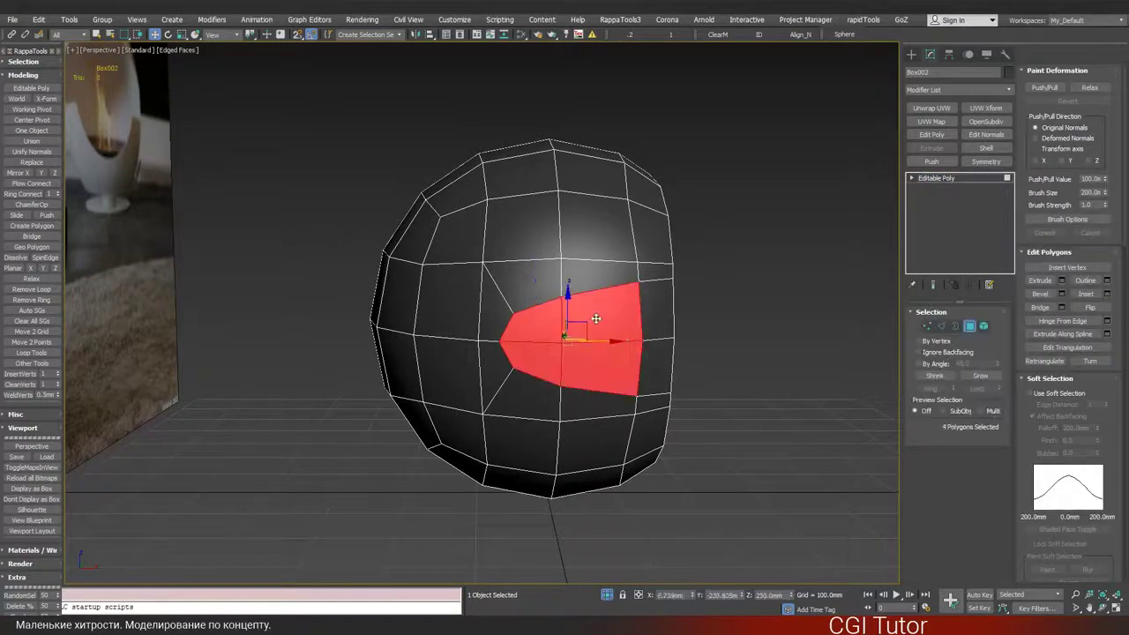
ctrl+click(652, 317)
ctrl+click(653, 364)
alt+middle_drag(720, 331, 401, 330)
scroll(645, 330, up, 2)
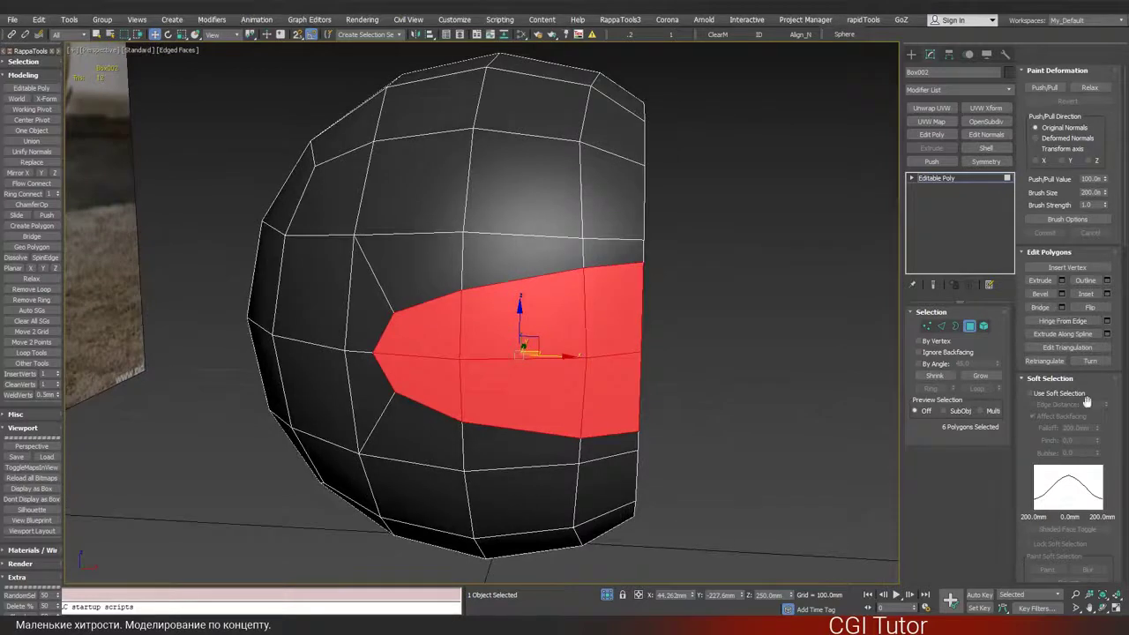
click(1107, 294)
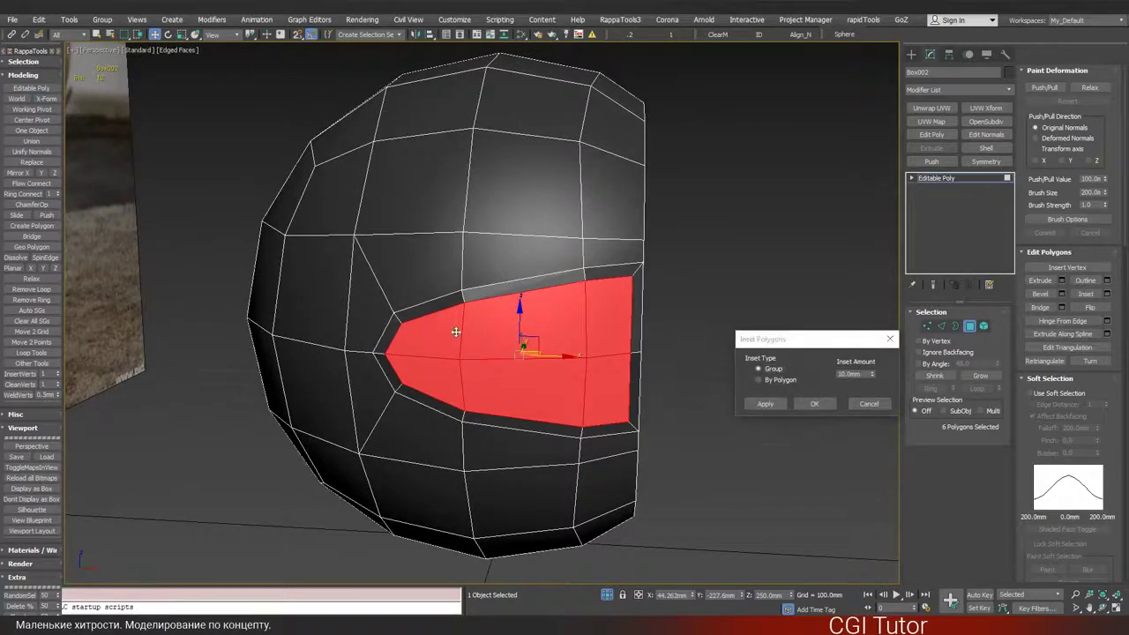
alt+middle_drag(457, 332, 457, 326)
drag(873, 376, 869, 405)
alt+middle_drag(340, 305, 369, 301)
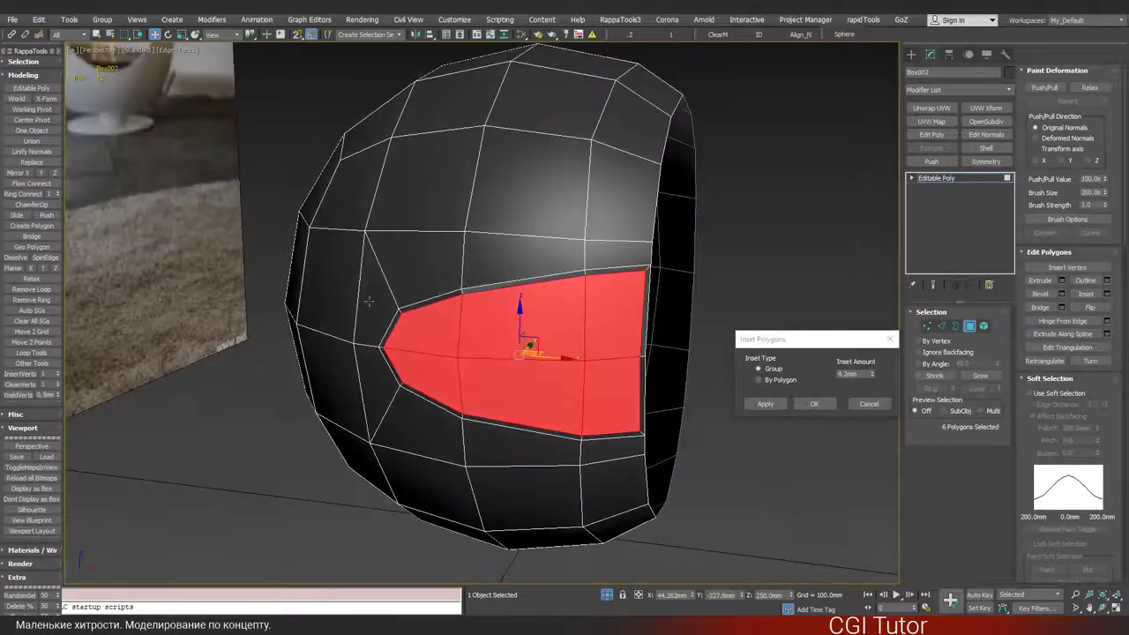
alt+middle_drag(664, 295, 656, 285)
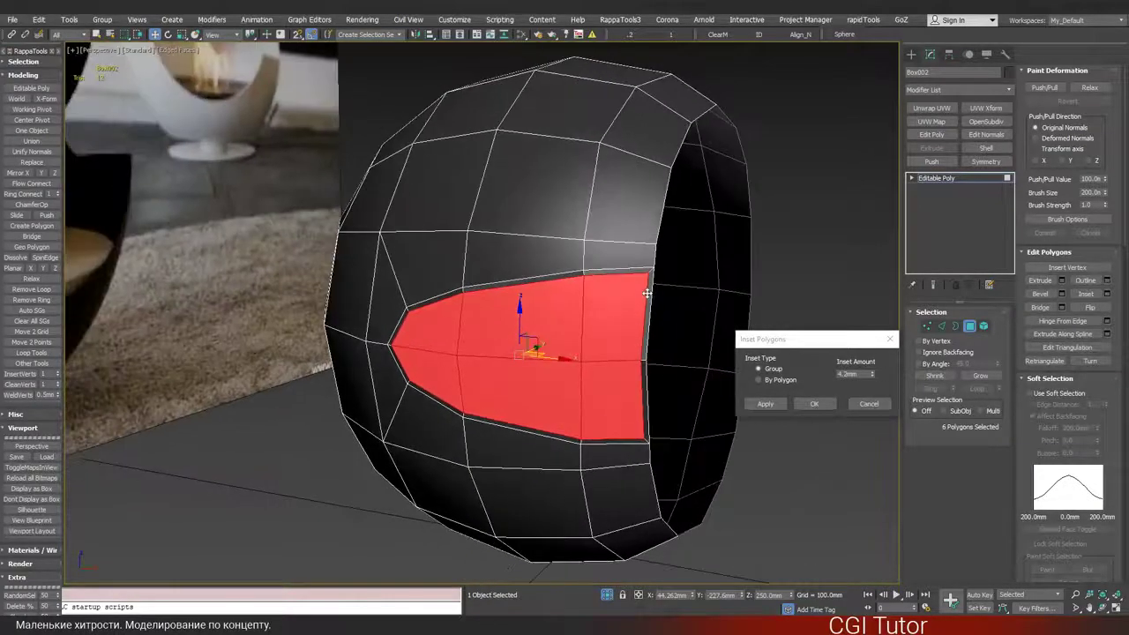
scroll(651, 300, up, 4)
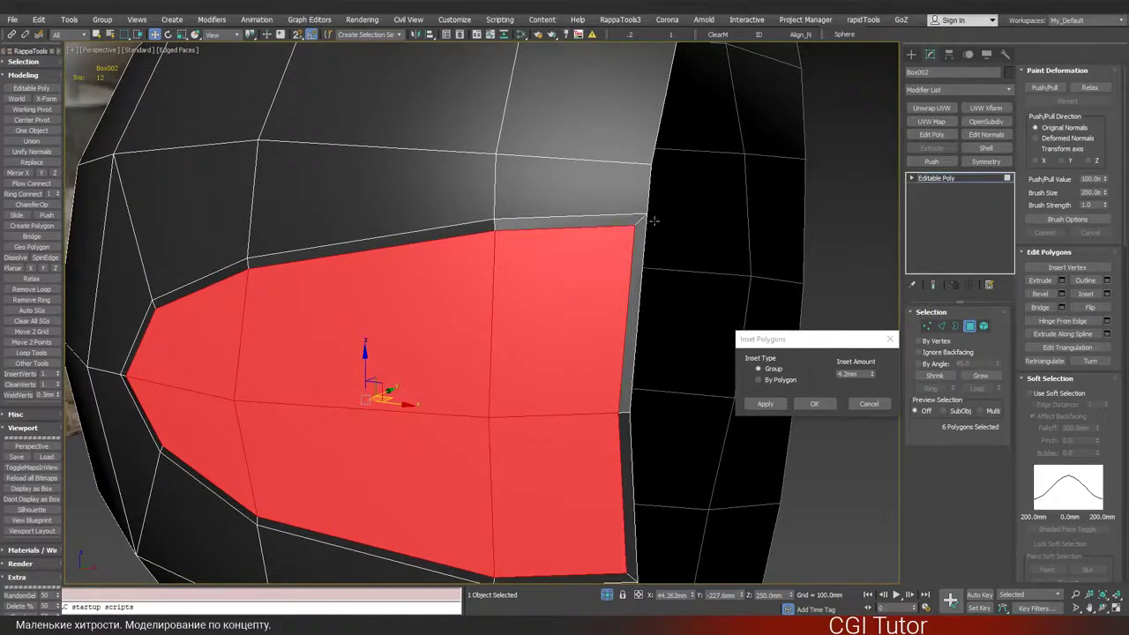
- Extend the two rim edges of the side opening outward along X to form a flap of two new polygons
click(938, 327)
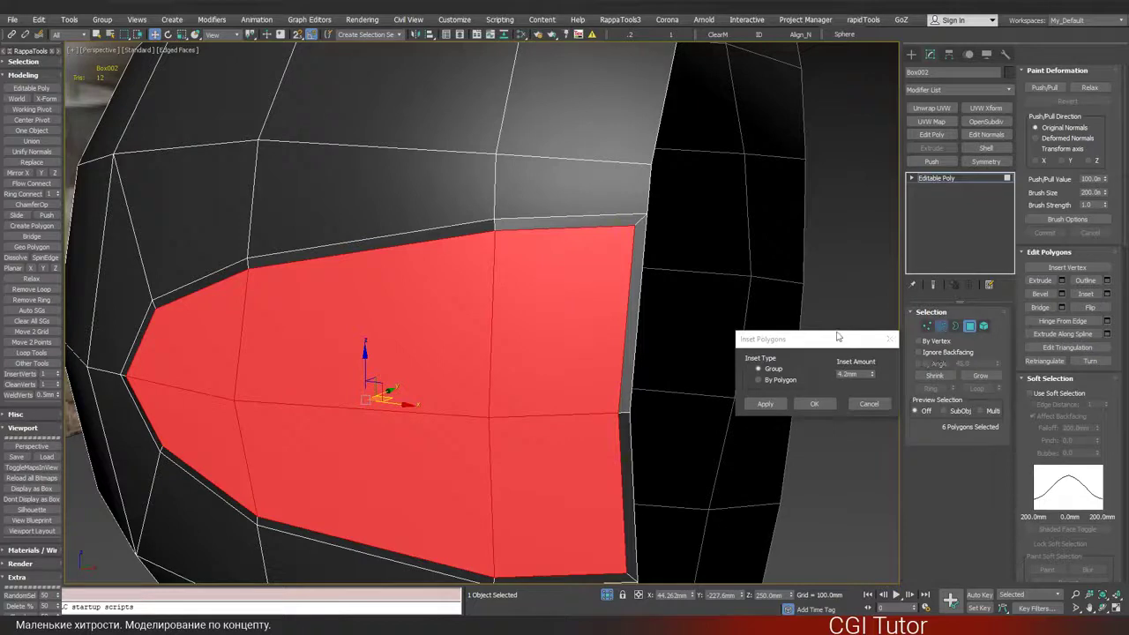
click(641, 275)
ctrl+click(631, 432)
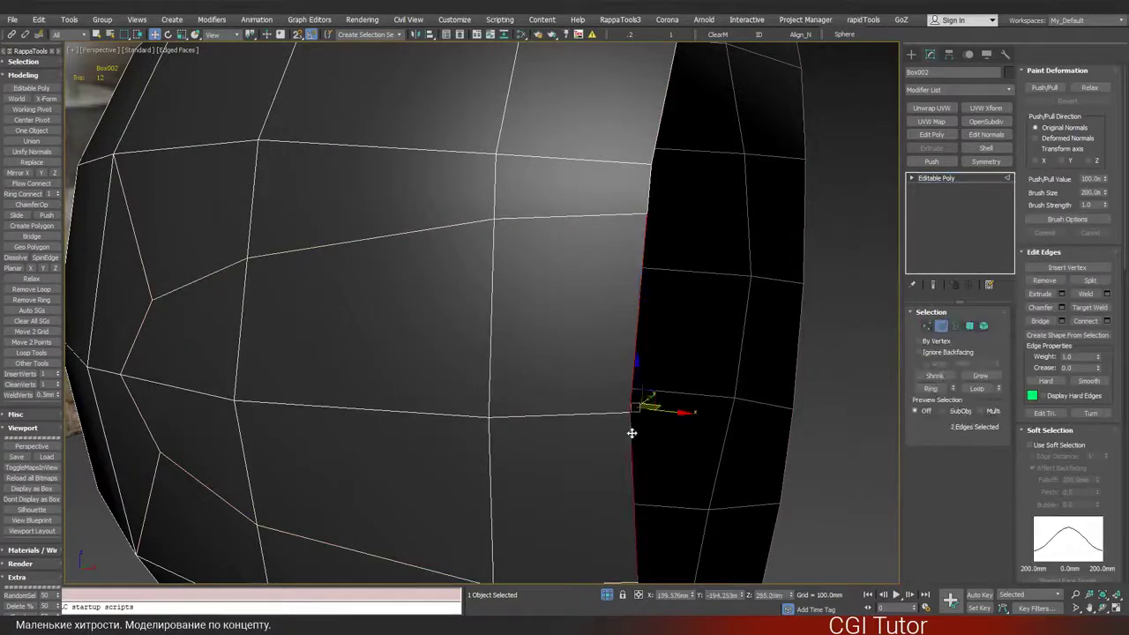
drag(664, 411, 796, 431)
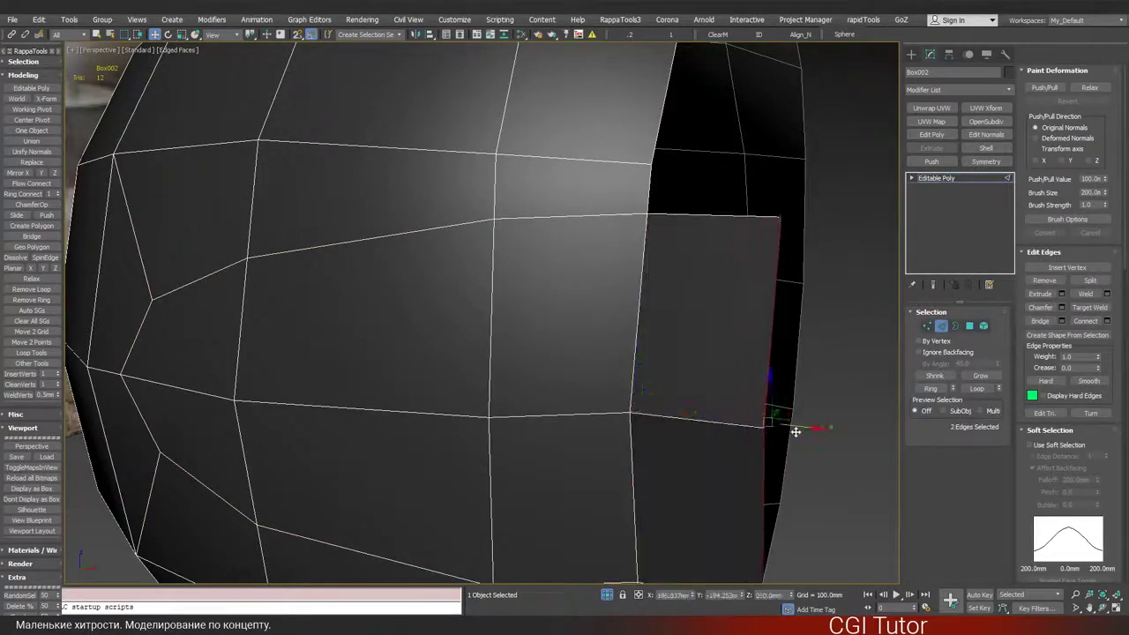
mouse_move(596, 275)
alt+middle_down()
mouse_move(597, 308)
mouse_move(599, 269)
alt+middle_up()
middle_drag(599, 269, 623, 245)
scroll(608, 256, down, 2)
- Add the two flap polygons to the opening's polygon selection and inset all eight as a group by 4.2 mm
click(968, 329)
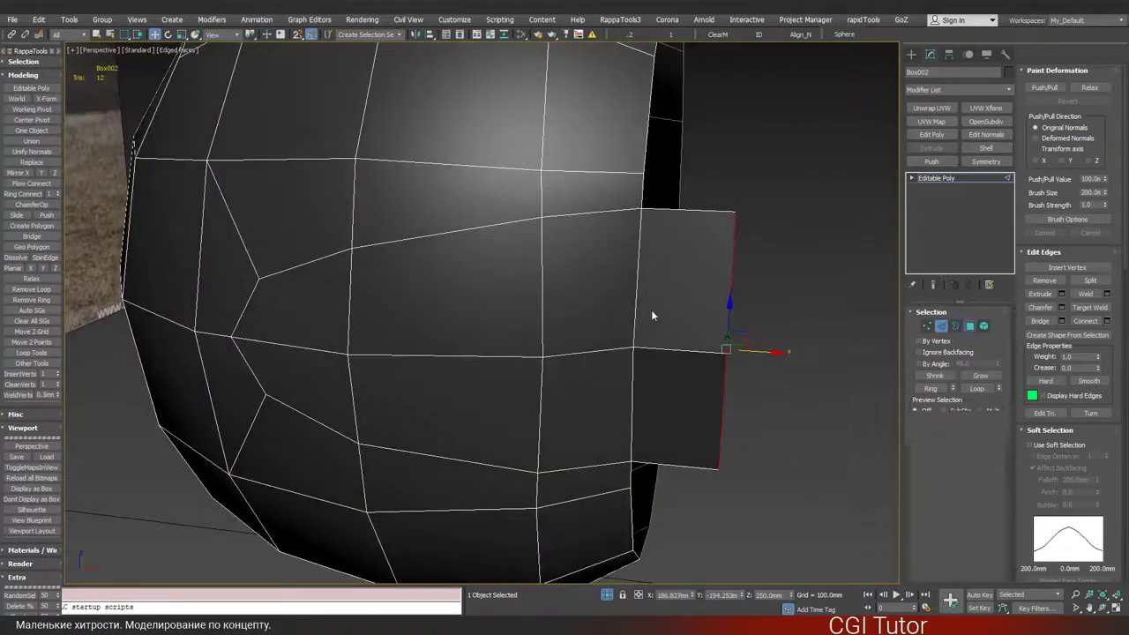
key(4)
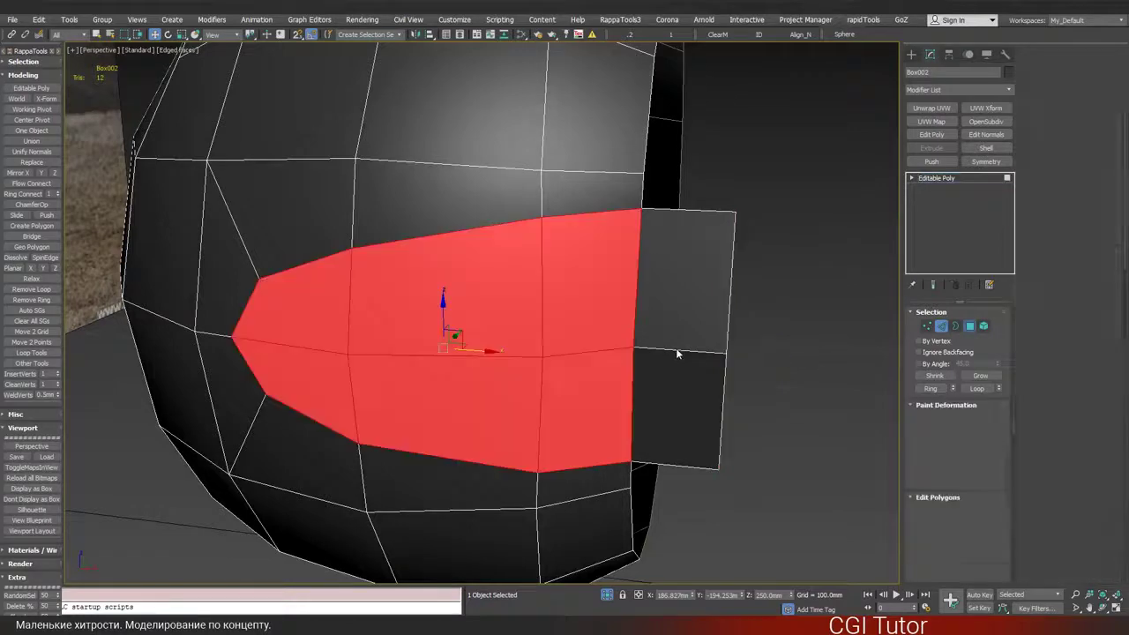
ctrl+click(675, 335)
ctrl+click(678, 389)
alt+middle_drag(736, 405, 593, 351)
click(1107, 294)
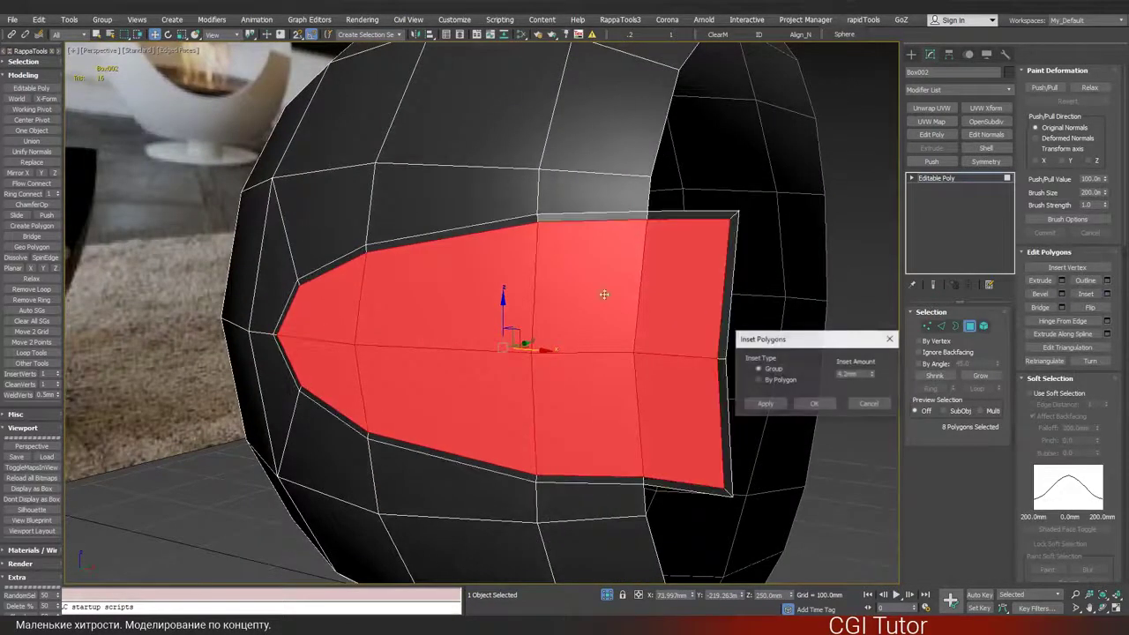
alt+middle_drag(429, 252, 632, 199)
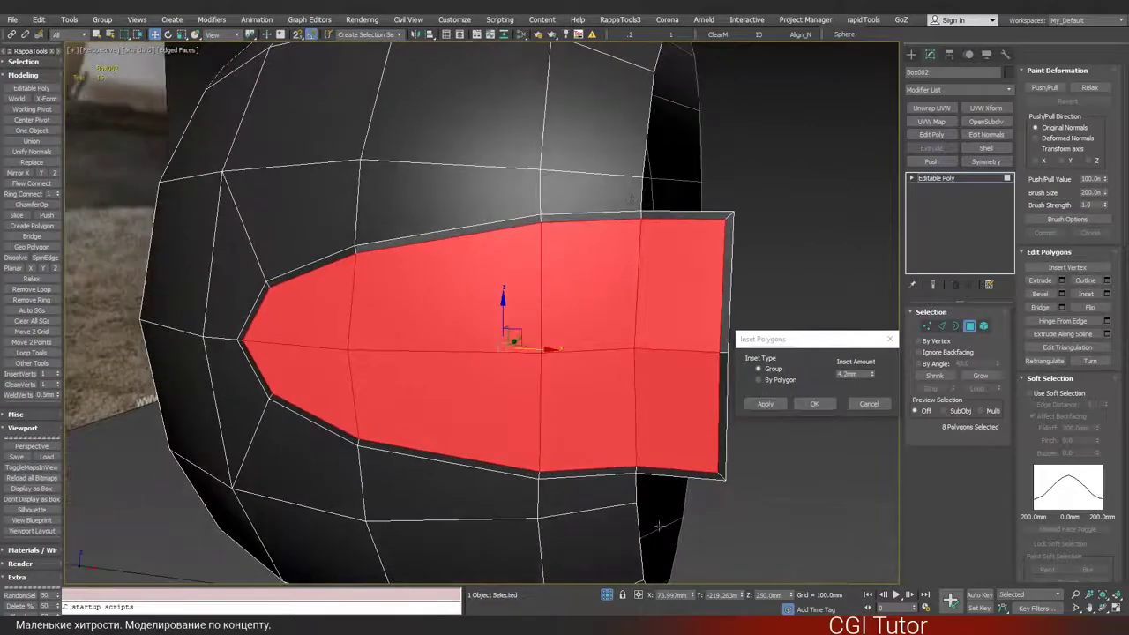
click(820, 403)
- Delete the flap beyond the rim and the six polygons inside the inset border to open the sphere's side
alt+middle_drag(632, 353, 635, 352)
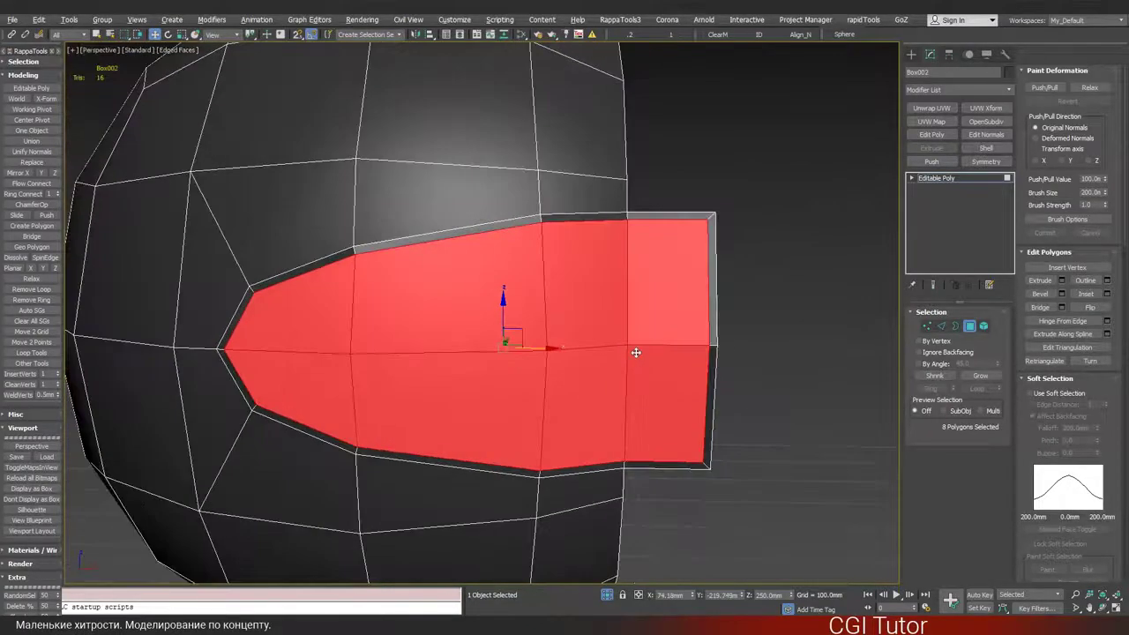
click(697, 548)
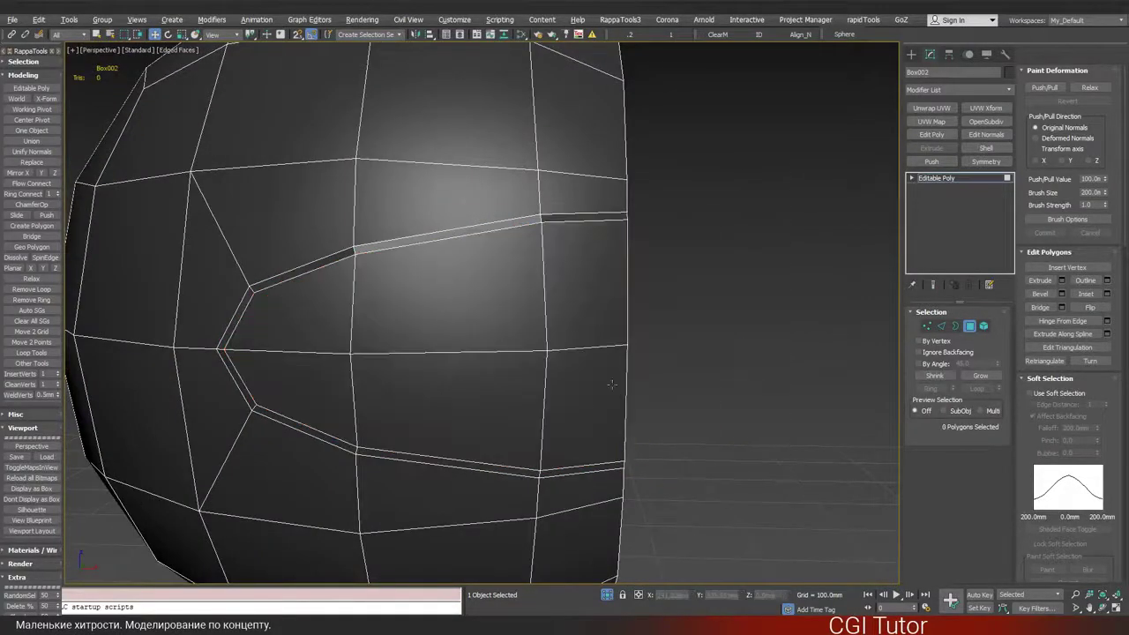
click(303, 297)
ctrl+click(333, 403)
ctrl+click(396, 398)
ctrl+click(534, 326)
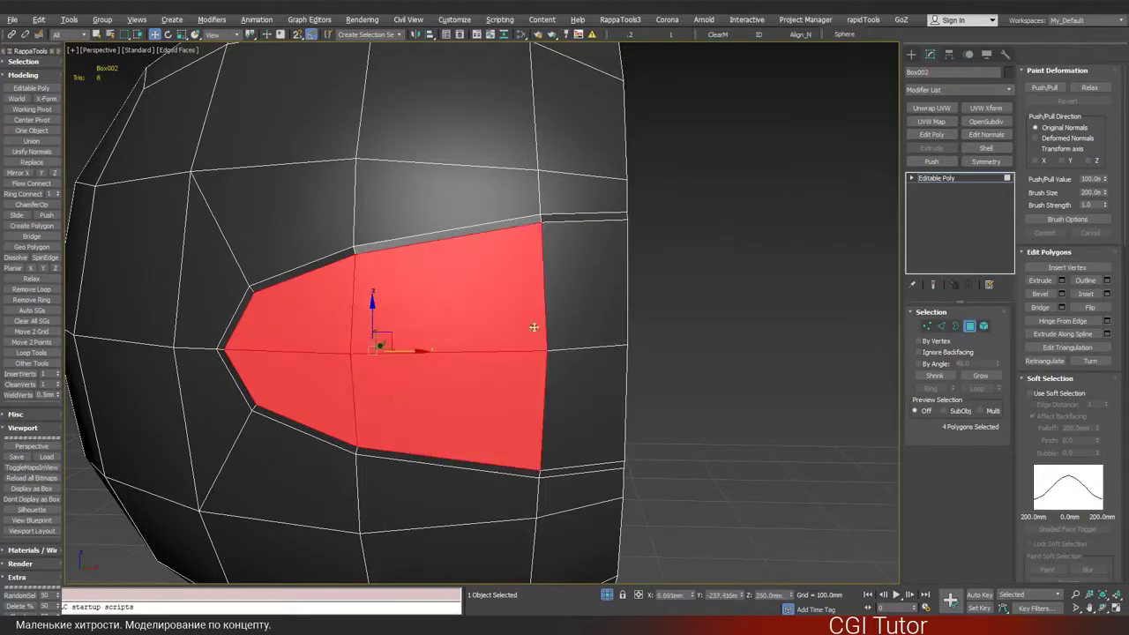
ctrl+click(560, 326)
ctrl+click(556, 376)
key(Delete)
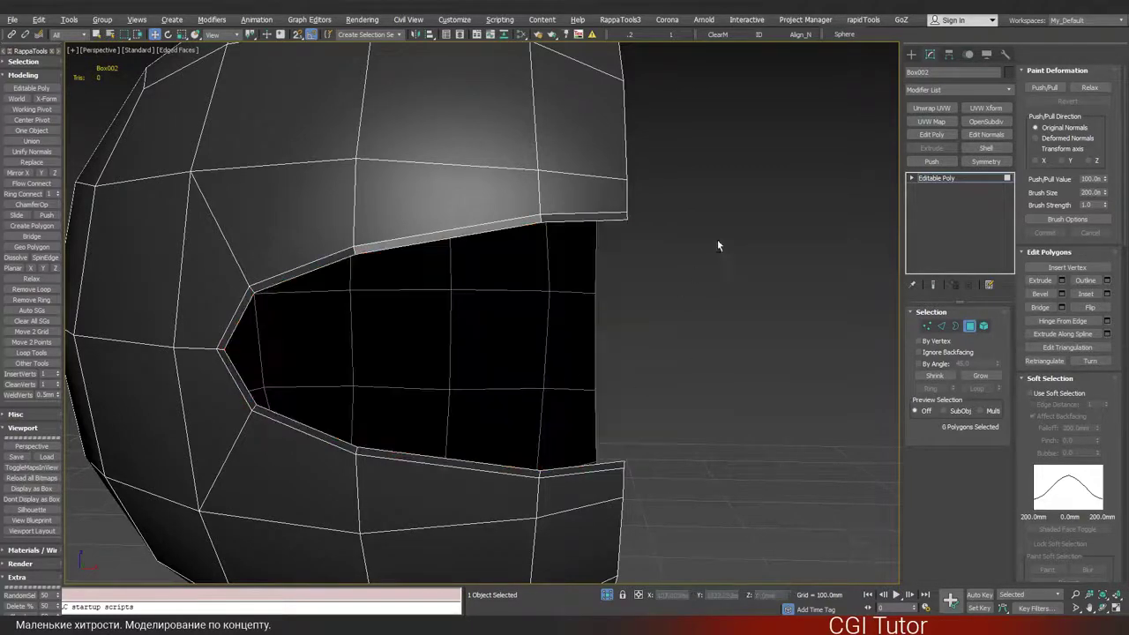
- Add a supporting edge loop close to the sphere's open rim
alt+middle_drag(717, 245, 547, 316)
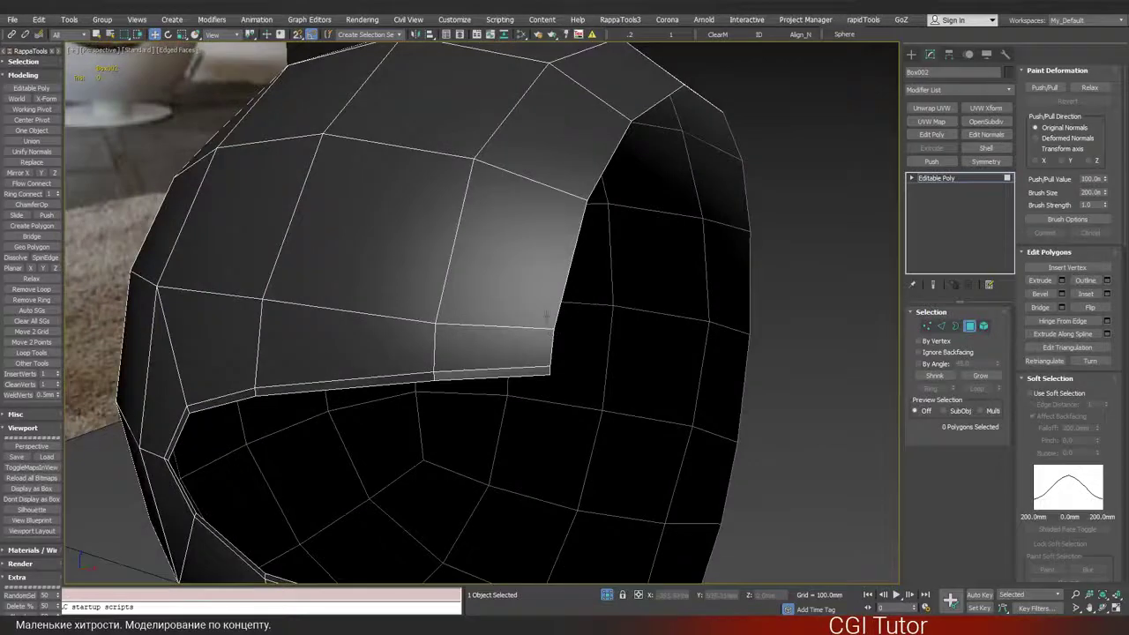
key(alt+c)
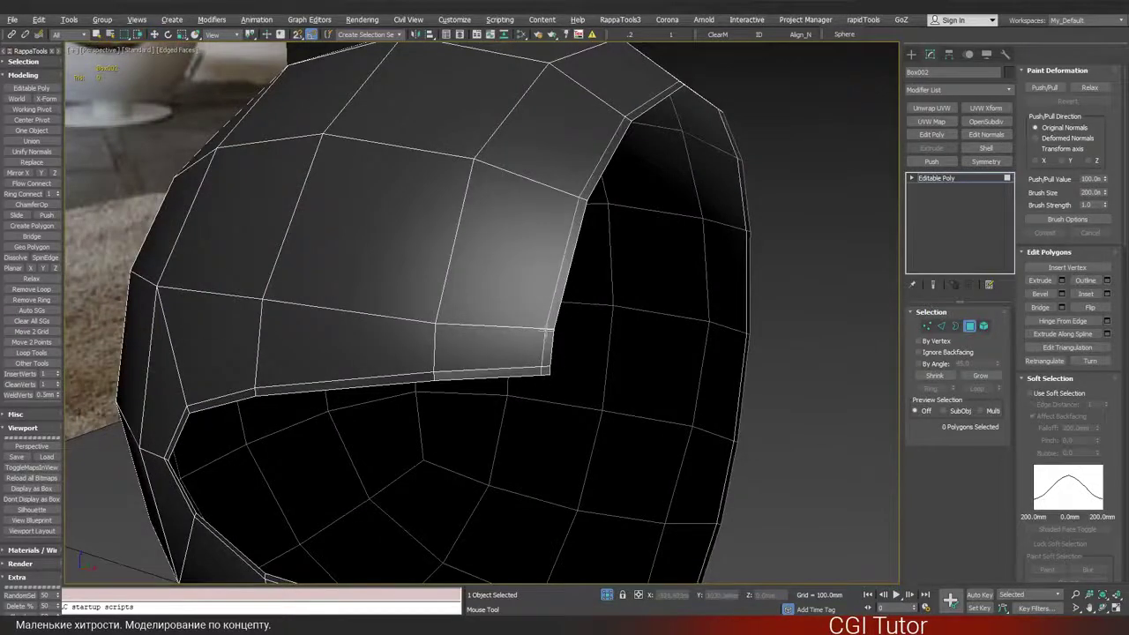
scroll(547, 330, down, 3)
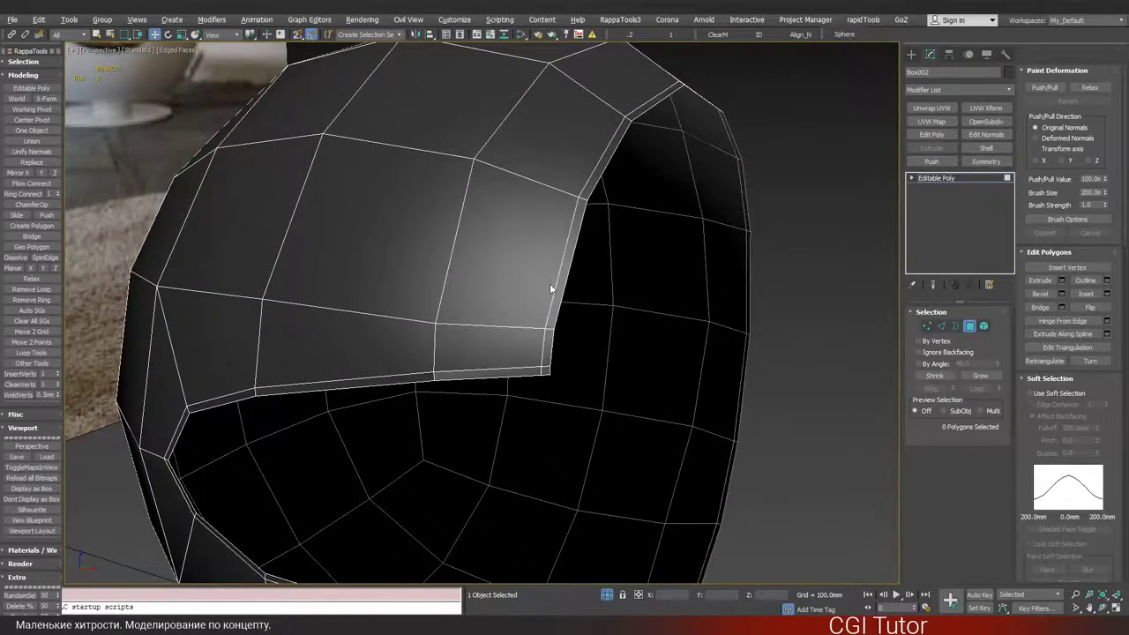
alt+middle_drag(550, 292, 577, 345)
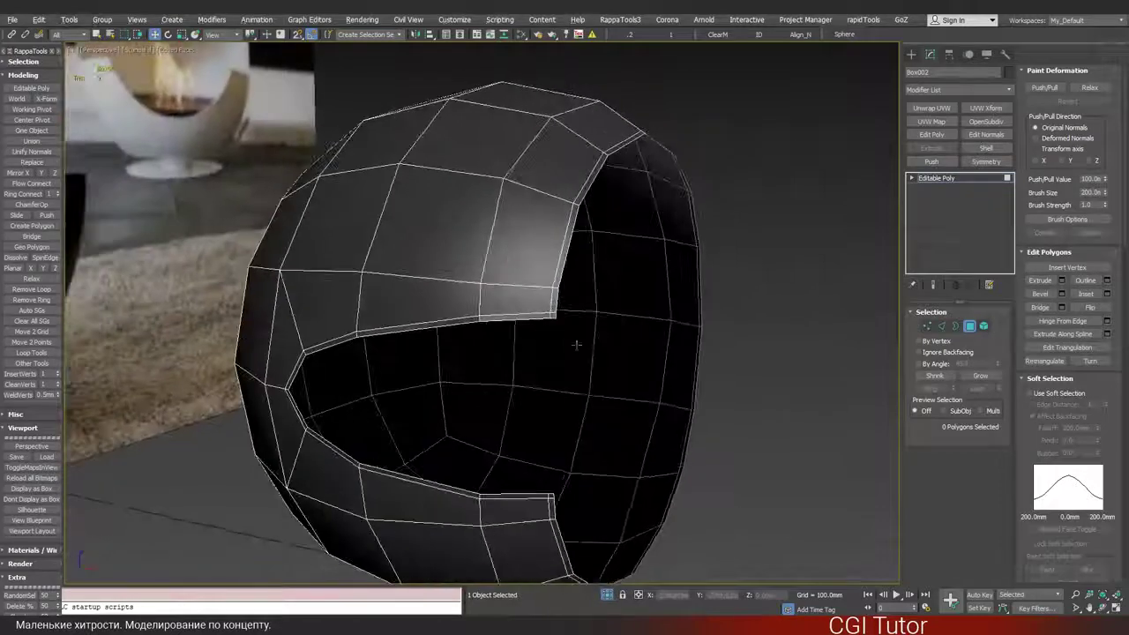
middle_drag(488, 323, 607, 337)
scroll(549, 317, down, 3)
- Apply an OpenSubdiv modifier to the sphere, hide the edged faces and compare the smoothed opening with the reference image
click(970, 326)
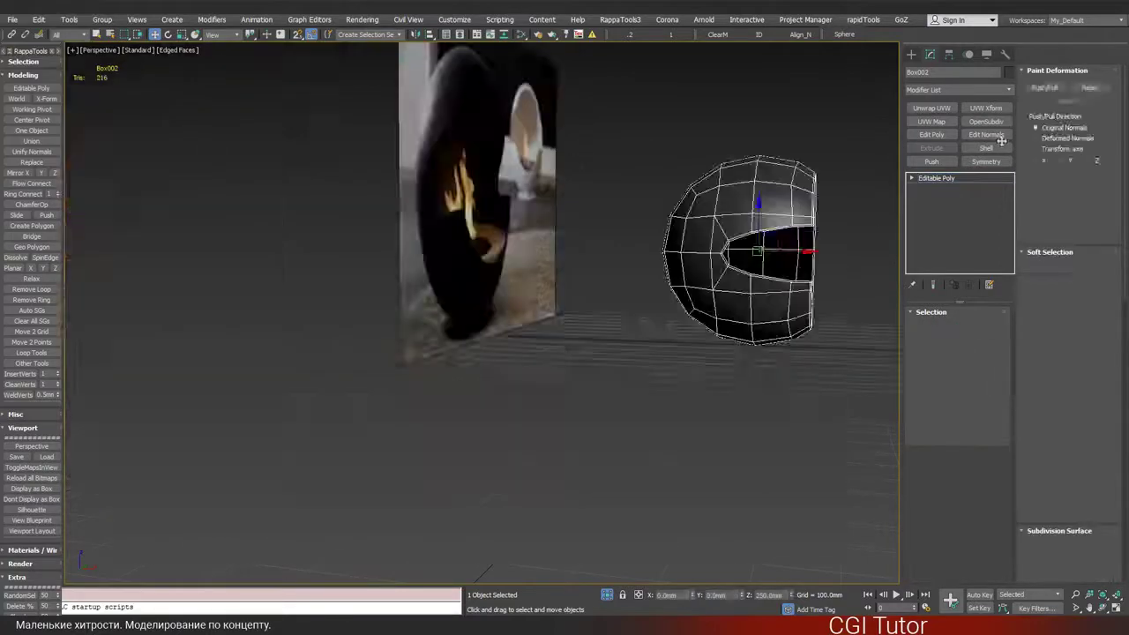
click(987, 121)
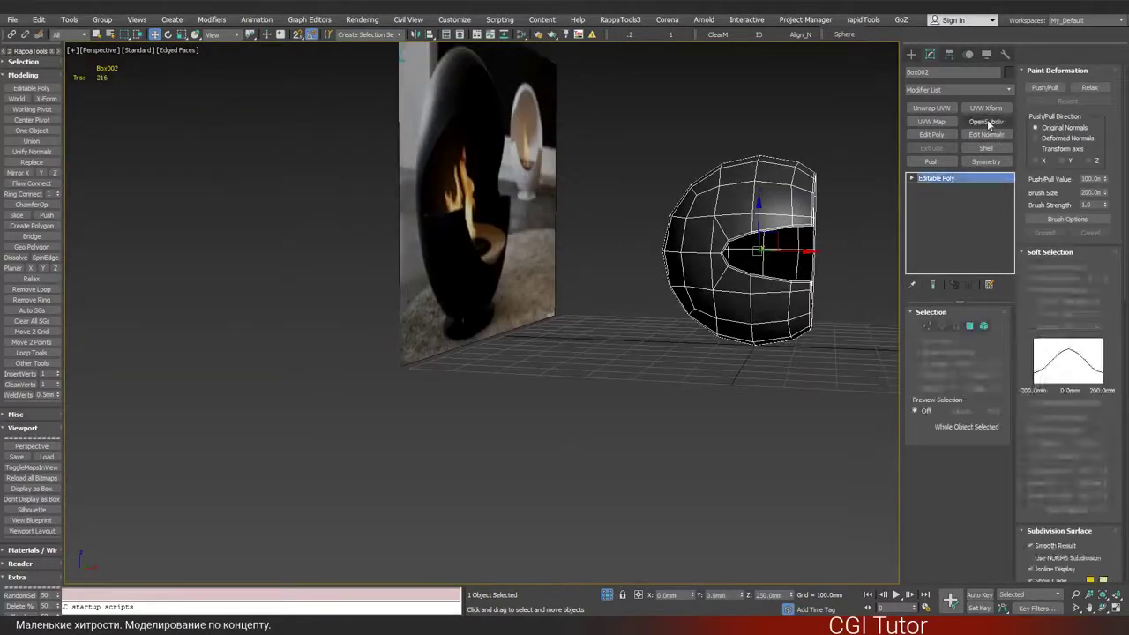
scroll(789, 235, up, 3)
key(F4)
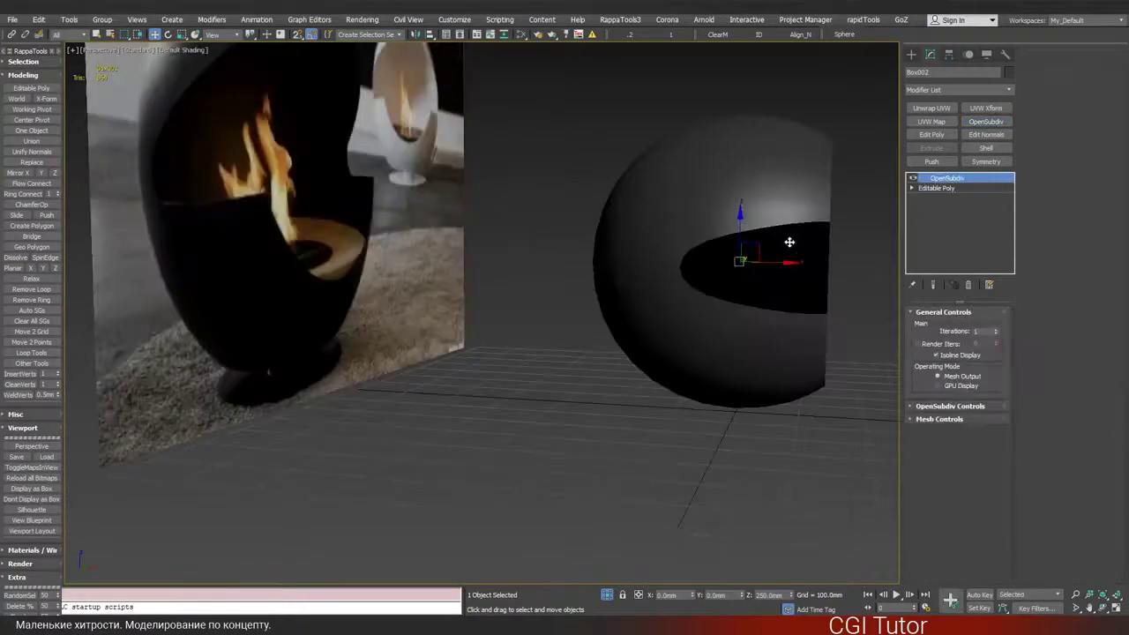
middle_drag(788, 242, 488, 294)
alt+middle_drag(287, 222, 318, 220)
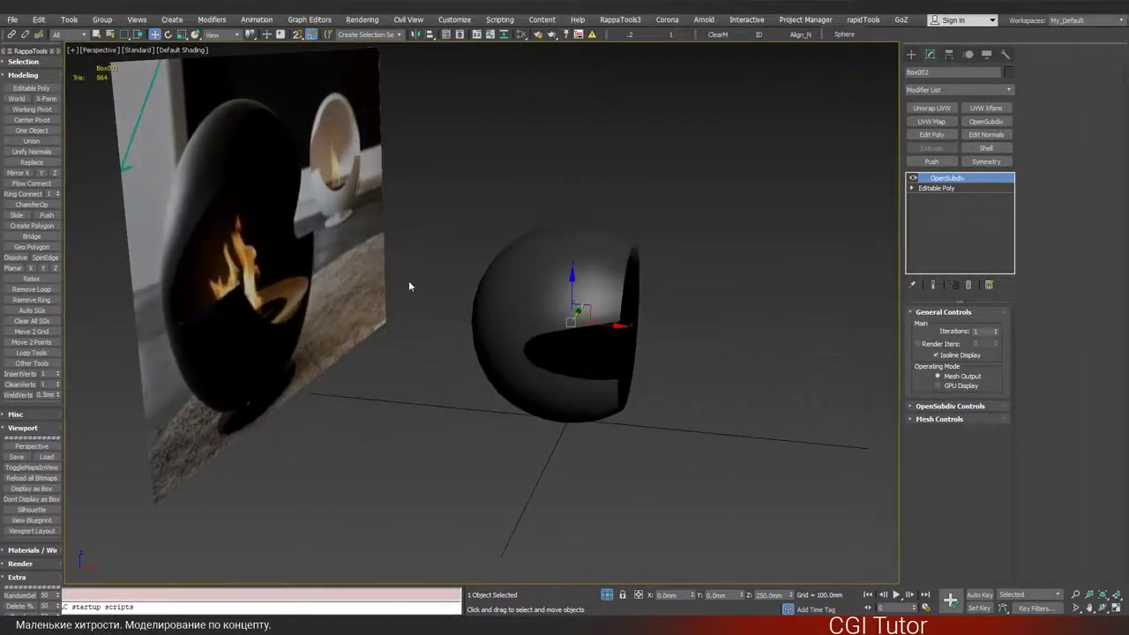
alt+middle_drag(409, 286, 445, 287)
scroll(581, 281, up, 2)
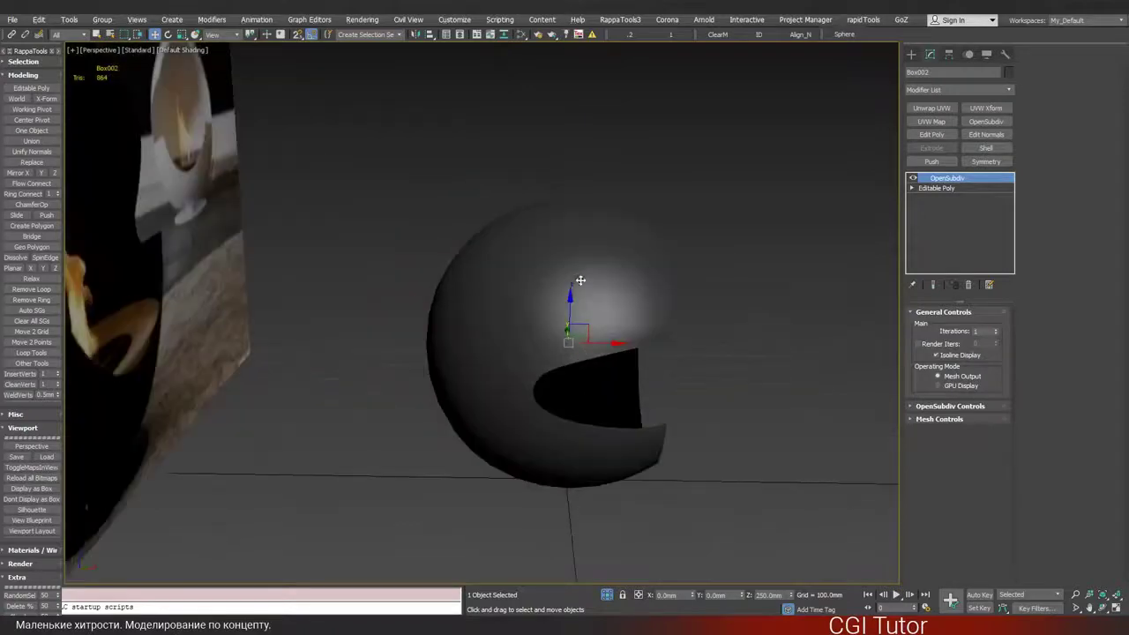
- Create an instanced copy of the cut sphere rotated 180° about its vertical axis in the front view
key(alt+w)
key(alt+w)
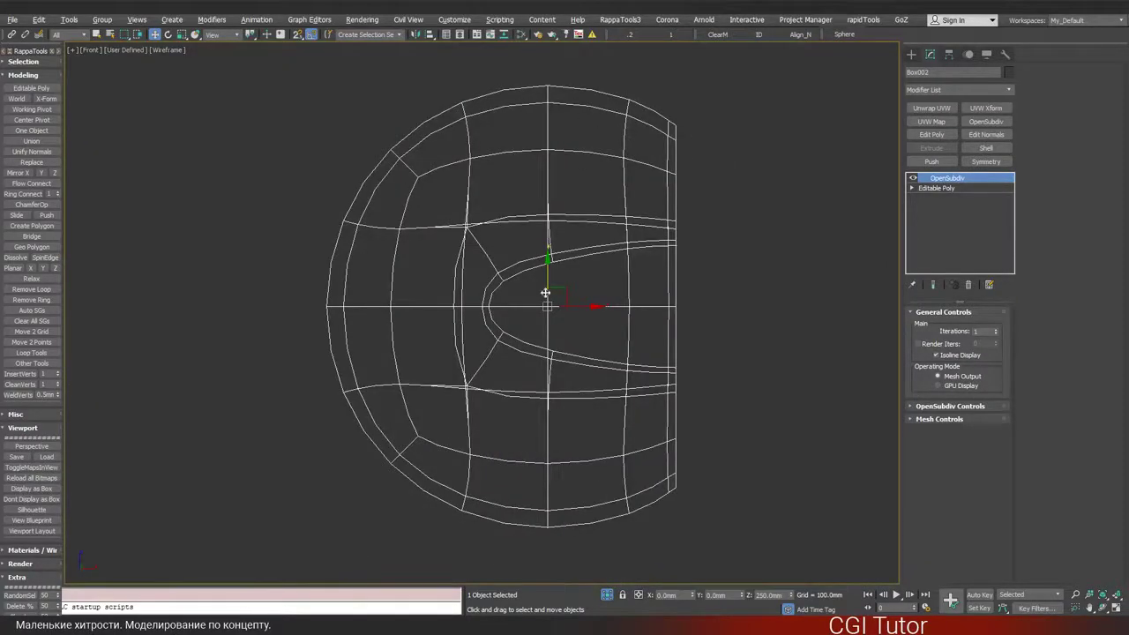
key(e)
shift+drag(535, 308, 622, 312)
click(565, 366)
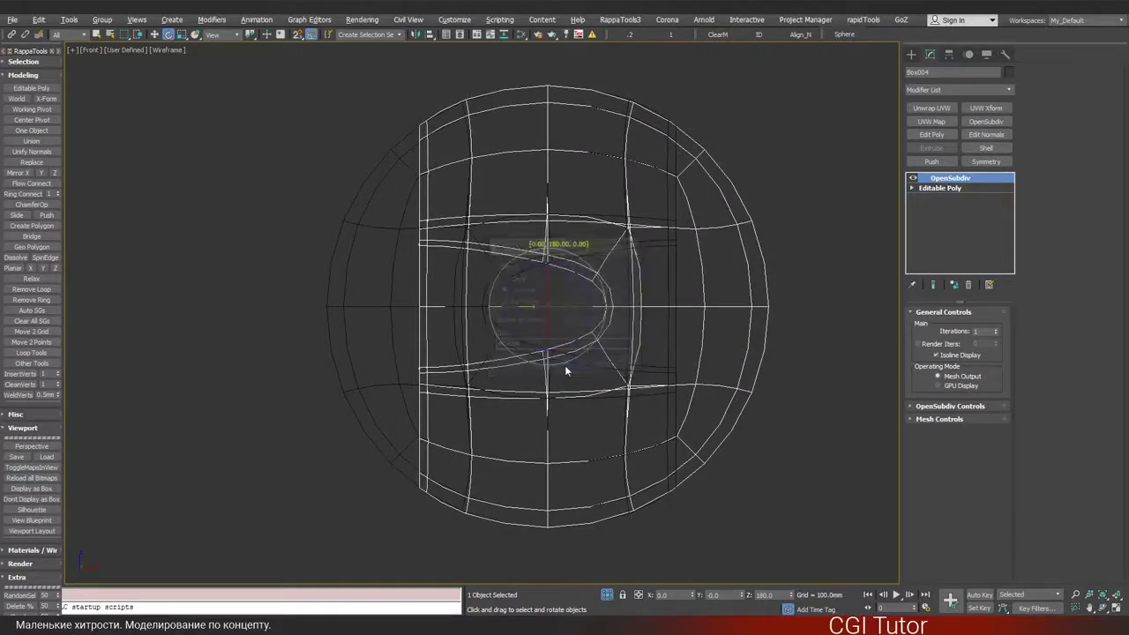
- Set the cut sphere's OpenSubdiv to 2 iterations and compare the outlines of the sphere and its rotated copy
scroll(618, 236, up, 8)
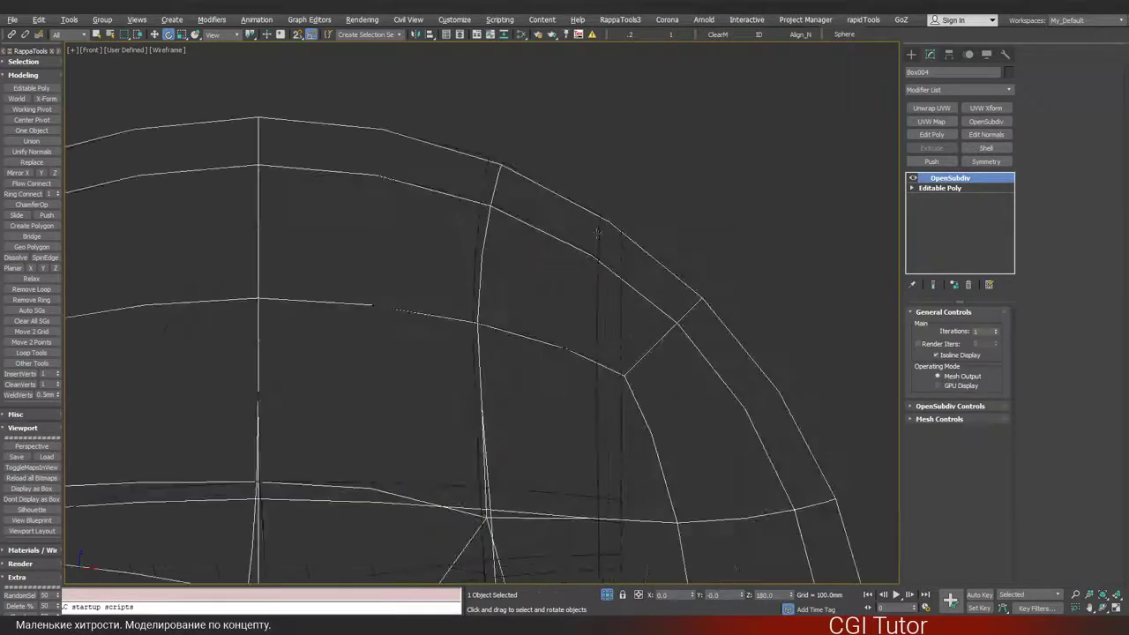
click(599, 231)
click(997, 328)
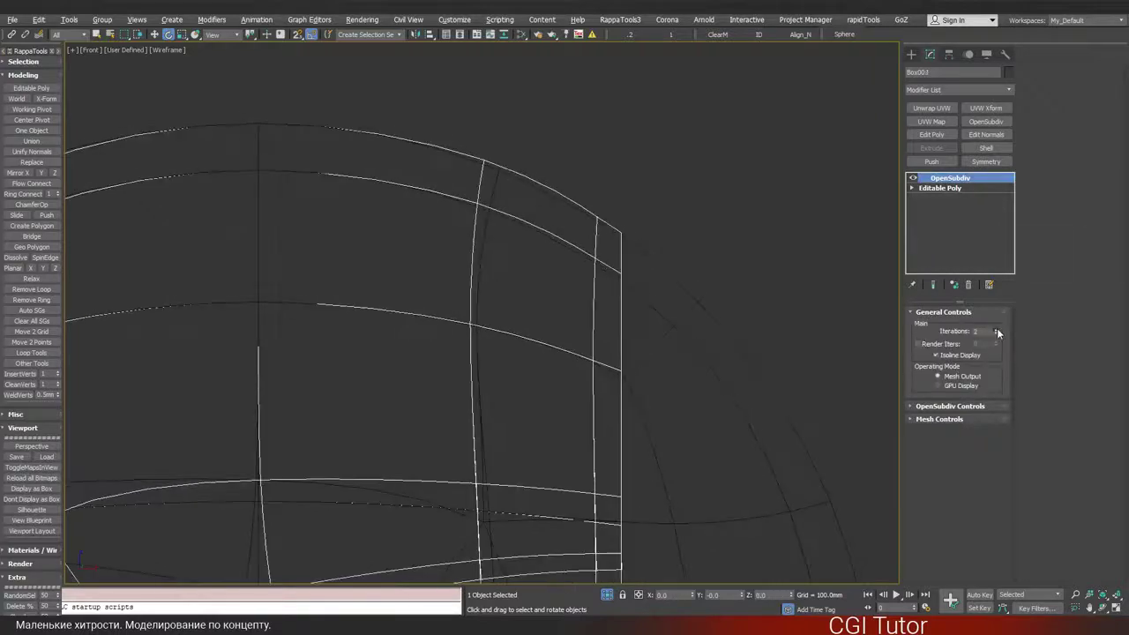
scroll(517, 242, down, 6)
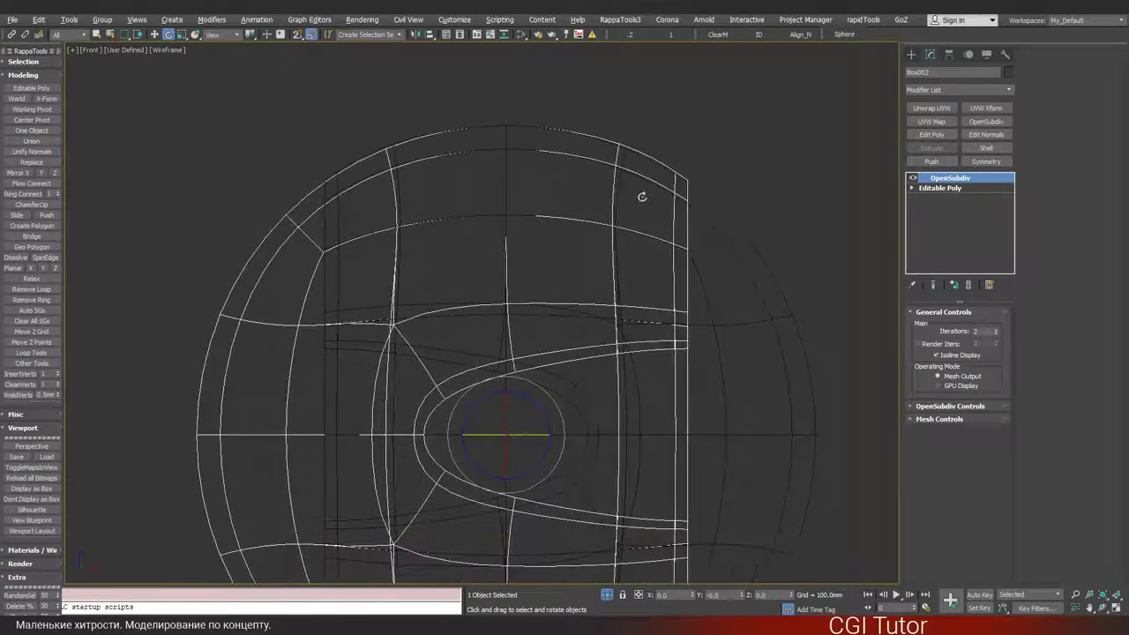
middle_drag(388, 213, 397, 192)
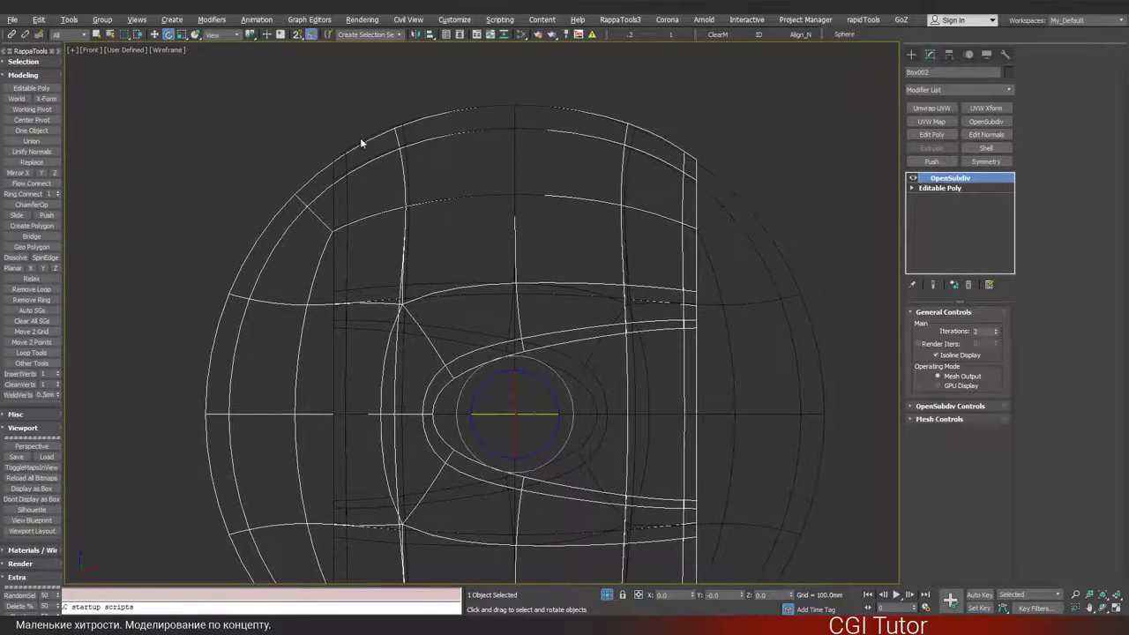
scroll(360, 138, up, 4)
middle_drag(662, 175, 308, 212)
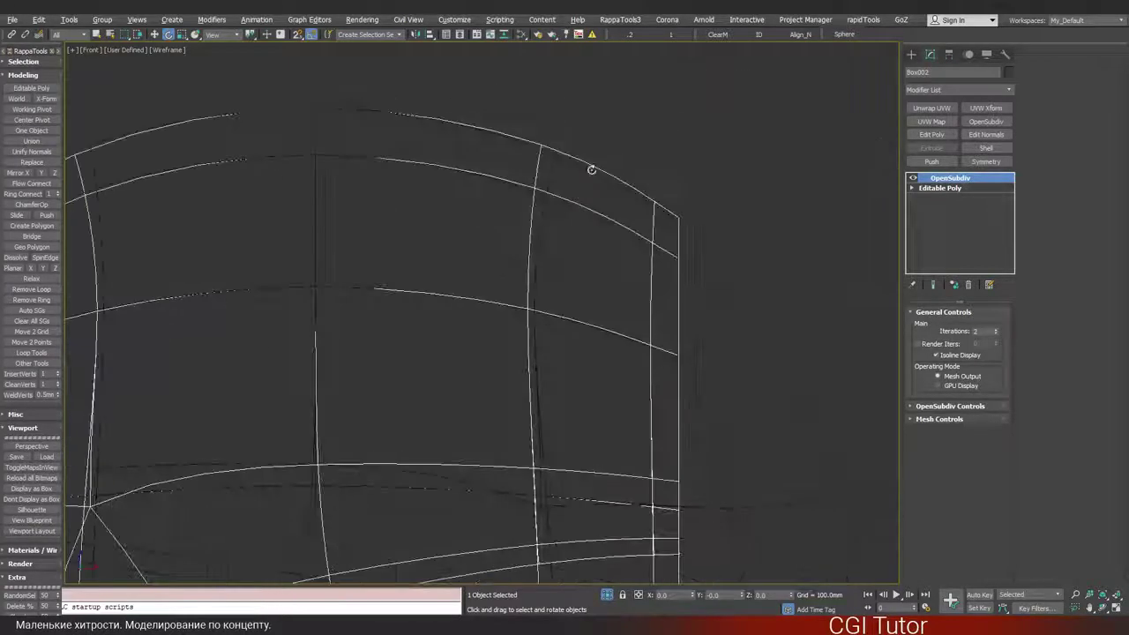
click(702, 237)
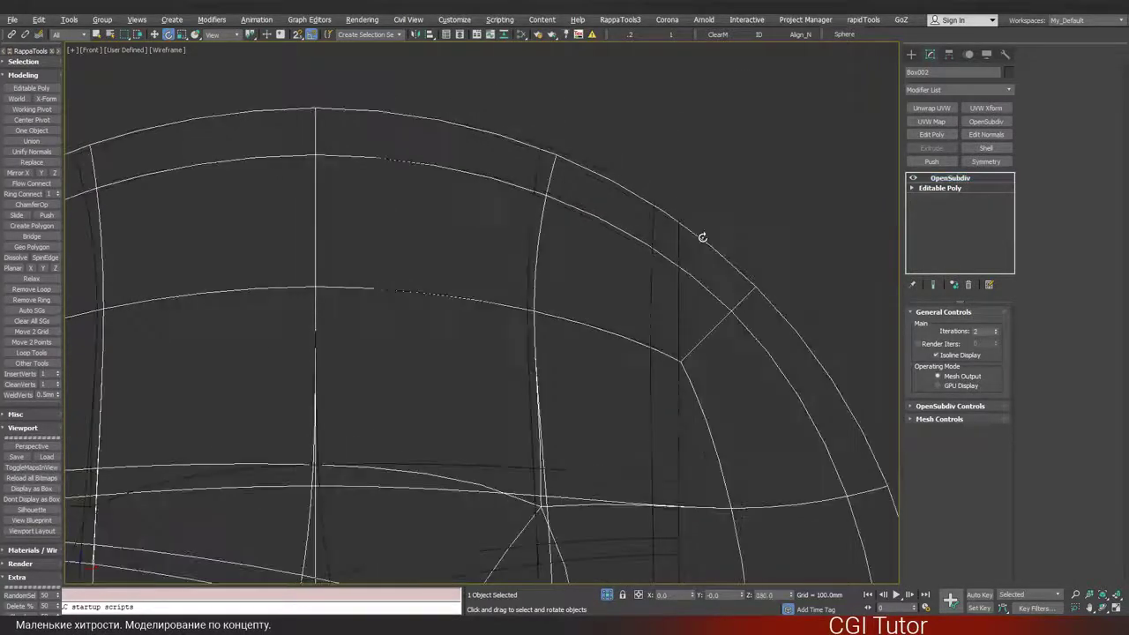
click(677, 240)
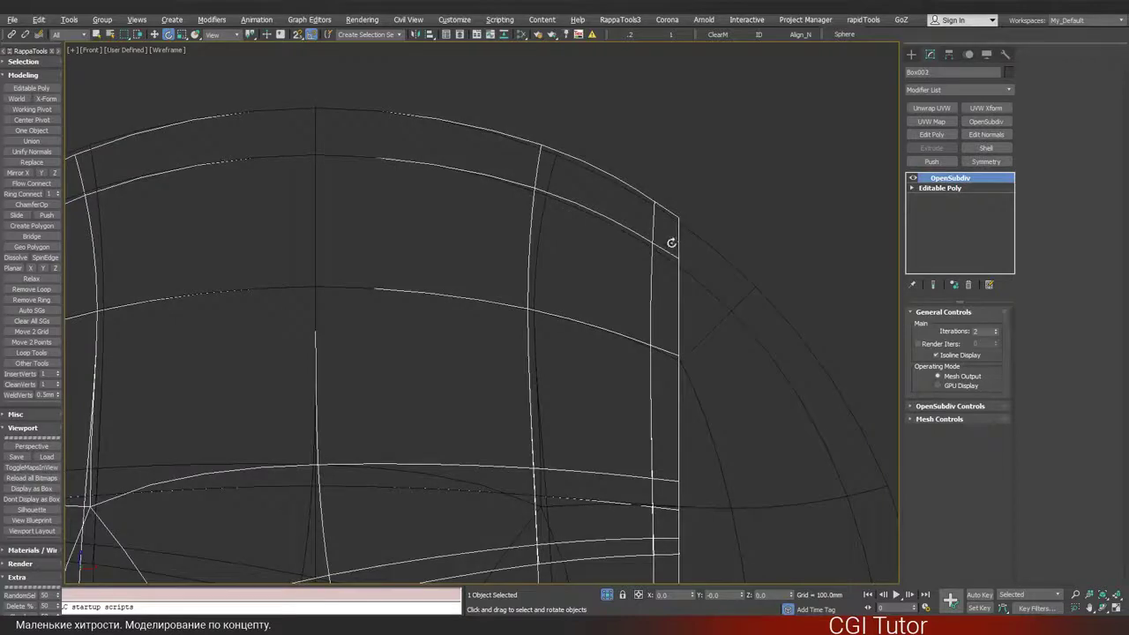
scroll(674, 234, down, 3)
- Delete the rotated copy of the cut sphere in the perspective view
key(alt+w)
middle_click(676, 242)
key(alt+w)
mouse_move(670, 242)
alt+middle_down()
mouse_move(587, 253)
mouse_move(599, 260)
alt+middle_up()
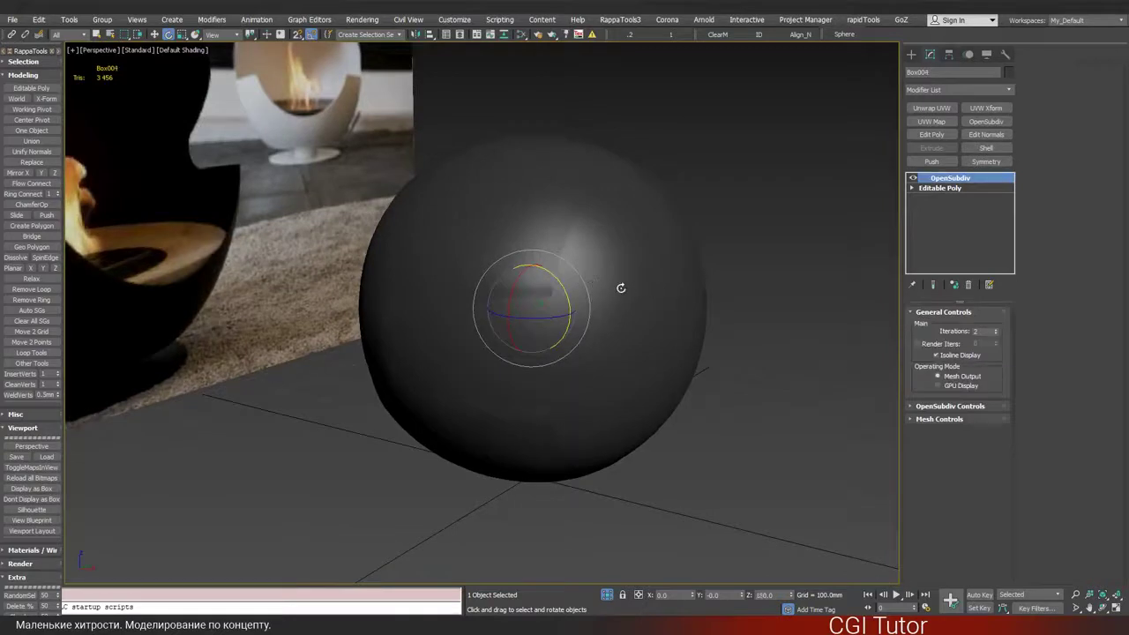
key(Delete)
- Exit isolation to bring back the uncut sphere and reference image, and show edged faces
alt+middle_drag(454, 290, 512, 157)
alt+middle_drag(385, 227, 555, 254)
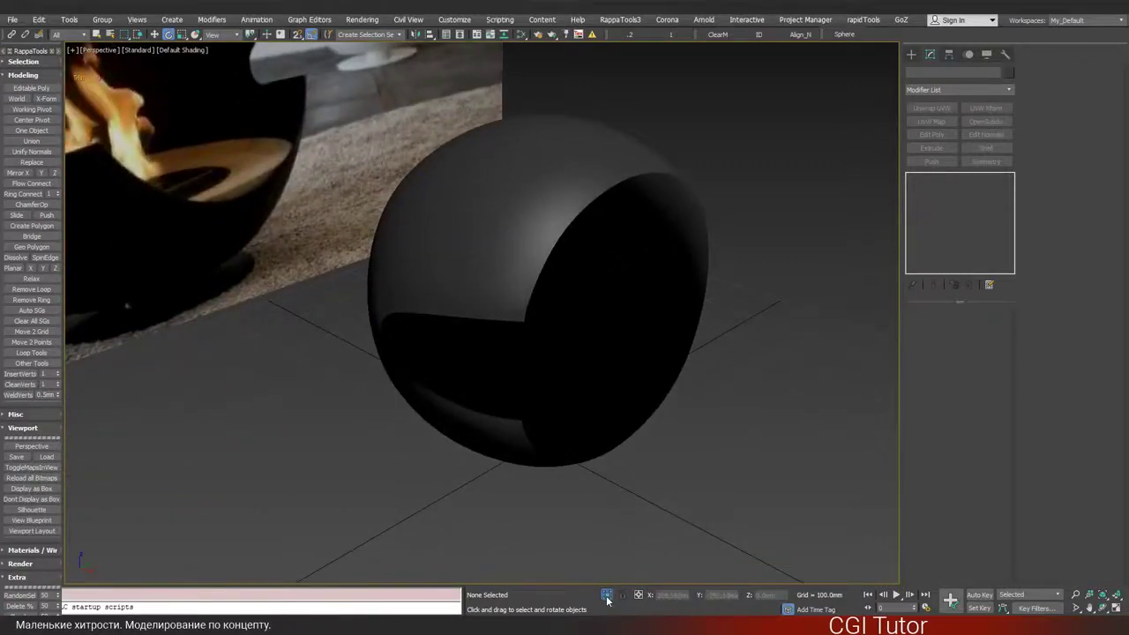
click(607, 596)
mouse_move(370, 258)
alt+middle_down()
mouse_move(441, 244)
mouse_move(521, 292)
alt+middle_up()
scroll(521, 292, up, 2)
key(F4)
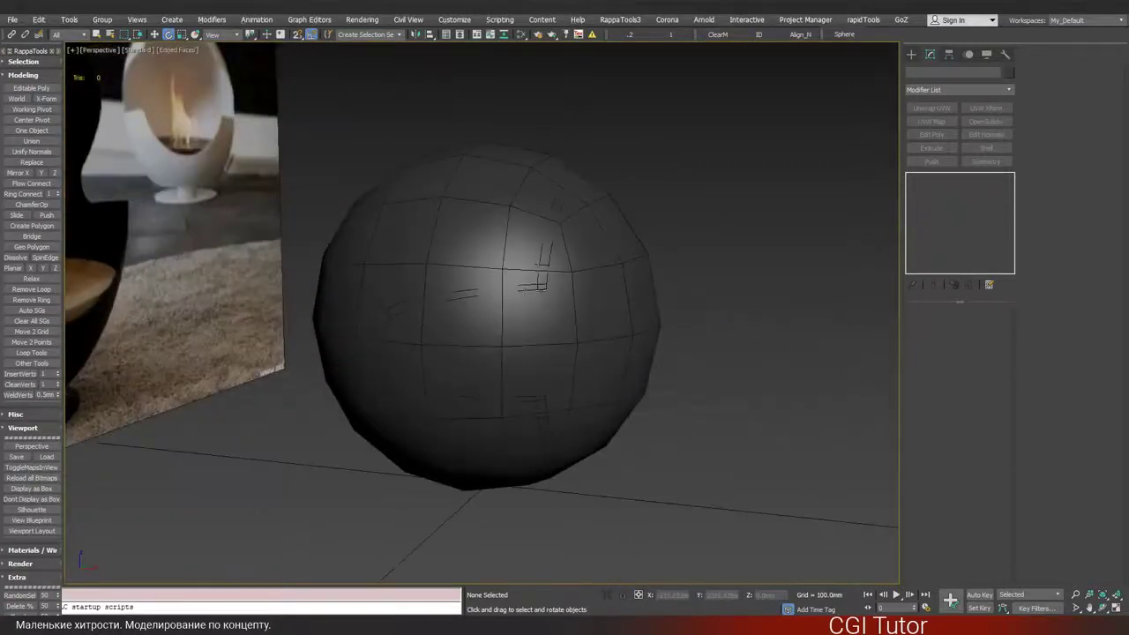
- Select the uncut sphere and the cut sphere in wireframe and isolate the pair in the shaded view
click(606, 283)
click(548, 291)
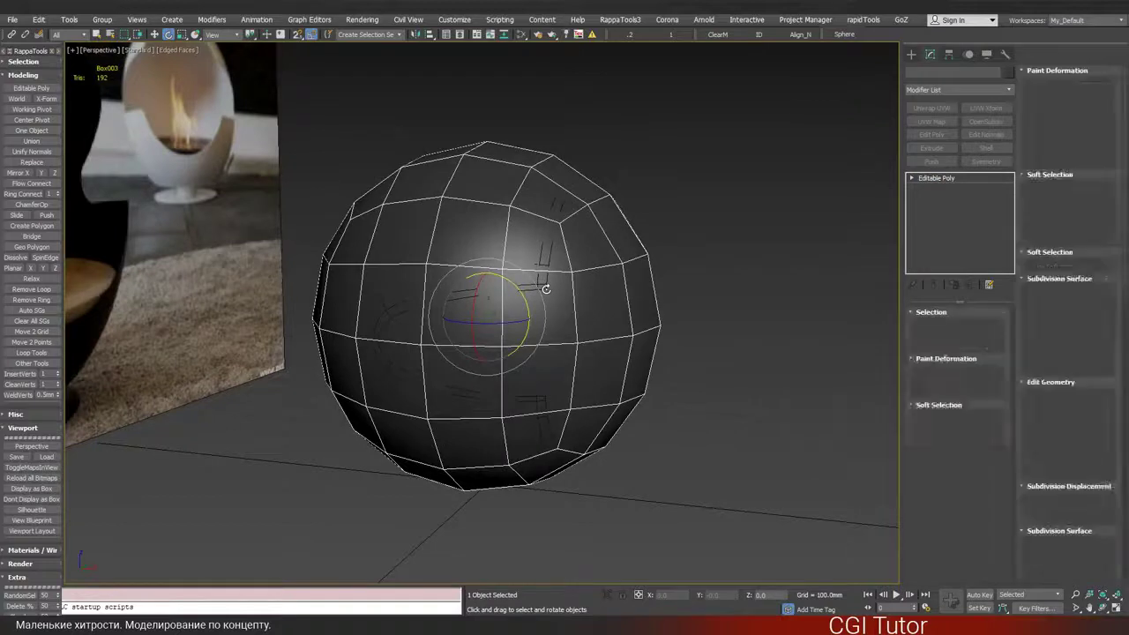
scroll(543, 289, up, 2)
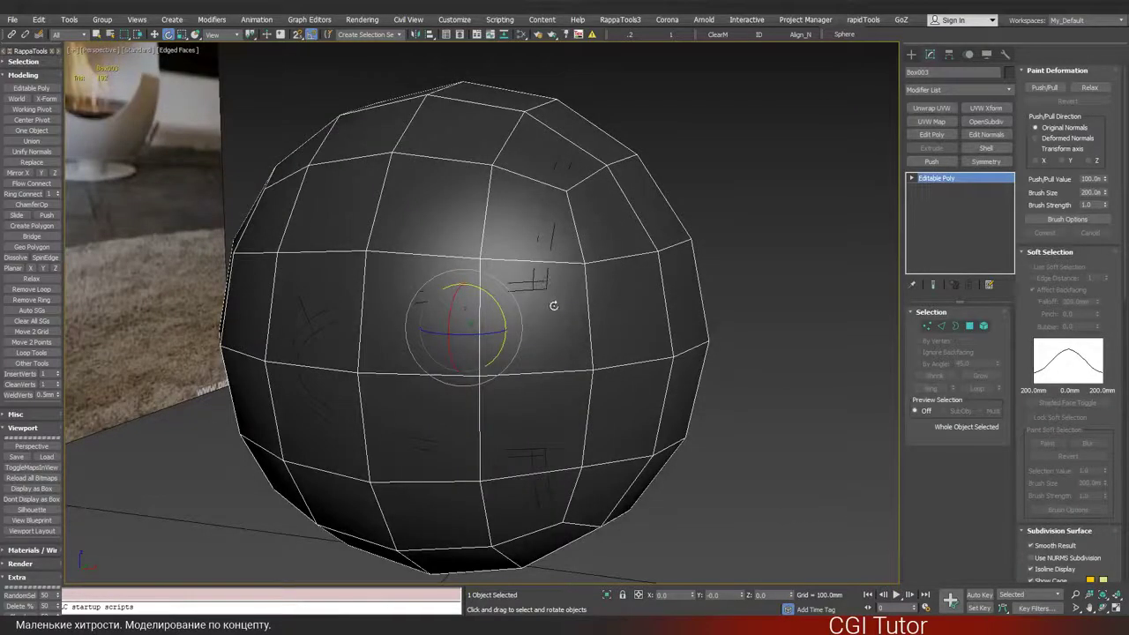
key(F3)
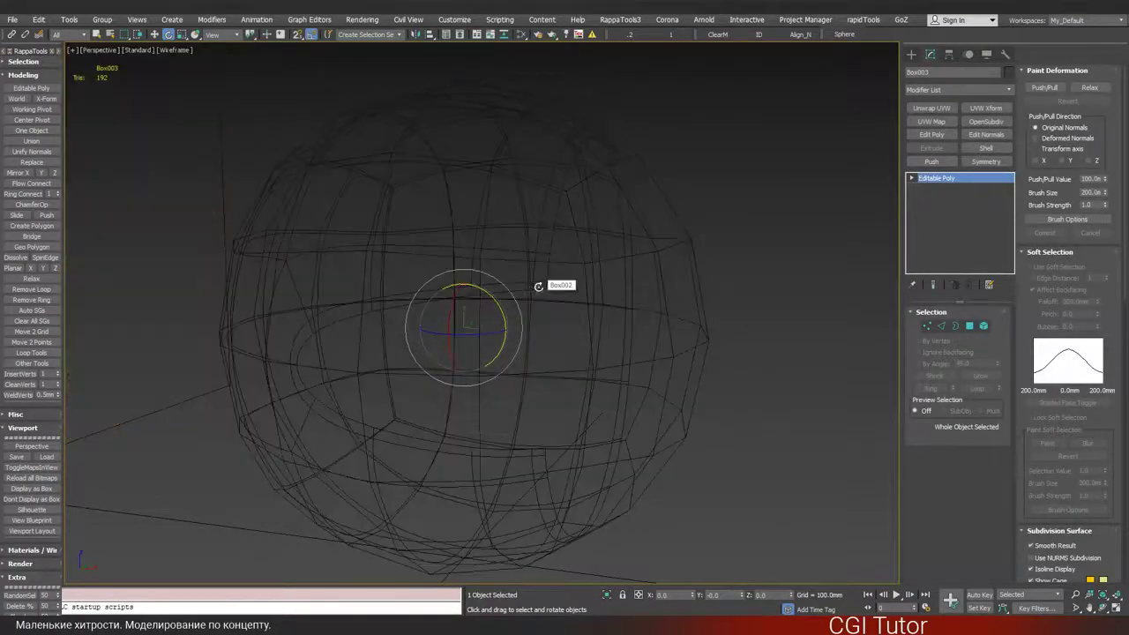
ctrl+click(618, 290)
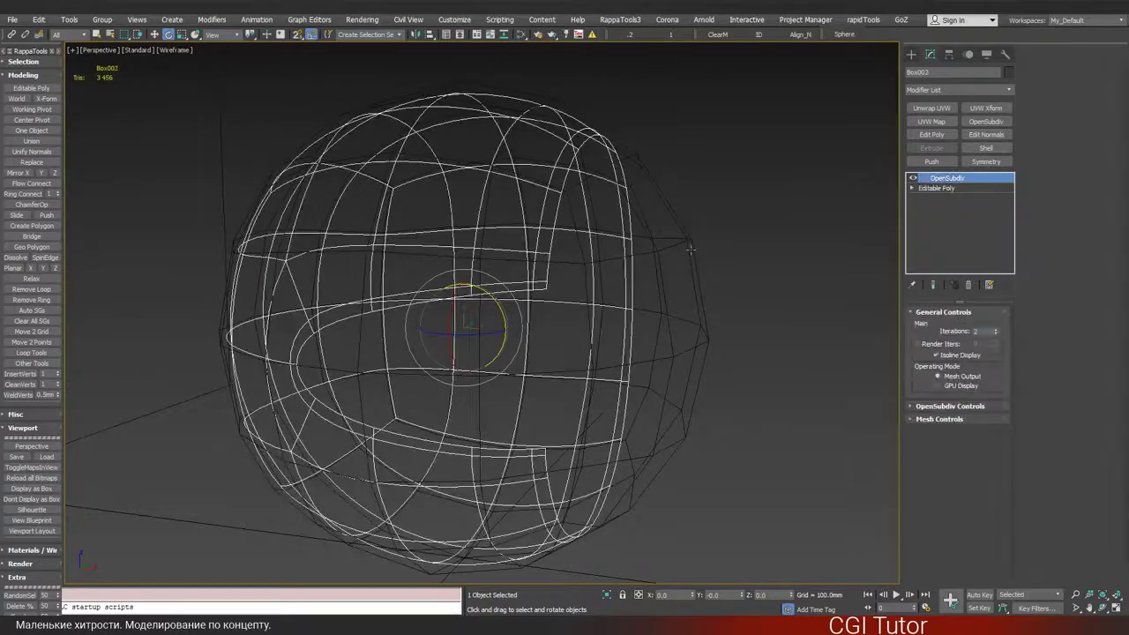
mouse_move(673, 287)
alt+middle_down()
mouse_move(563, 276)
mouse_move(688, 305)
alt+middle_up()
key(F3)
click(688, 304)
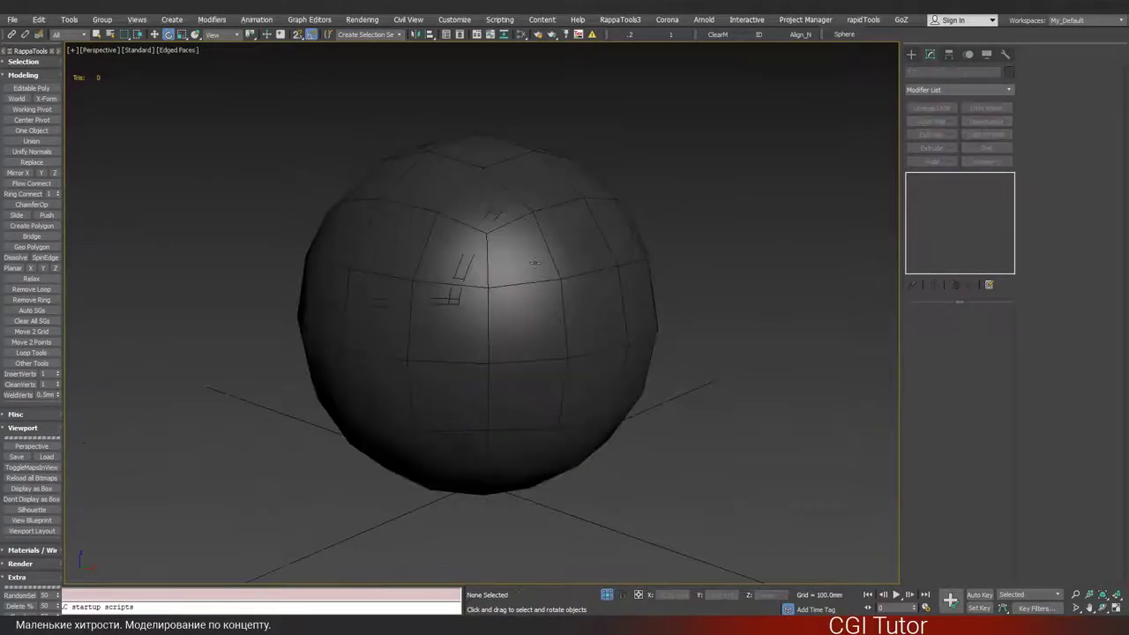
- Apply an OpenSubdiv modifier with 3 iterations to the uncut sphere
click(583, 281)
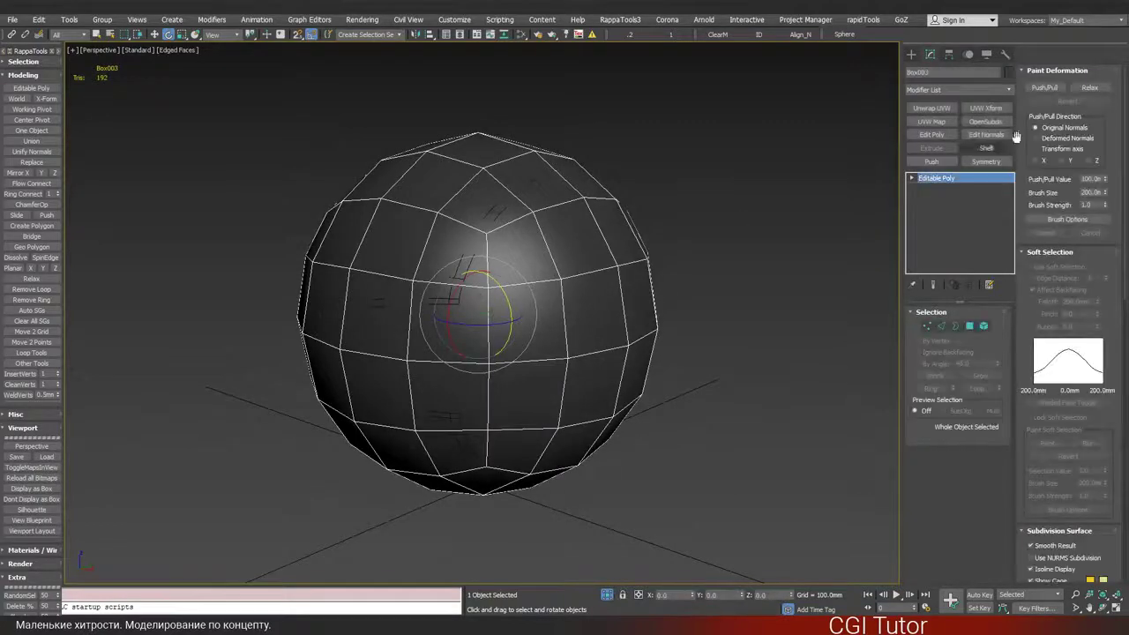
click(989, 122)
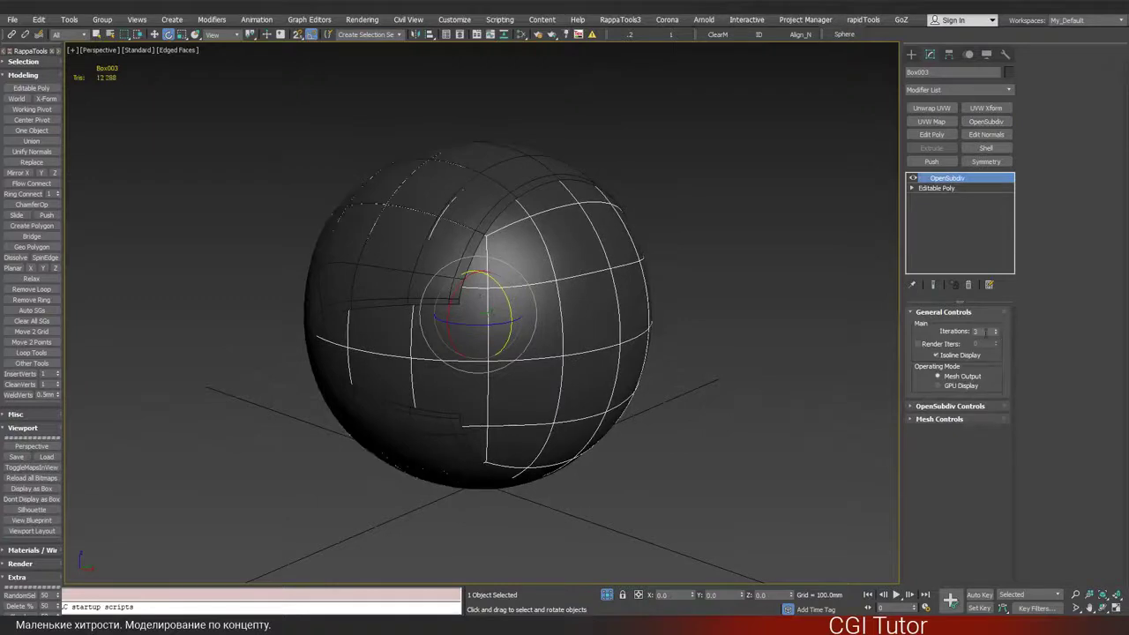
click(997, 329)
alt+middle_drag(472, 312, 450, 329)
middle_drag(477, 332, 511, 341)
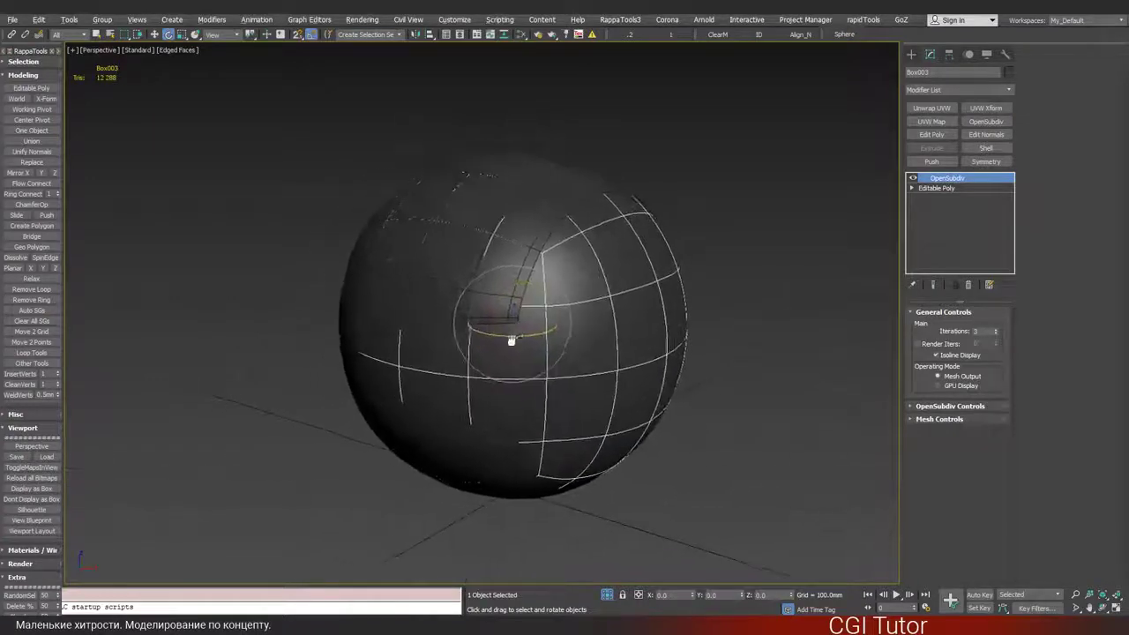
middle_drag(600, 332, 604, 322)
alt+middle_drag(434, 302, 530, 259)
- Set the cut sphere's OpenSubdiv to 1 iteration and turn off its isoline display
click(472, 247)
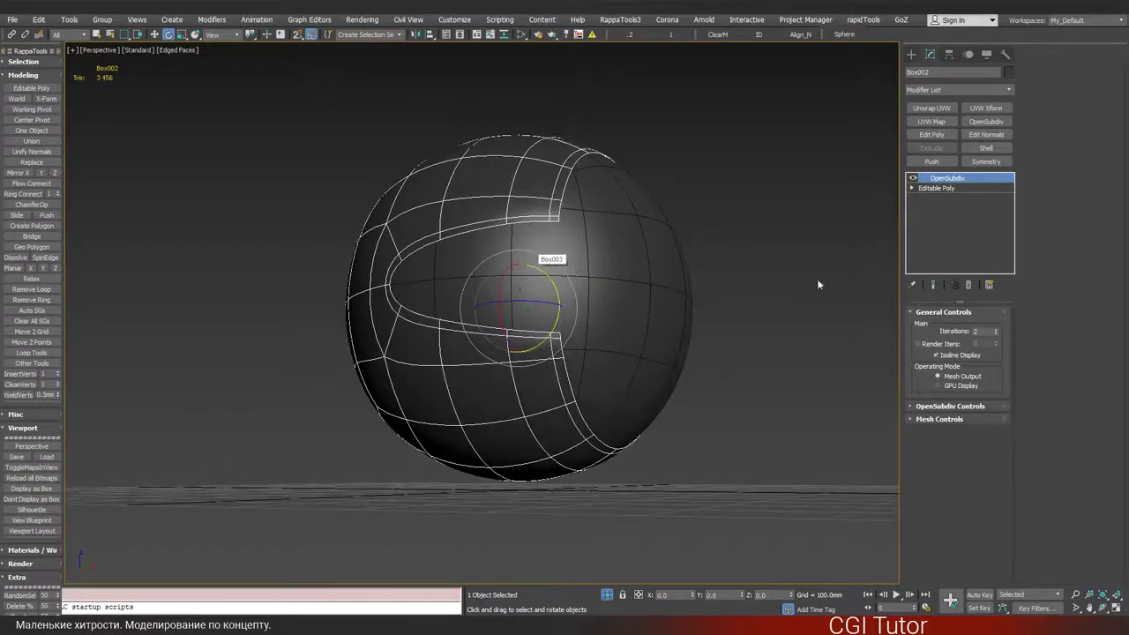
click(996, 334)
alt+middle_drag(544, 205, 397, 321)
scroll(529, 277, up, 2)
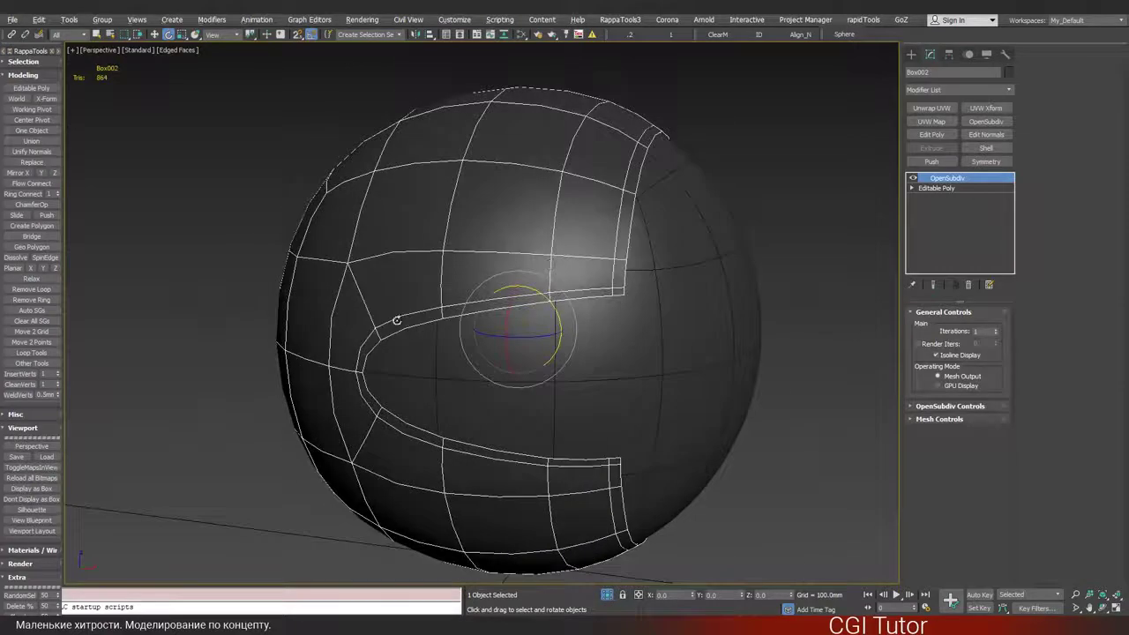
alt+middle_drag(540, 304, 506, 202)
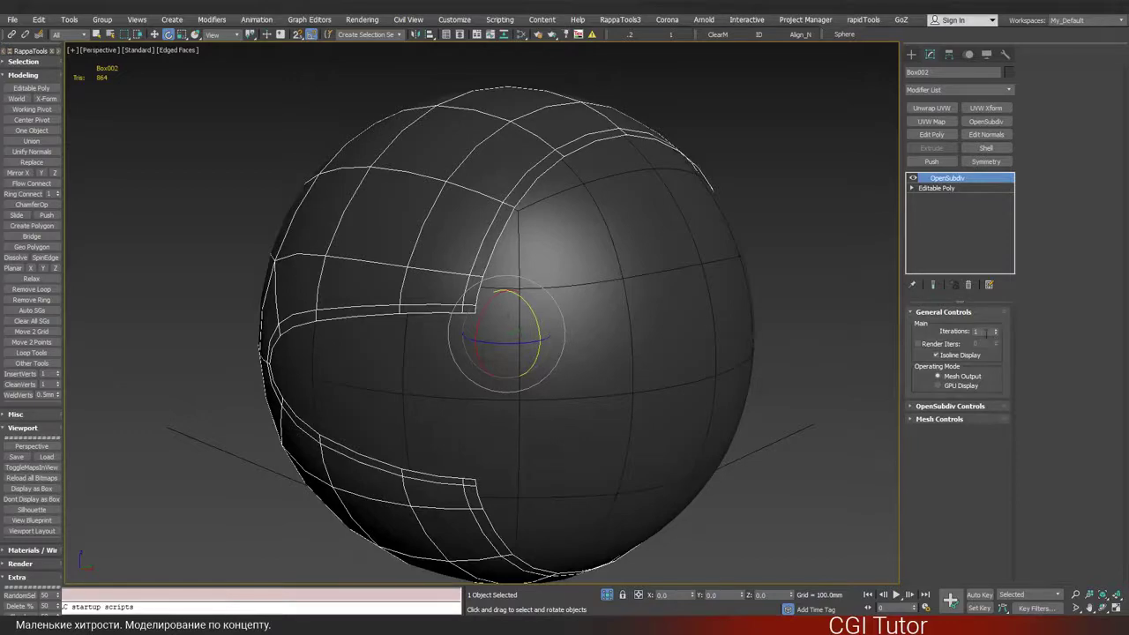
click(937, 356)
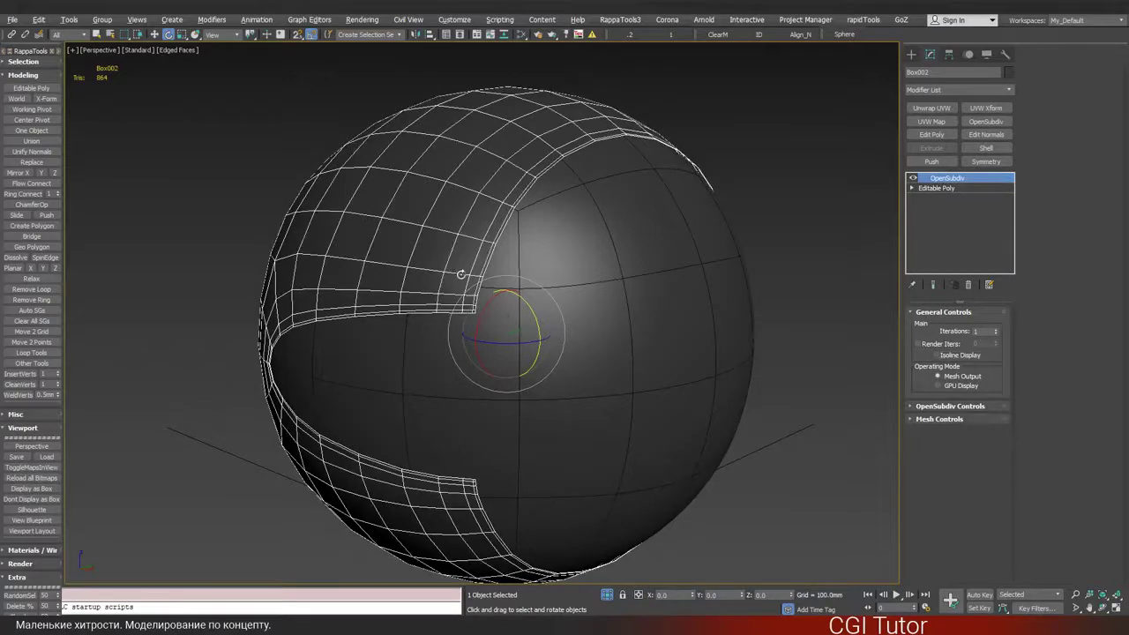
alt+middle_drag(462, 273, 502, 270)
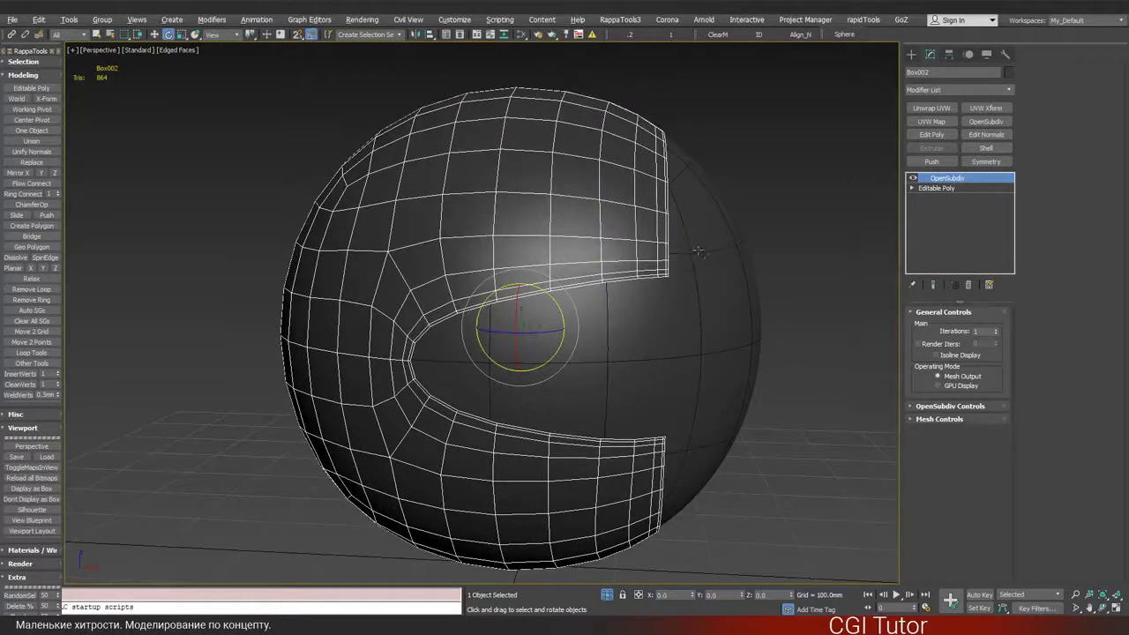
- Collapse the cut sphere with its subdivision into an Editable Poly
alt+middle_drag(699, 250, 560, 313)
scroll(558, 304, up, 2)
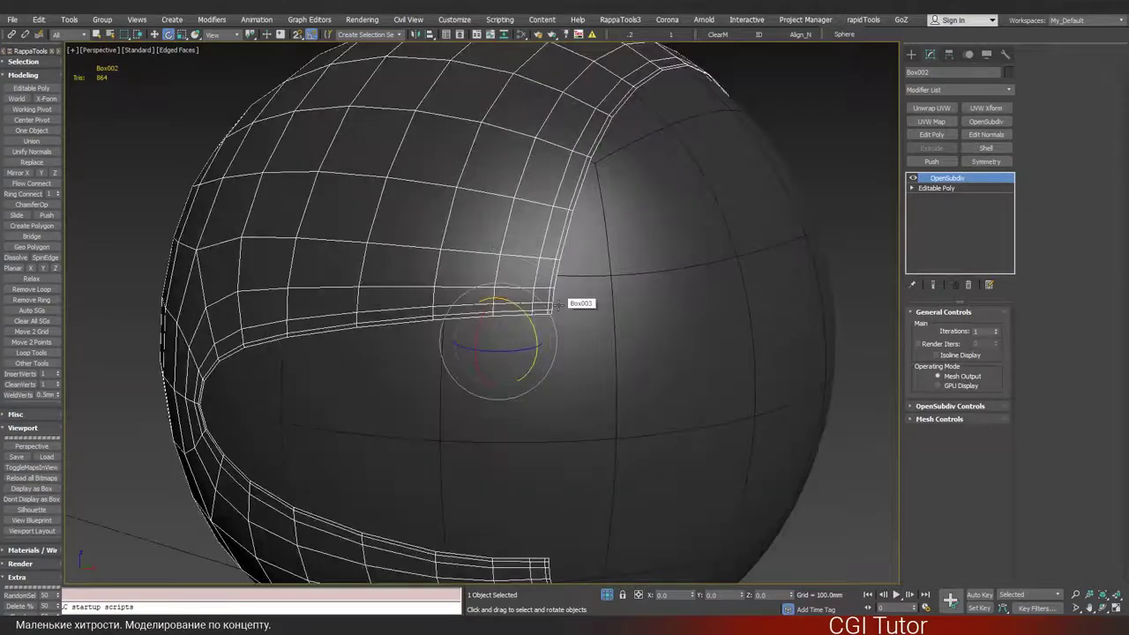
click(558, 306)
scroll(557, 304, down, 2)
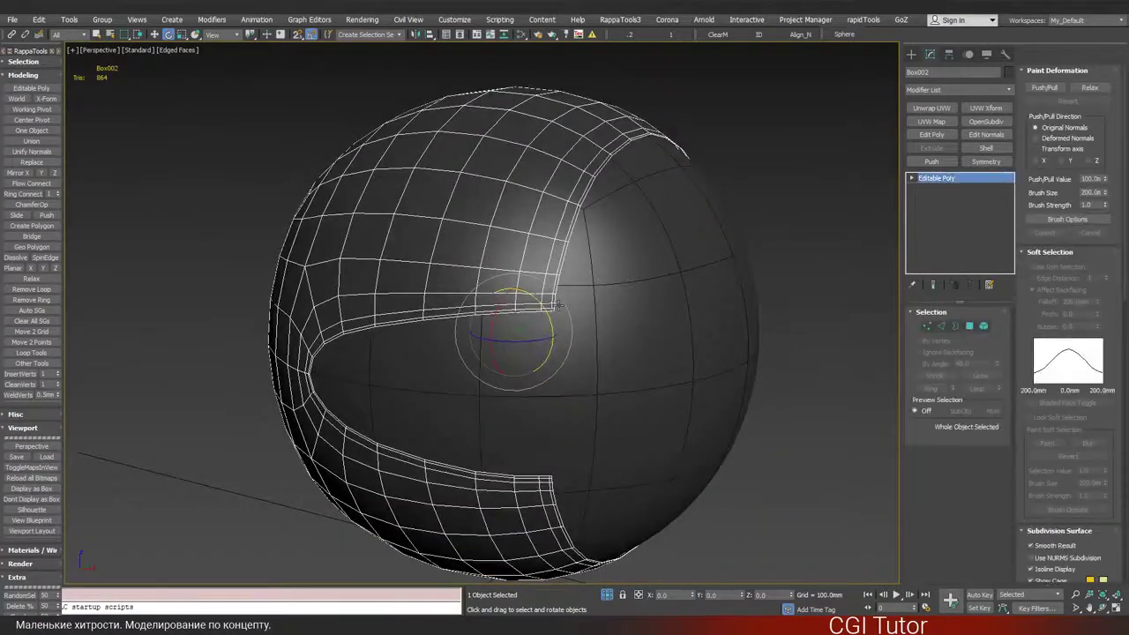
alt+middle_drag(565, 300, 587, 292)
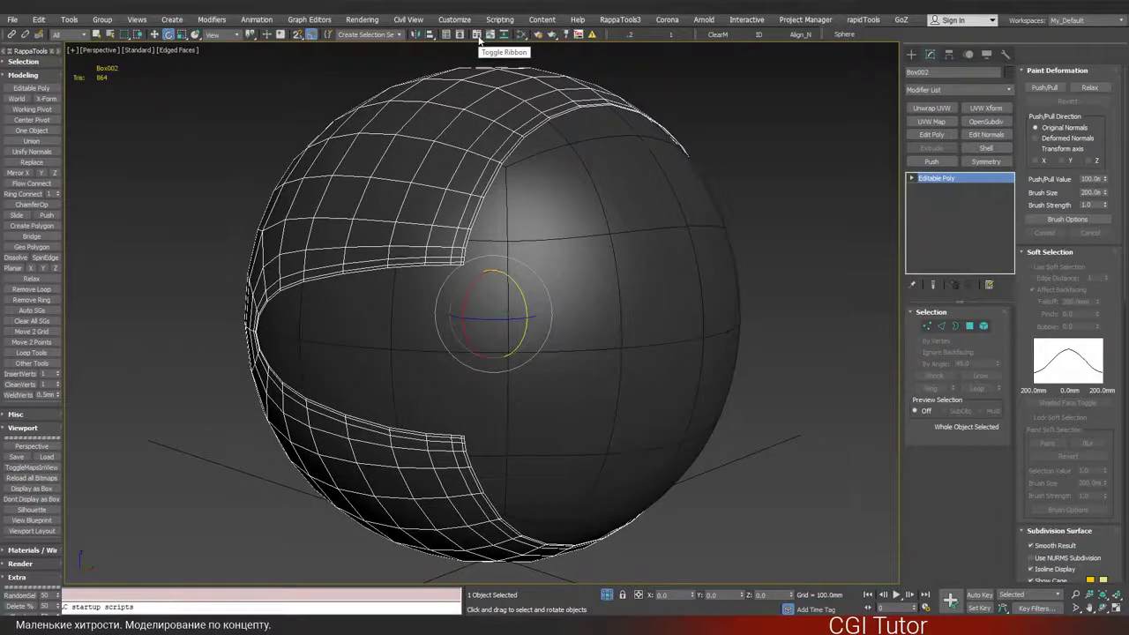
- Set the Freeform PolyDraw tools to draw on a surface and pick the smooth uncut sphere Box003 as the target
click(477, 34)
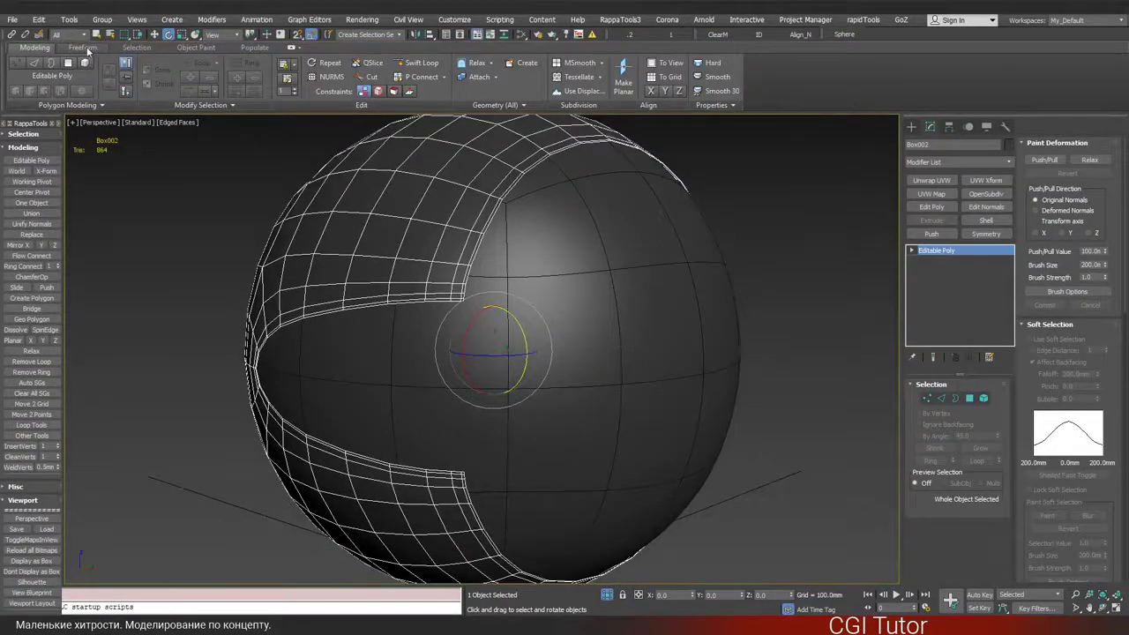
click(82, 47)
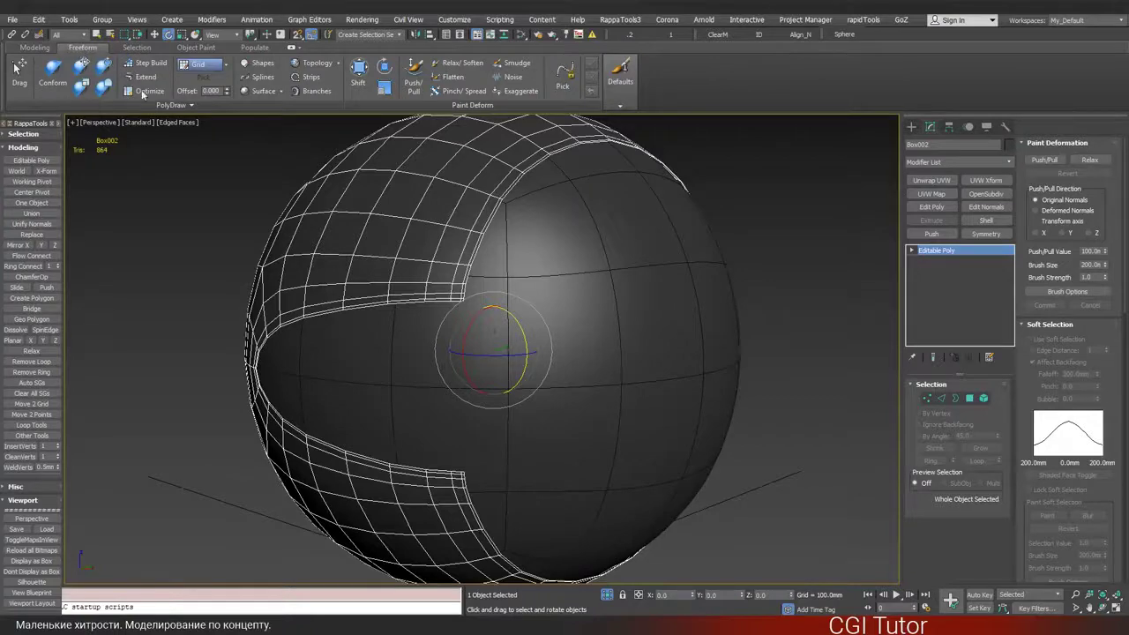
scroll(524, 240, down, 3)
middle_drag(507, 237, 431, 251)
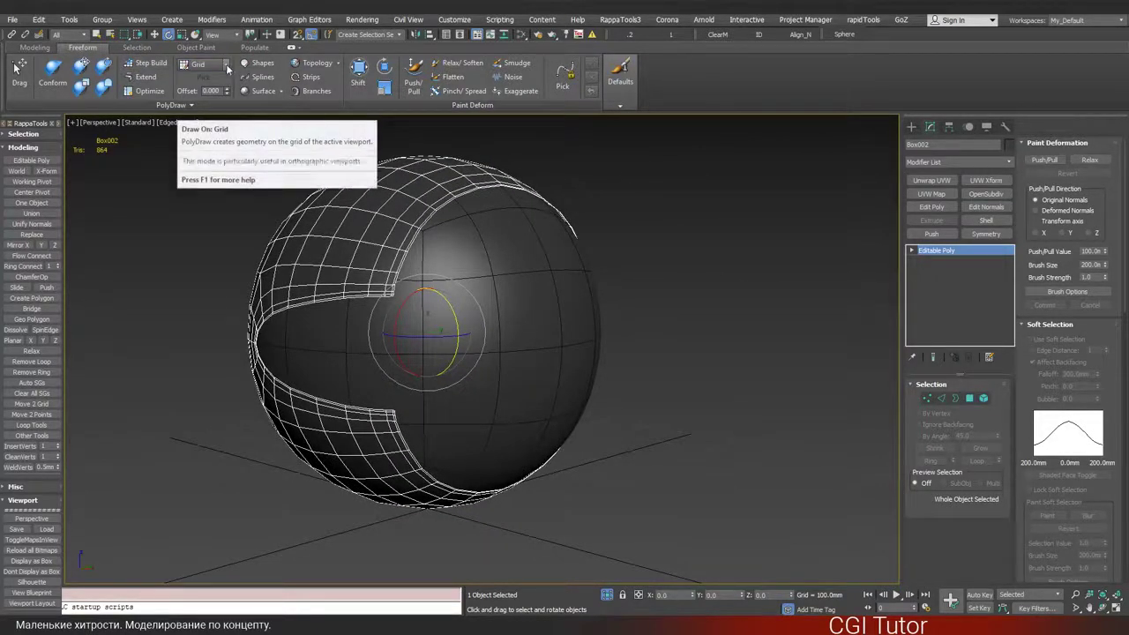
click(227, 67)
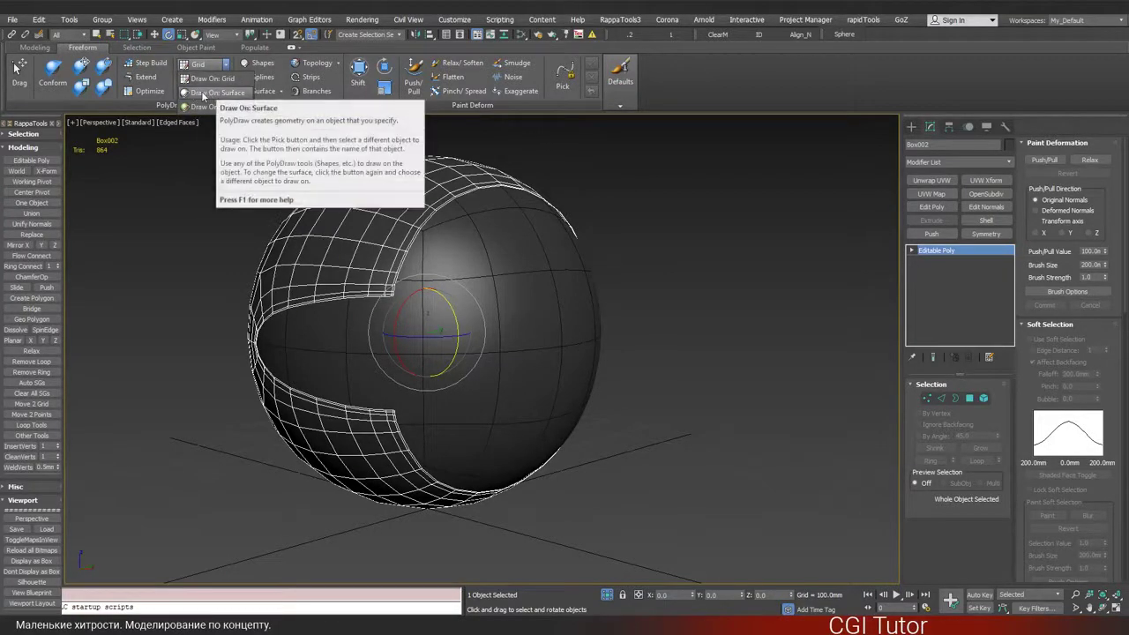
click(210, 94)
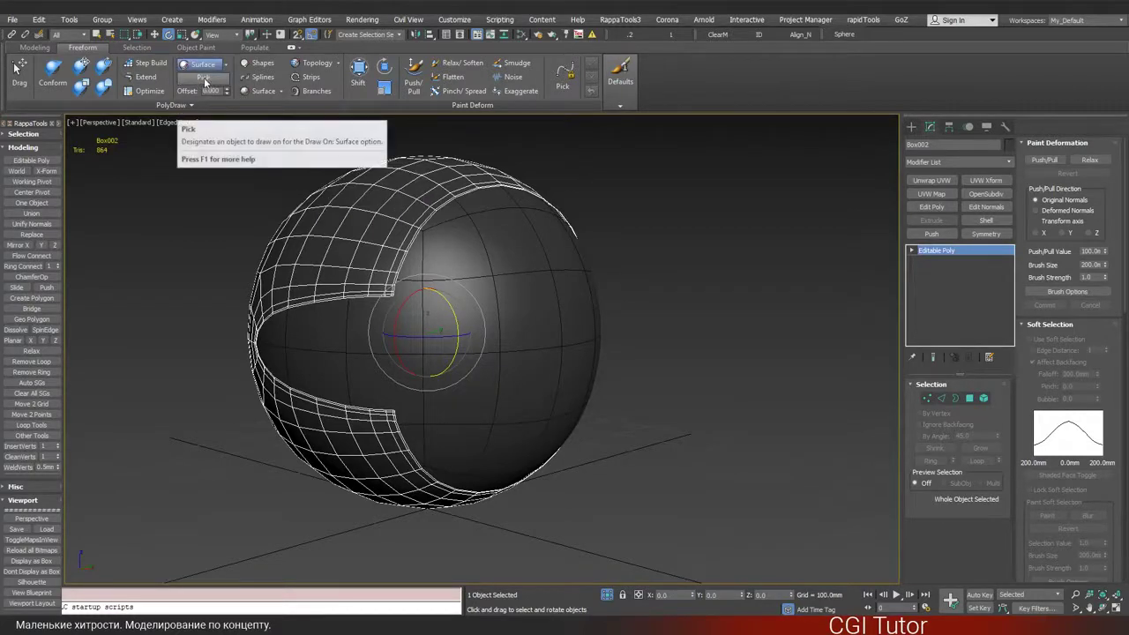
click(203, 79)
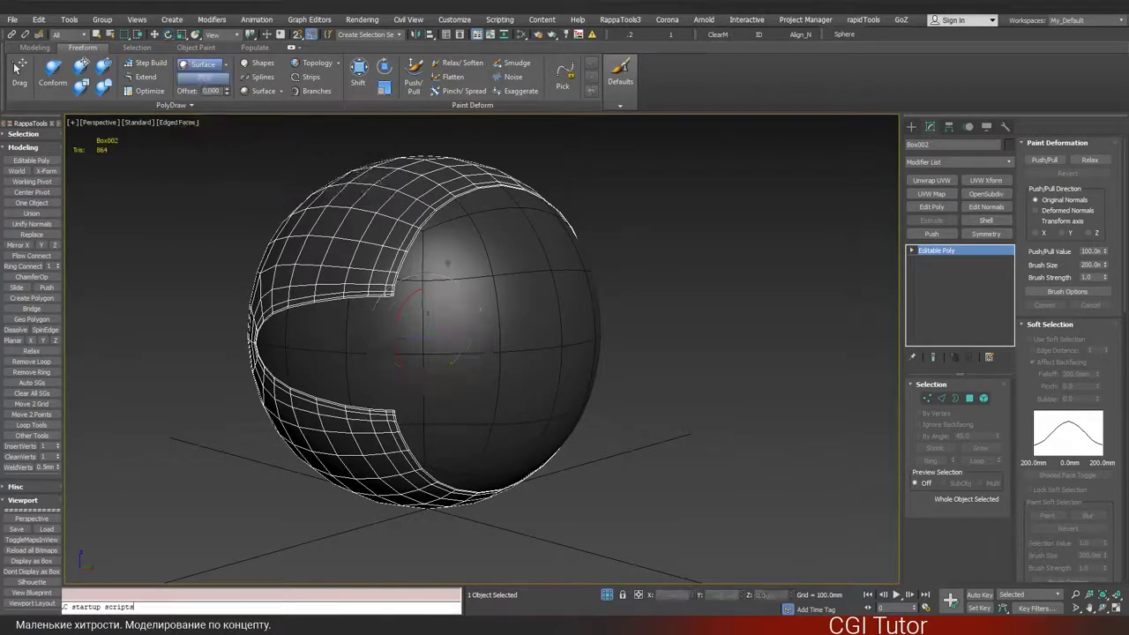
click(495, 289)
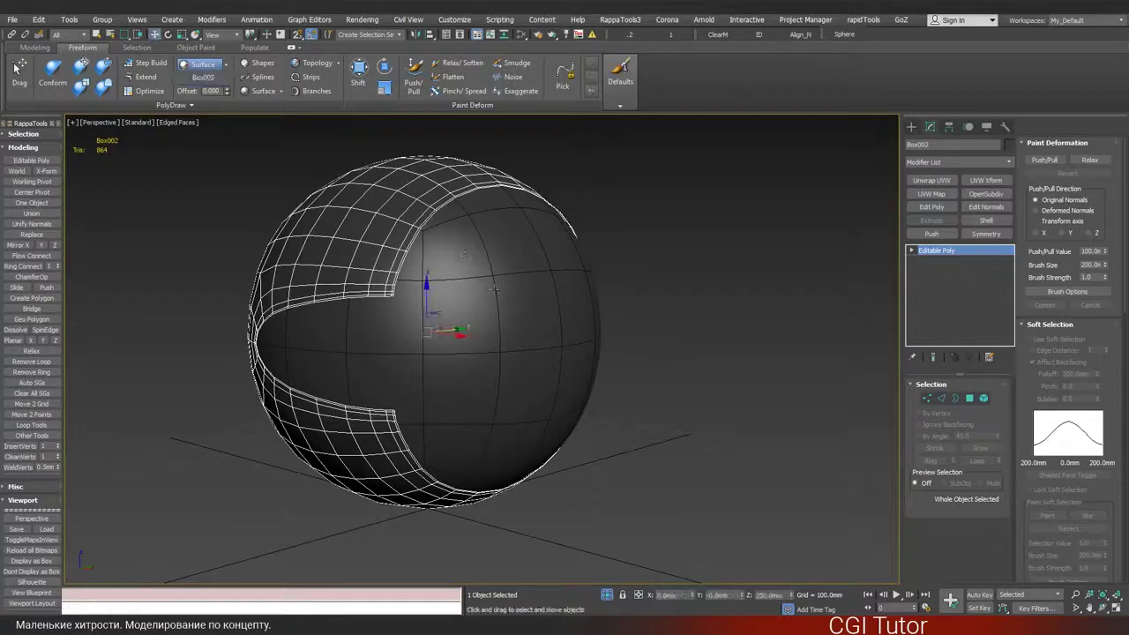
- Brush the cut sphere's mesh all around with the Conform brush so it fits the smooth reference sphere
alt+middle_drag(467, 284, 440, 300)
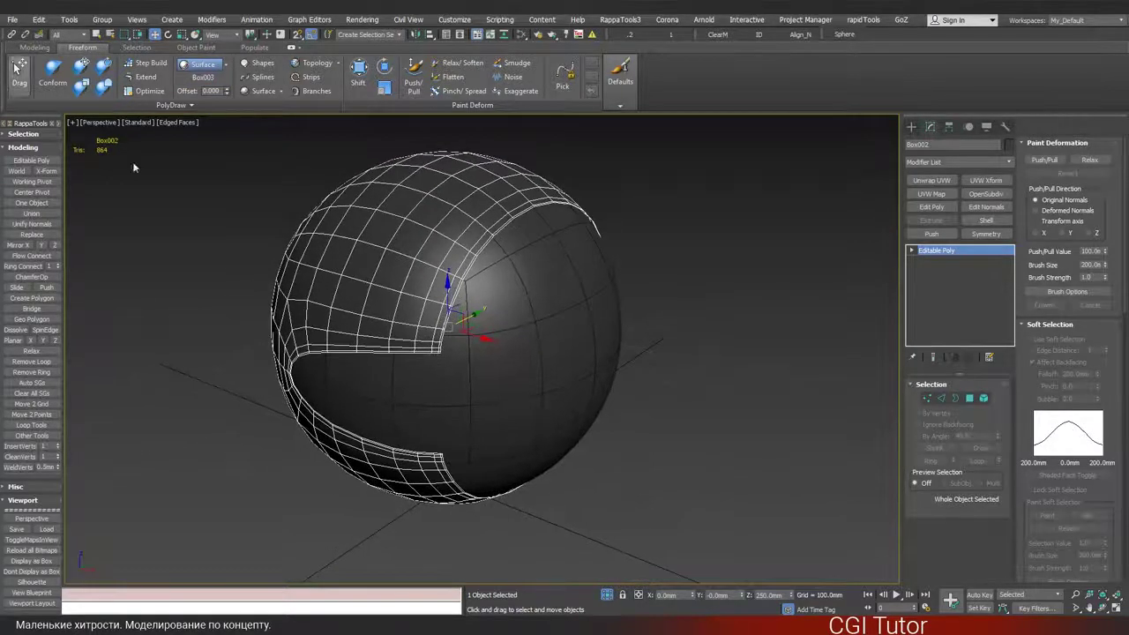
click(55, 80)
scroll(441, 294, down, 4)
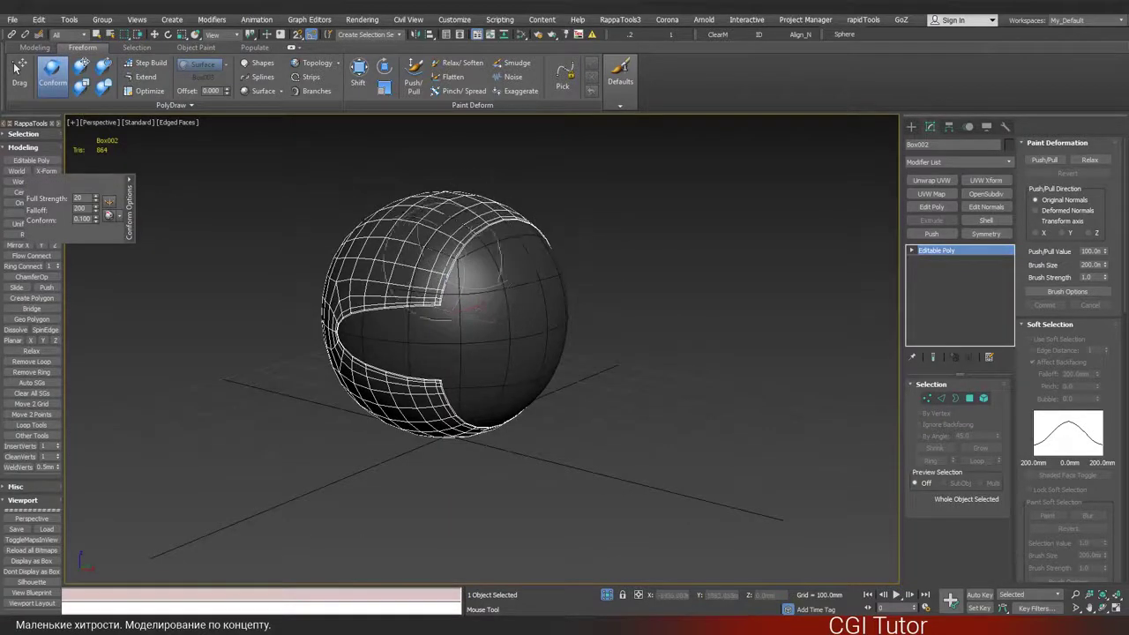
mouse_move(344, 270)
mouse_down()
mouse_move(373, 357)
mouse_move(341, 353)
mouse_move(429, 391)
mouse_move(335, 309)
mouse_move(453, 246)
mouse_up()
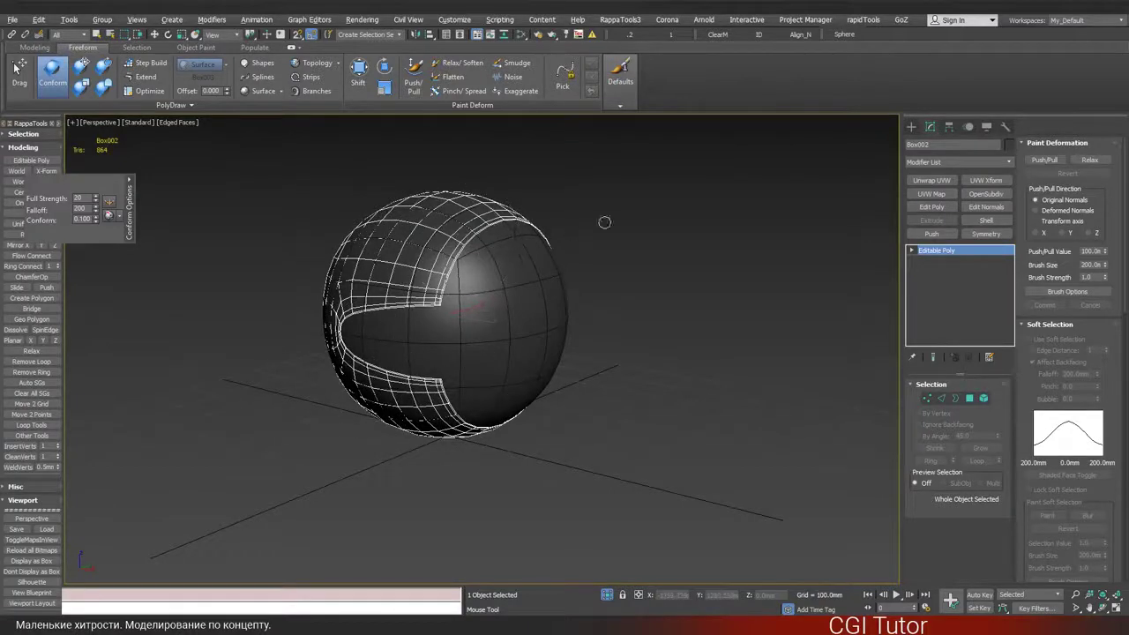
alt+middle_drag(604, 222, 635, 203)
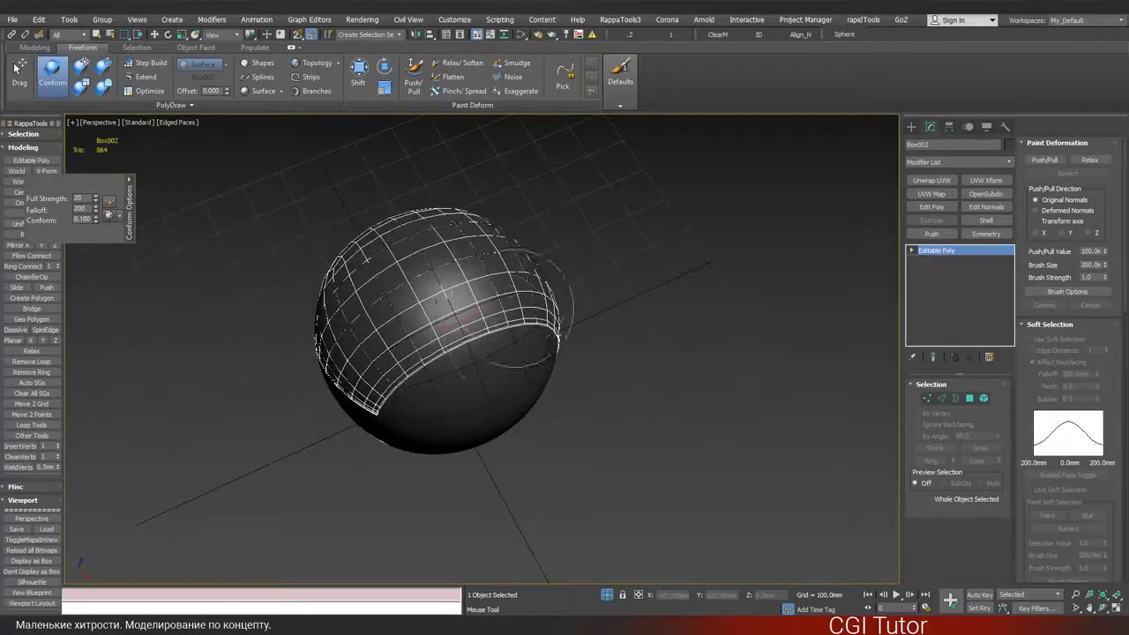
alt+middle_drag(307, 290, 458, 211)
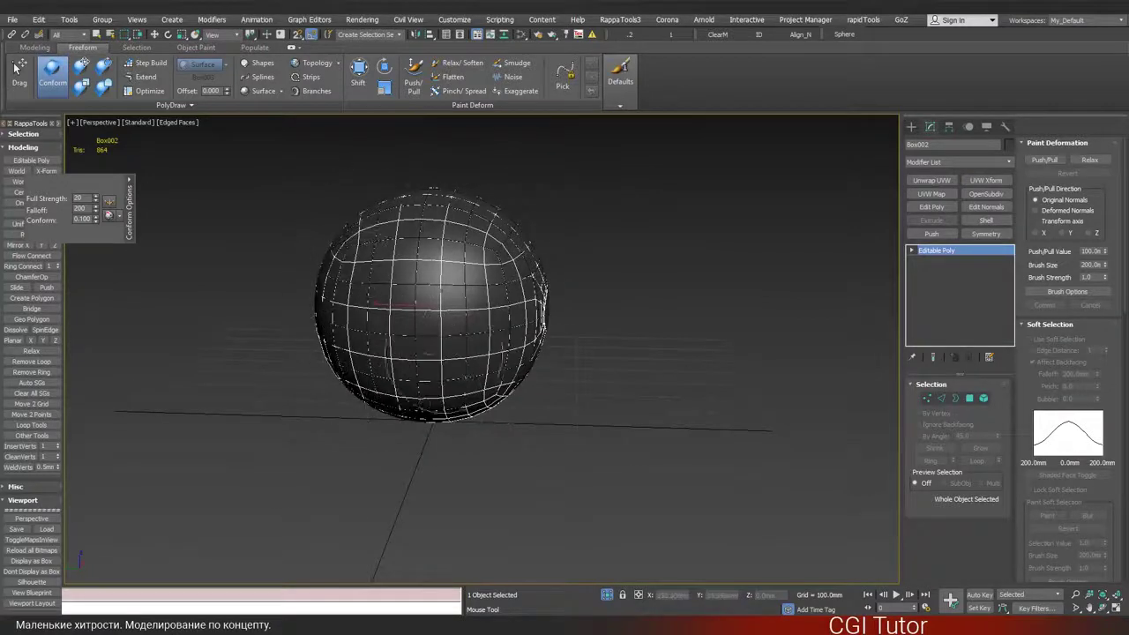
alt+middle_drag(519, 368, 525, 262)
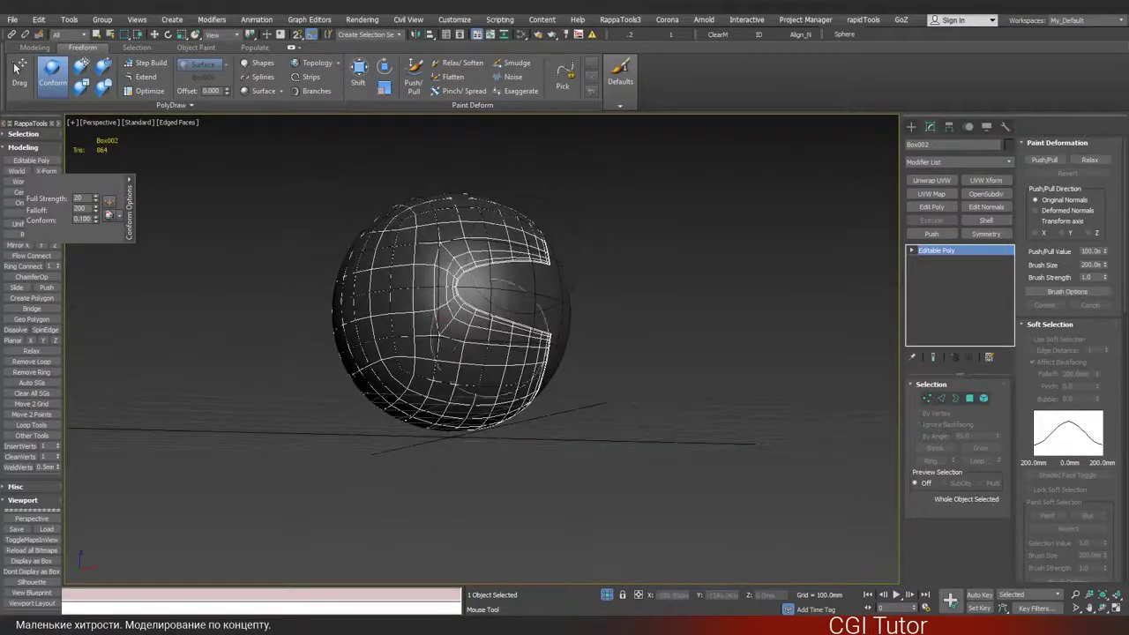
alt+middle_drag(597, 391, 577, 309)
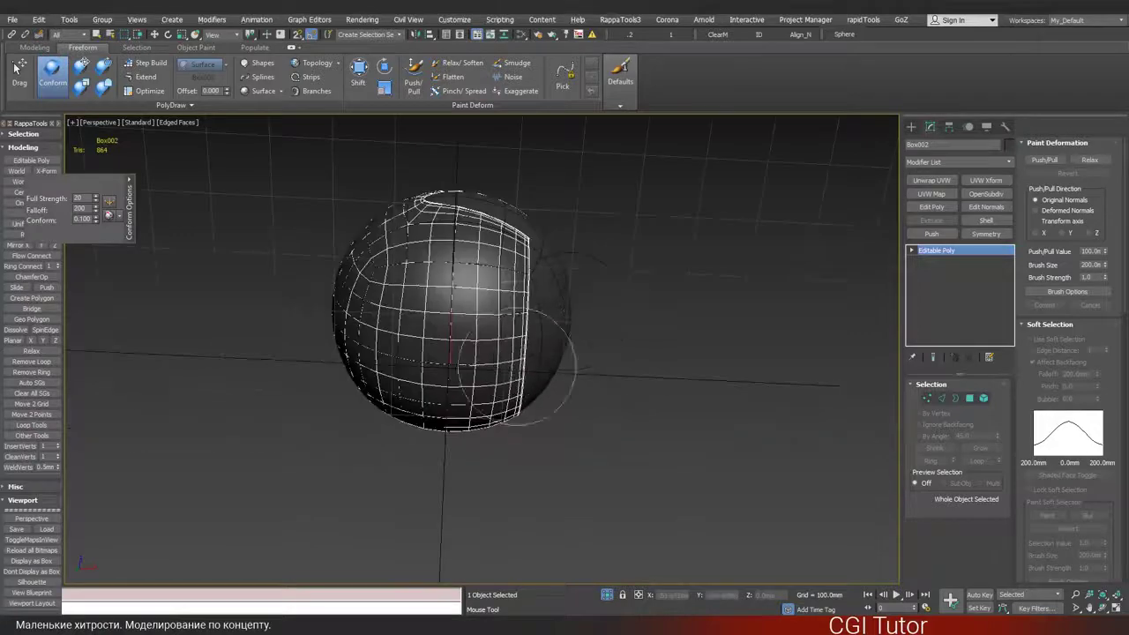
alt+middle_drag(331, 294, 481, 300)
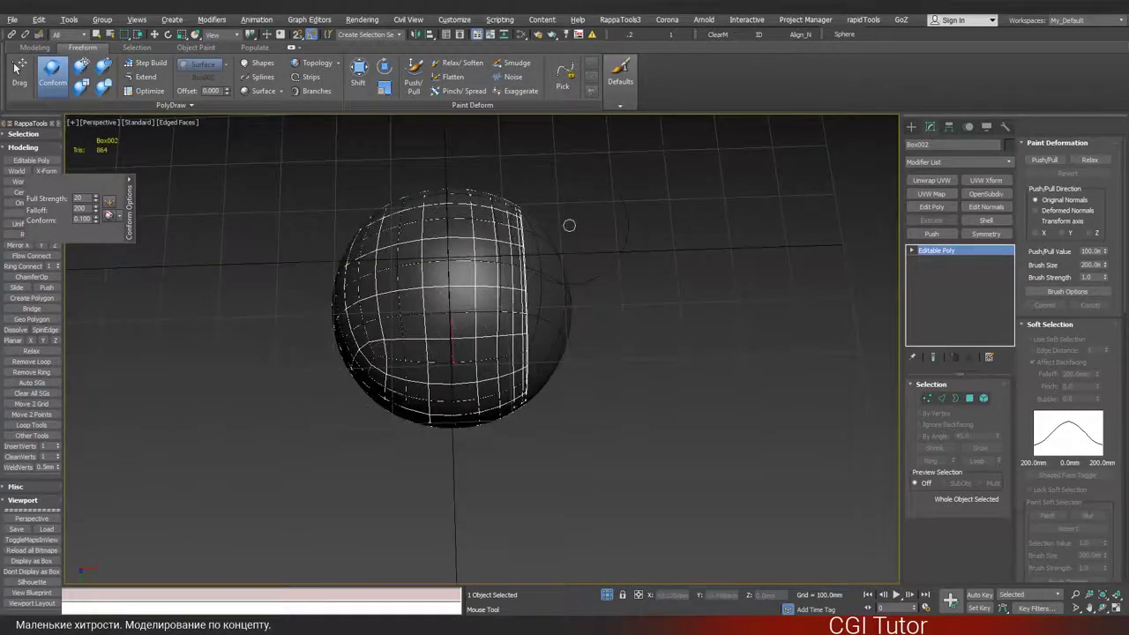
alt+middle_drag(569, 226, 530, 388)
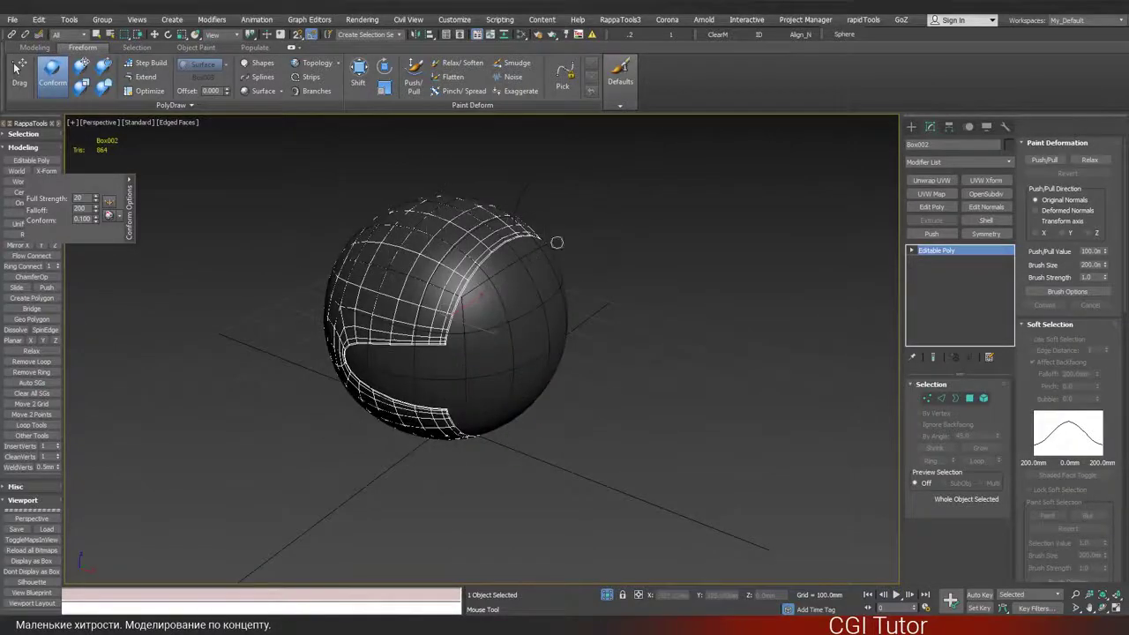
alt+middle_drag(574, 222, 385, 273)
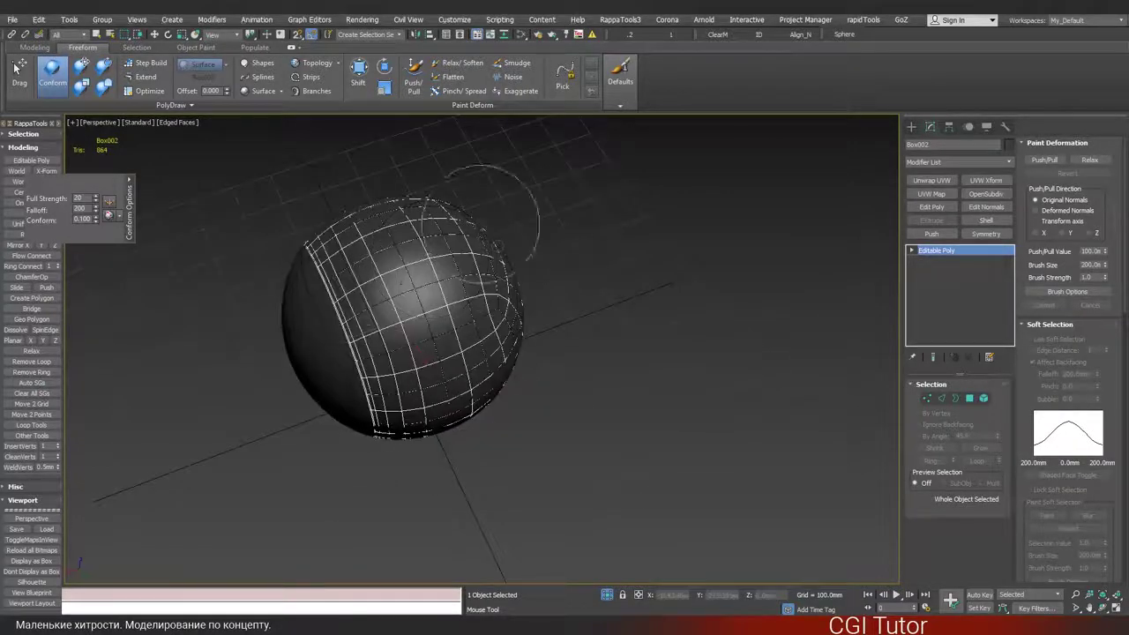
alt+middle_drag(585, 272, 465, 253)
right_click(574, 311)
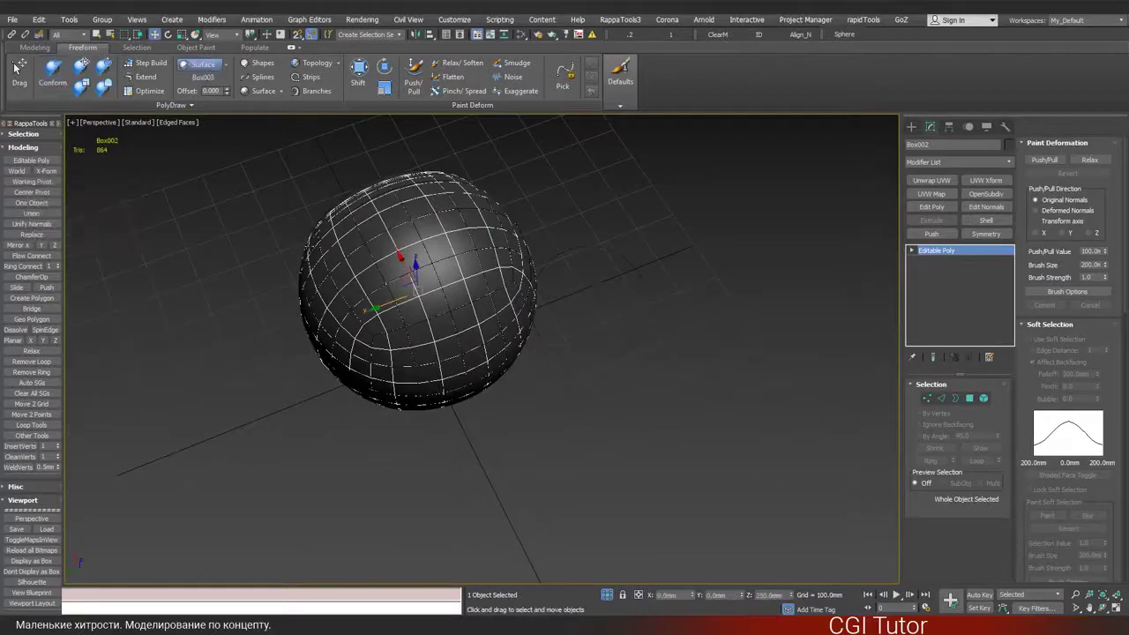
- Delete the smooth reference sphere Box003
alt+middle_drag(574, 311, 670, 255)
scroll(408, 312, up, 2)
alt+middle_drag(407, 312, 461, 290)
alt+middle_drag(353, 212, 377, 213)
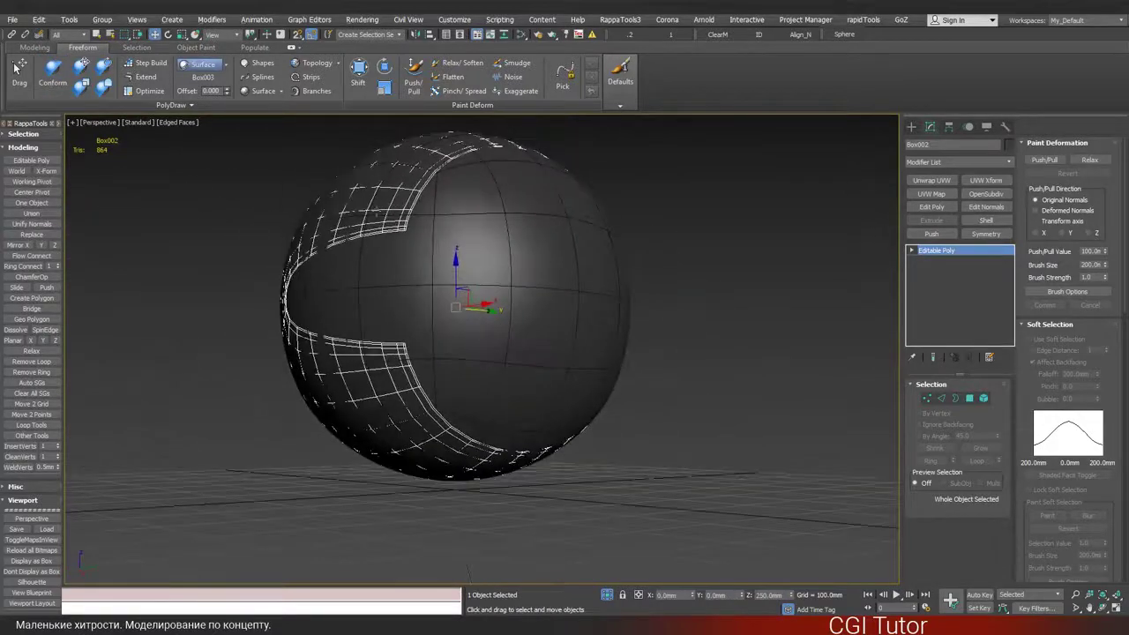
alt+middle_drag(409, 334, 567, 267)
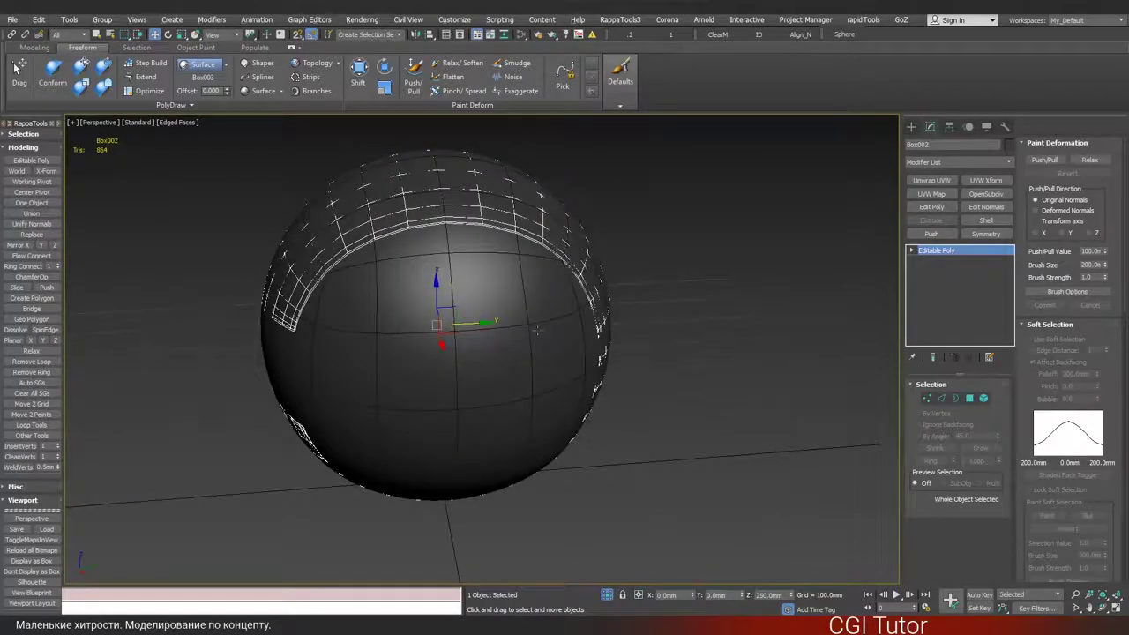
click(519, 306)
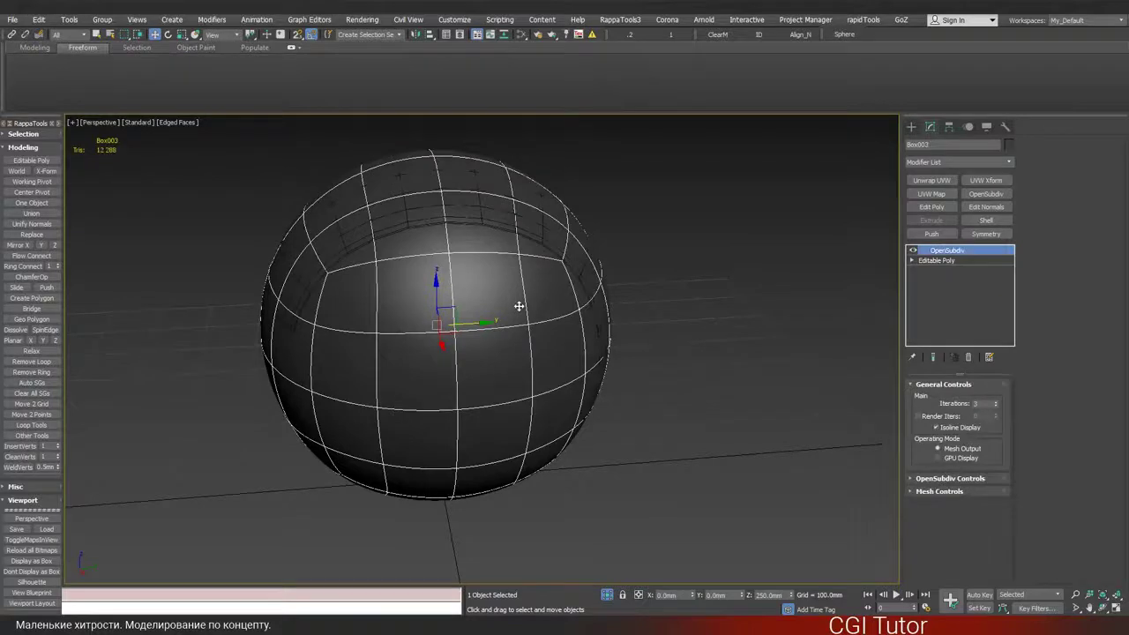
click(970, 358)
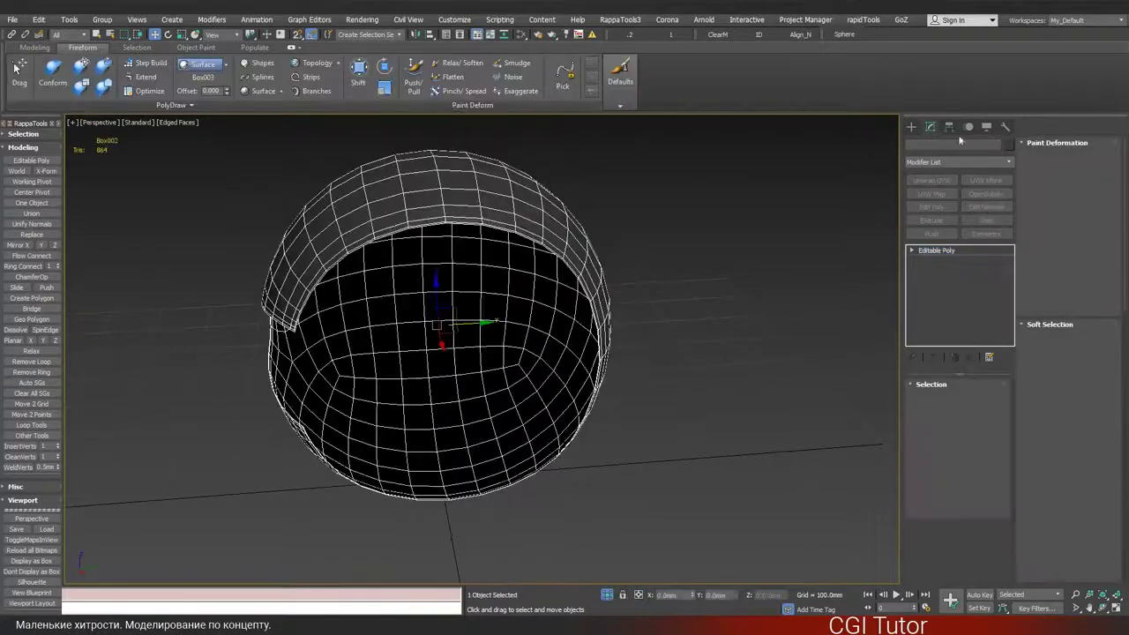
- Mirror the cut sphere with a flipped Symmetry modifier on the Y axis and collapse it into an Editable Poly
click(980, 234)
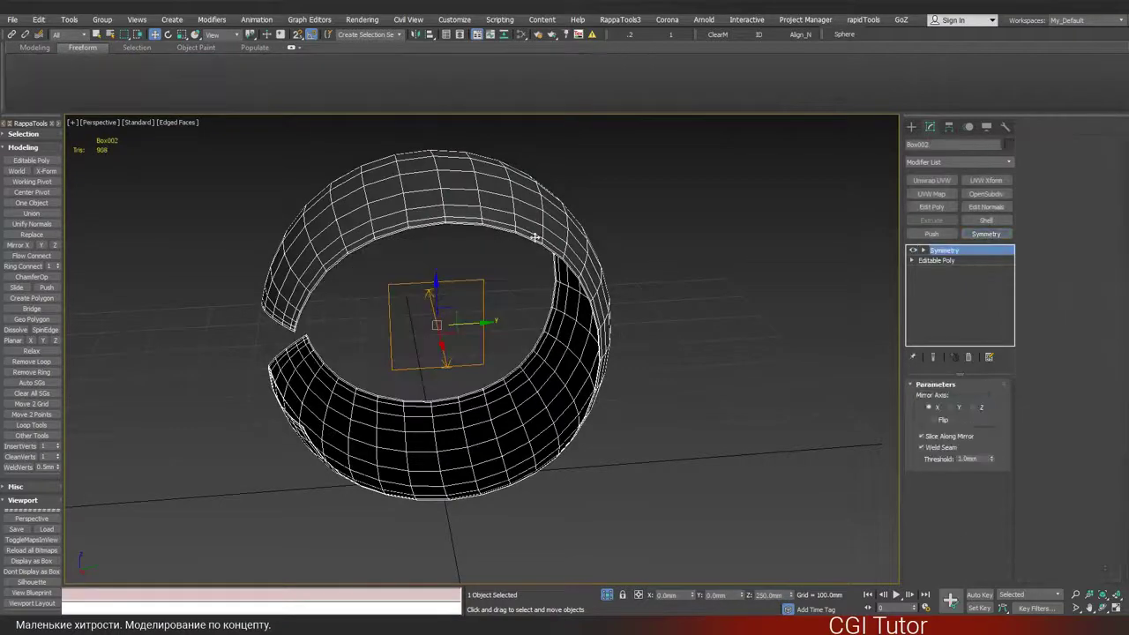
click(952, 407)
click(935, 420)
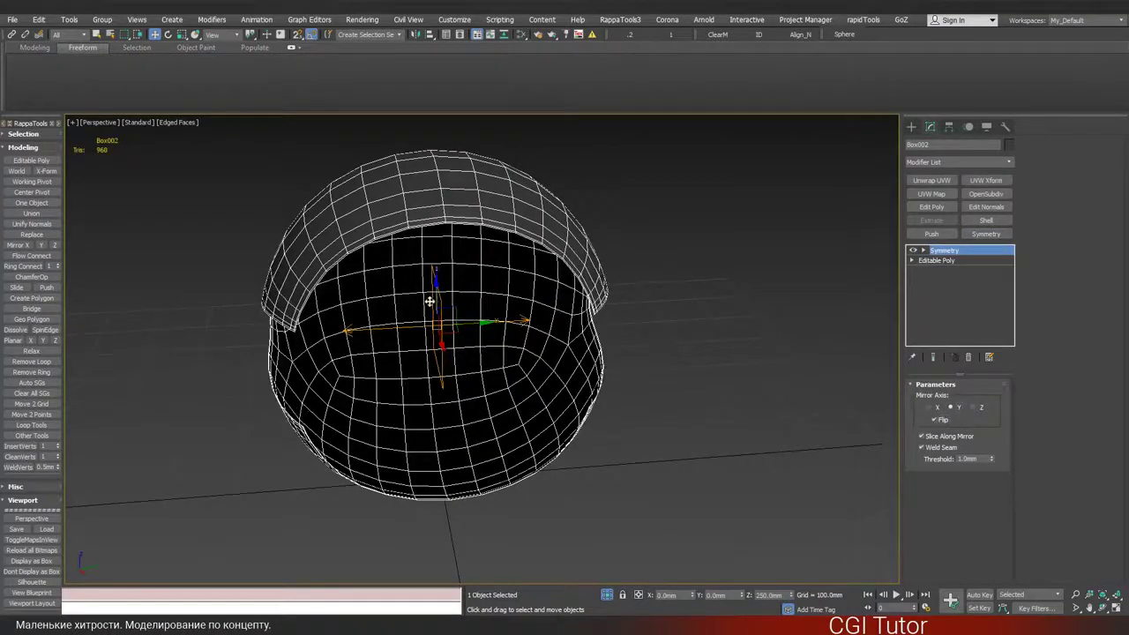
alt+middle_drag(430, 302, 448, 280)
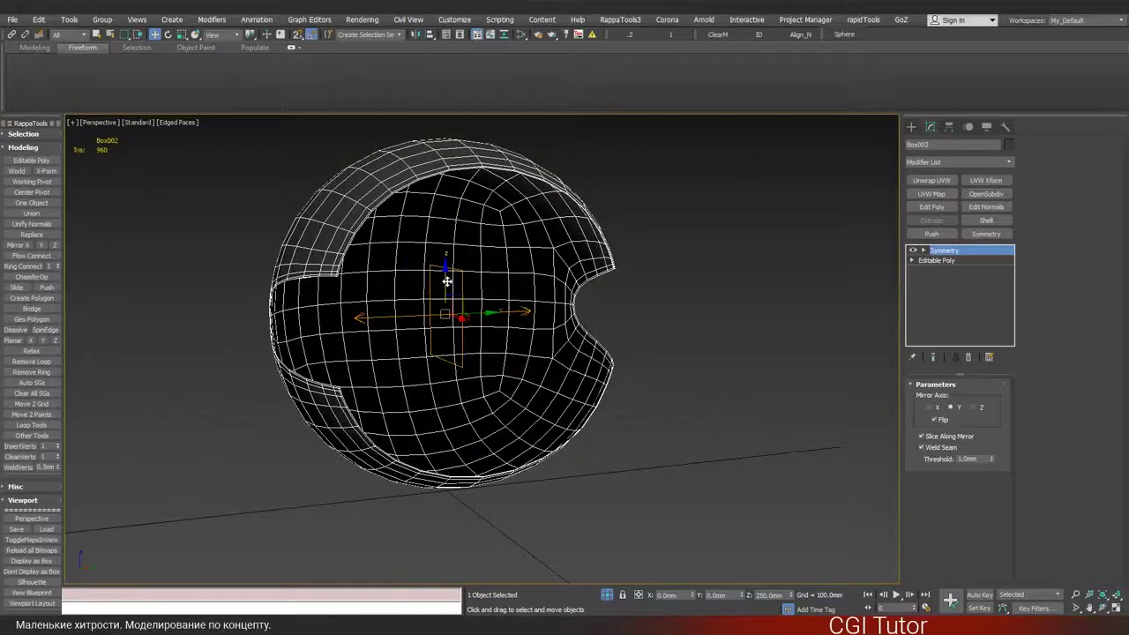
scroll(342, 278, up, 5)
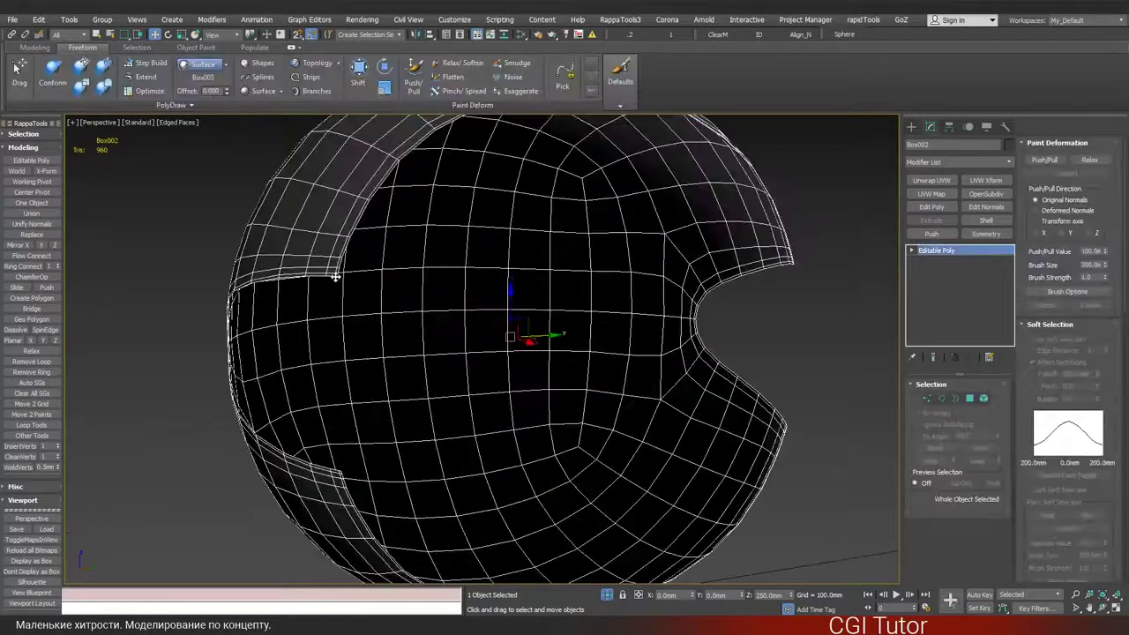
- Thicken the cut sphere with a Shell modifier of 3.7 mm outer amount and 2 segments, and collapse it into an Editable Poly
mouse_move(370, 288)
alt+middle_down()
mouse_move(344, 273)
mouse_move(367, 274)
alt+middle_up()
key(F4)
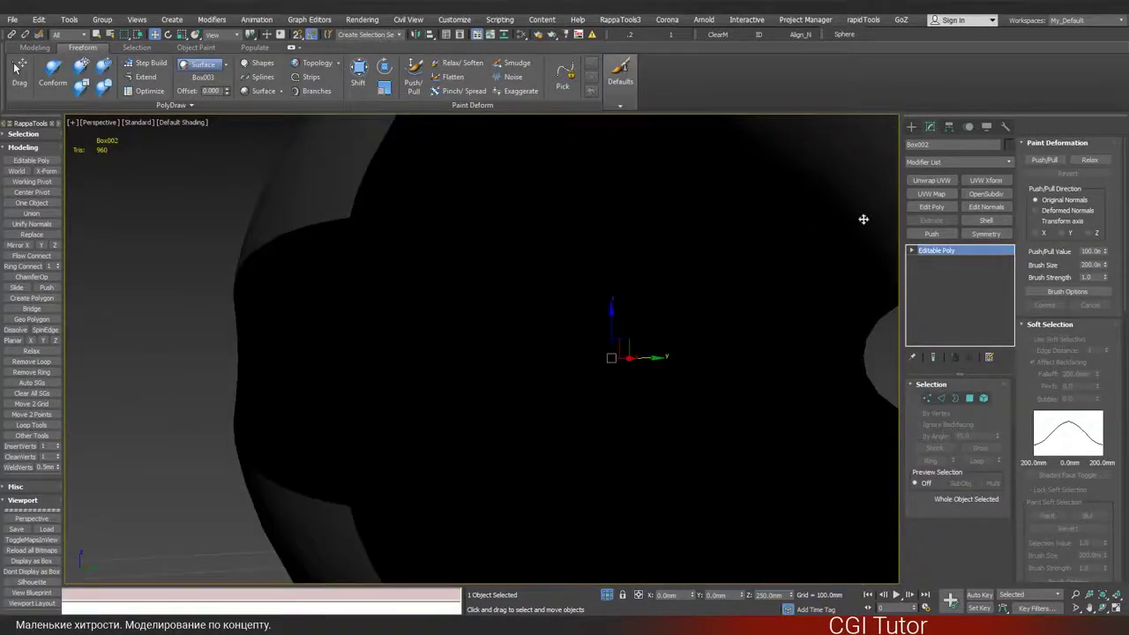
key(F4)
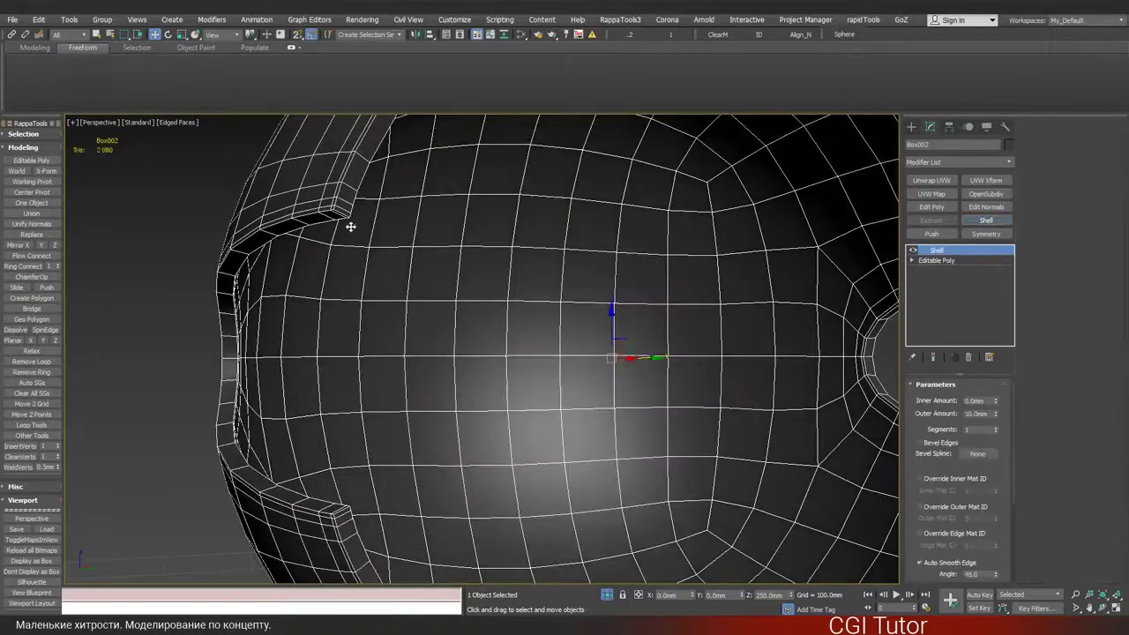
drag(996, 416, 996, 457)
alt+middle_drag(374, 247, 337, 201)
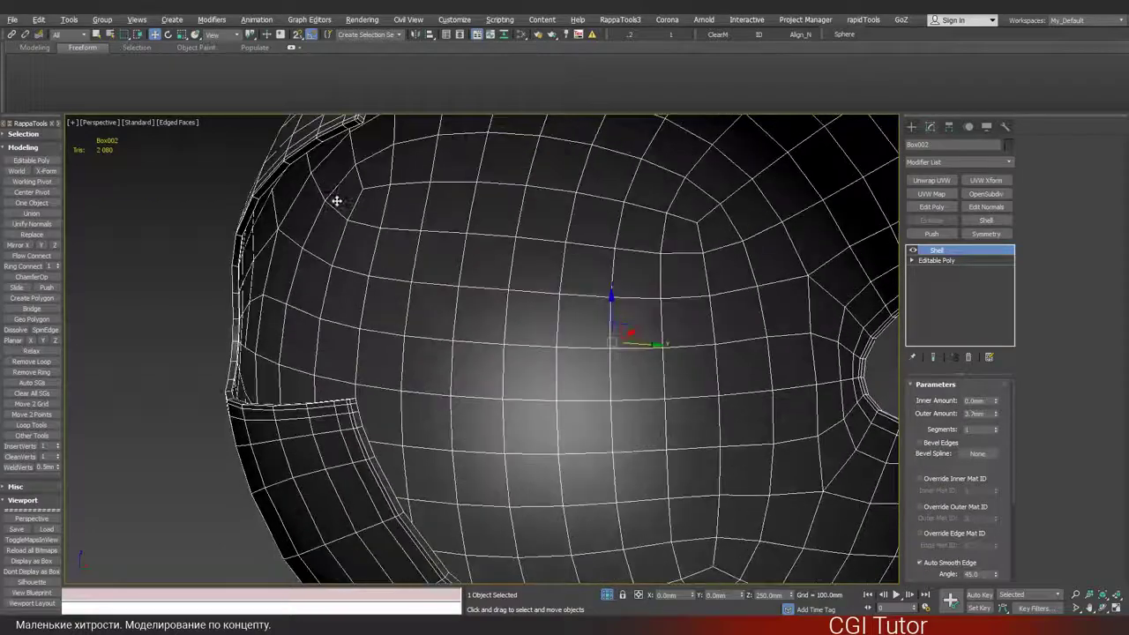
click(996, 427)
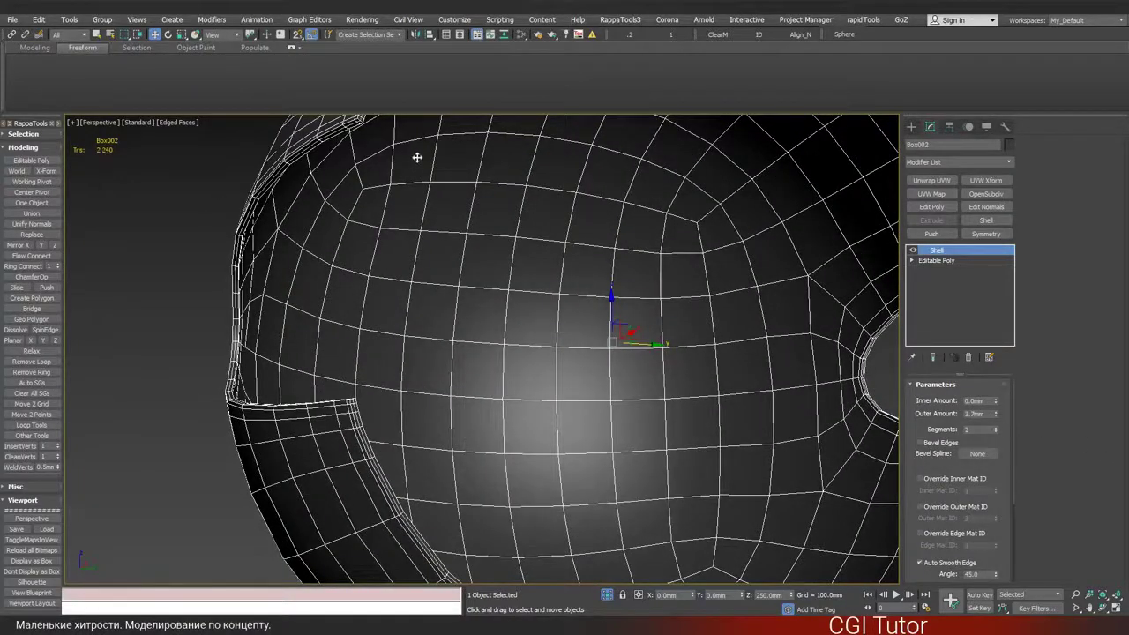
scroll(418, 157, down, 5)
alt+middle_drag(404, 221, 470, 256)
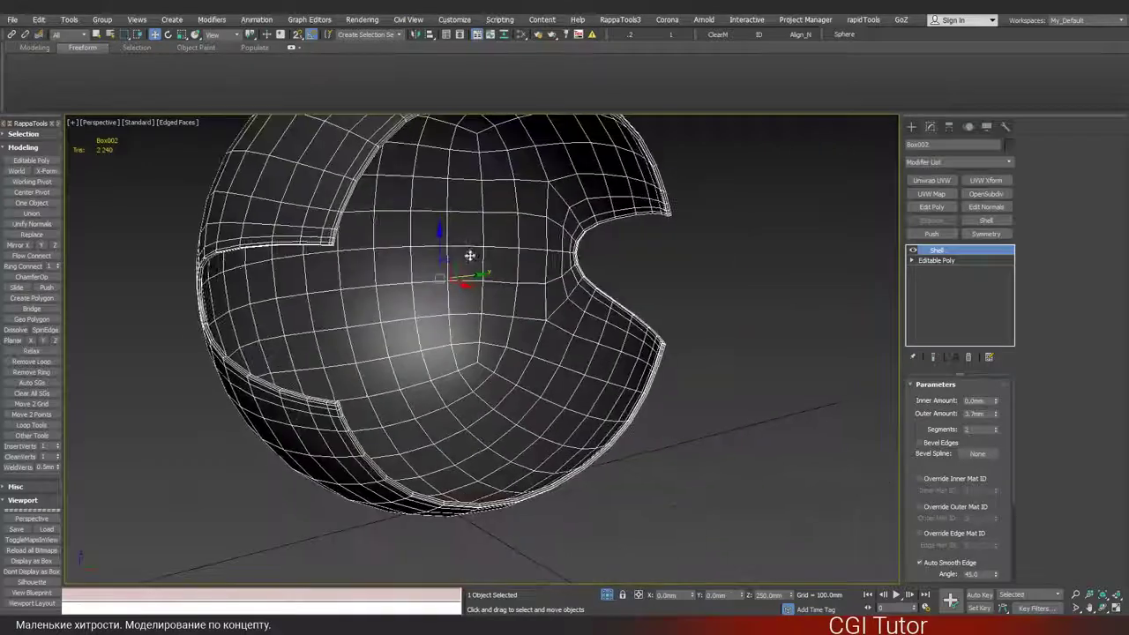
scroll(468, 253, down, 3)
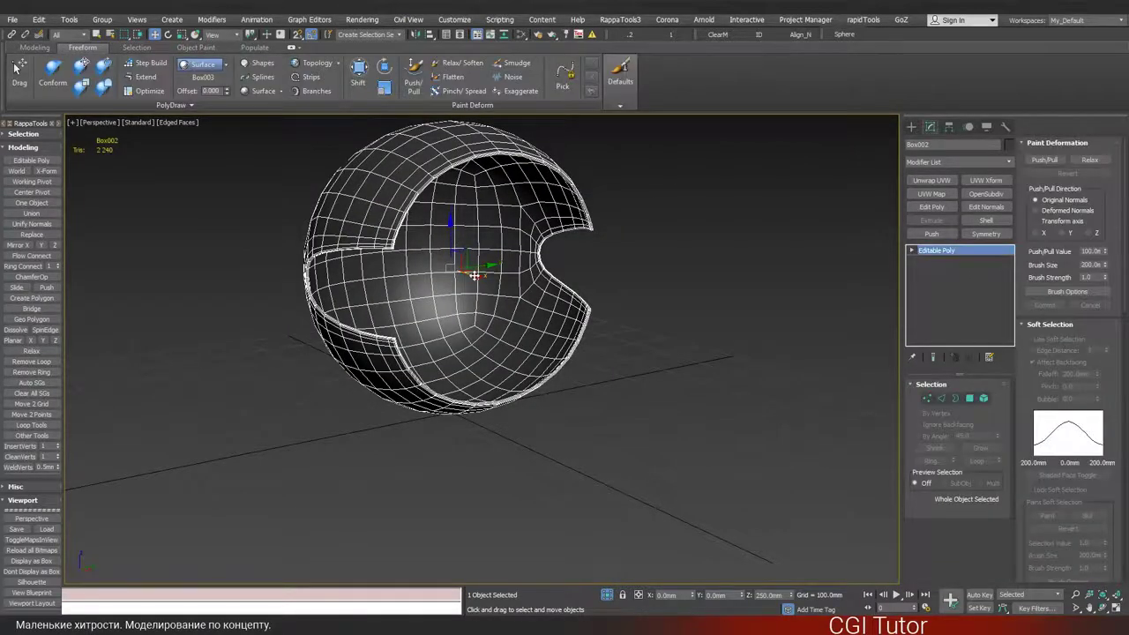
- Rotate the shelled sphere 15 degrees in the Front view so that its opening tilts upward
scroll(475, 276, down, 2)
key(alt+w)
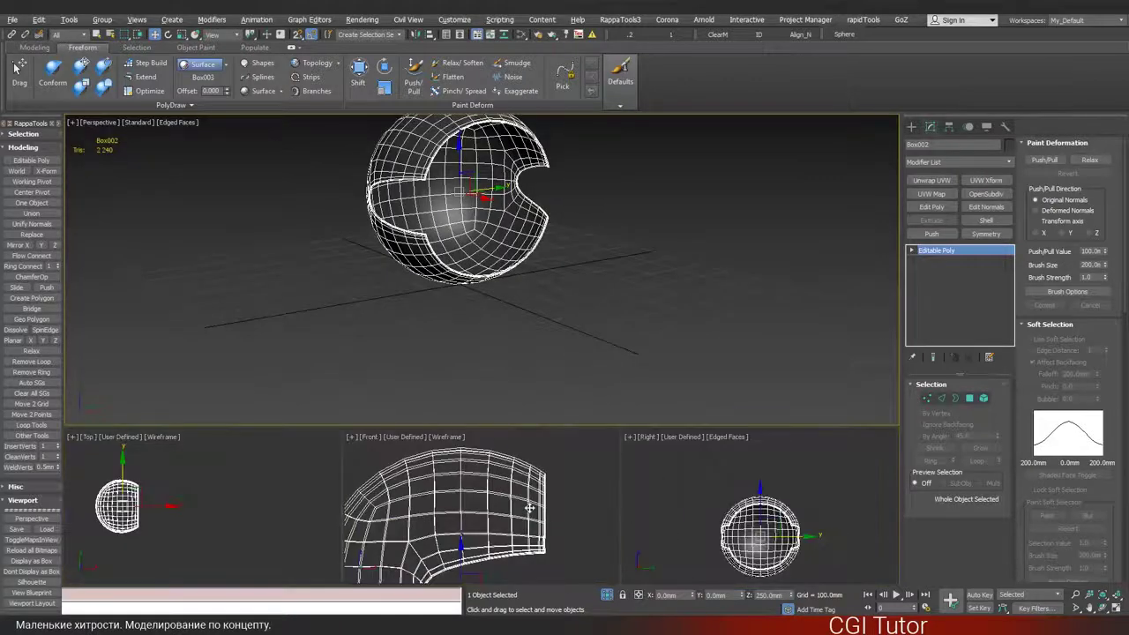
key(alt+w)
middle_drag(459, 435, 446, 412)
key(e)
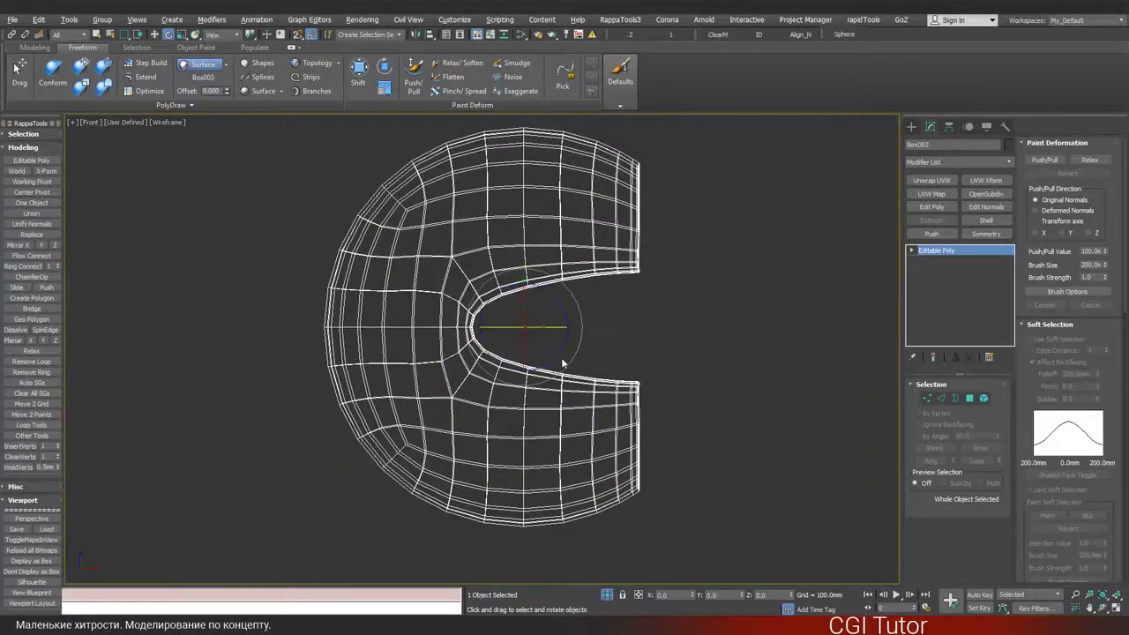
drag(557, 354, 562, 350)
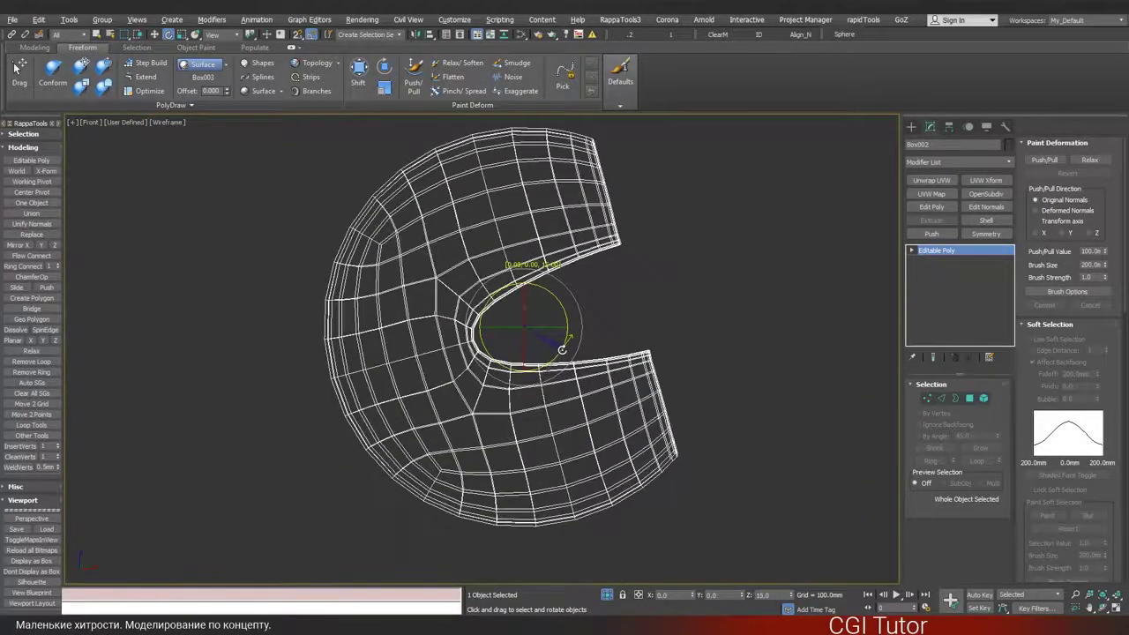
- Select the polygons at the very bottom of the tilted sphere in the Front view
middle_drag(565, 404, 556, 327)
click(968, 399)
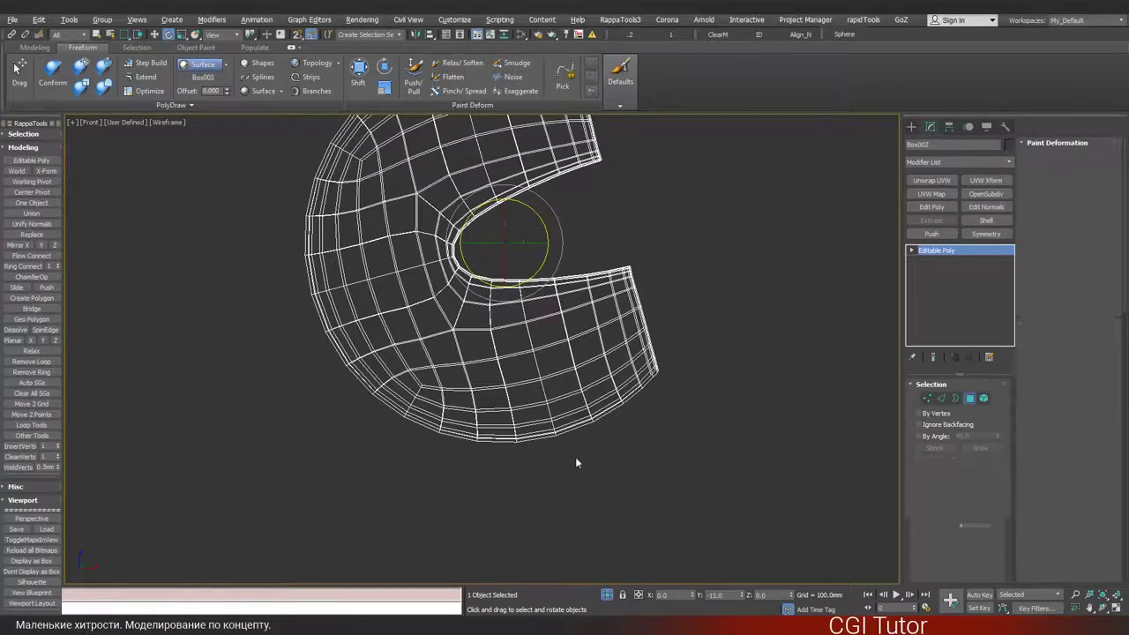
key(alt+w)
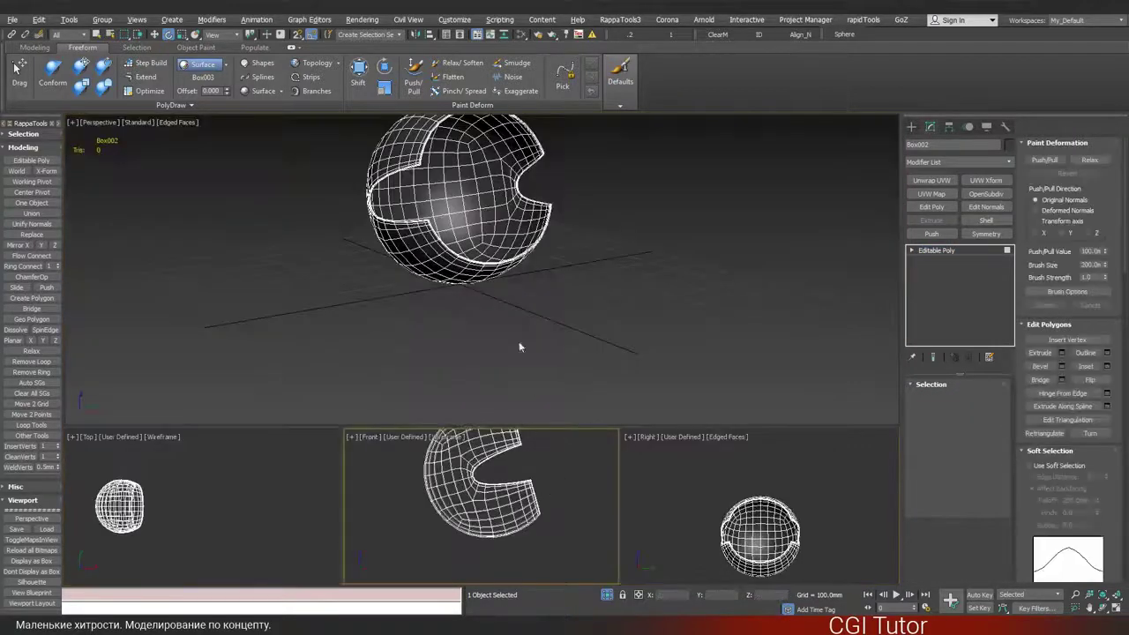
alt+middle_drag(460, 307, 514, 295)
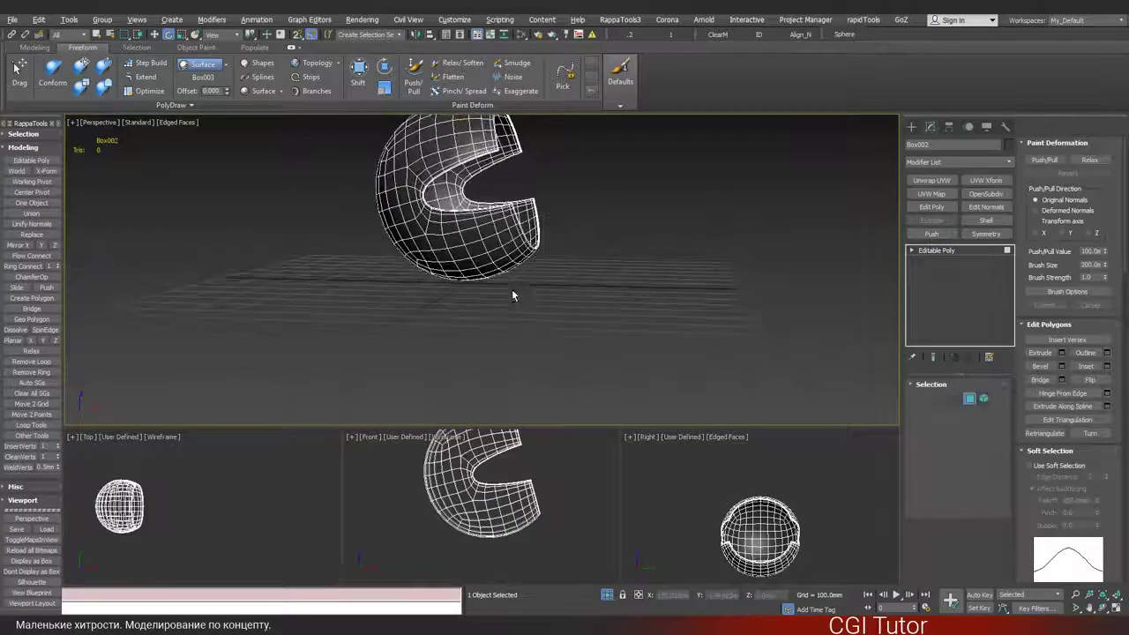
key(alt+w)
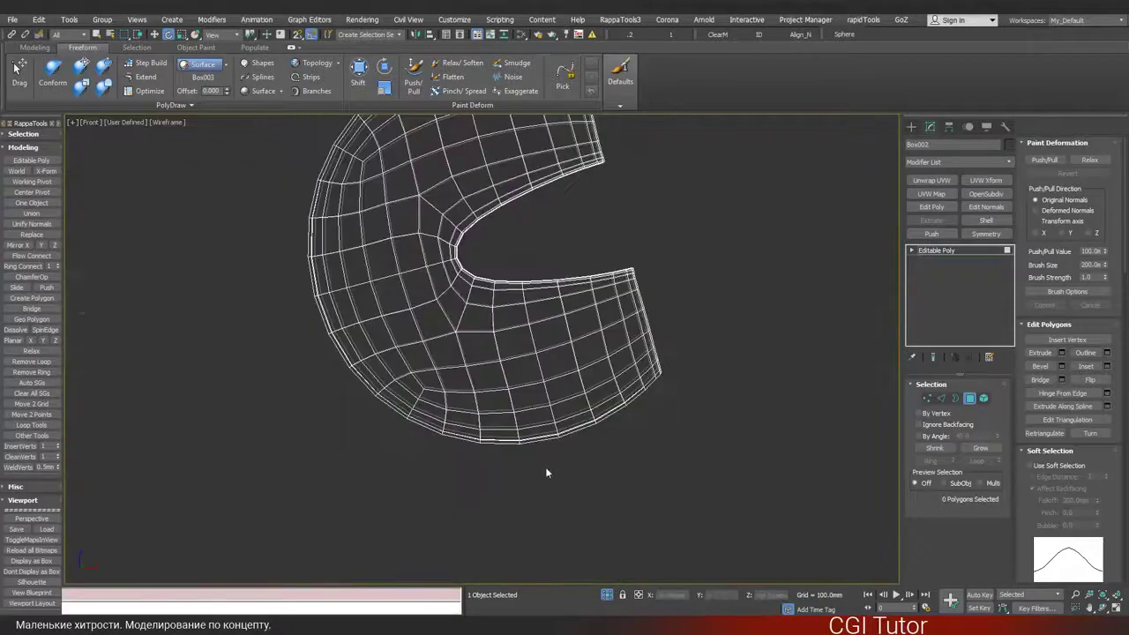
drag(470, 443, 470, 436)
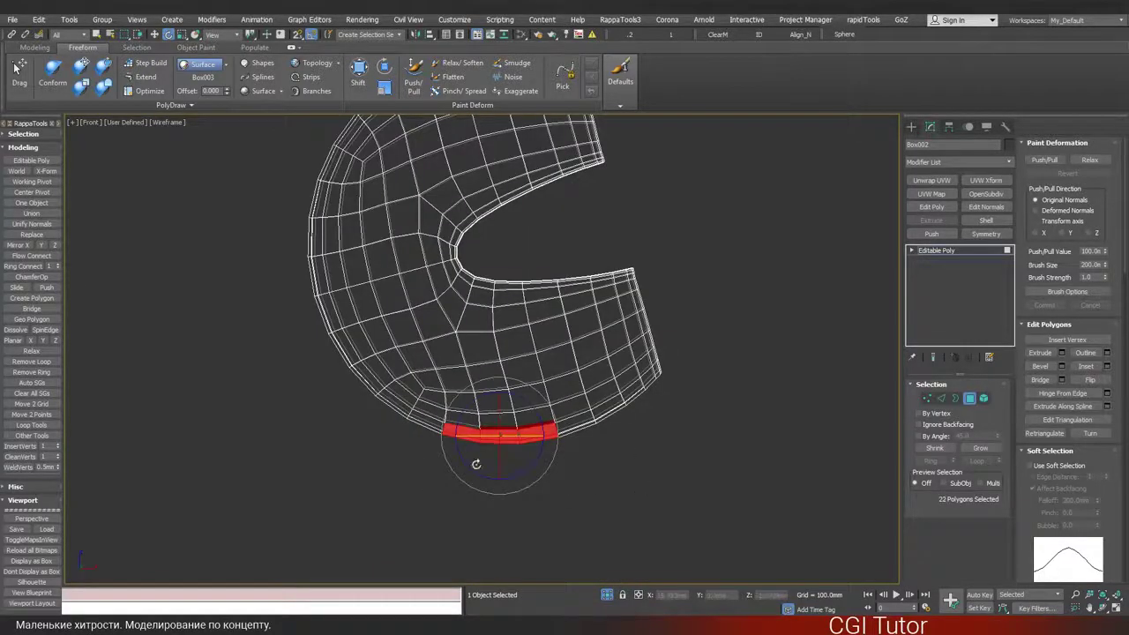
- Add the missing polygons along the edge of the selected patch on the sphere's outer underside
key(alt+w)
middle_click(535, 315)
key(alt+w)
key(z)
alt+middle_drag(520, 397, 589, 385)
scroll(521, 313, down, 4)
alt+middle_drag(579, 305, 532, 255)
ctrl+click(535, 253)
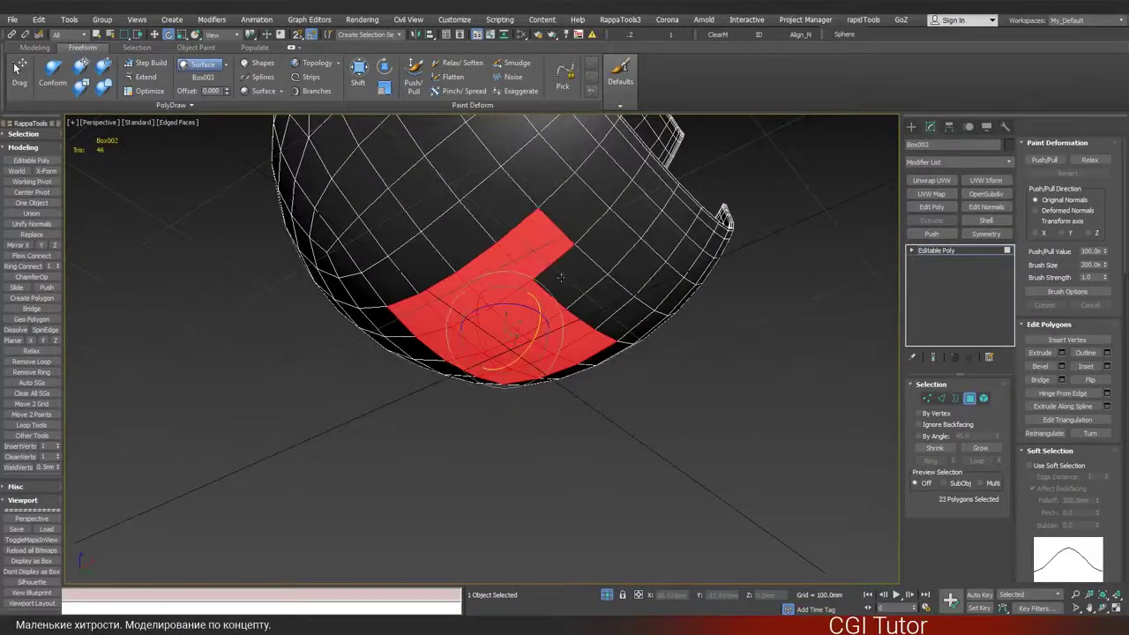
ctrl+click(572, 290)
ctrl+click(603, 315)
ctrl+click(622, 323)
- Deselect the polygons on the sphere's inner surface, keeping only the square patch of 16 polygons on its outer underside
alt+middle_drag(669, 302, 399, 367)
alt+click(446, 362)
alt+click(439, 319)
alt+click(478, 277)
alt+click(488, 318)
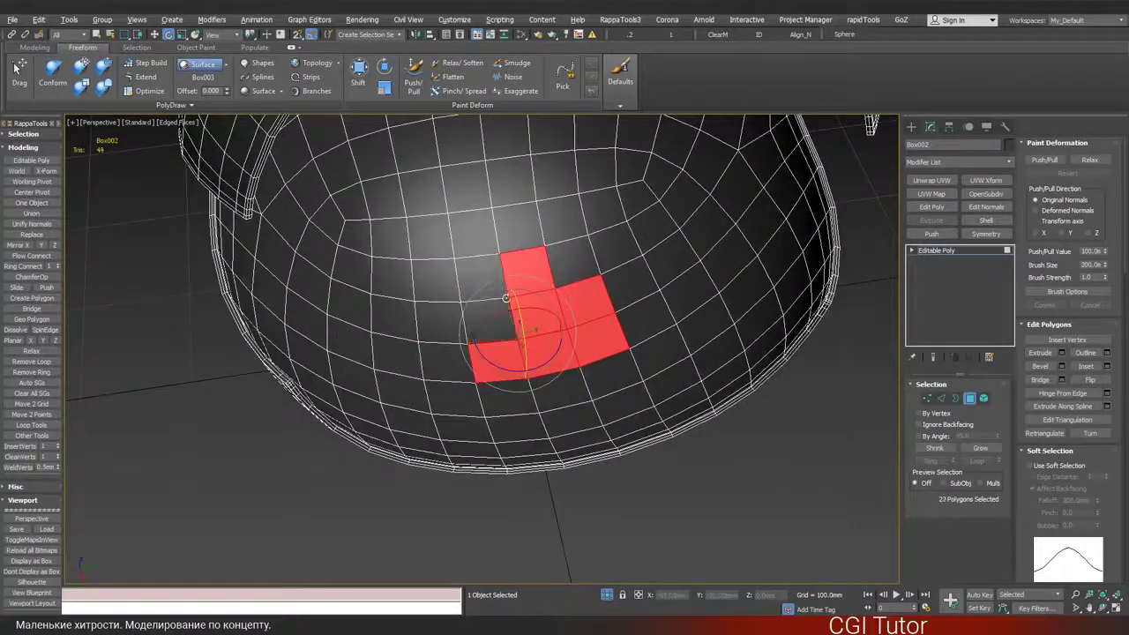
alt+click(525, 273)
alt+click(534, 311)
alt+click(581, 307)
alt+click(501, 360)
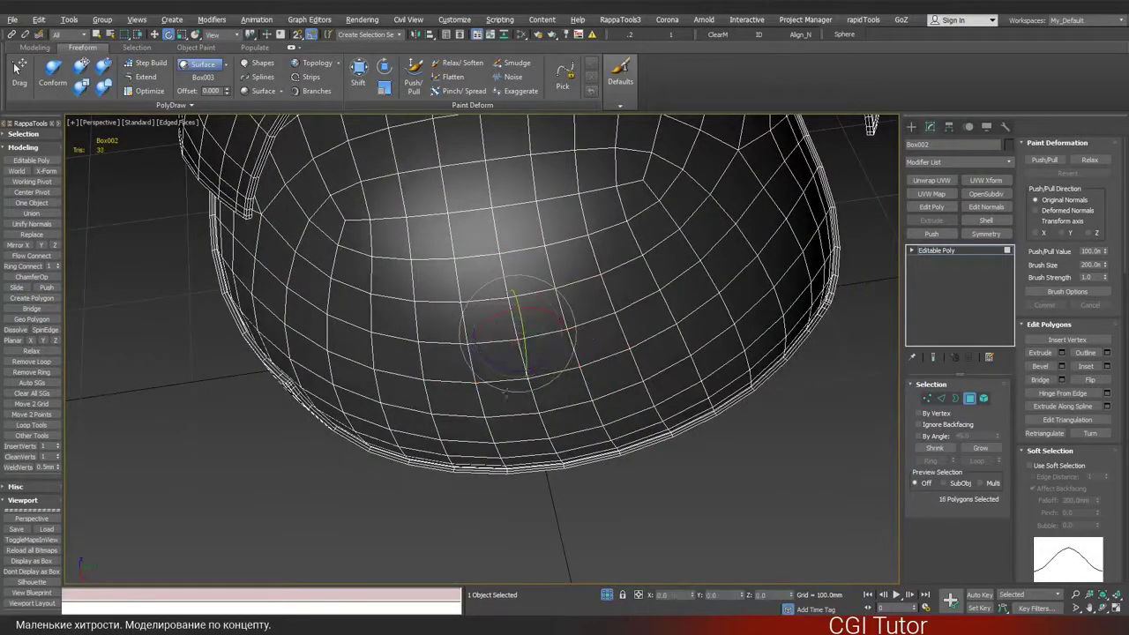
alt+middle_drag(503, 357, 582, 142)
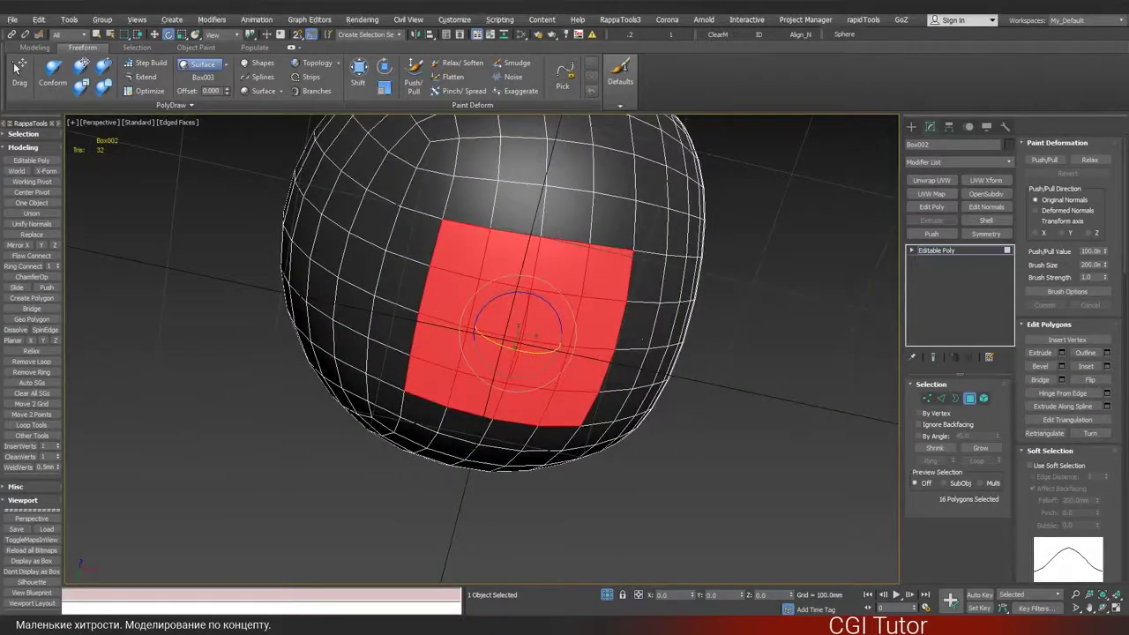
- Inset the underside patch as a group by about 31.5 mm and Regularize the inner polygons into a circle
click(1107, 366)
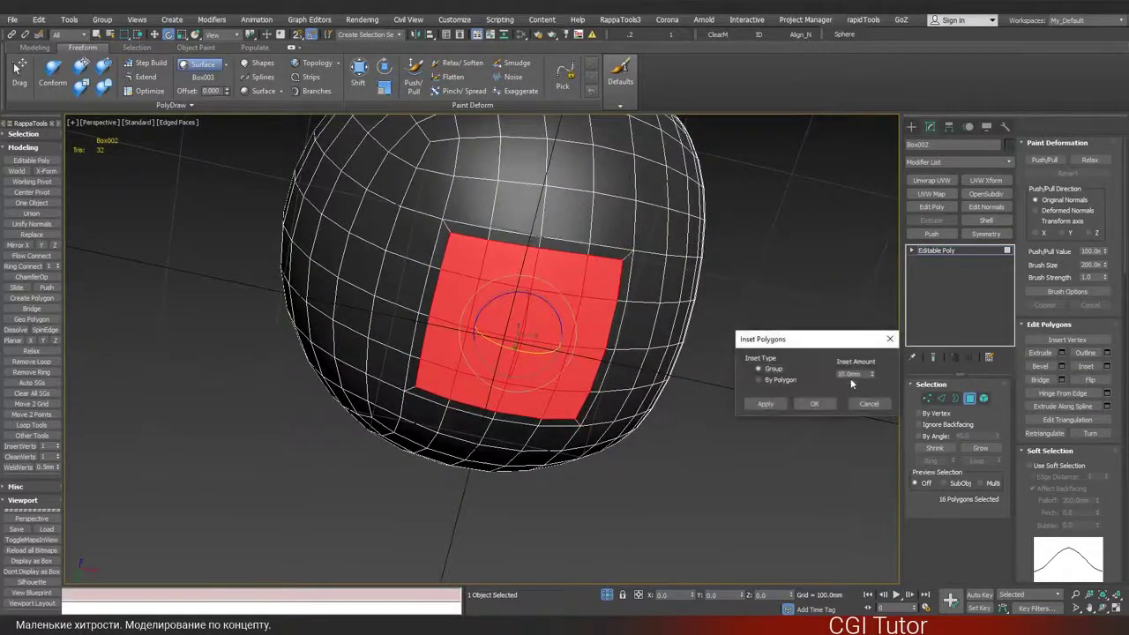
drag(872, 377, 865, 286)
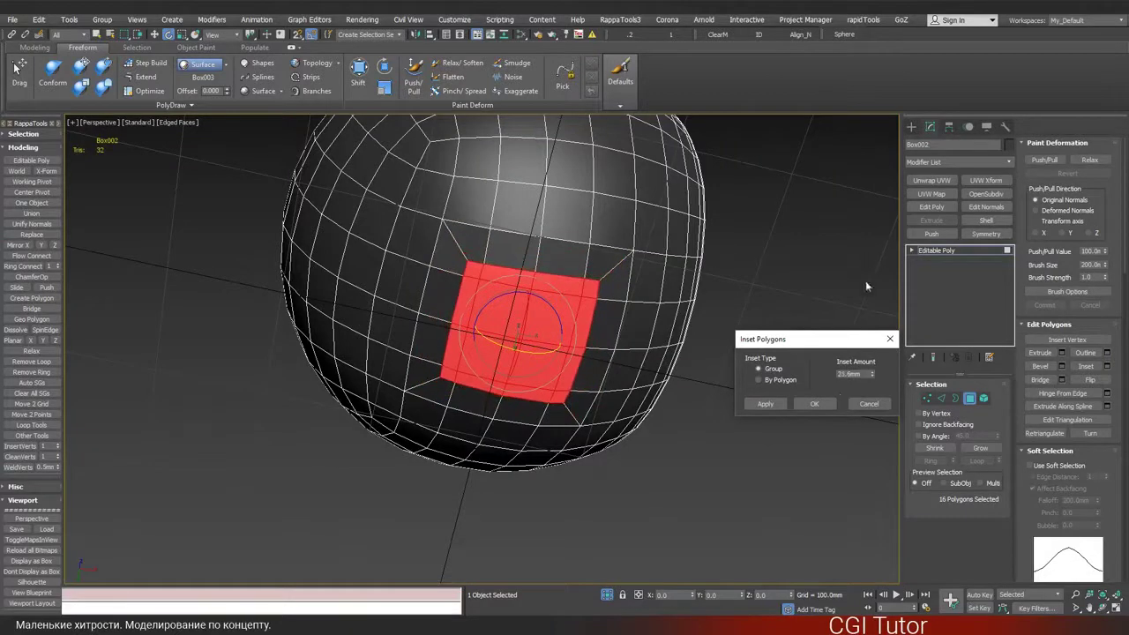
click(821, 407)
right_click(522, 311)
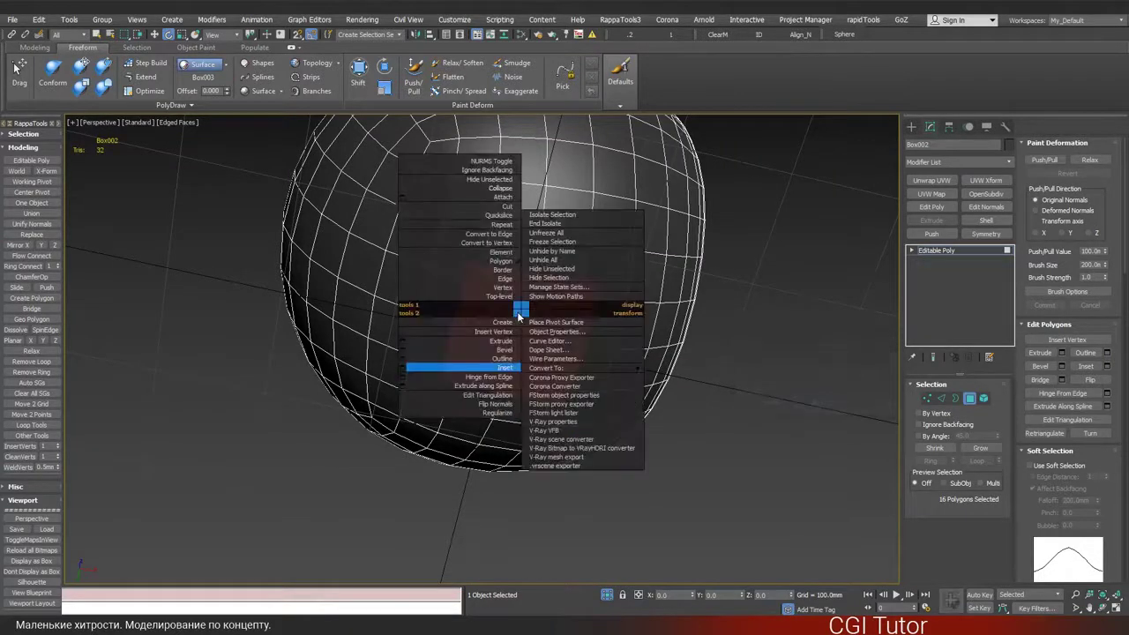
click(500, 413)
- Scale the circular polygon patch down slightly and adjust its position on the sphere's underside
key(r)
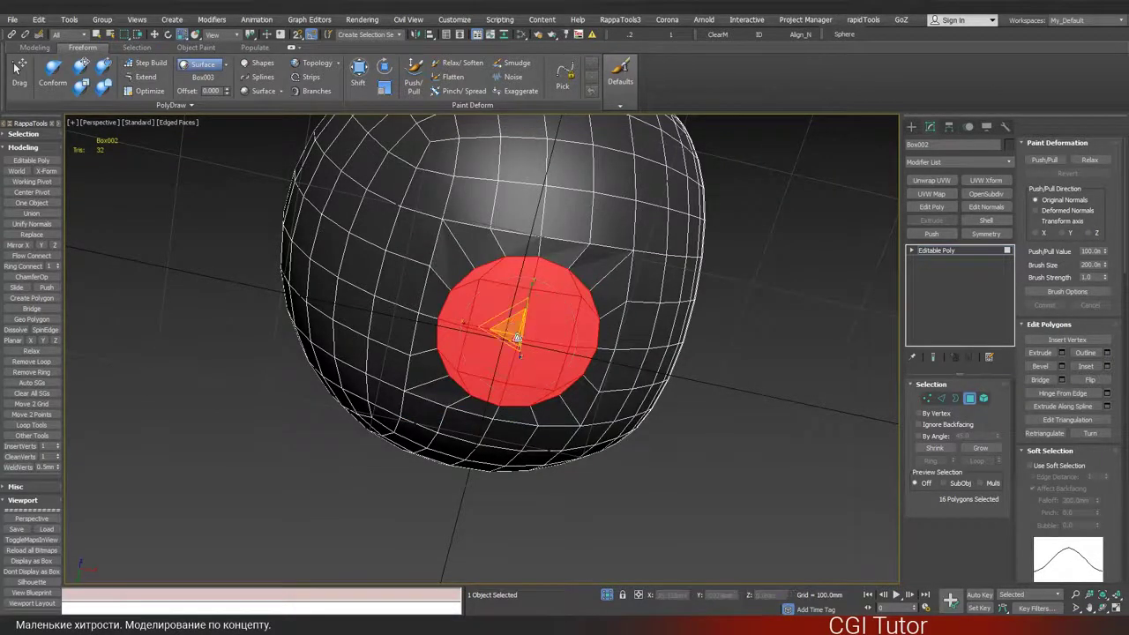
drag(515, 329, 515, 337)
key(w)
alt+middle_drag(534, 302, 528, 324)
alt+middle_drag(571, 280, 524, 342)
- Inset the circular patch by a small amount to leave a narrow ring, and delete the inner polygons to open a hole
click(1108, 368)
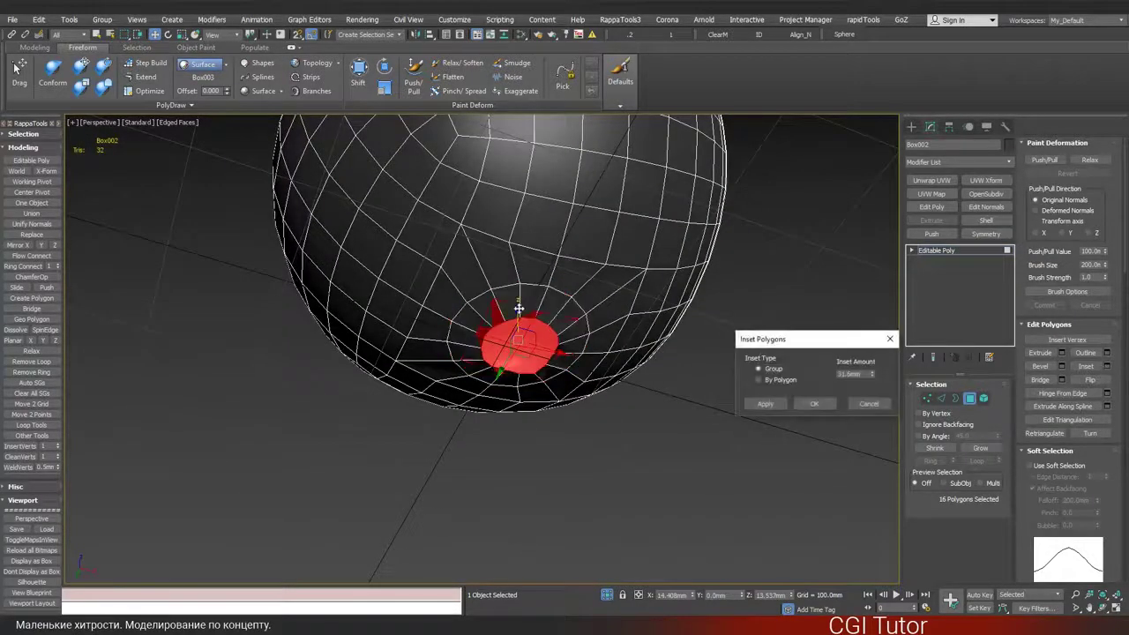
scroll(730, 374, up, 3)
right_click(872, 376)
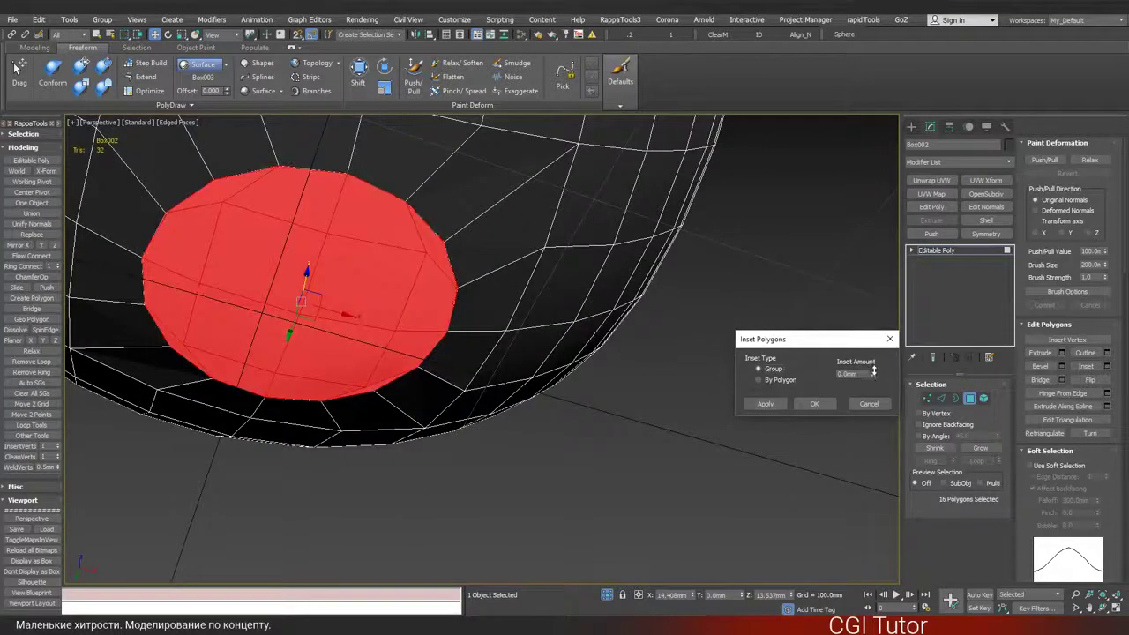
drag(874, 371, 875, 349)
click(814, 403)
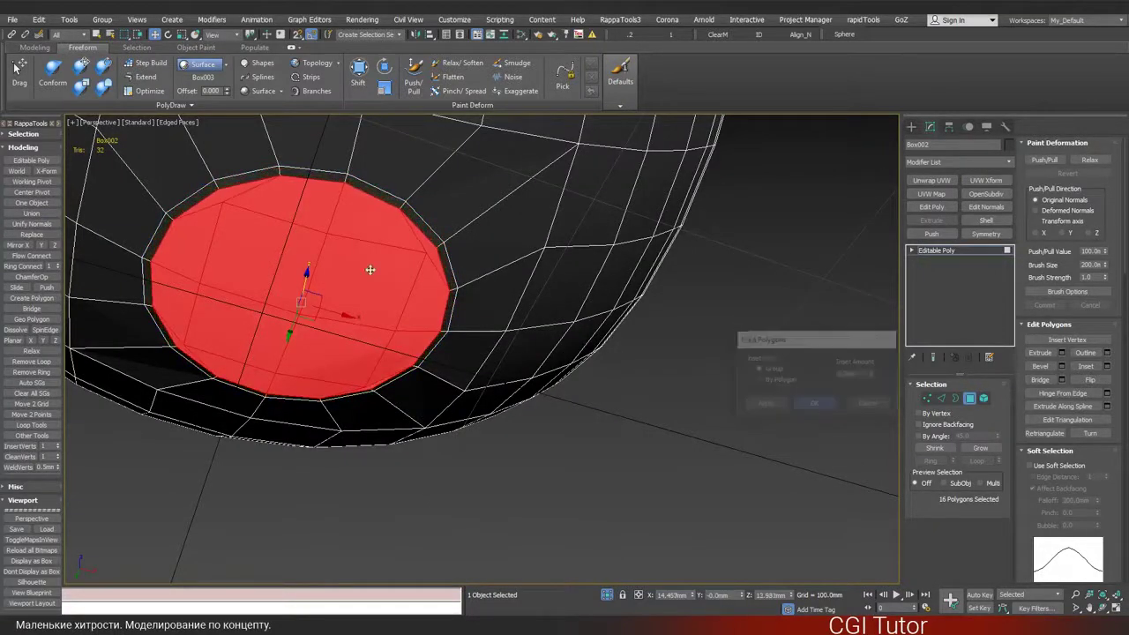
alt+middle_drag(370, 269, 361, 285)
key(Delete)
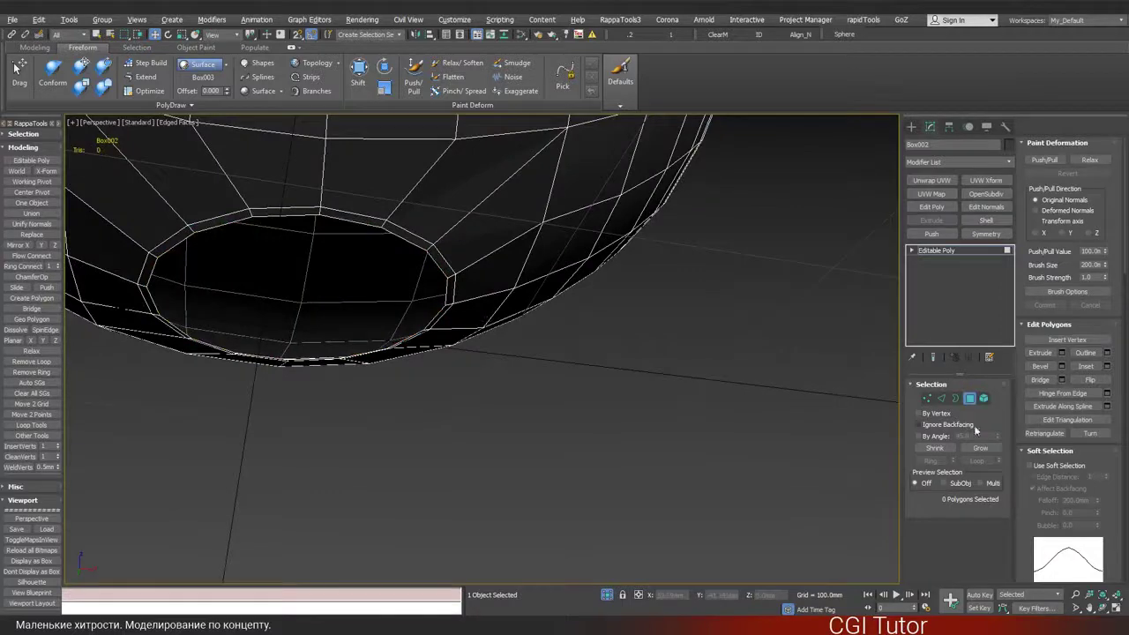
- Extrude the border of the underside hole about 75 mm straight down as a neck and flatten its lower edge along Z
key(3)
click(359, 221)
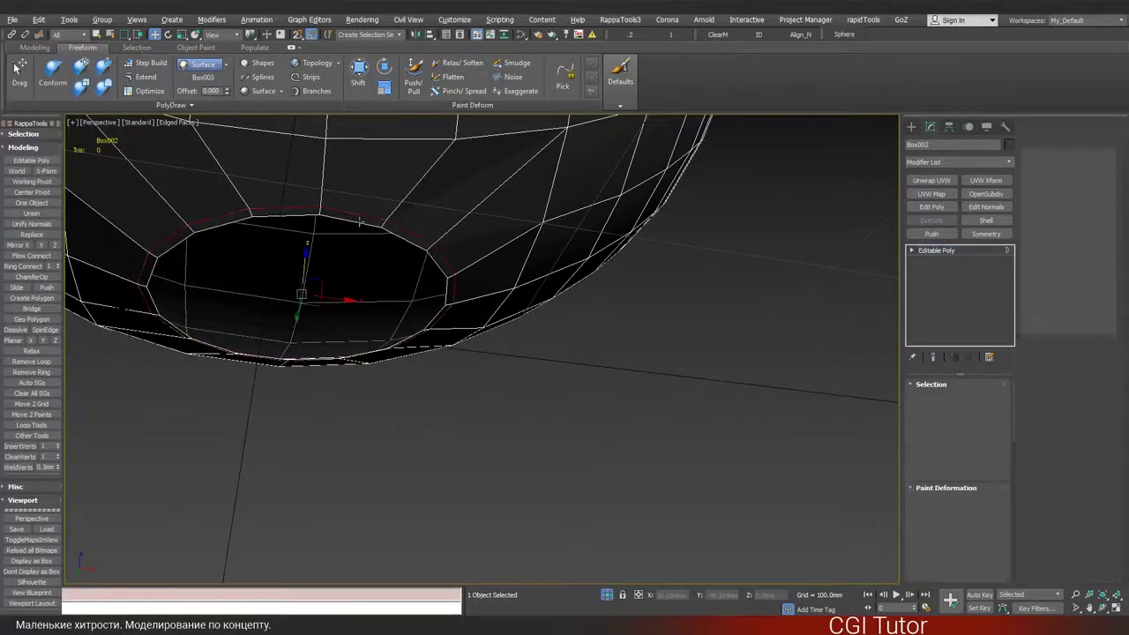
alt+middle_drag(361, 221, 434, 221)
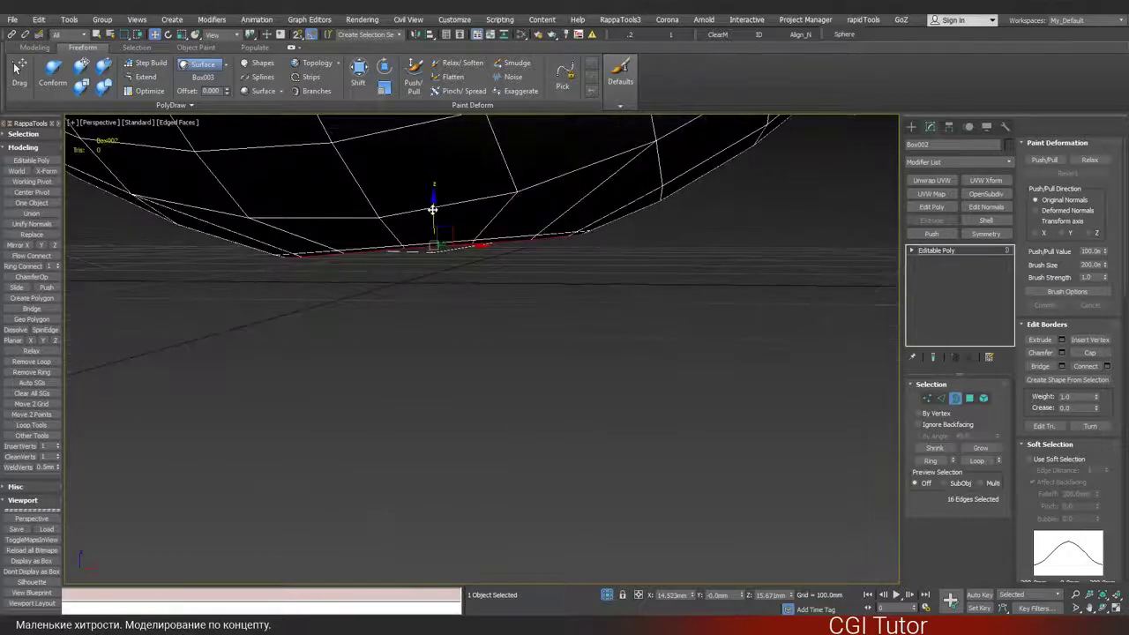
shift+drag(433, 209, 431, 380)
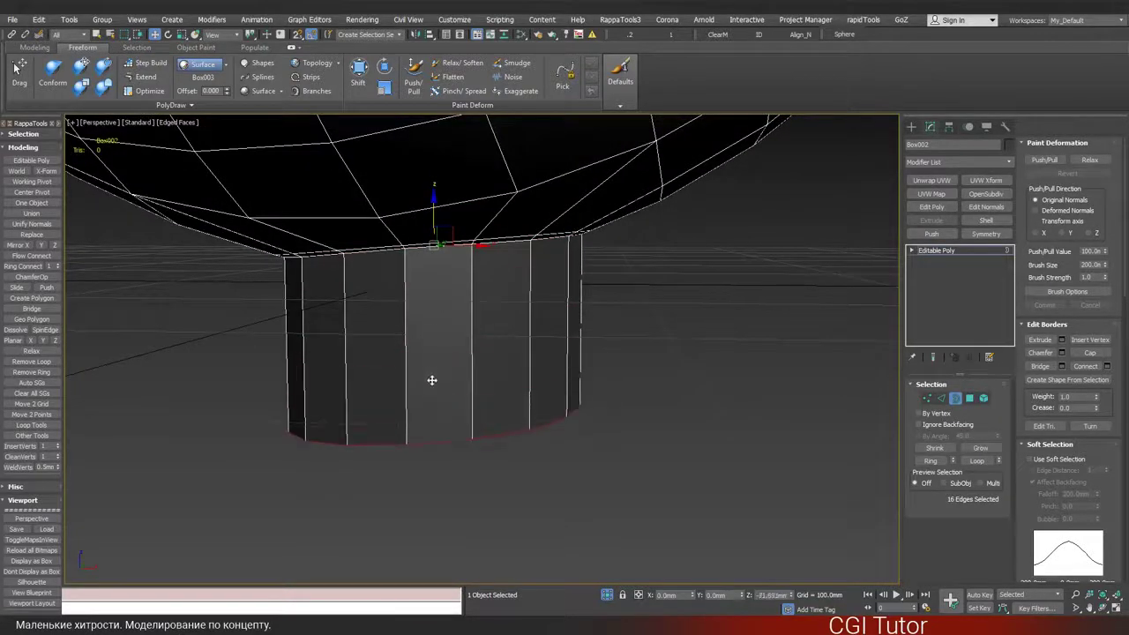
middle_drag(455, 326, 453, 245)
scroll(453, 245, down, 3)
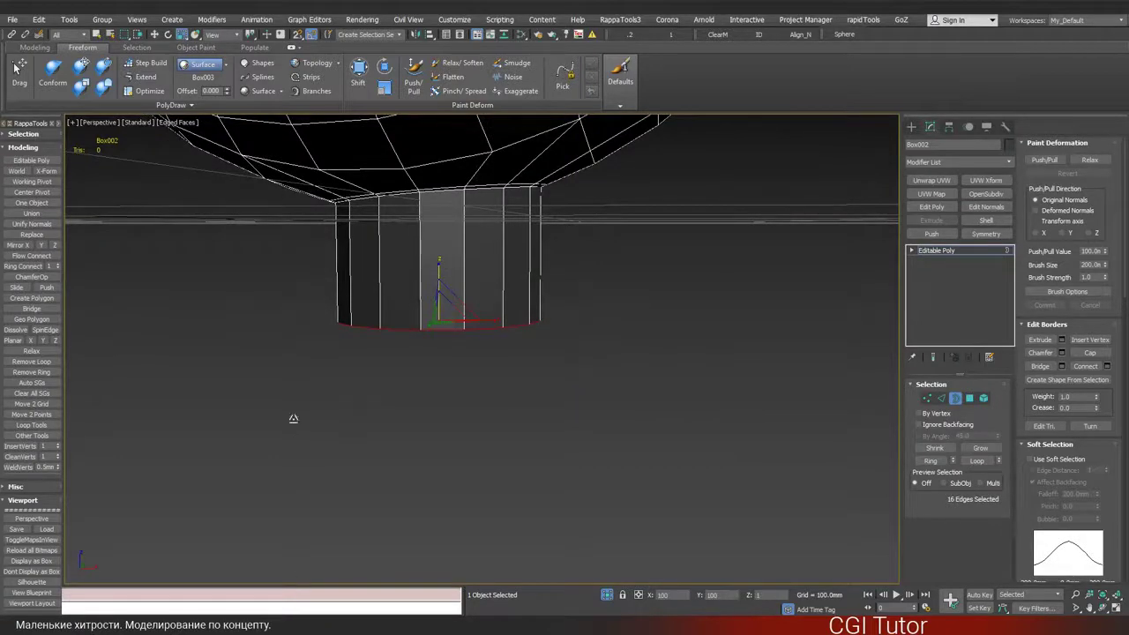
mouse_move(459, 323)
alt+middle_down()
mouse_move(409, 267)
mouse_move(408, 332)
mouse_move(446, 332)
alt+middle_up()
key(w)
- Exit isolation to compare with the reference photo, and shorten the neck by raising its lower border about 51 mm
scroll(461, 318, down, 4)
click(607, 596)
middle_drag(306, 386, 391, 395)
scroll(485, 356, down, 5)
scroll(354, 390, up, 5)
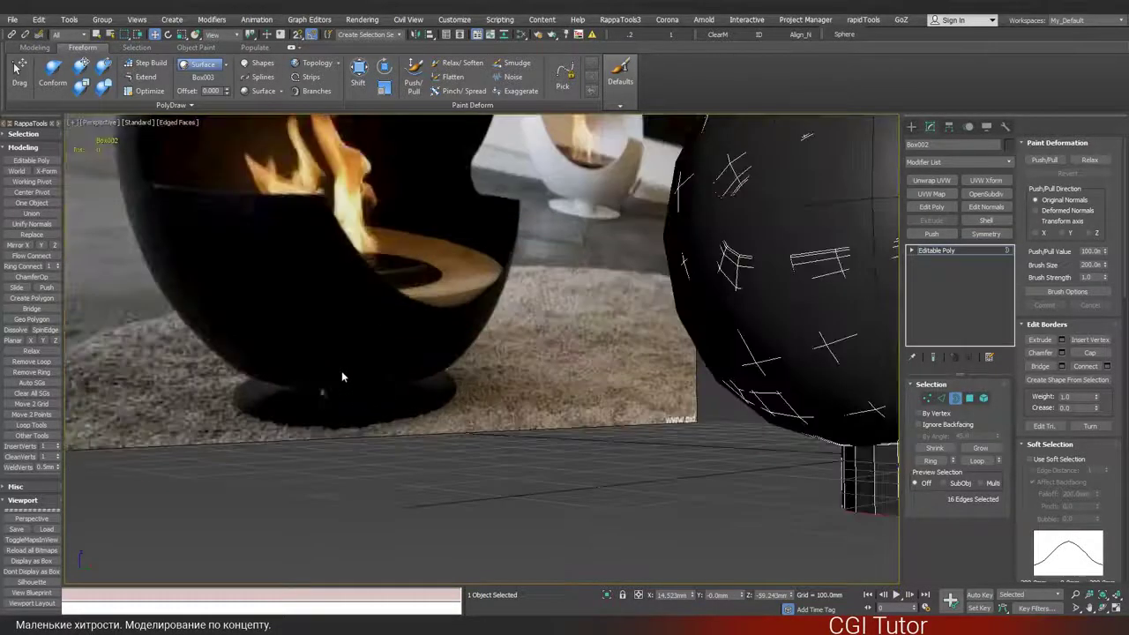
middle_drag(701, 449, 549, 410)
drag(653, 440, 648, 410)
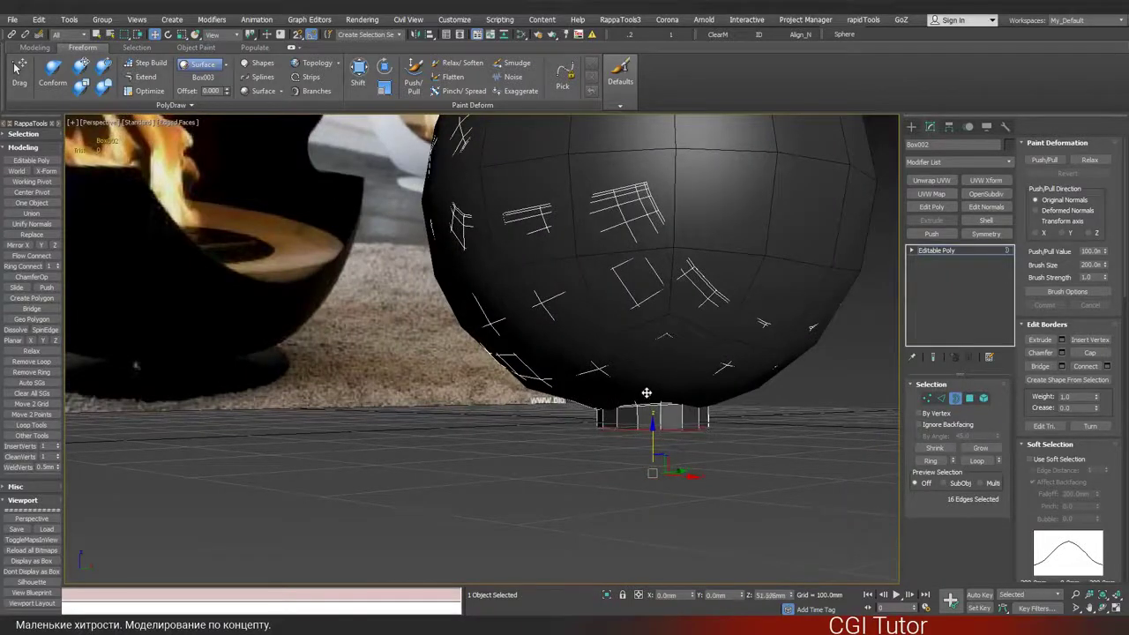
alt+middle_drag(652, 400, 679, 467)
- Extrude the neck's lower border outward into a flat circular base plate, matching its diameter to the reference photo
key(r)
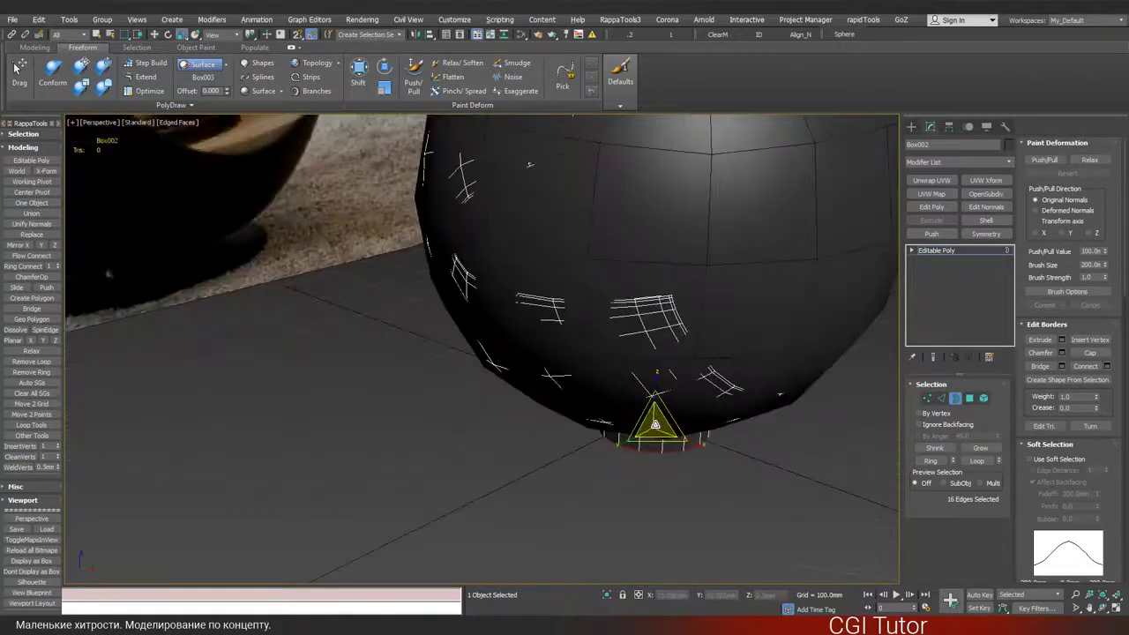
shift+drag(655, 423, 660, 309)
scroll(661, 291, down, 4)
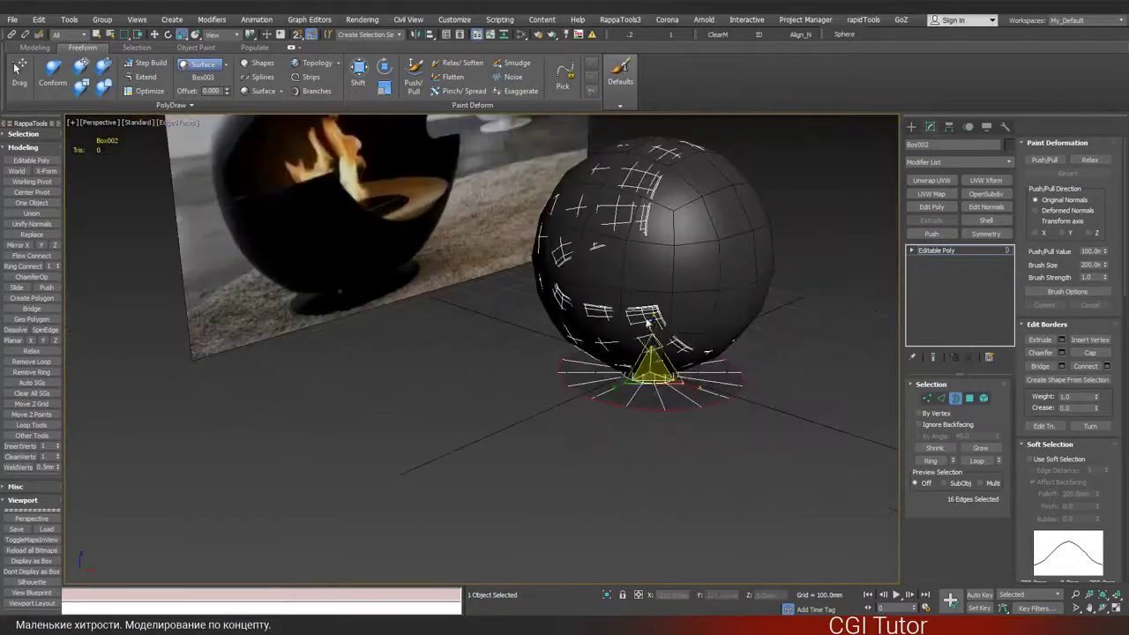
alt+middle_drag(658, 295, 660, 346)
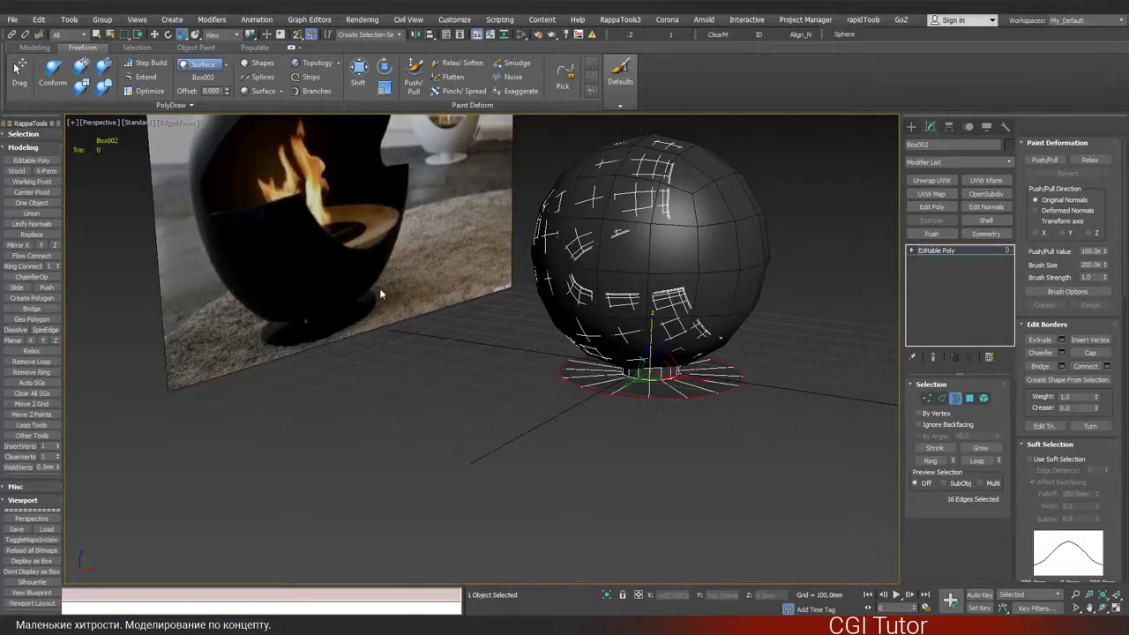
alt+middle_drag(653, 376, 660, 373)
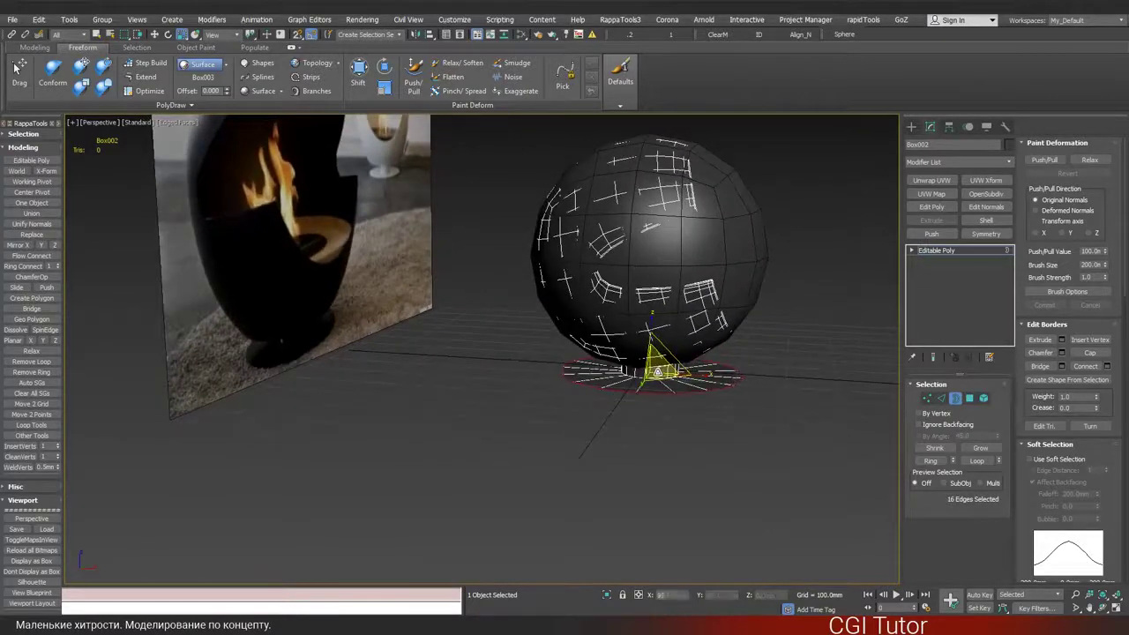
- Extrude the base plate's outer border about 7 mm down as a rim, and scale a narrow lip inward on its underside
key(w)
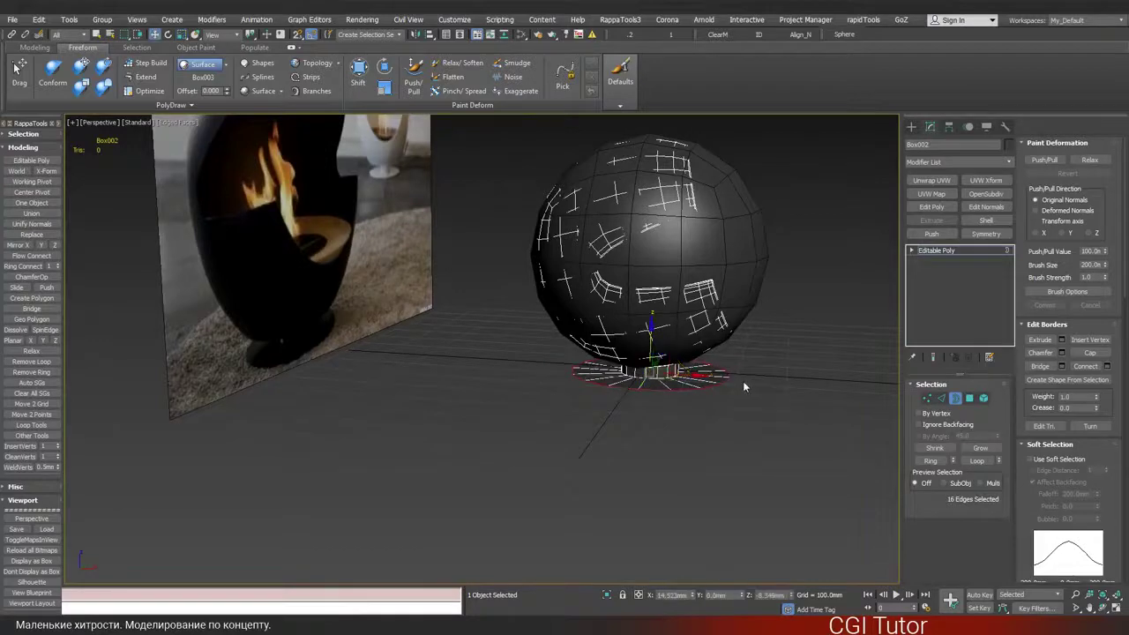
alt+middle_drag(743, 381, 678, 401)
scroll(657, 383, up, 4)
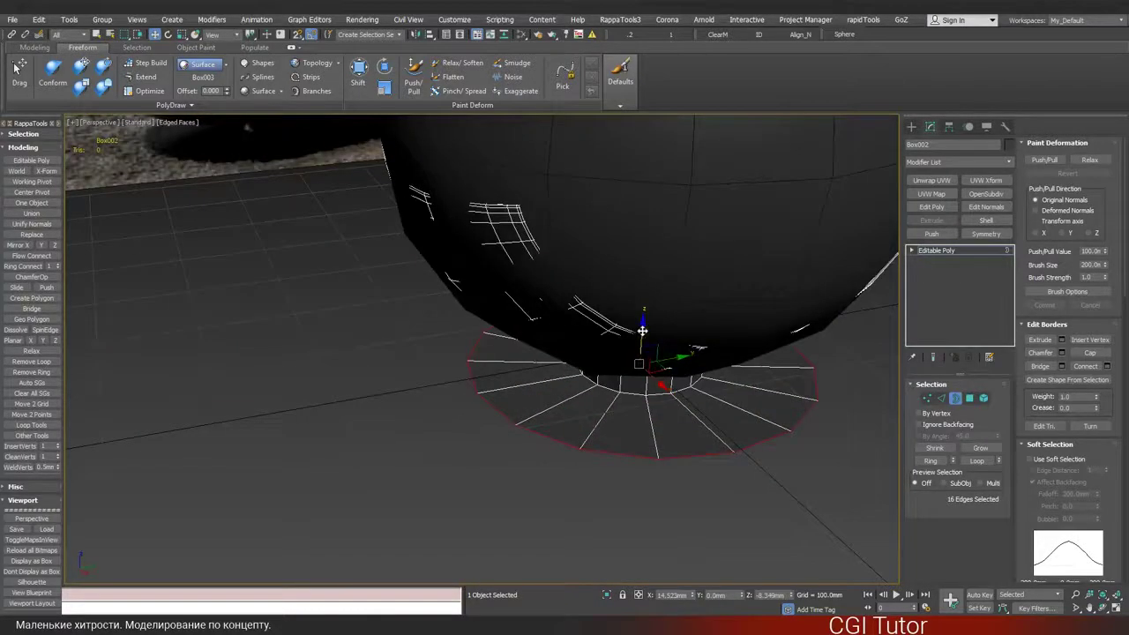
drag(642, 332, 642, 336)
alt+middle_drag(646, 415, 656, 355)
key(r)
shift+drag(641, 375, 641, 380)
alt+middle_drag(642, 295, 488, 477)
- Insert supporting edge loops near the base plate's outer edge and on both sides of its joint with the neck
scroll(592, 408, up, 3)
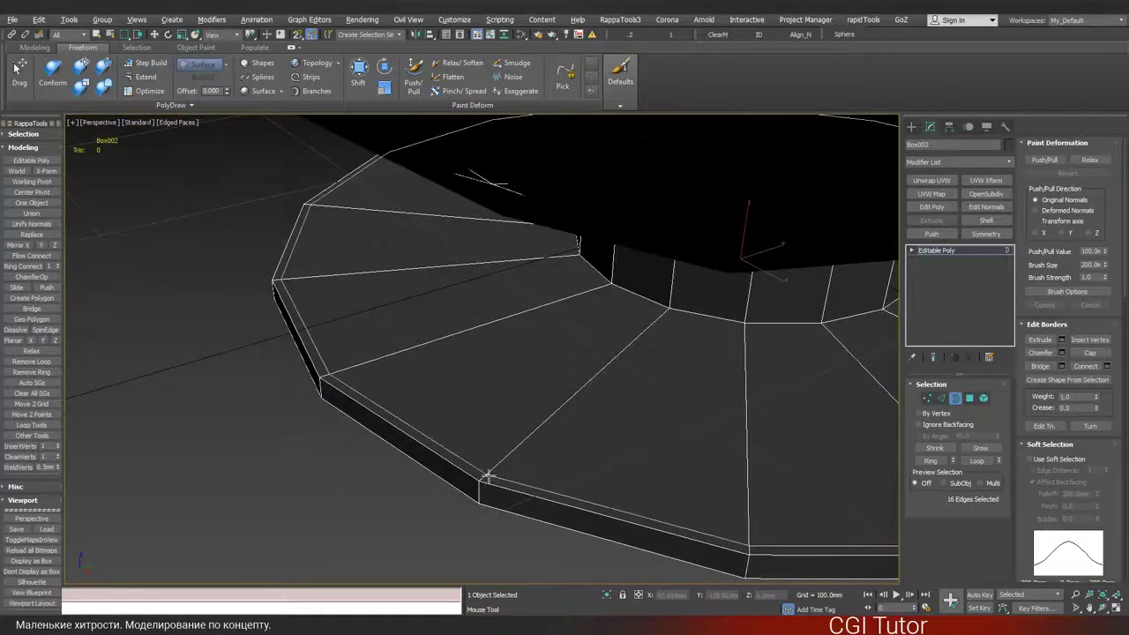
click(489, 477)
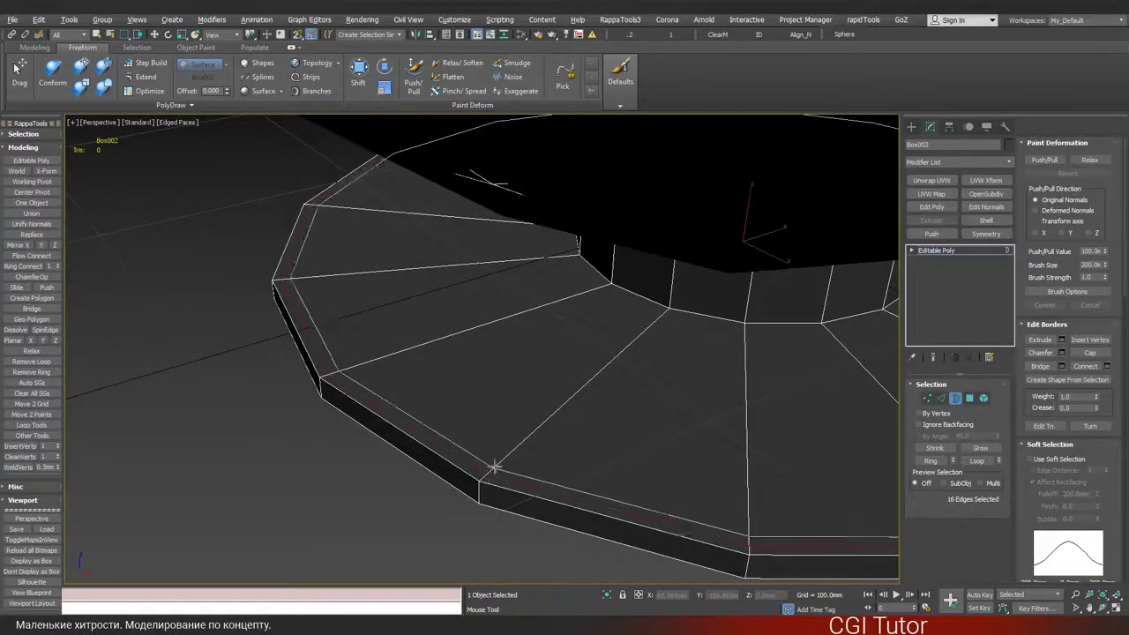
click(663, 313)
click(670, 302)
alt+middle_drag(637, 343, 615, 350)
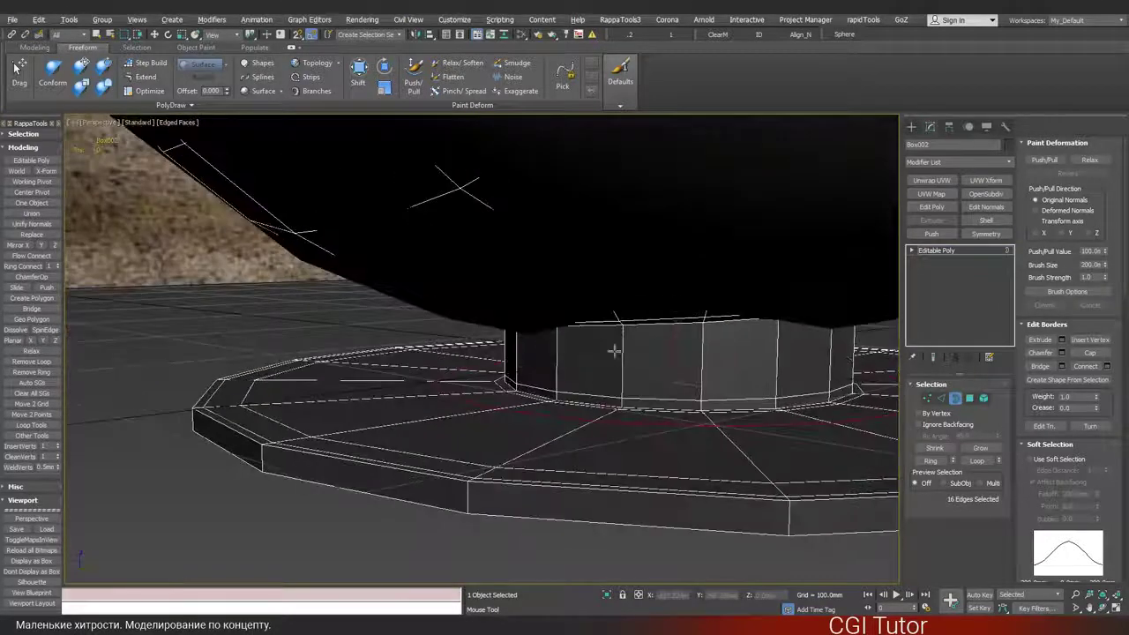
- Insert further edge loops around the neck and the base plate's outer rim, and leave border editing
click(694, 377)
alt+middle_drag(694, 378, 419, 369)
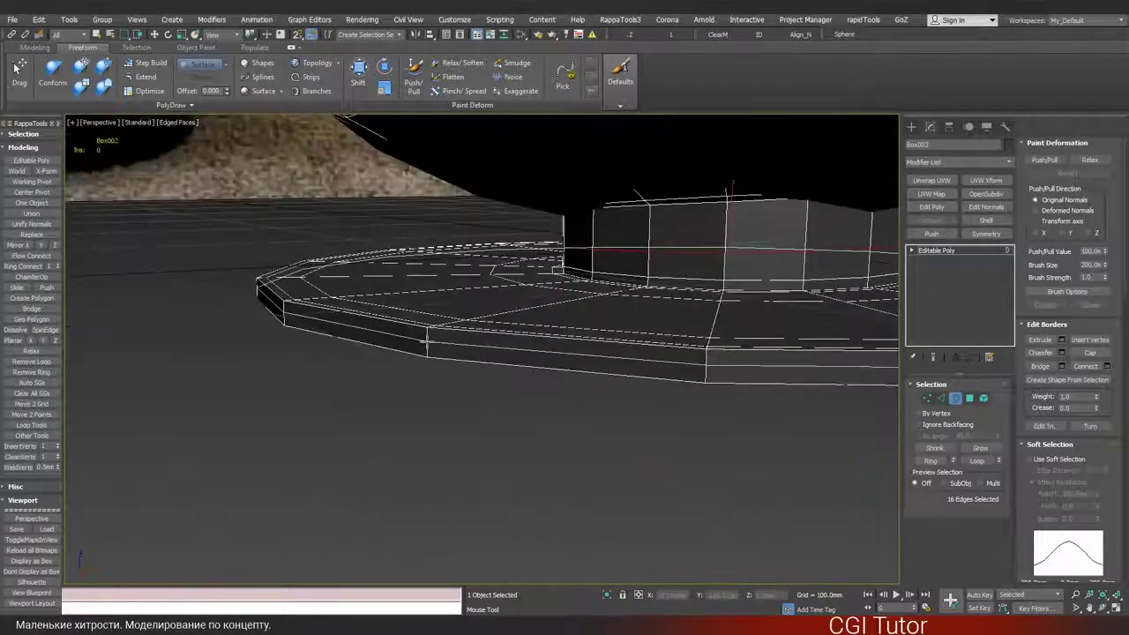
click(428, 342)
right_click(489, 368)
alt+middle_drag(490, 338, 284, 250)
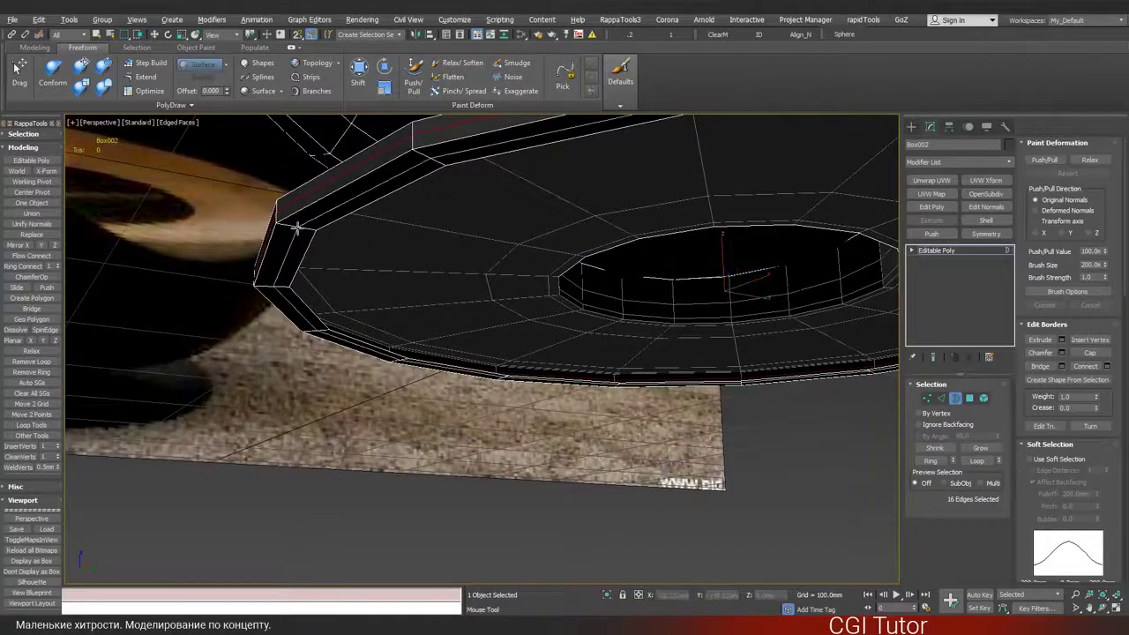
scroll(300, 237, down, 4)
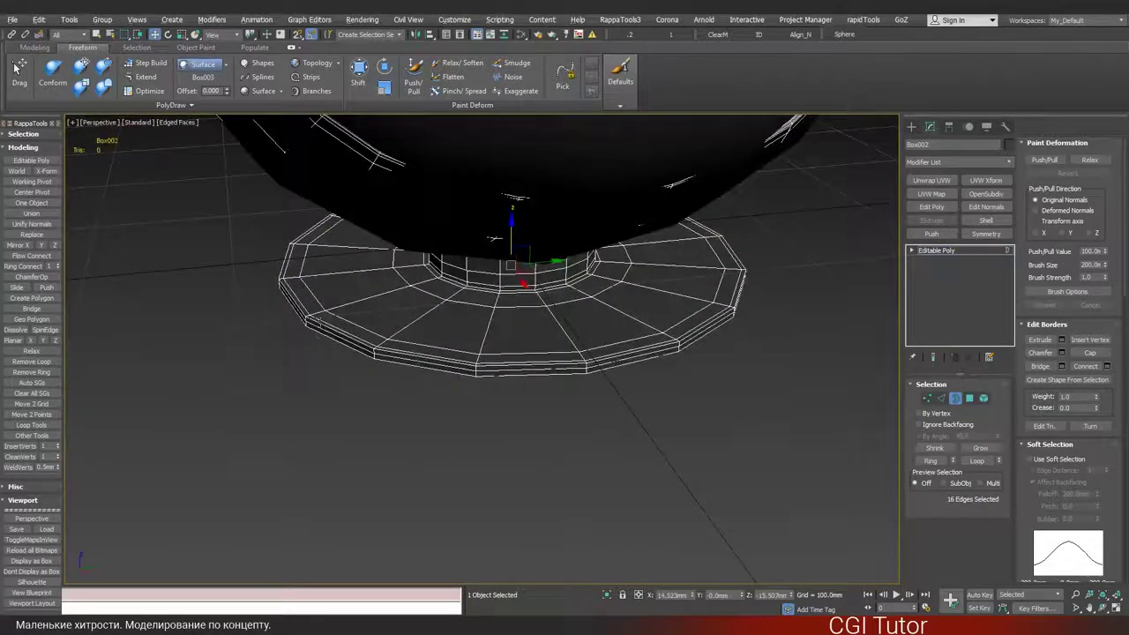
scroll(321, 318, up, 3)
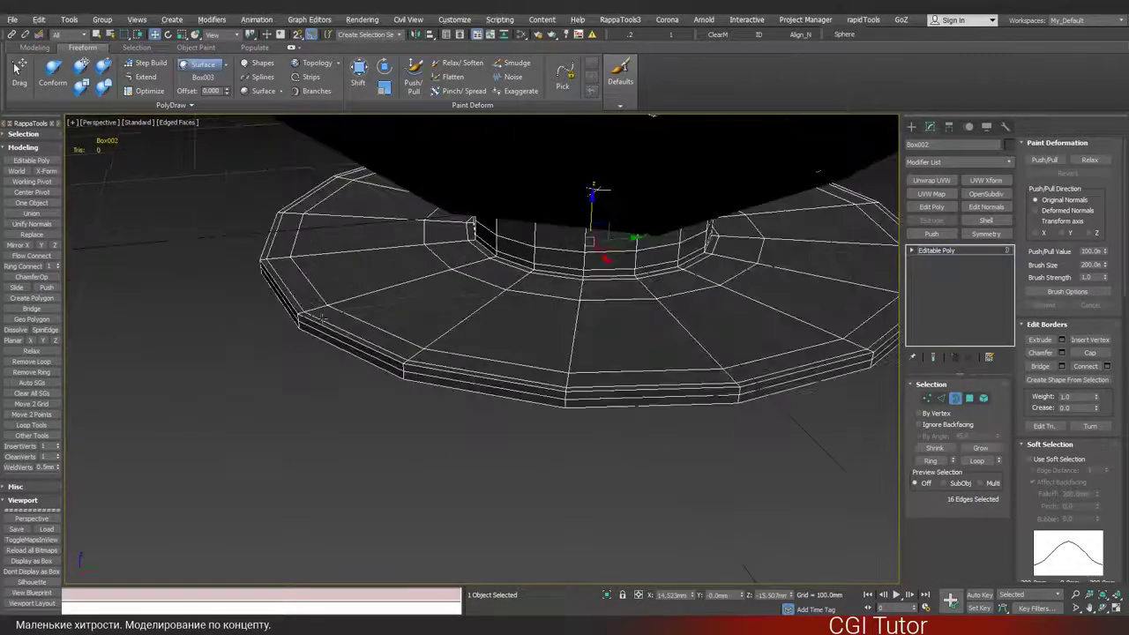
click(958, 400)
- Select the low-poly reference sphere Box001 and apply an OpenSubdiv modifier with 1 iteration and Isoline Display off
scroll(536, 299, down, 3)
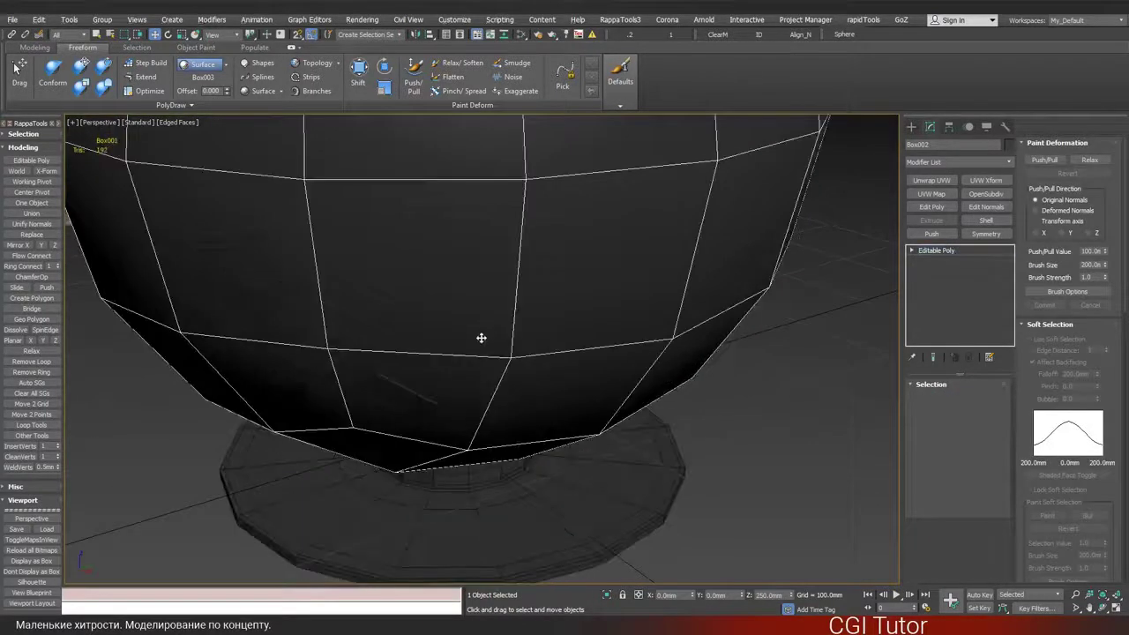
scroll(462, 350, down, 3)
middle_drag(344, 320, 571, 450)
alt+middle_drag(572, 450, 448, 333)
middle_drag(697, 433, 578, 369)
mouse_move(590, 409)
alt+middle_down()
mouse_move(623, 406)
mouse_move(613, 428)
mouse_move(596, 432)
mouse_move(596, 406)
mouse_move(590, 420)
mouse_move(608, 432)
mouse_move(585, 393)
mouse_move(588, 412)
alt+middle_up()
scroll(628, 425, up, 3)
click(986, 193)
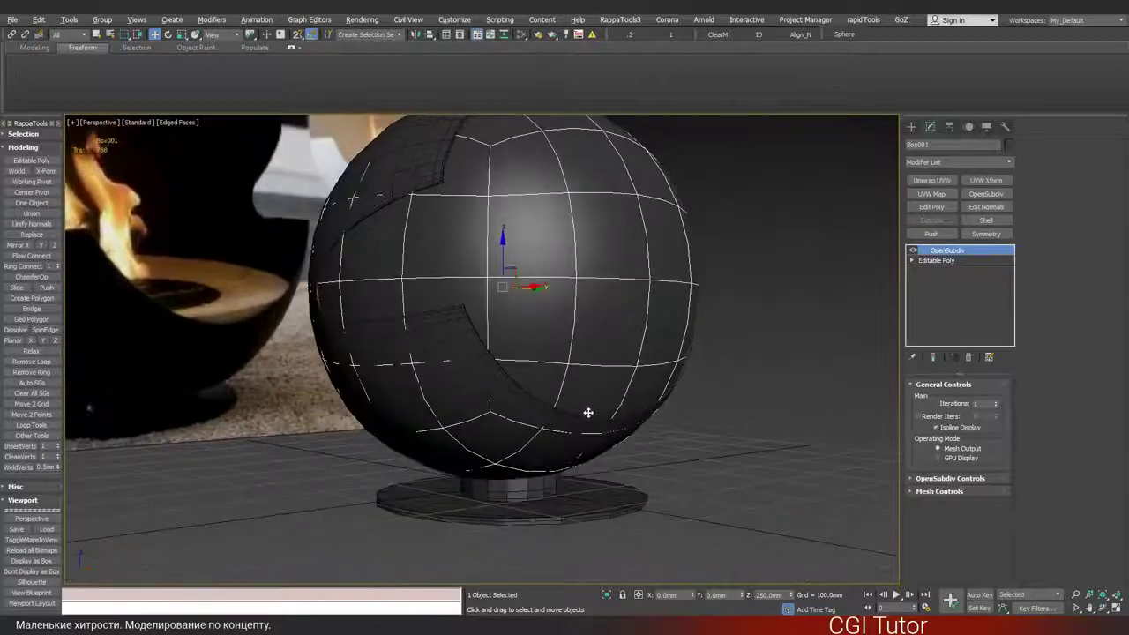
click(938, 428)
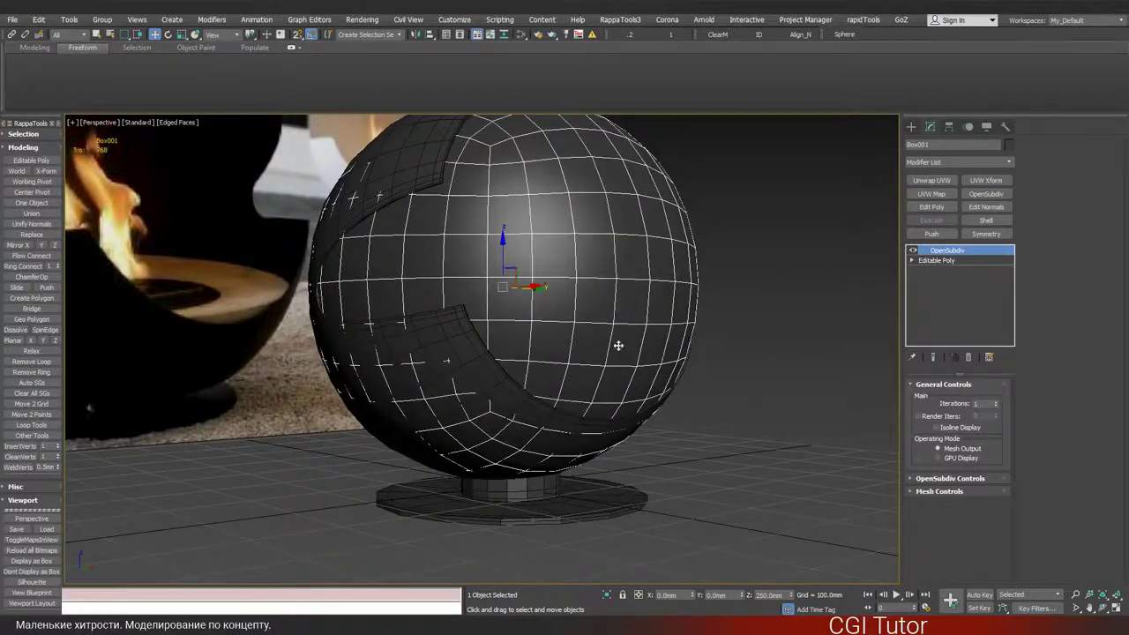
alt+middle_drag(618, 345, 592, 394)
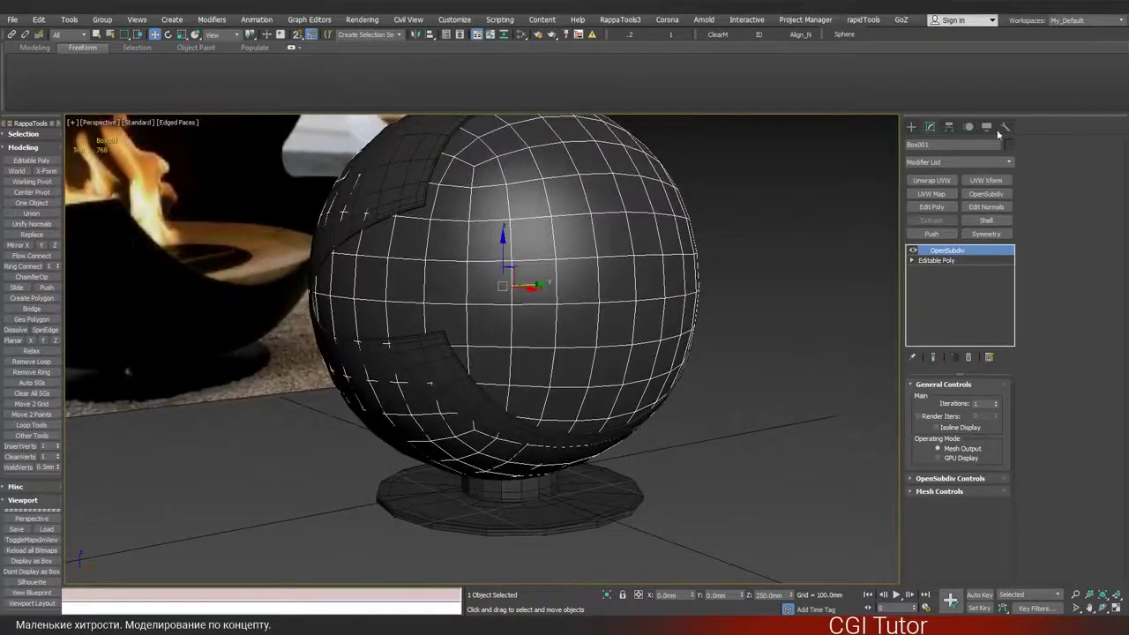
- Apply a Slice modifier to the reference sphere Box001 and set its slice type to Remove Top
click(1010, 161)
click(1010, 162)
click(1010, 162)
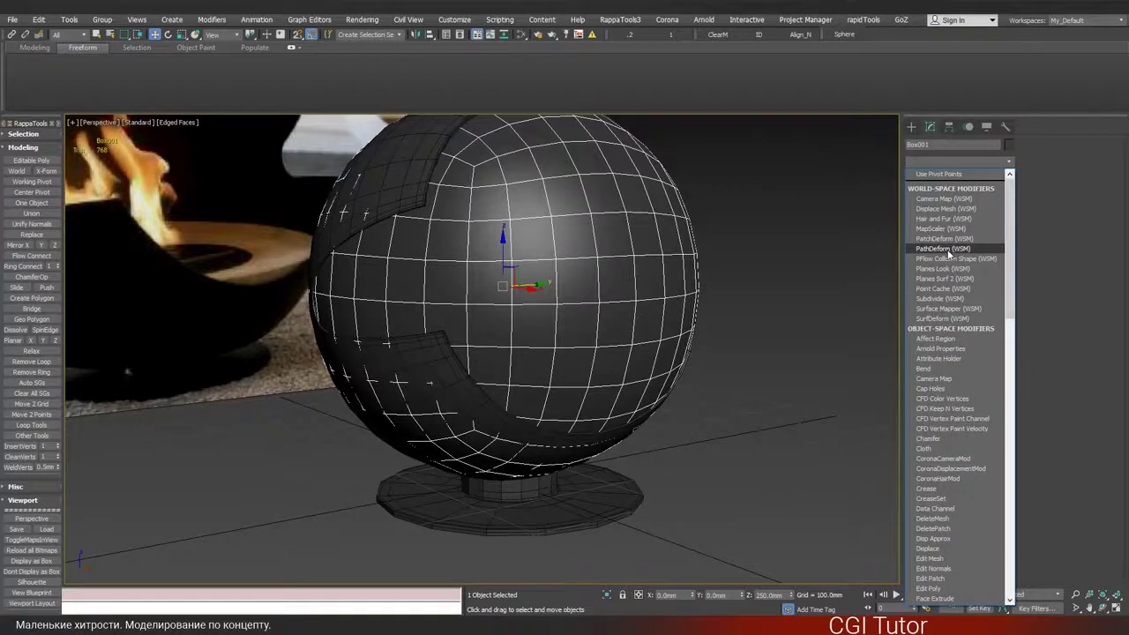
text(sl)
key(Return)
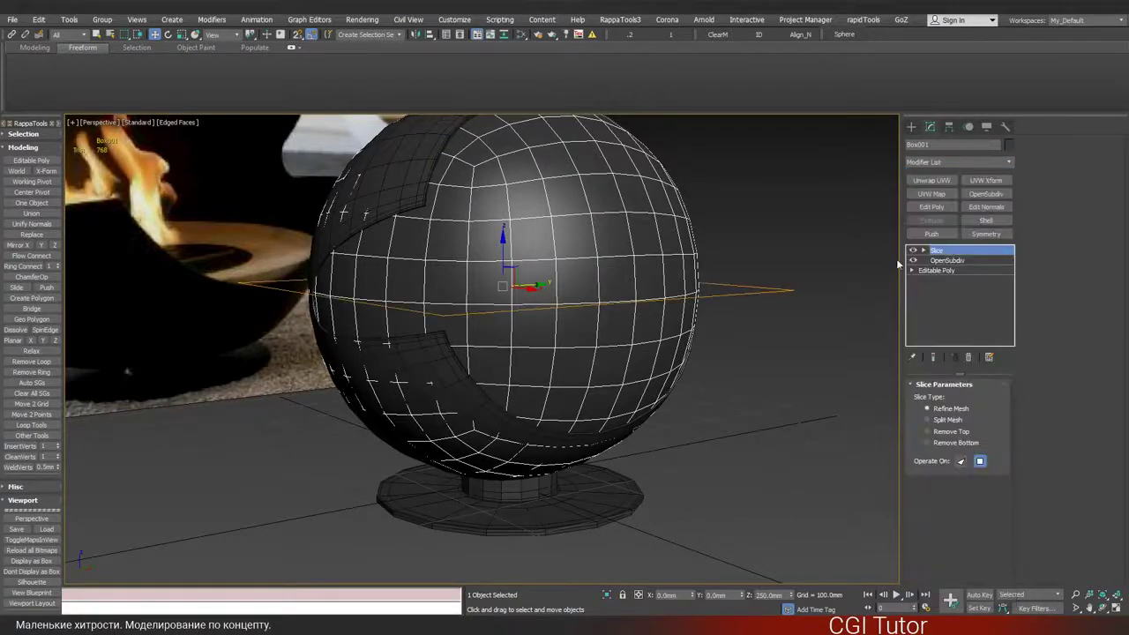
click(947, 432)
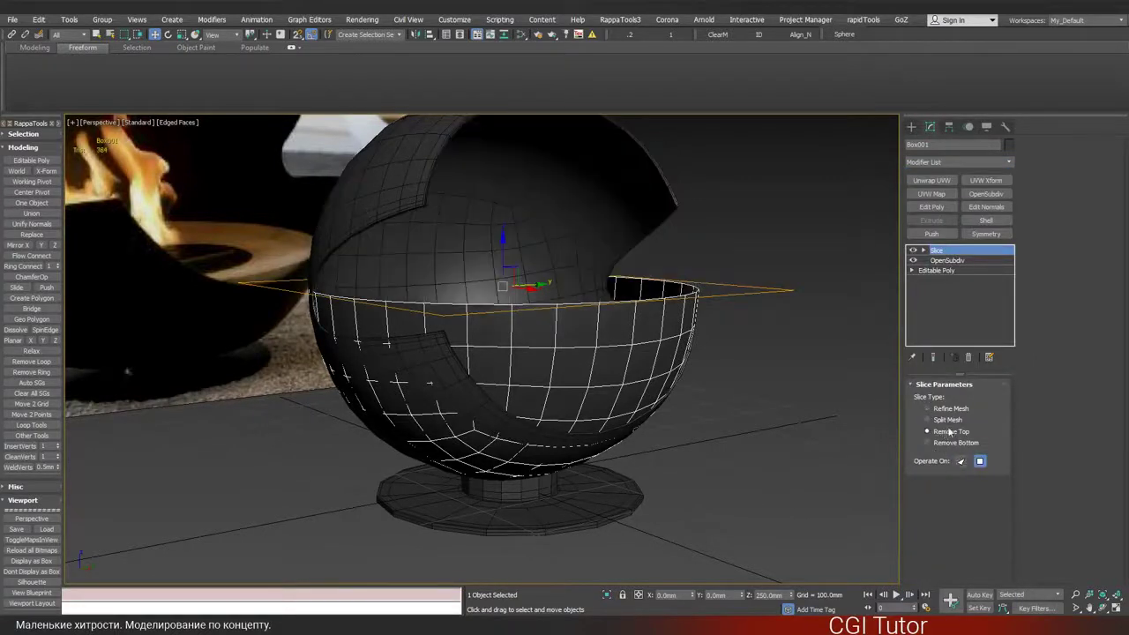
- Lower the slice plane to a height of about 112.5 mm so only the sphere's lower bowl is kept
click(929, 261)
drag(502, 242, 504, 330)
alt+middle_drag(580, 306, 541, 352)
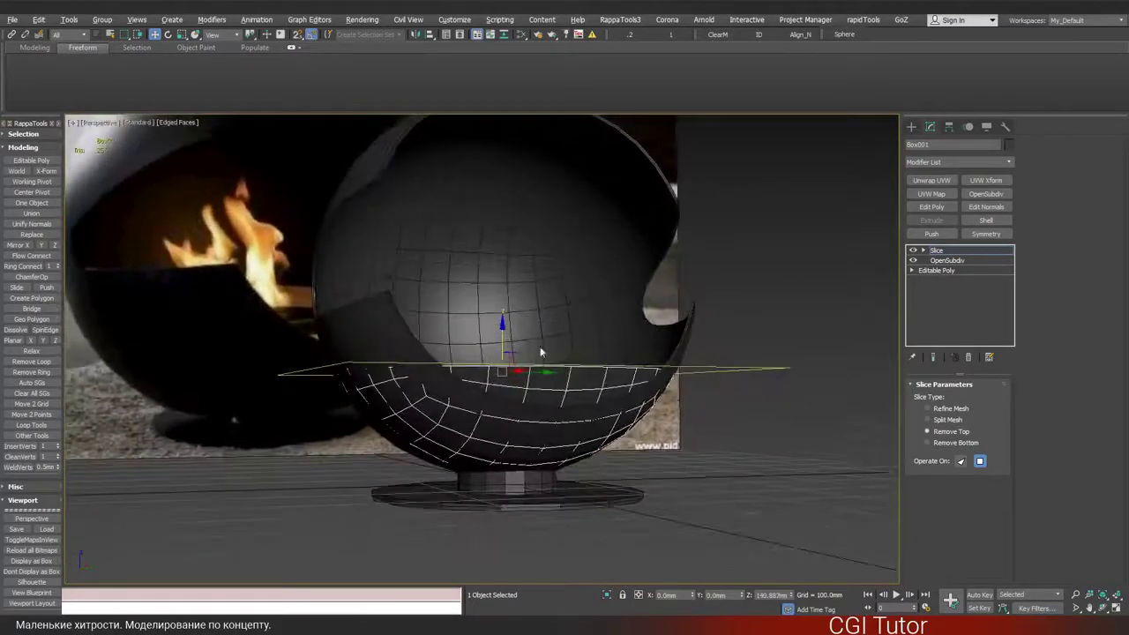
drag(502, 339, 504, 360)
mouse_move(523, 308)
alt+middle_down()
mouse_move(521, 286)
mouse_move(485, 304)
mouse_move(471, 349)
mouse_move(578, 322)
mouse_move(542, 326)
mouse_move(522, 292)
alt+middle_up()
alt+middle_drag(340, 261, 280, 269)
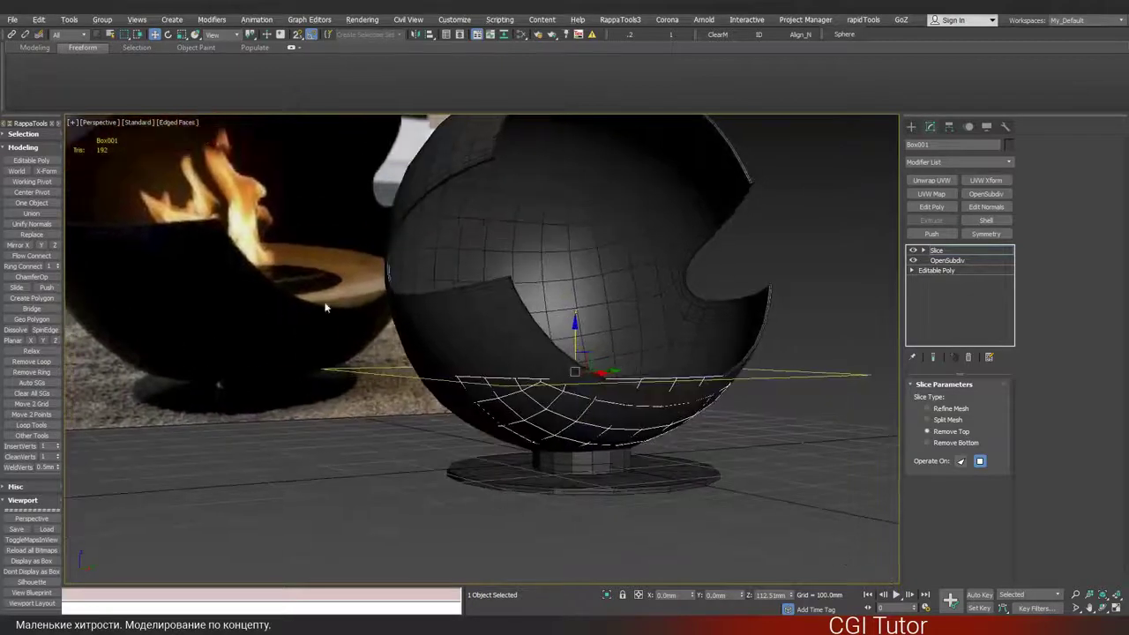
alt+middle_drag(324, 307, 631, 361)
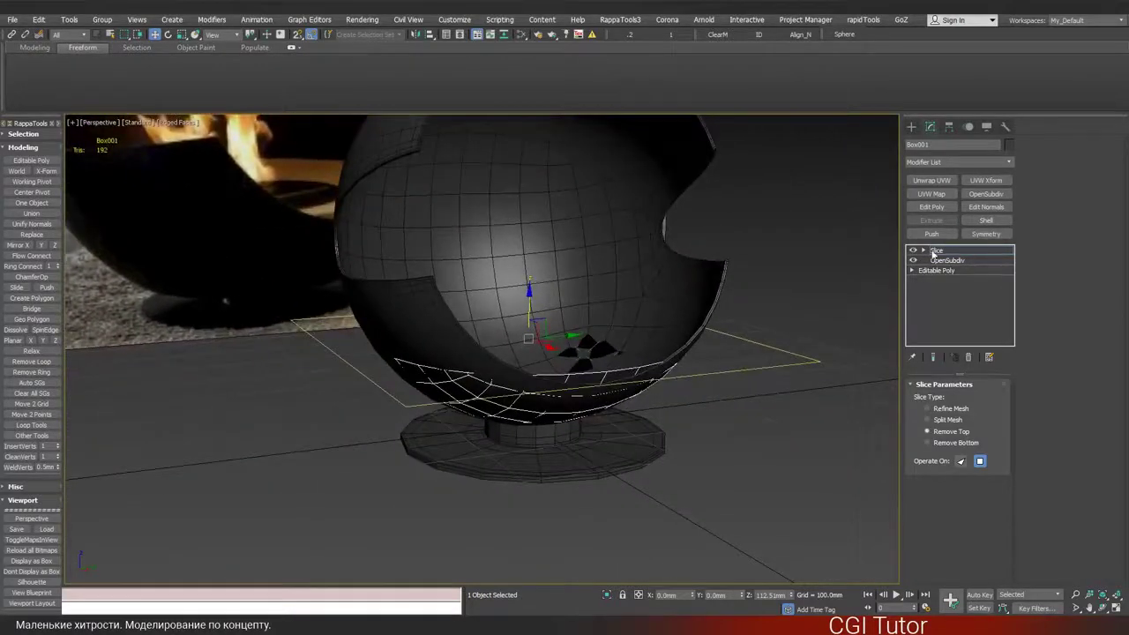
- Collapse the sliced sphere's modifiers into a single Editable Poly and check how it intersects the outer shell
key(alt+e)
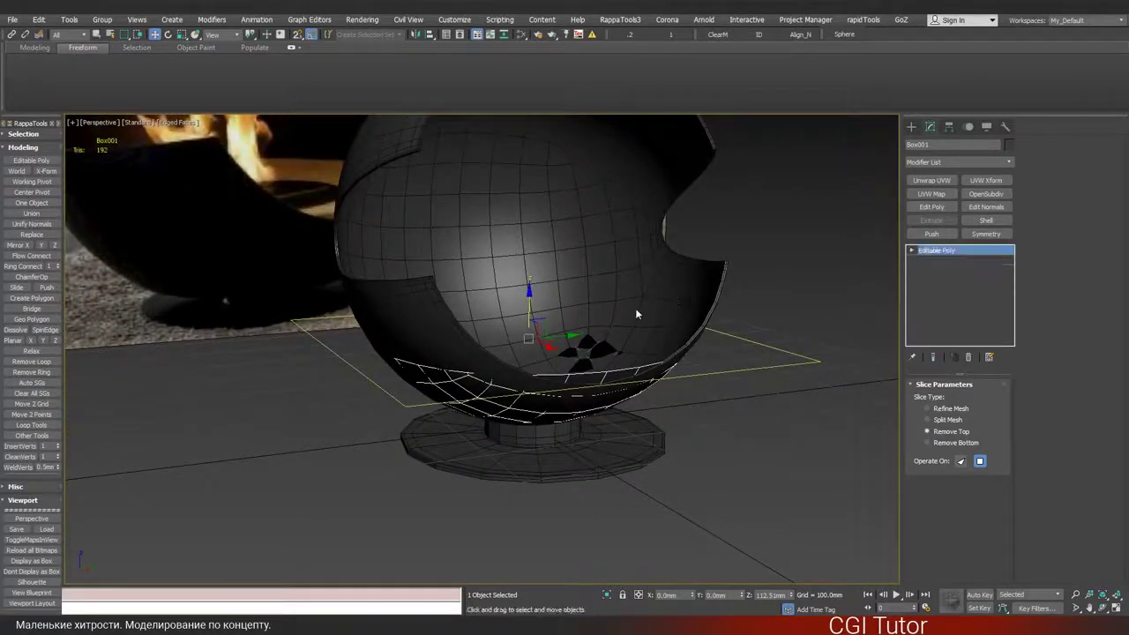
scroll(582, 379, up, 3)
alt+middle_drag(582, 377, 569, 367)
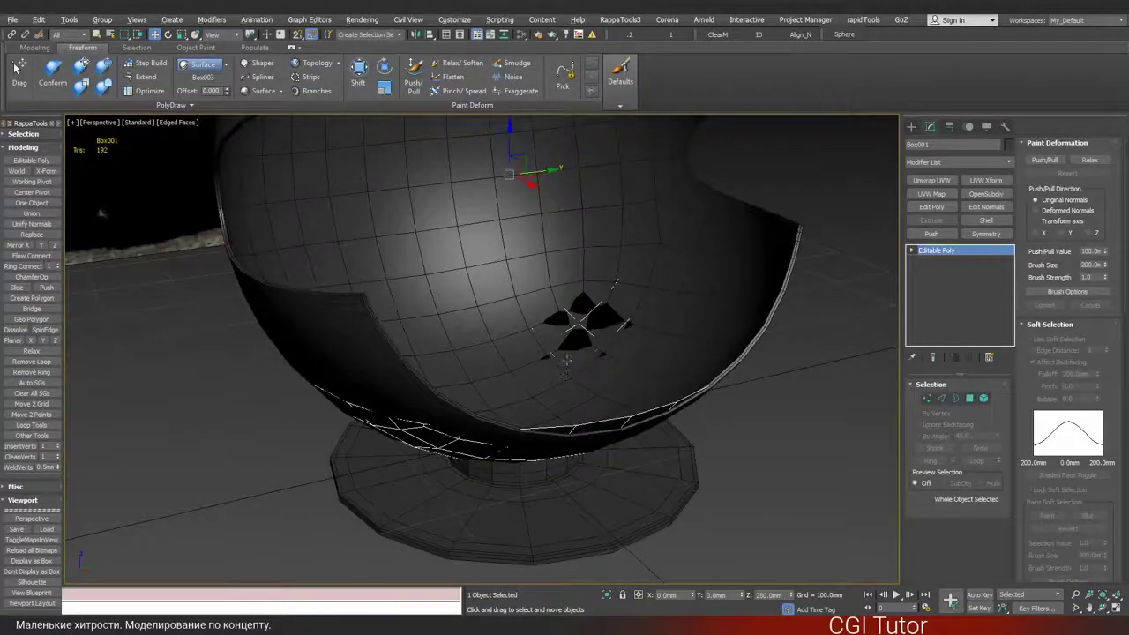
alt+middle_drag(494, 309, 555, 300)
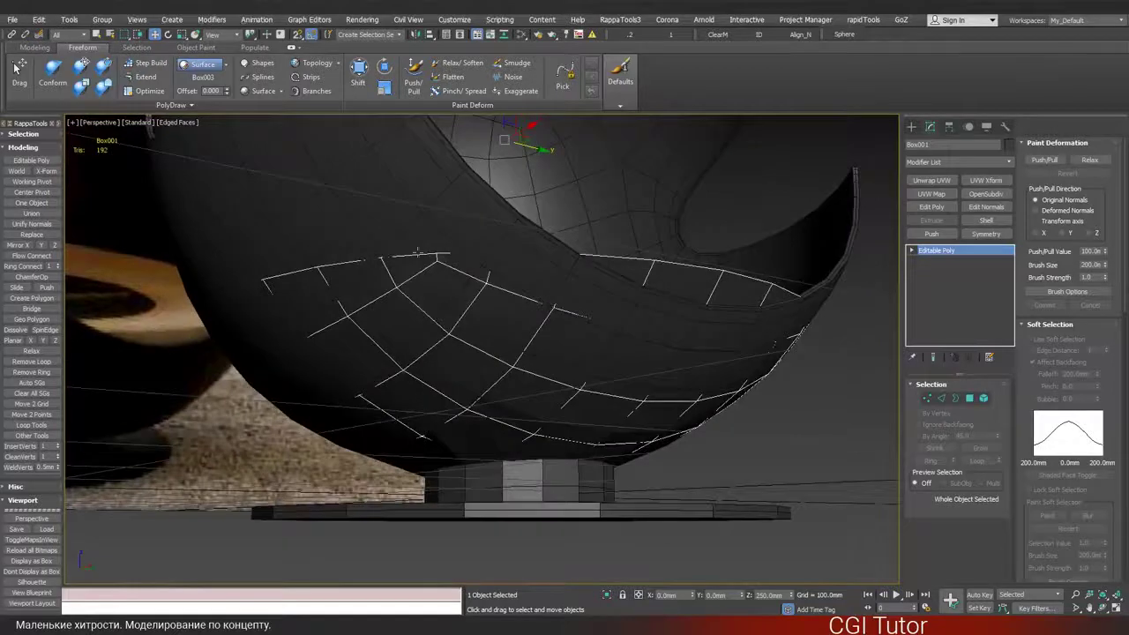
alt+middle_drag(633, 265, 657, 274)
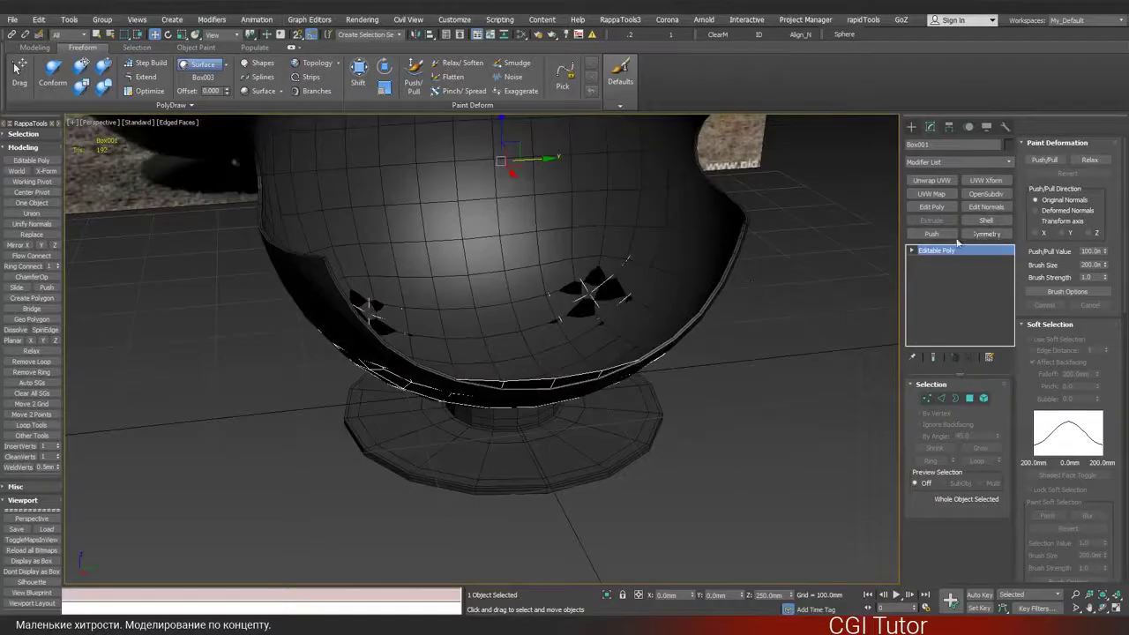
alt+middle_drag(529, 270, 535, 274)
key(r)
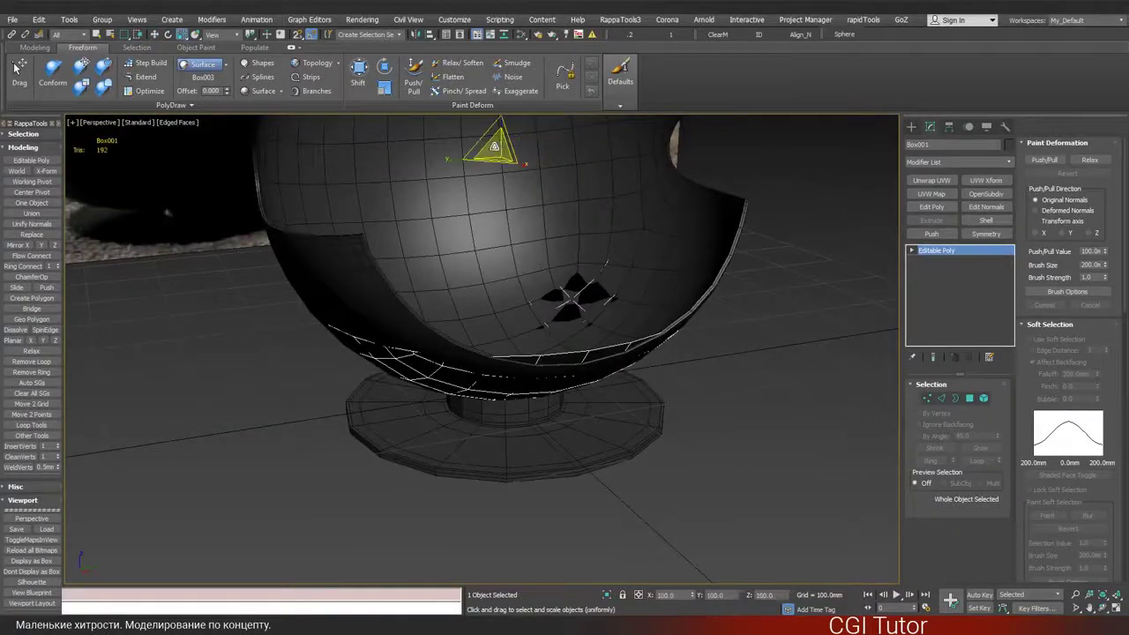
key(r)
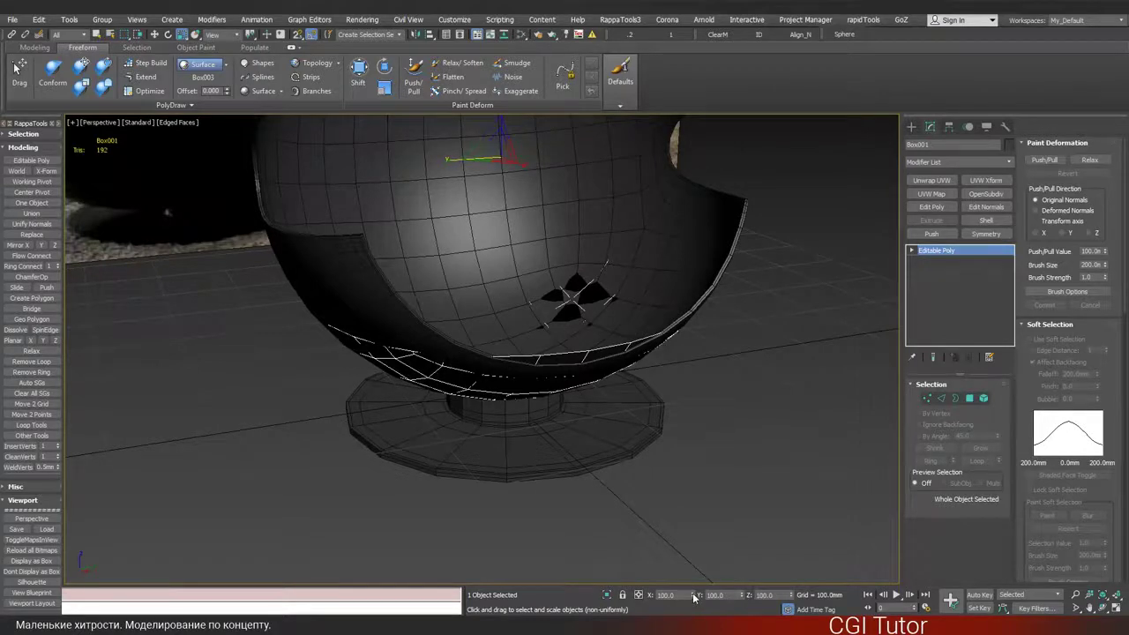
drag(694, 597, 688, 23)
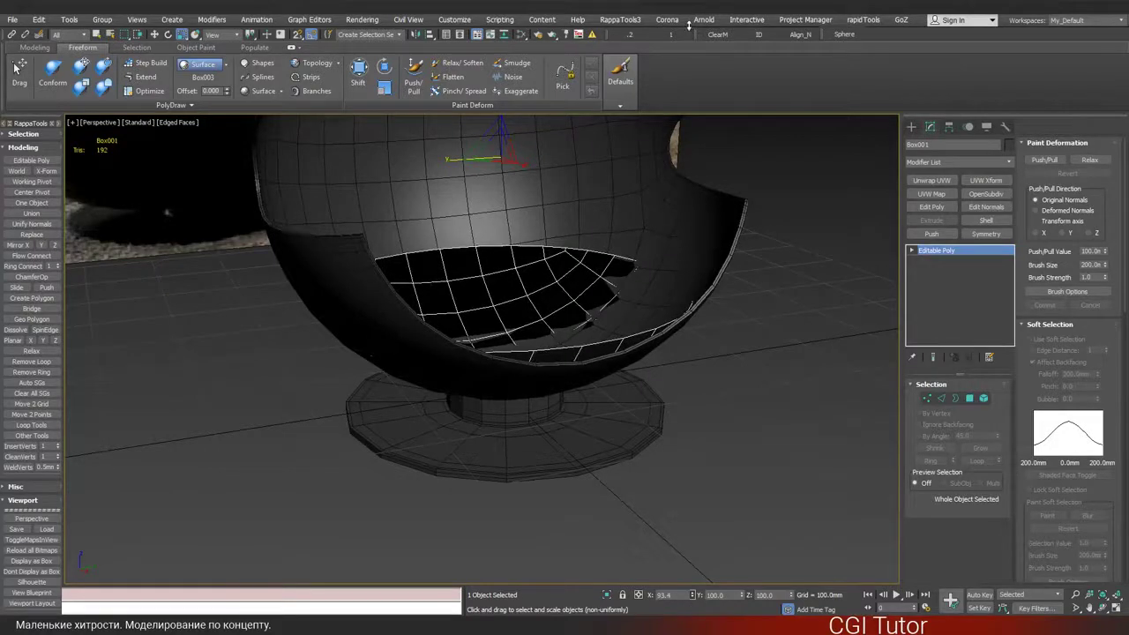
key(ctrl+z)
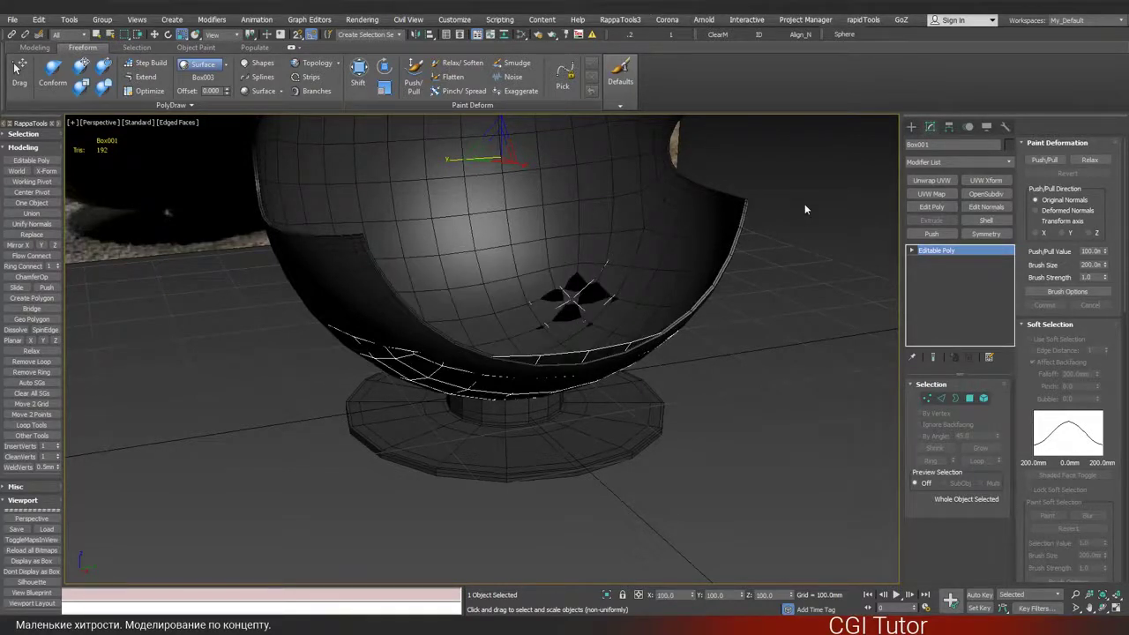
- Uniformly scale the sliced bowl to 98 percent so it fits inside the outer shell
click(183, 35)
click(182, 50)
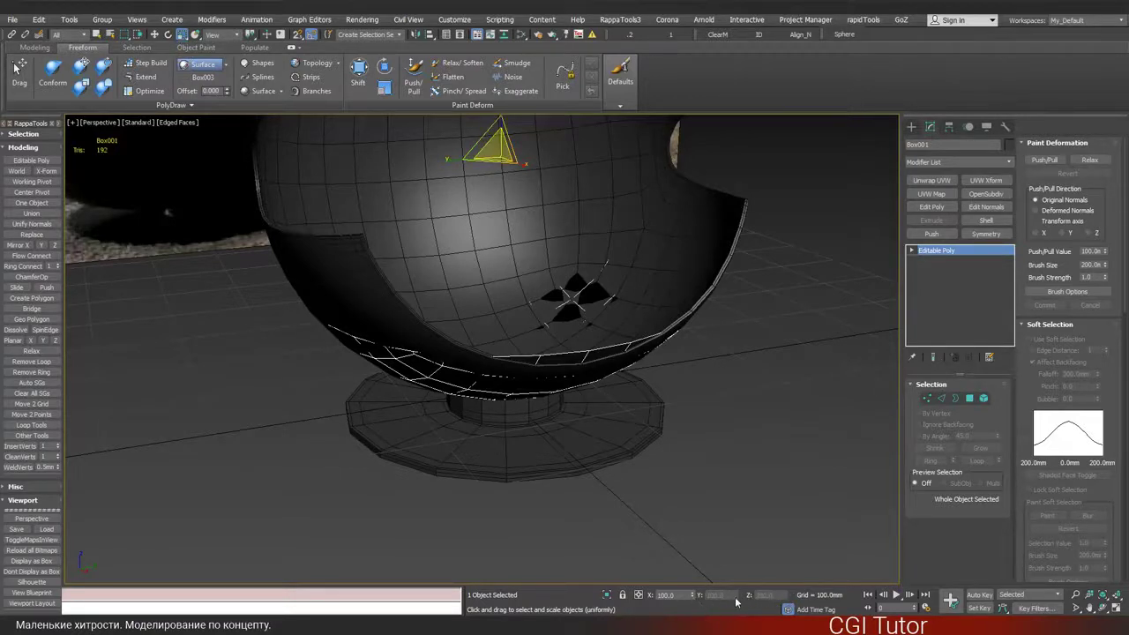
drag(693, 597, 694, 605)
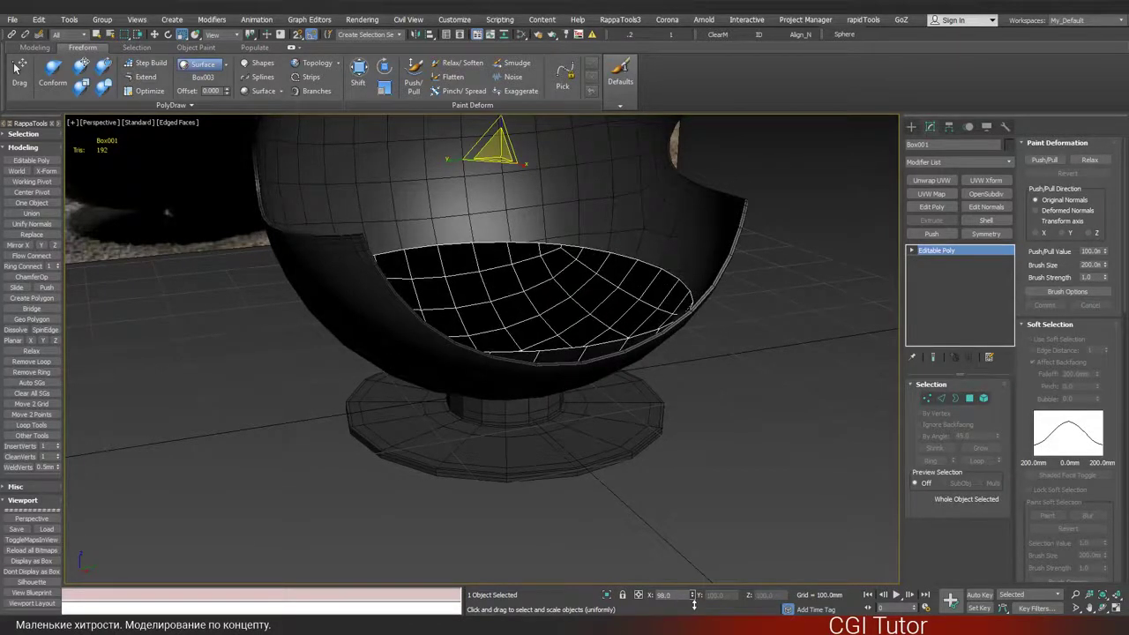
- Select the bowl's open upper border and extrude it about 3 mm upward as a thin vertical rim
alt+middle_drag(585, 320, 494, 363)
click(956, 402)
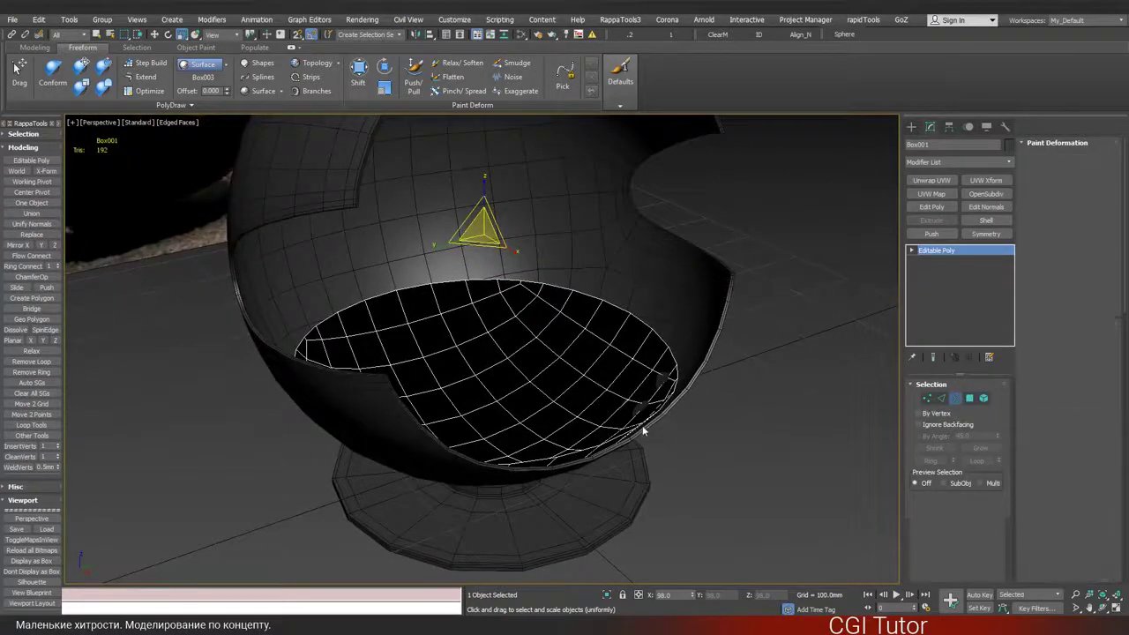
key(w)
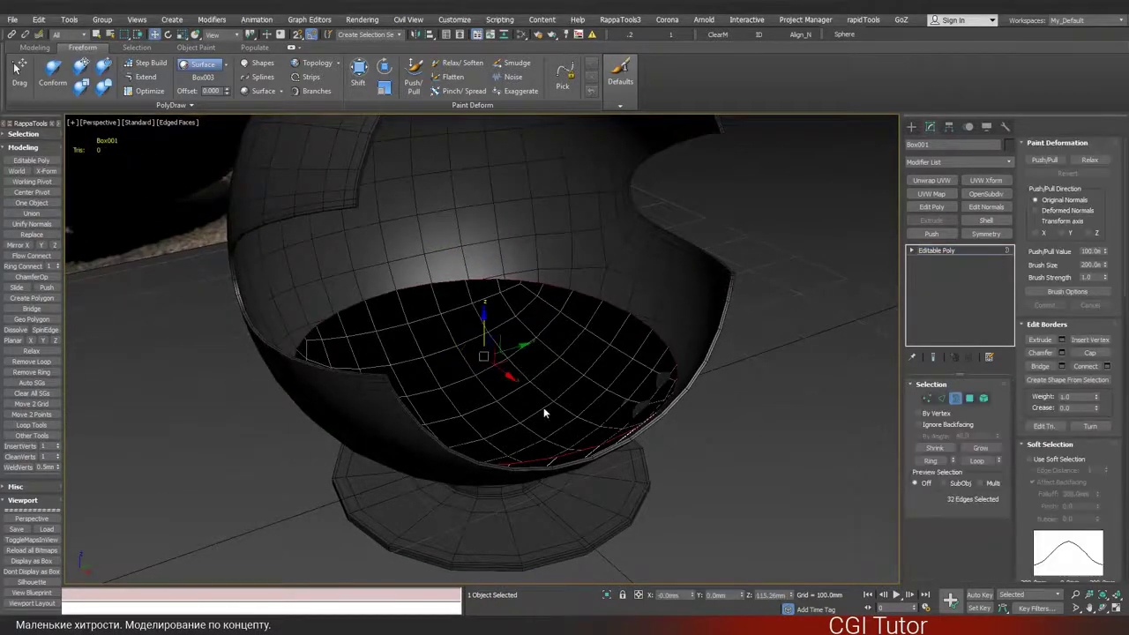
alt+middle_drag(544, 411, 512, 367)
scroll(498, 353, up, 3)
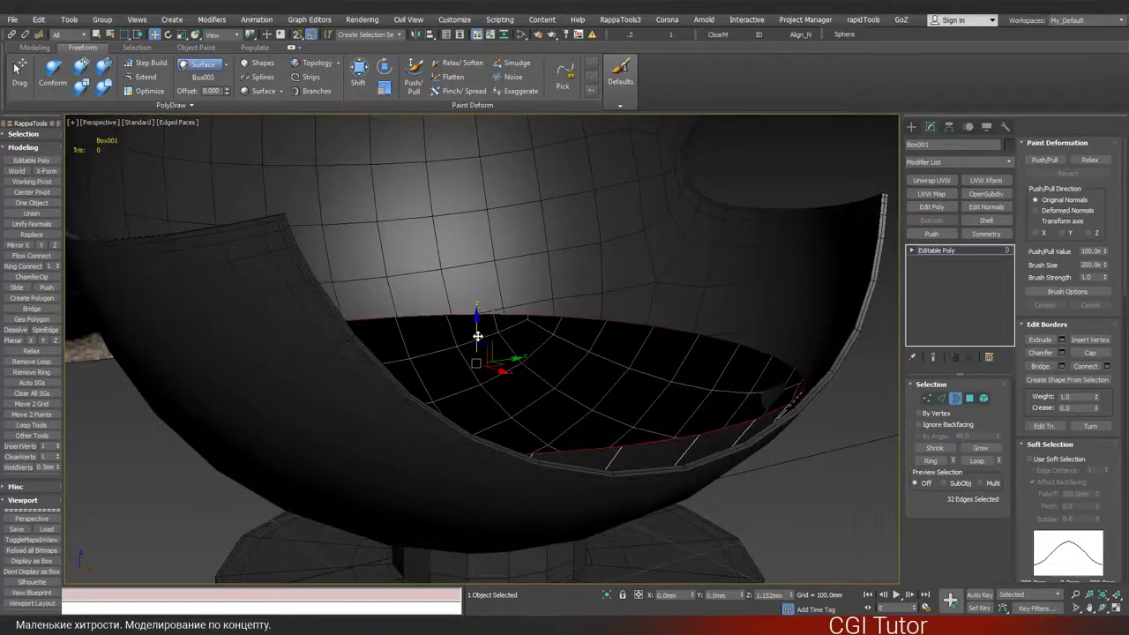
alt+middle_drag(517, 358, 529, 356)
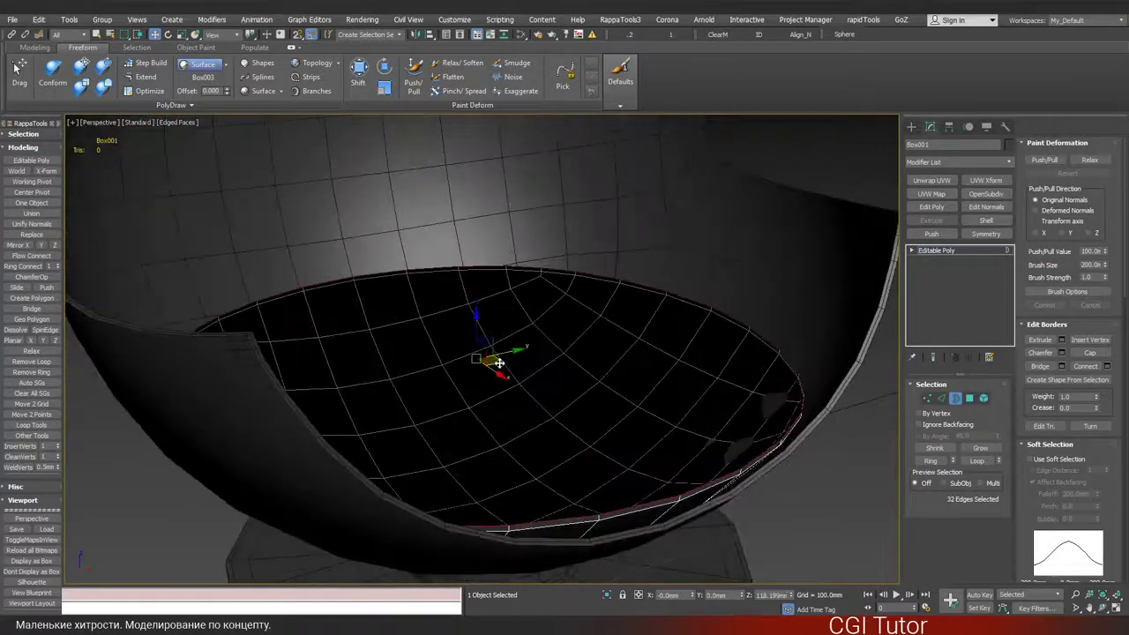
- Extend the bowl's upper border inward by scaling to form a flat ring around a round central opening
key(e)
key(r)
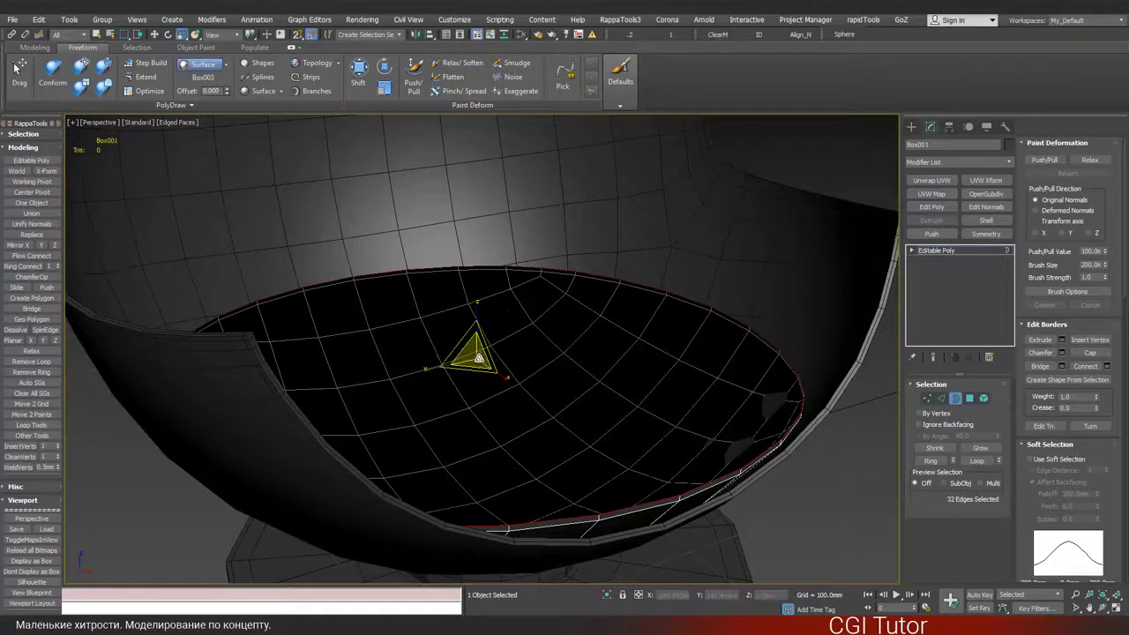
shift+drag(476, 354, 480, 385)
alt+middle_drag(480, 385, 600, 402)
scroll(608, 400, up, 3)
scroll(604, 411, up, 3)
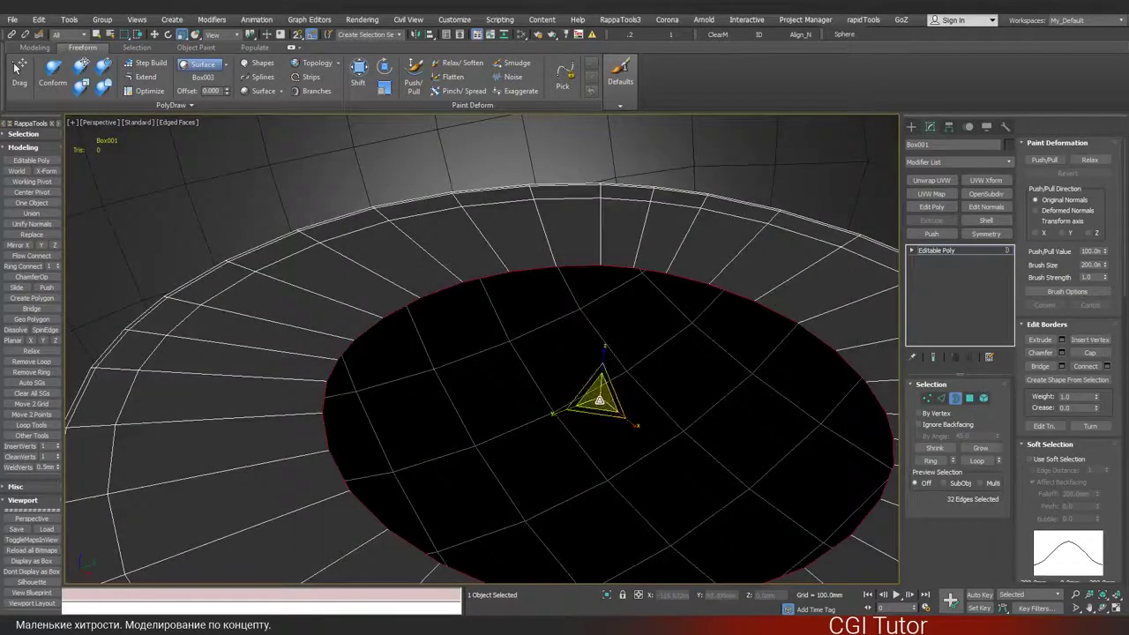
- Extrude the border of the ring's central opening about 2 mm downward as a short inner lip
key(w)
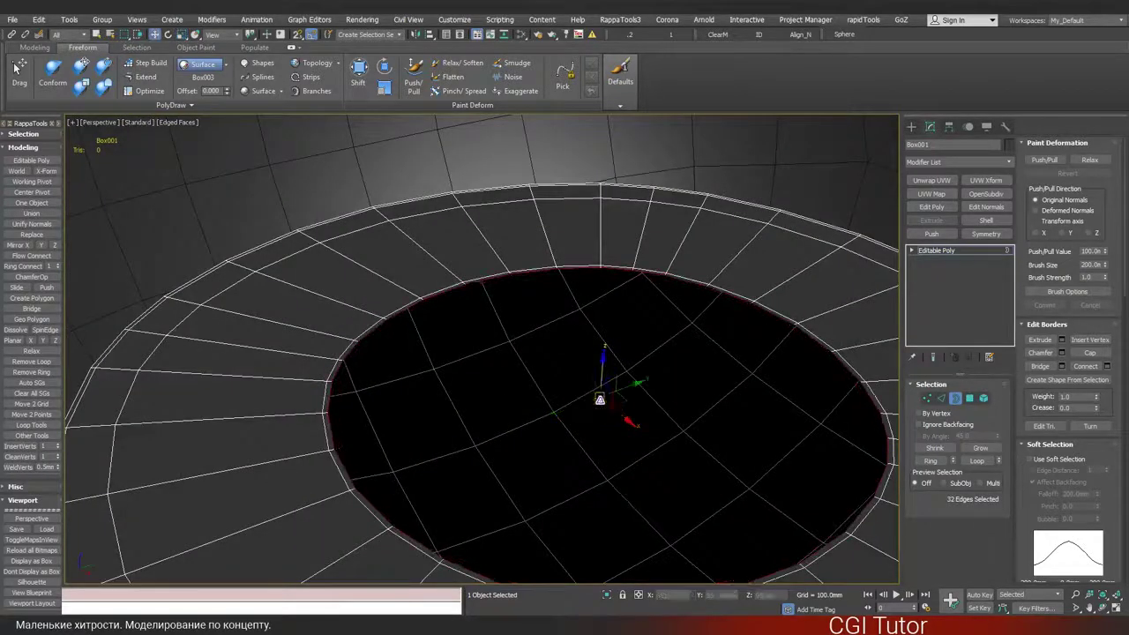
alt+middle_drag(600, 398, 609, 381)
shift+drag(602, 366, 602, 371)
alt+middle_drag(596, 360, 583, 395)
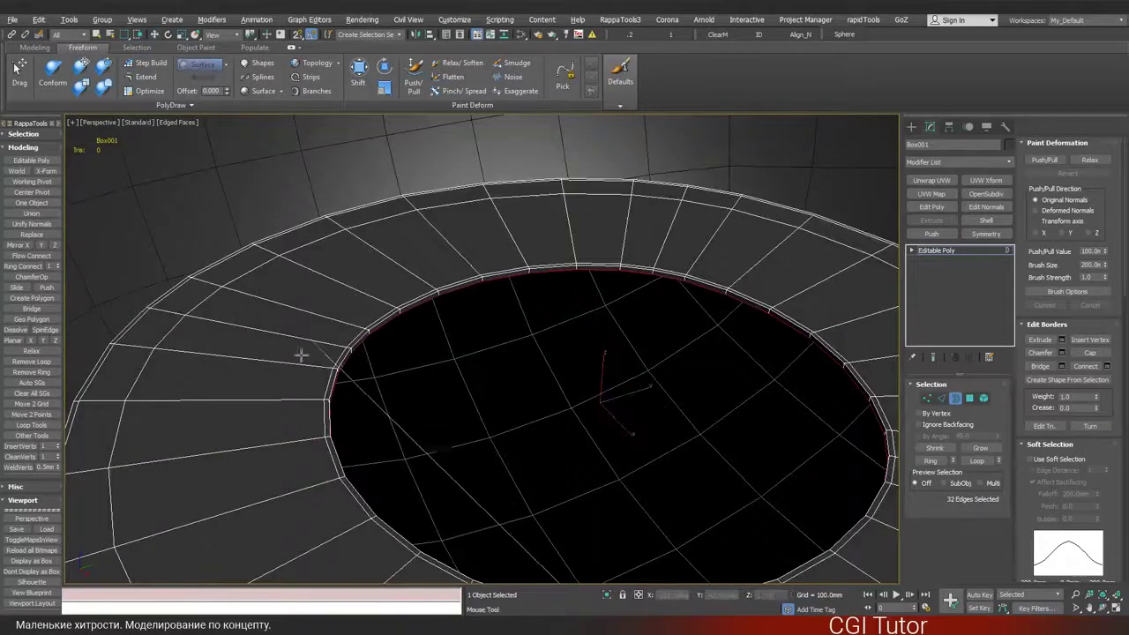
- Insert a supporting edge loop on the flat ring close to its central opening, and leave the loop tool
scroll(285, 403, down, 3)
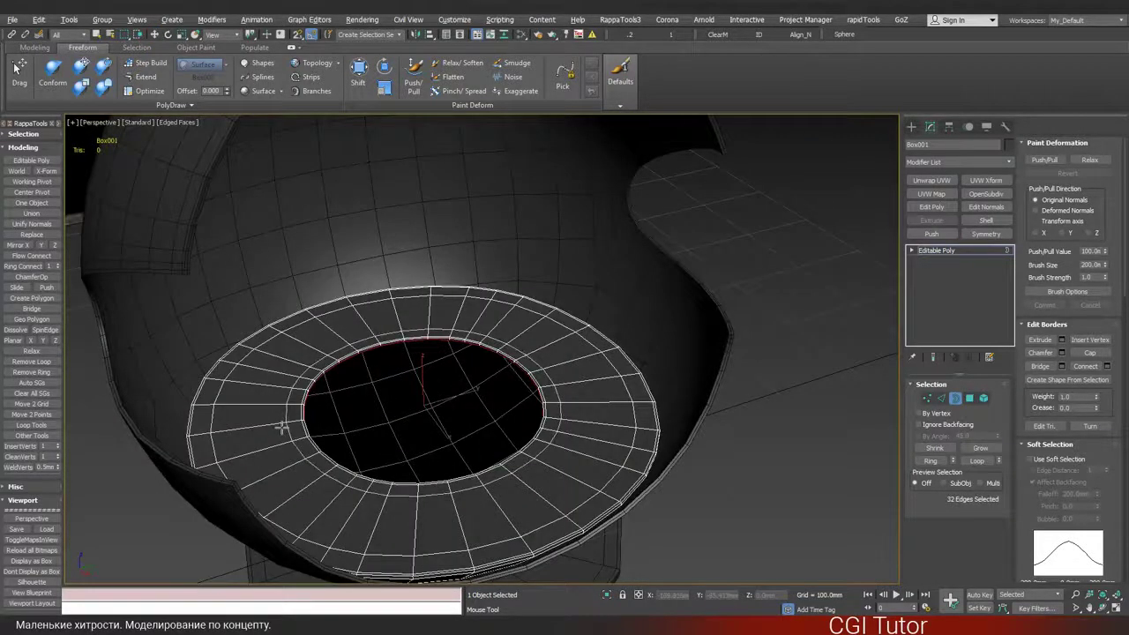
click(282, 428)
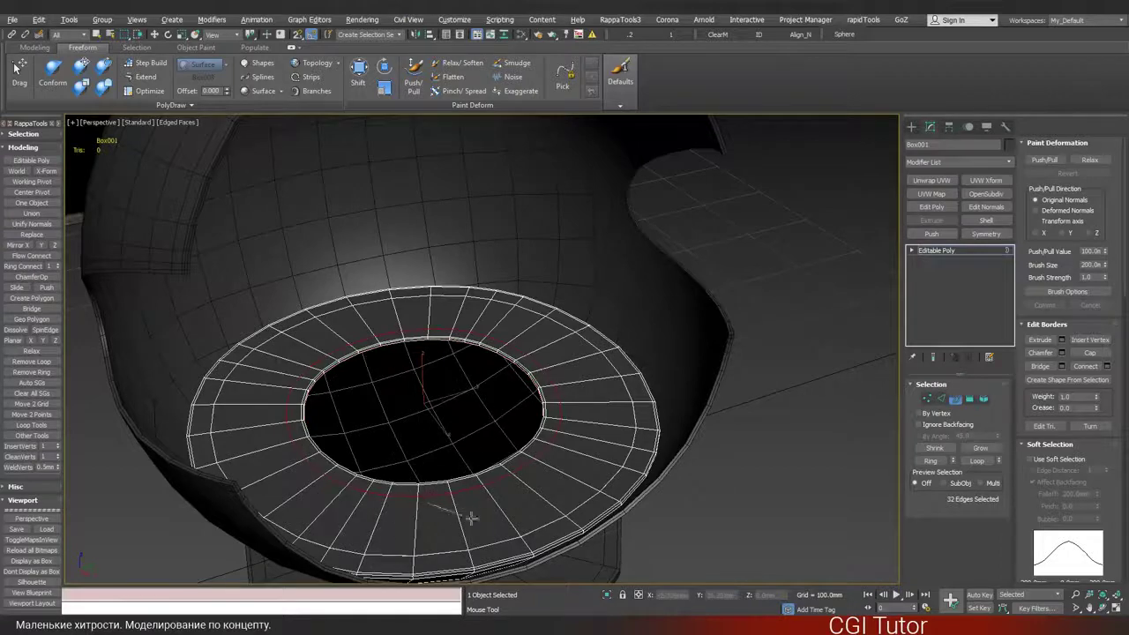
key(w)
alt+middle_drag(540, 445, 526, 449)
scroll(533, 385, up, 3)
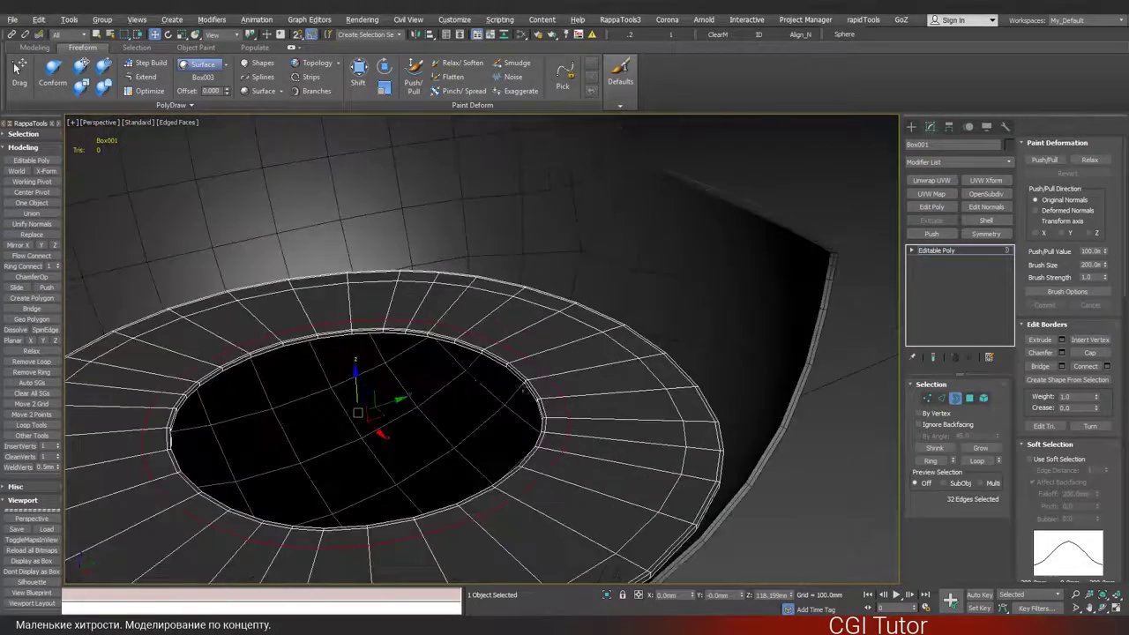
alt+middle_drag(517, 381, 496, 379)
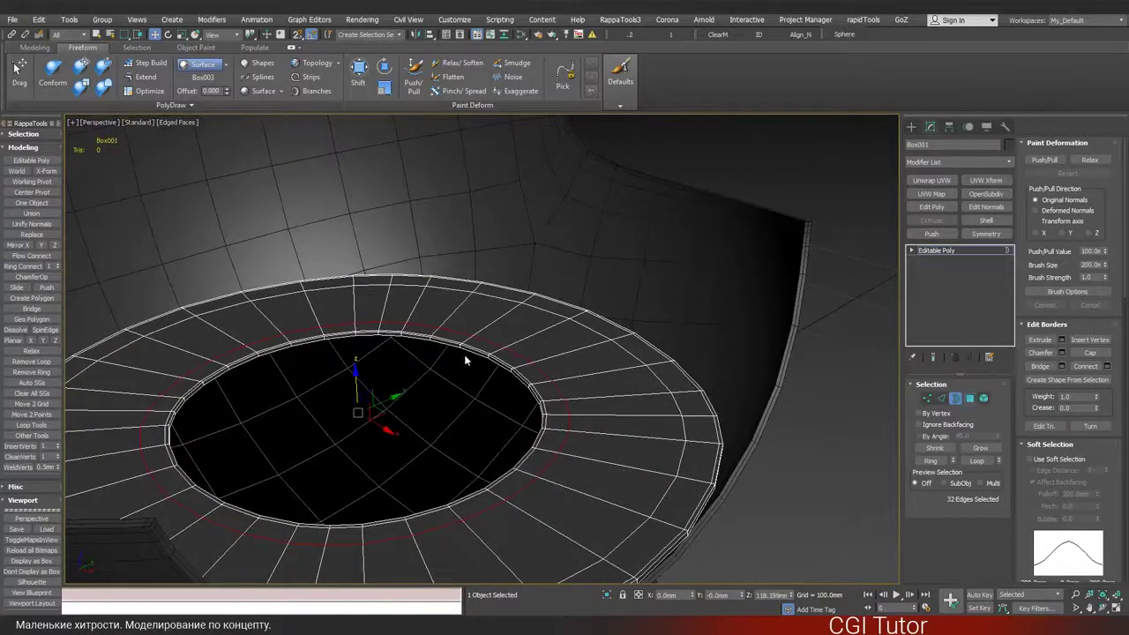
- Select the loop of 32 lip polygons inside the central opening, and restart the selection from a single lip polygon
key(2)
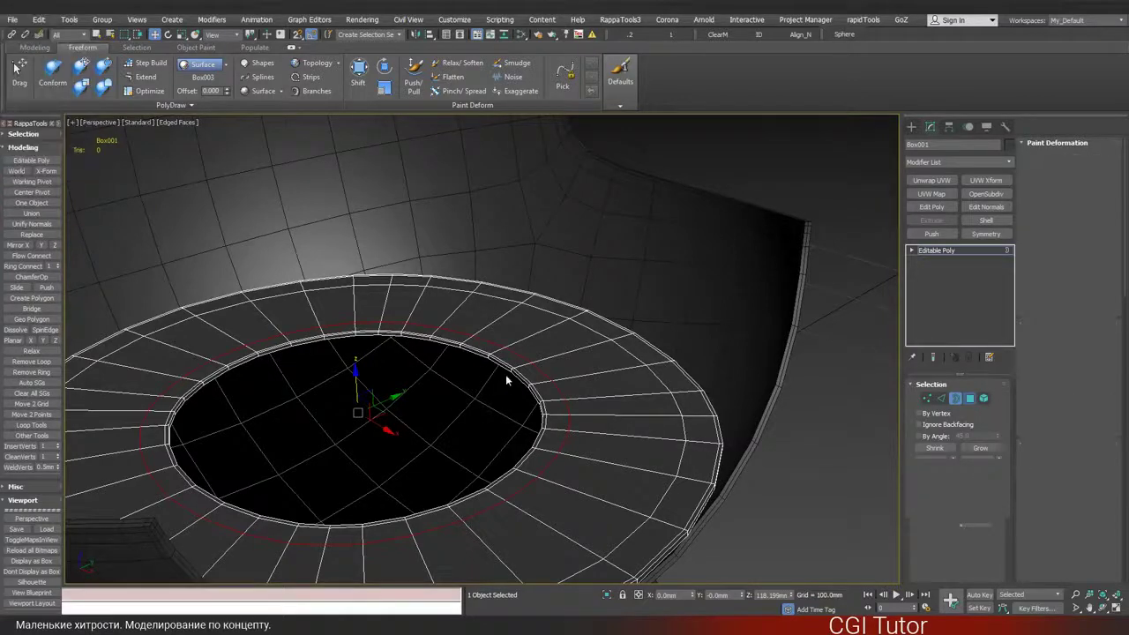
key(4)
scroll(509, 370, up, 5)
click(509, 371)
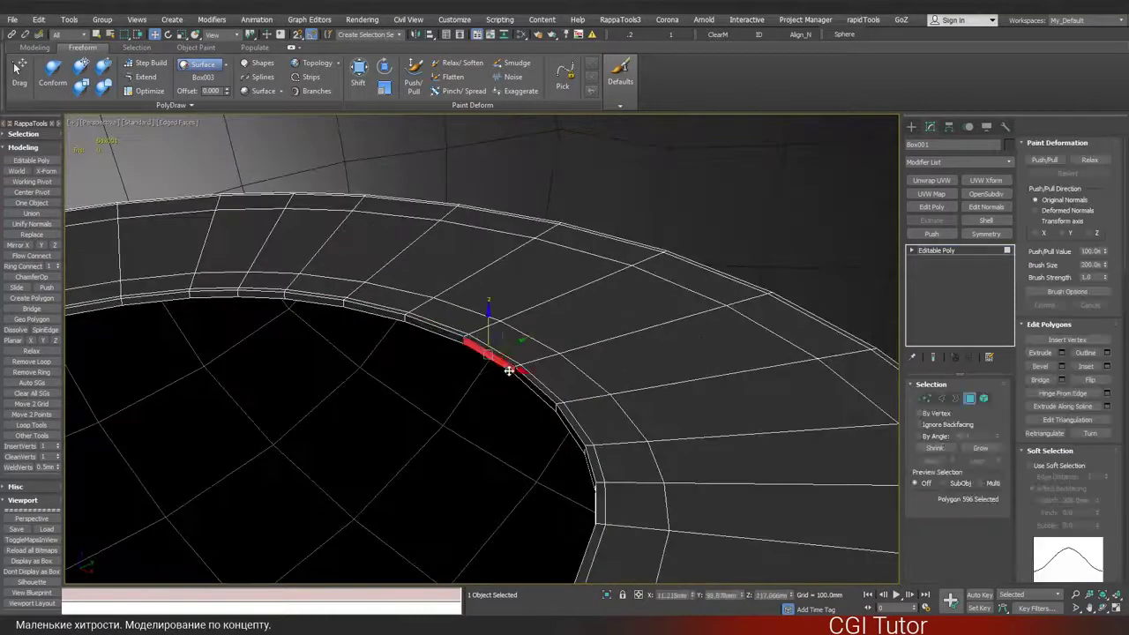
shift+click(525, 385)
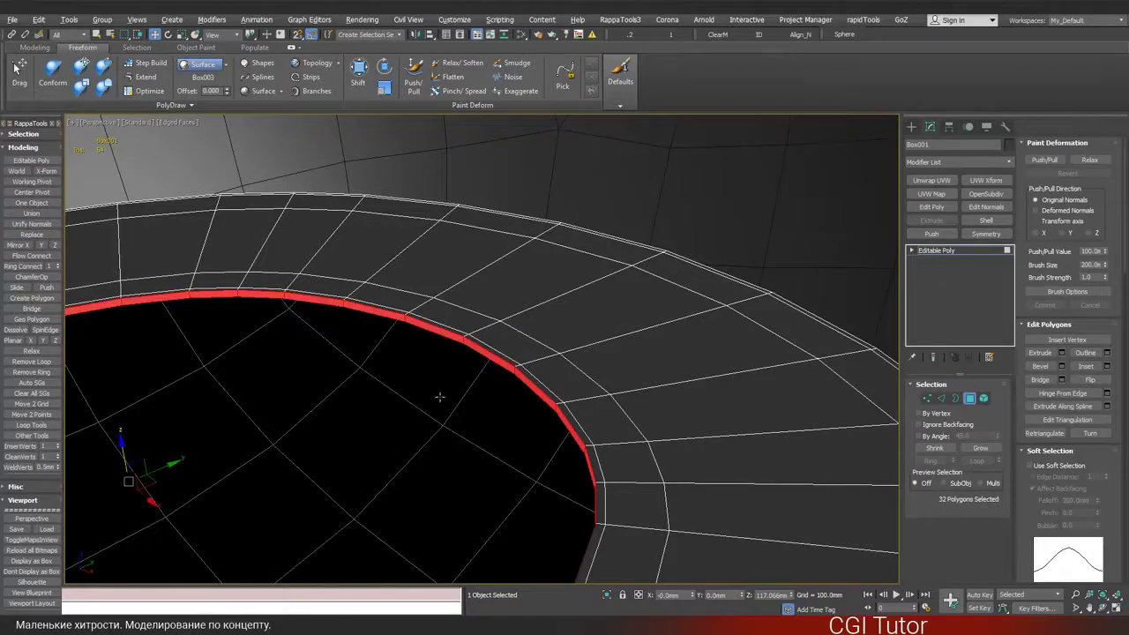
alt+middle_drag(439, 397, 429, 358)
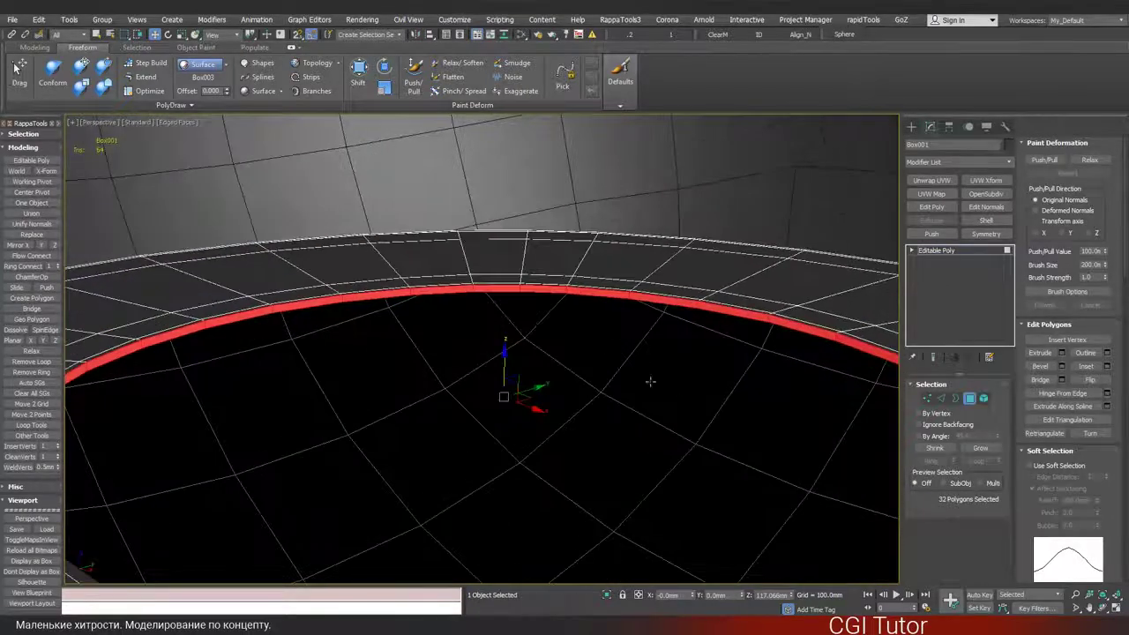
click(619, 296)
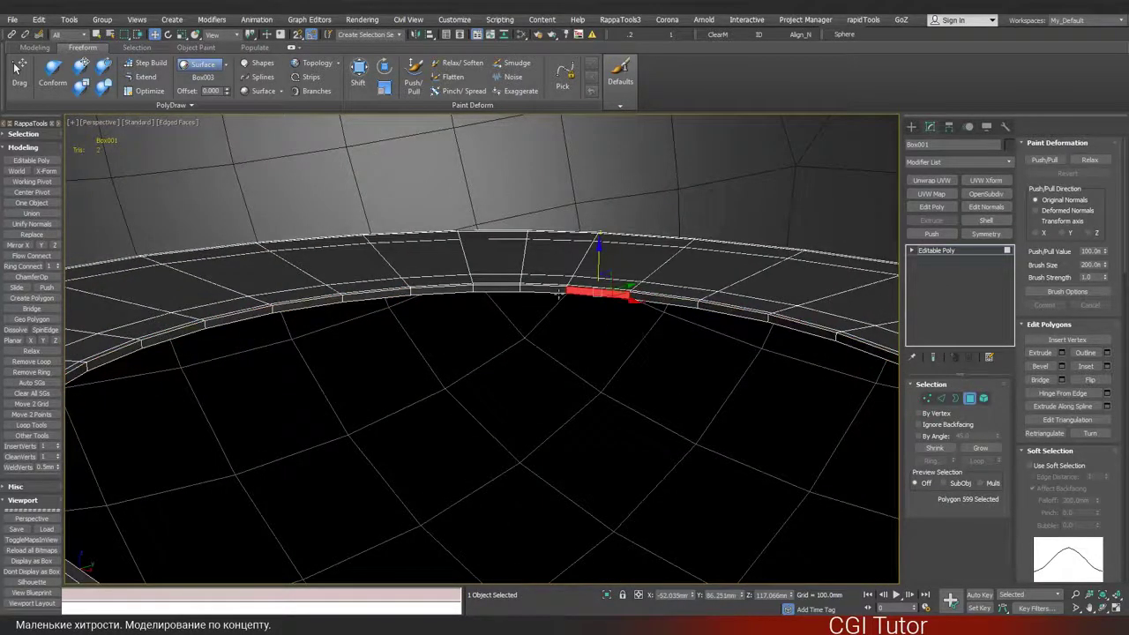
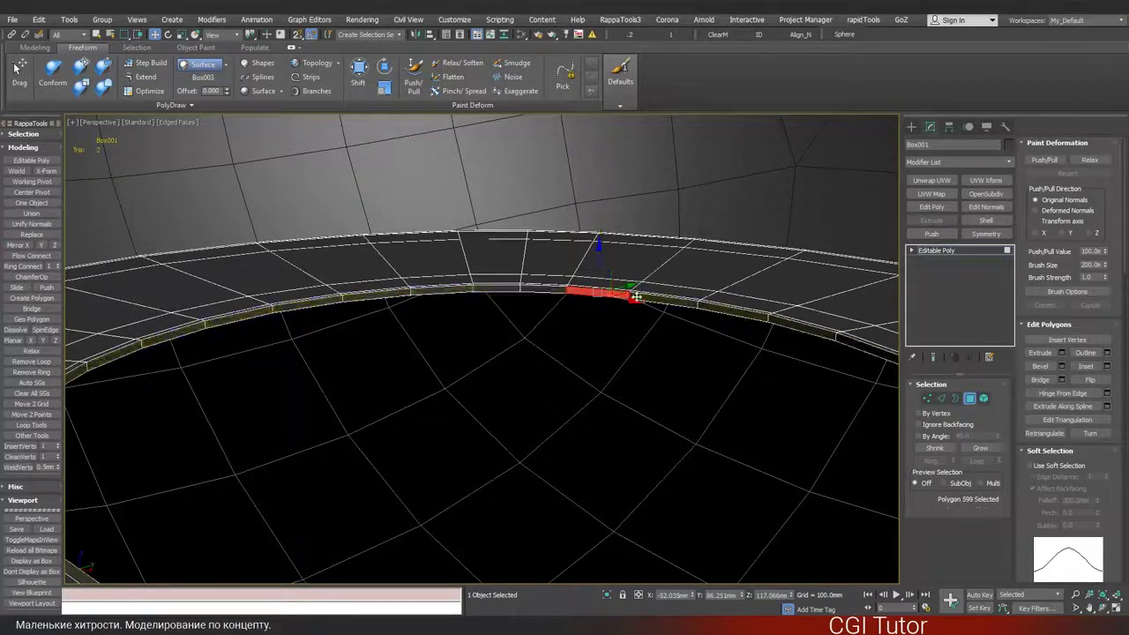
- Duplicate the loop of 32 lip polygons slightly upward as a separate object, and select that new ring
shift+click(545, 289)
middle_drag(605, 317, 519, 330)
scroll(552, 323, down, 5)
scroll(519, 330, up, 3)
shift+drag(500, 327, 501, 307)
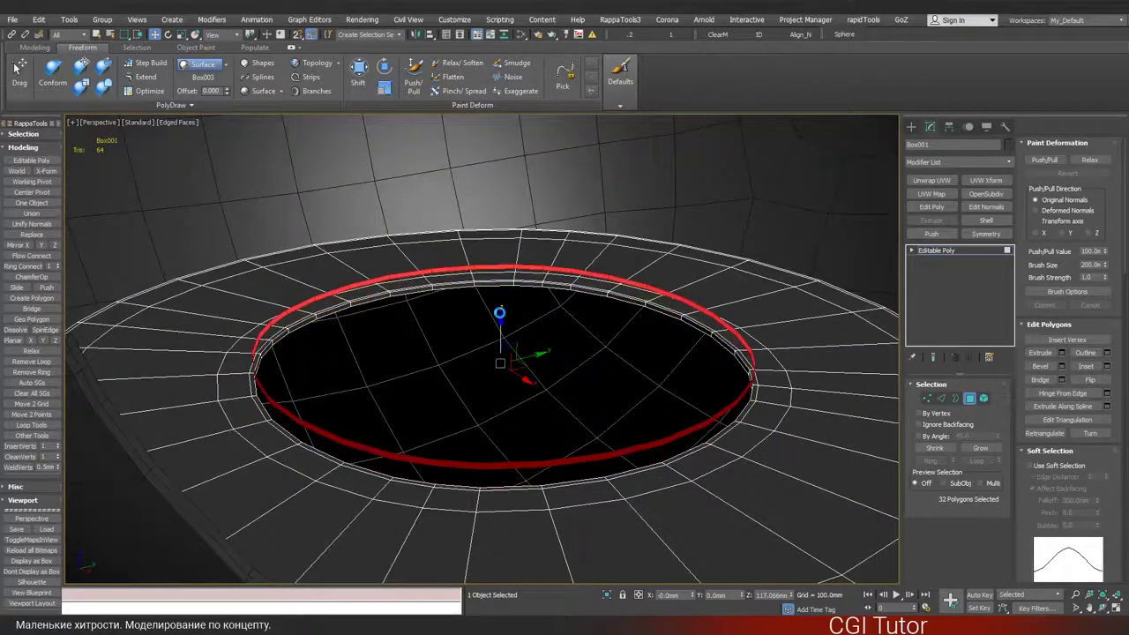
click(864, 380)
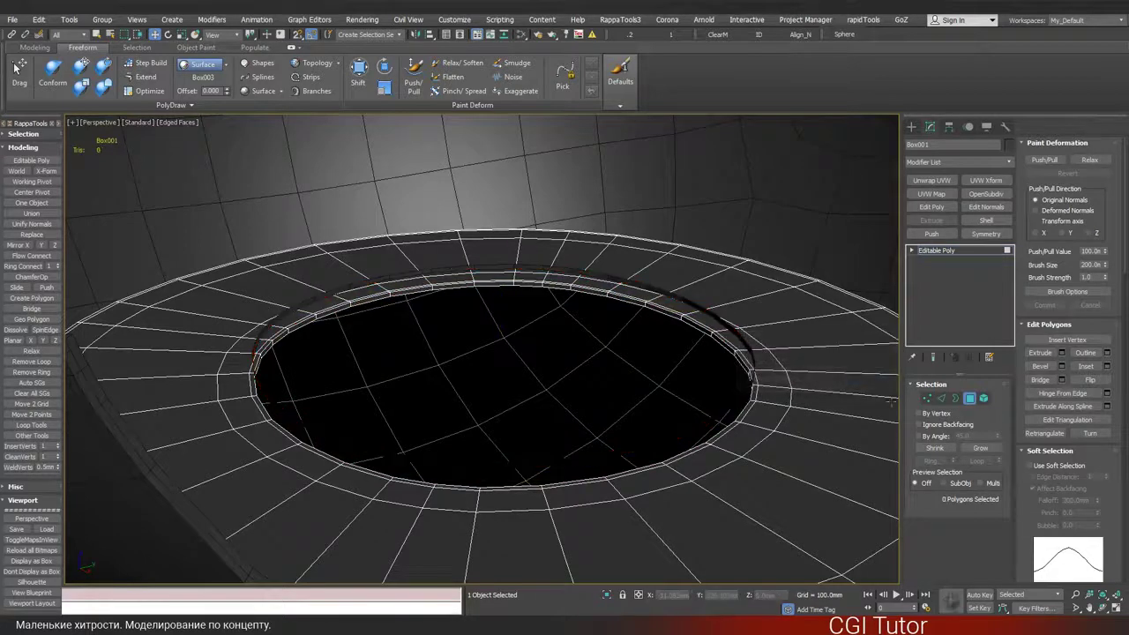
click(970, 399)
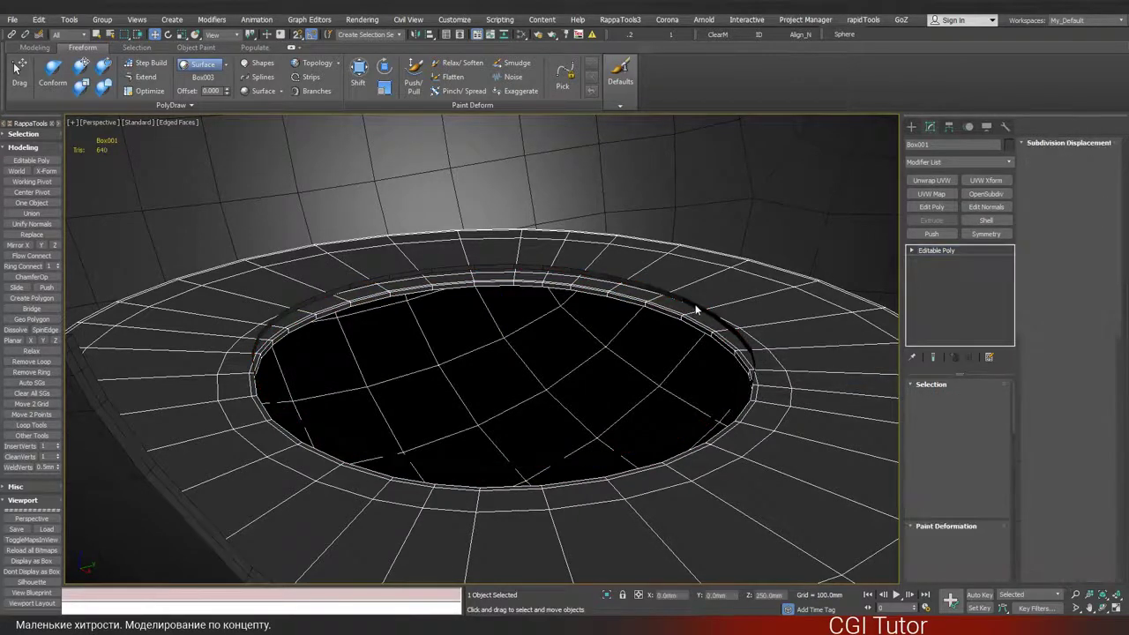
click(668, 304)
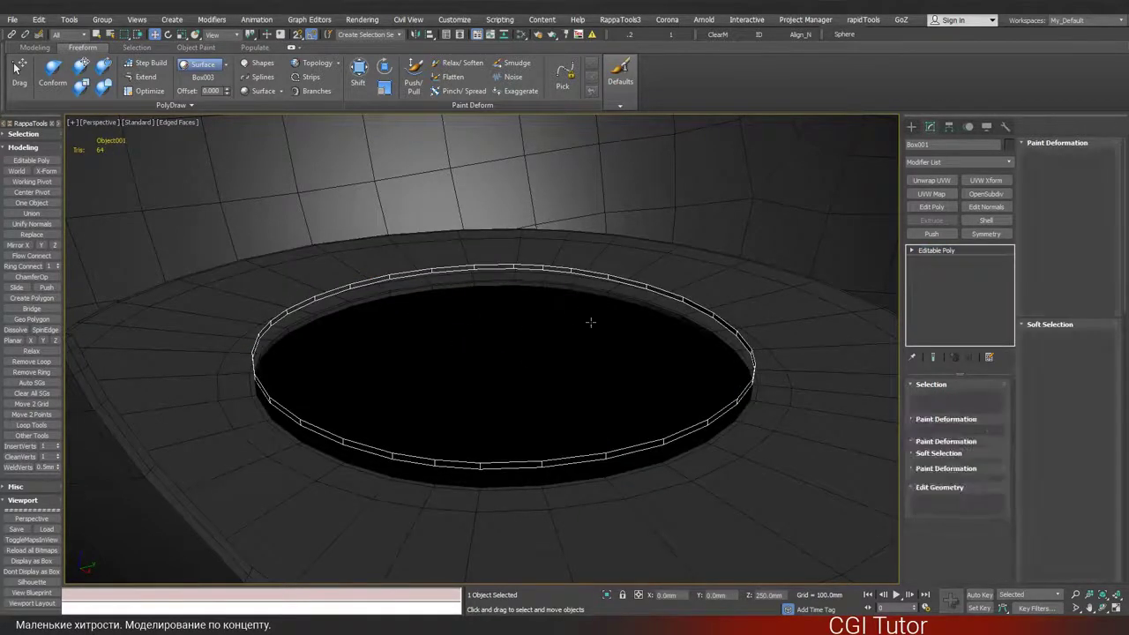
- Extend the new ring's upper border inward by scaling to form a flat rim around the opening
key(3)
click(719, 323)
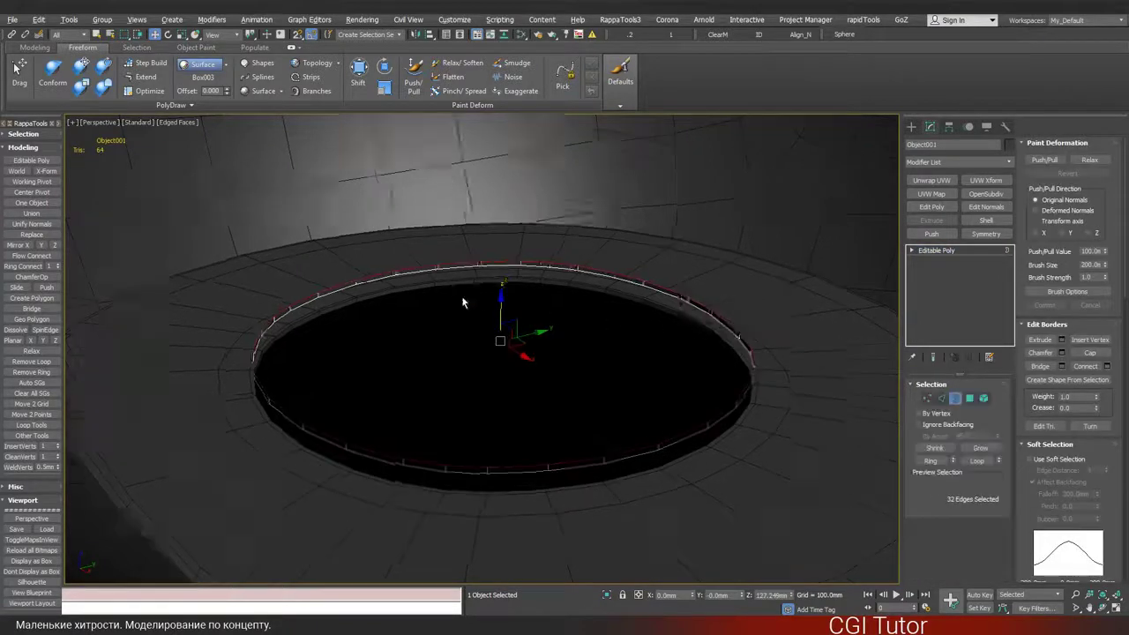
alt+middle_drag(462, 300, 500, 339)
key(r)
scroll(510, 351, up, 3)
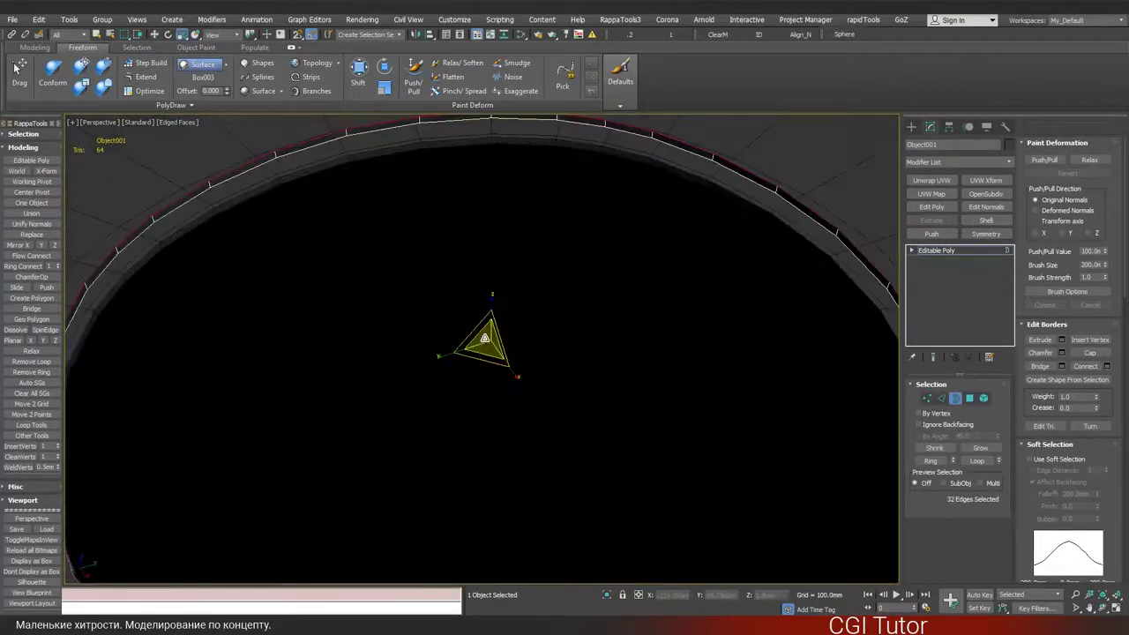
shift+drag(485, 338, 493, 353)
scroll(493, 351, down, 5)
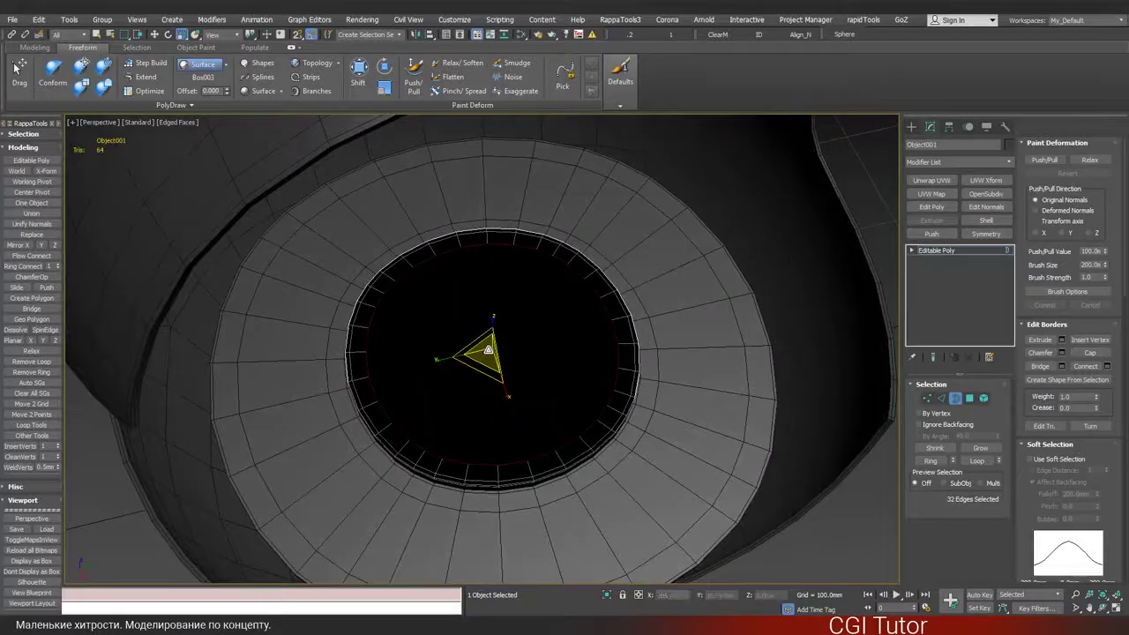
- Examine the fire bowl's flat top and central insert in the reference photo, and compare them with the model
scroll(488, 349, down, 5)
alt+middle_drag(449, 340, 446, 393)
alt+middle_drag(446, 297, 443, 181)
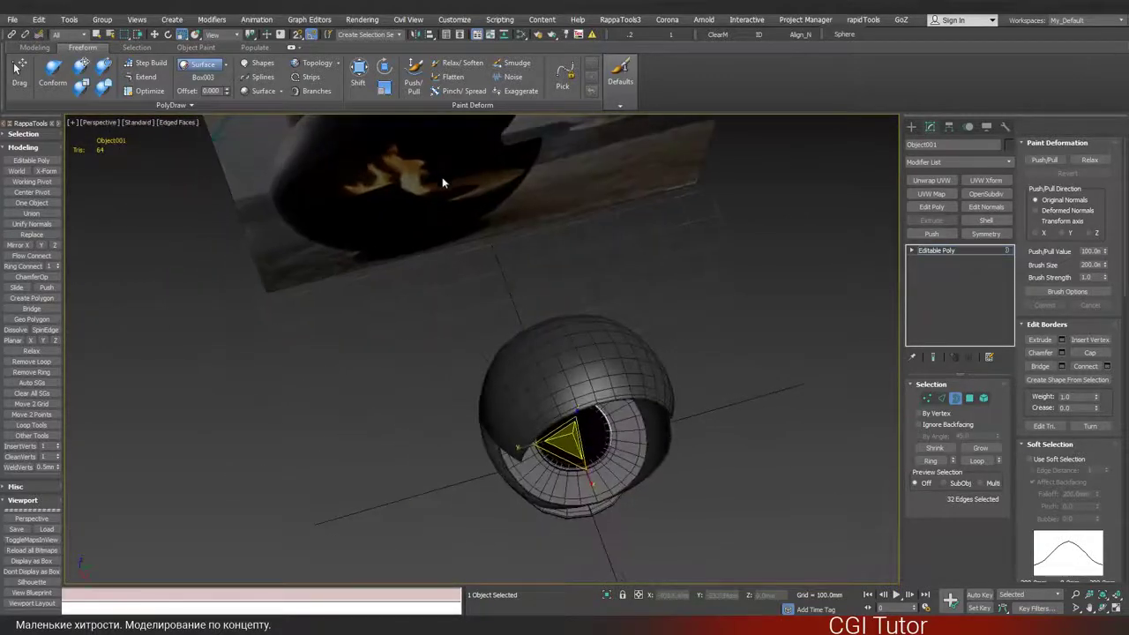
scroll(447, 302, up, 10)
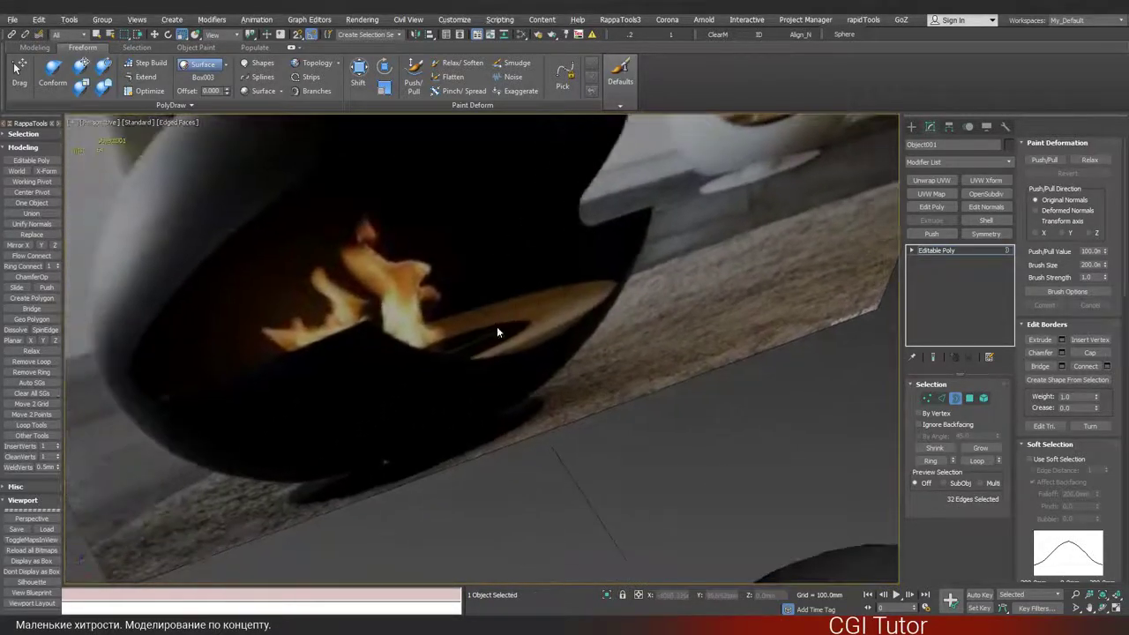
alt+middle_drag(497, 327, 525, 333)
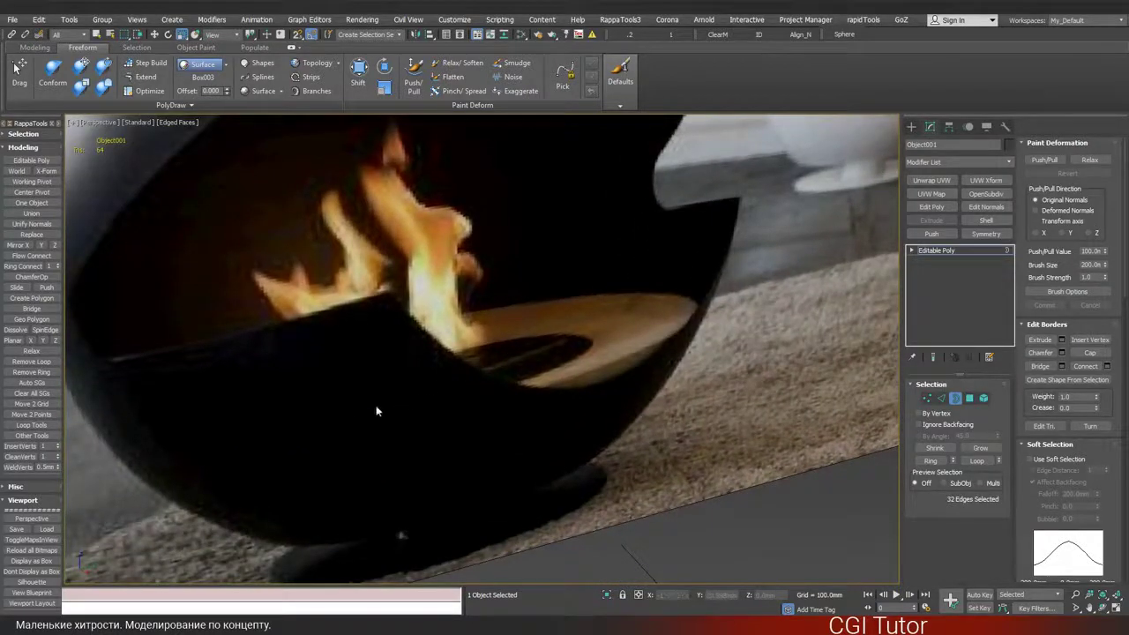
scroll(606, 358, down, 5)
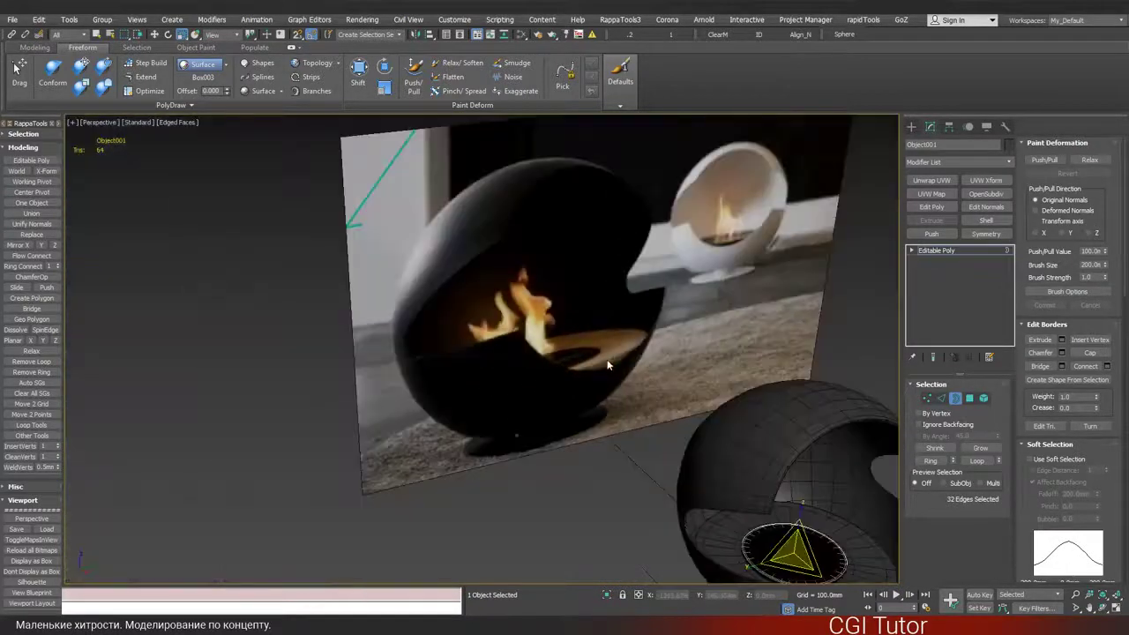
middle_drag(607, 365, 521, 327)
scroll(548, 420, up, 3)
alt+middle_drag(550, 417, 536, 367)
- Isolate the new ring object and frame it in the Top view
key(2)
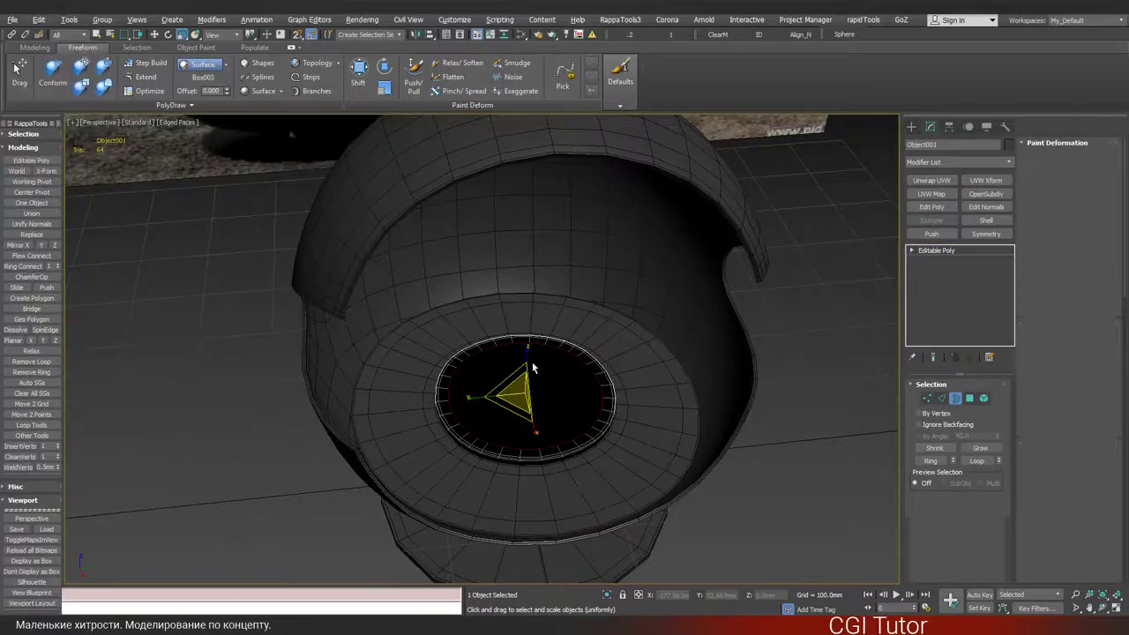
key(z)
scroll(506, 367, down, 4)
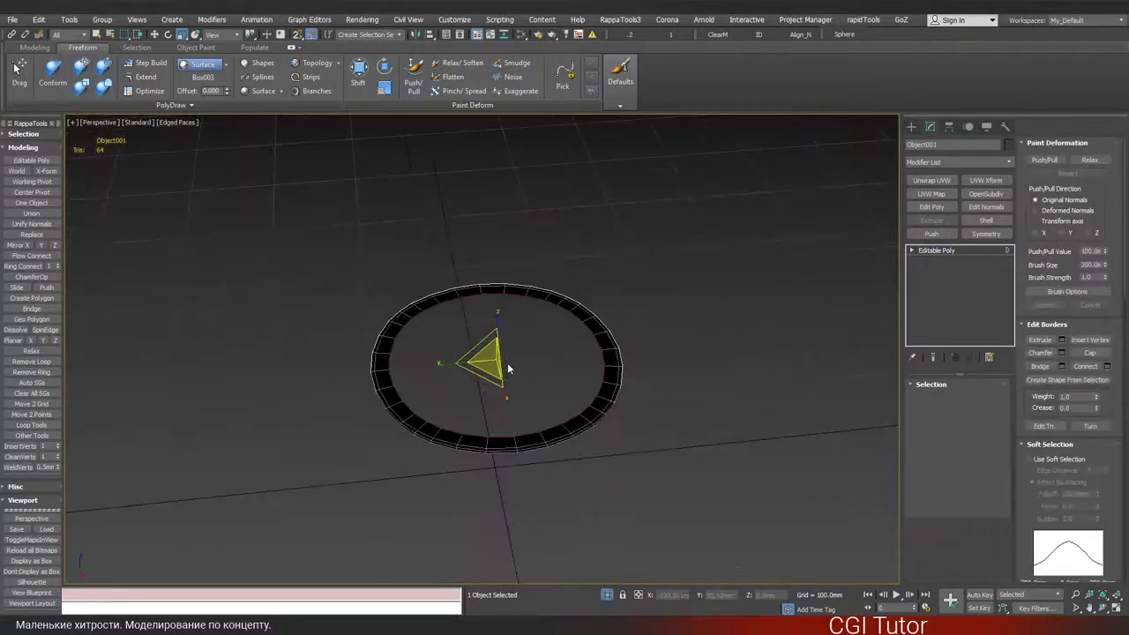
mouse_move(506, 368)
alt+middle_down()
mouse_move(510, 385)
mouse_move(513, 376)
alt+middle_up()
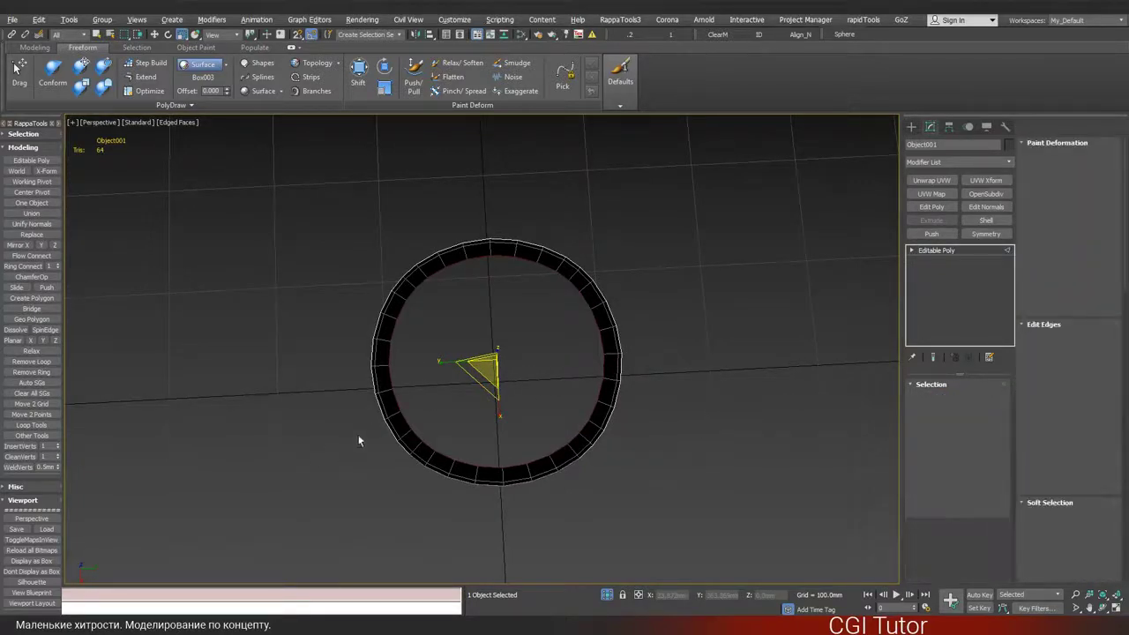
key(alt+w)
middle_click(300, 462)
key(alt+w)
key(z)
- Bridge the opposite edges of the ring's inner border into parallel strips, leaving out the two middle edges on each side
key(2)
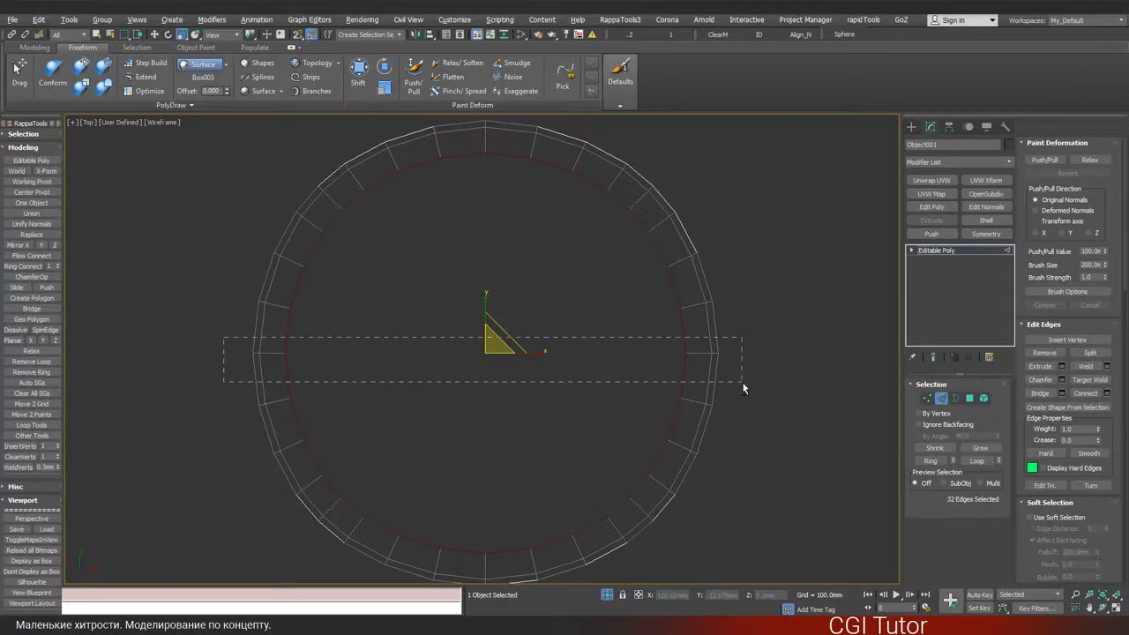
alt+drag(744, 388, 744, 388)
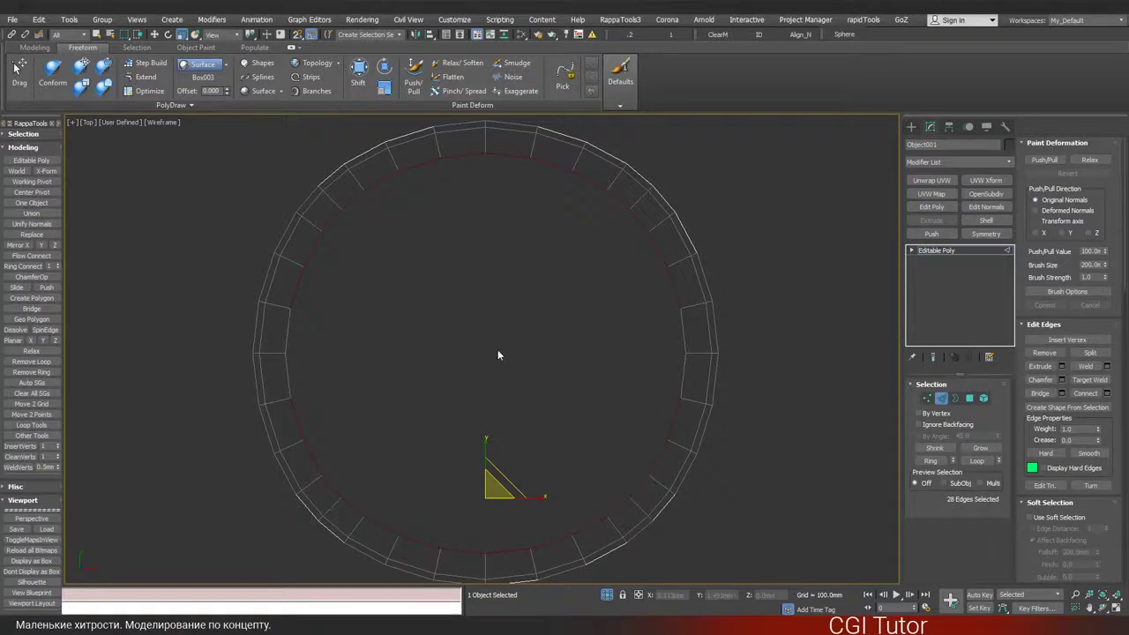
key(ctrl+shift+e)
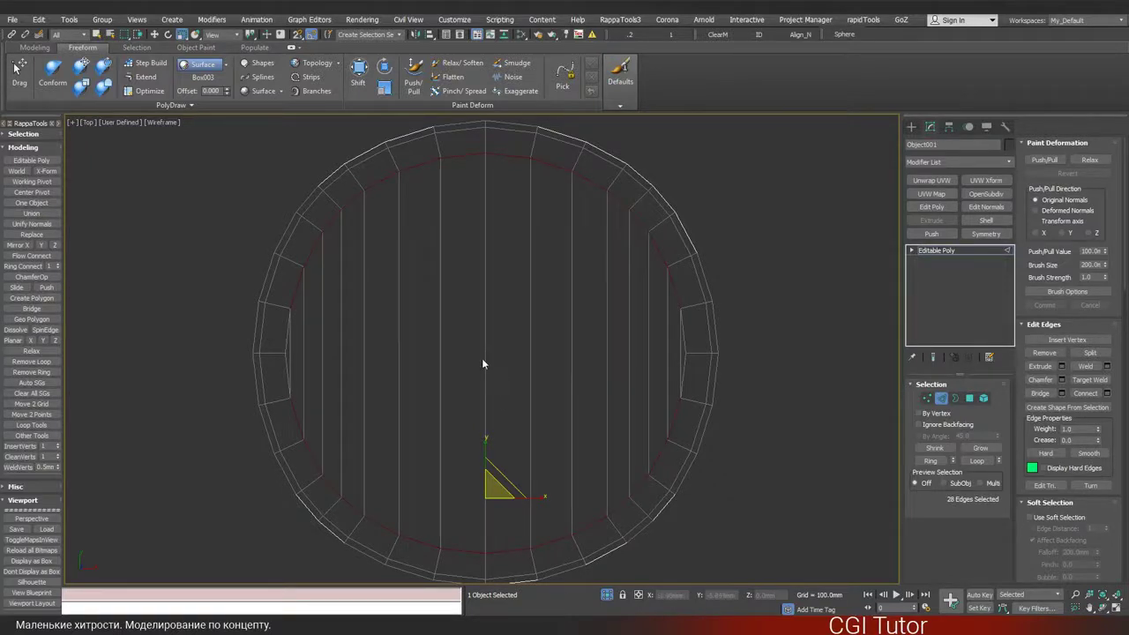
key(alt+w)
key(alt+w)
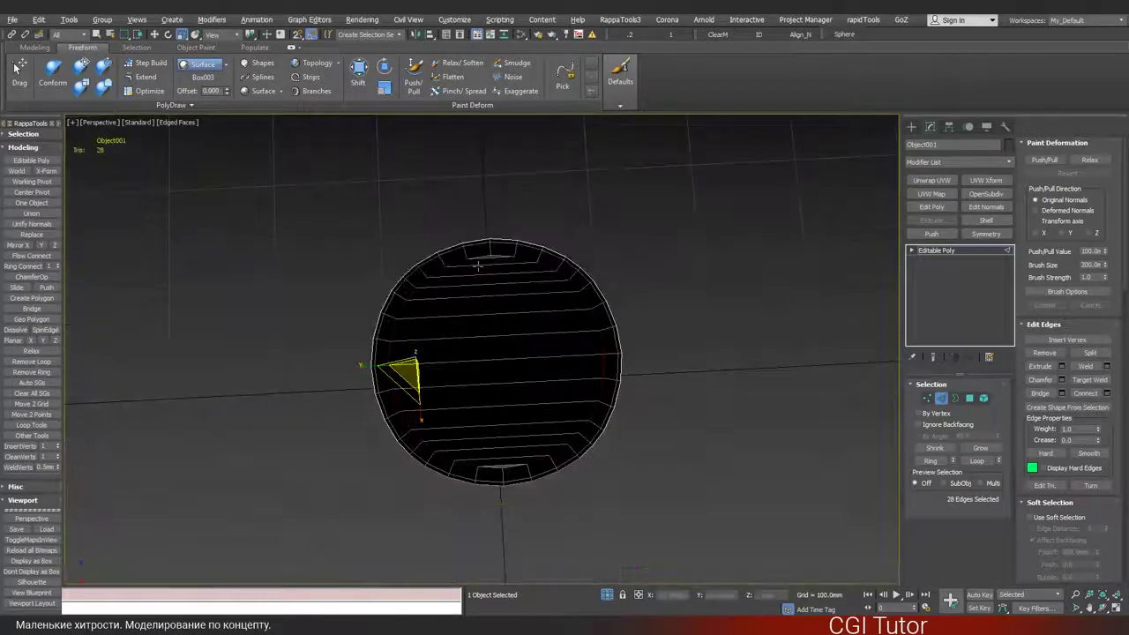
- Select the ring of parallel strip edges across the disc and connect them with one perpendicular middle line
alt+middle_drag(514, 413, 546, 391)
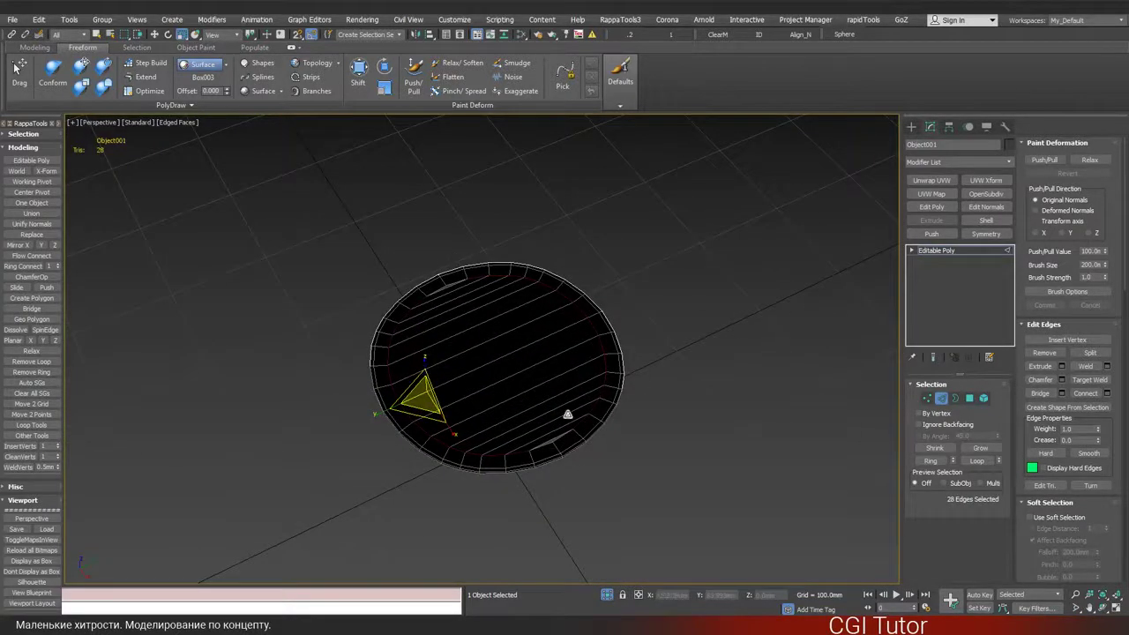
alt+middle_drag(497, 327, 491, 335)
click(467, 303)
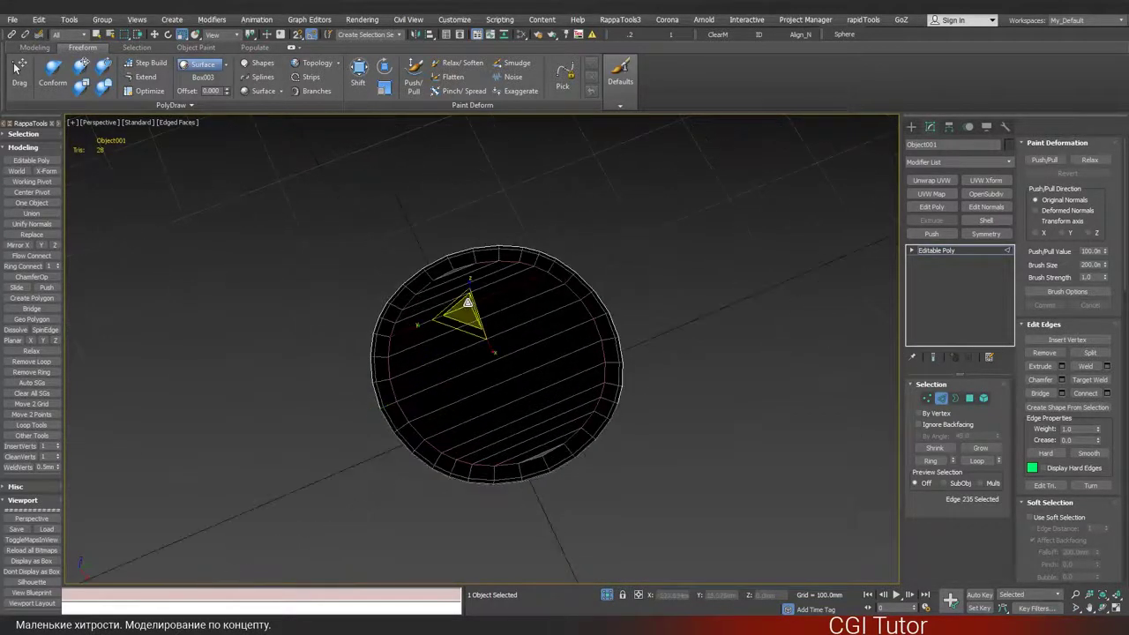
key(alt+r)
key(ctrl+shift+e)
scroll(459, 268, up, 8)
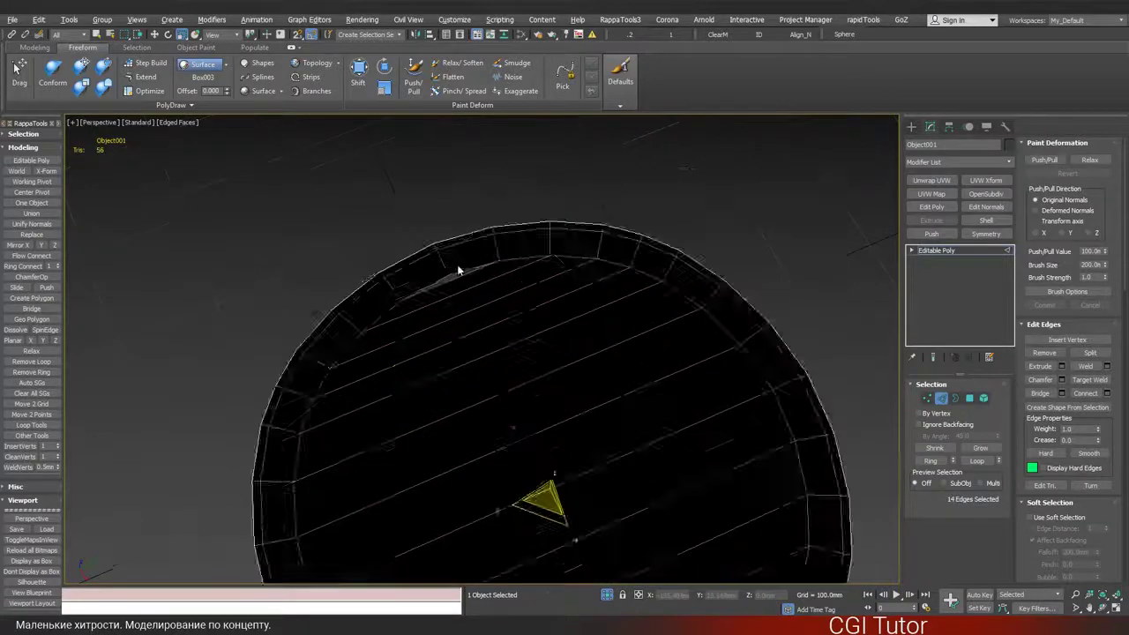
- Target-weld both end vertices of the middle line to the neighbouring inner rim vertices, closing the two gaps
key(1)
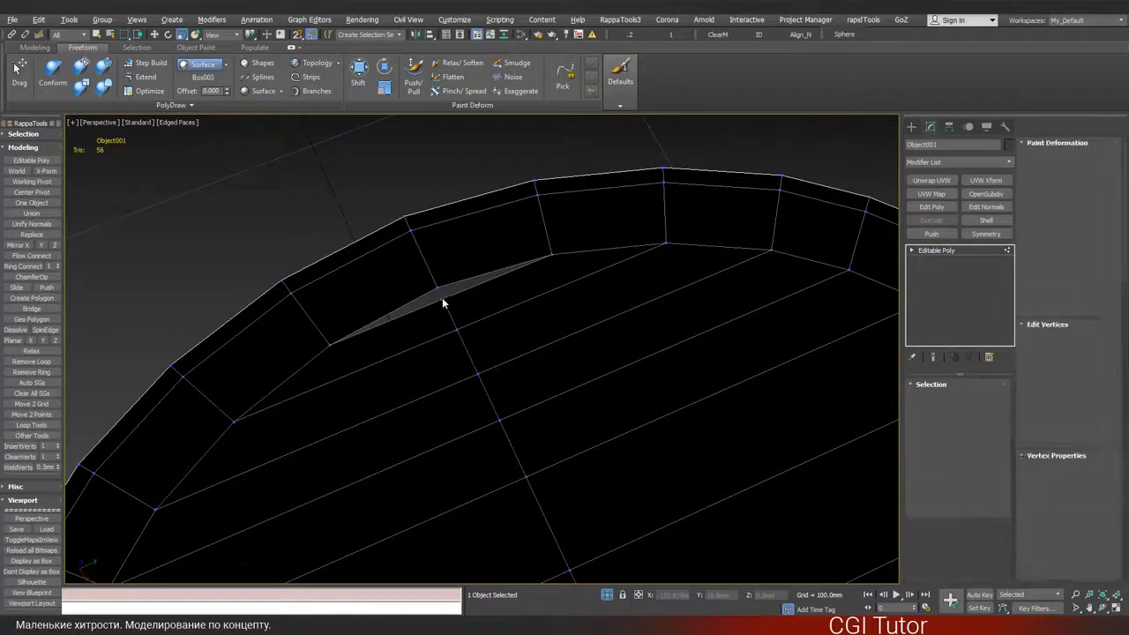
click(442, 300)
click(439, 288)
scroll(444, 301, down, 4)
middle_drag(595, 369, 456, 148)
click(505, 528)
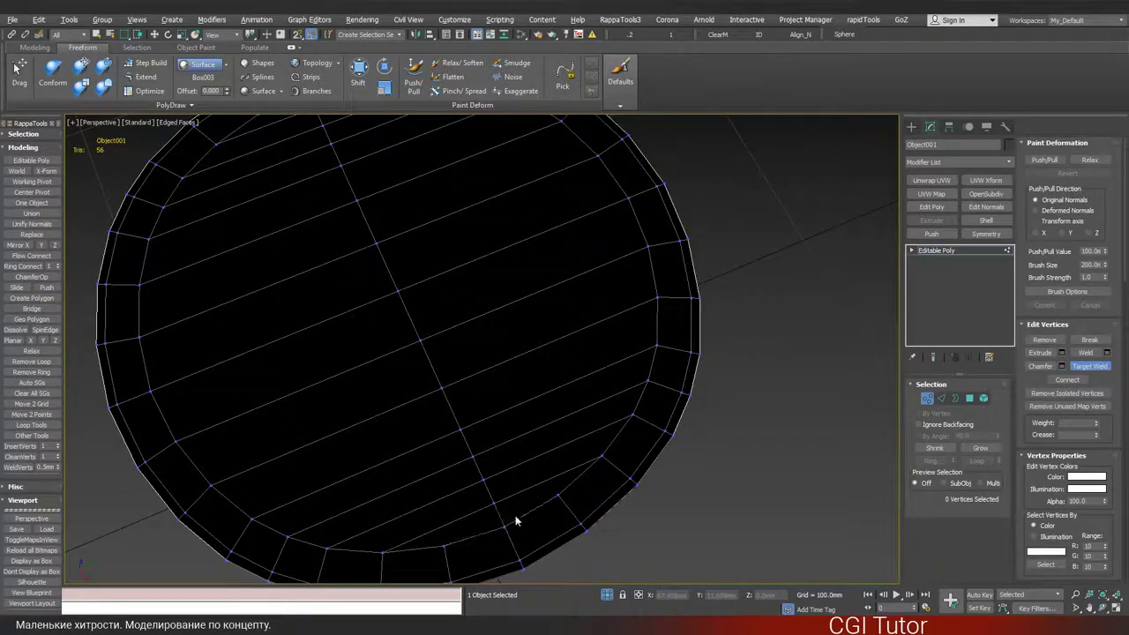
right_click(449, 395)
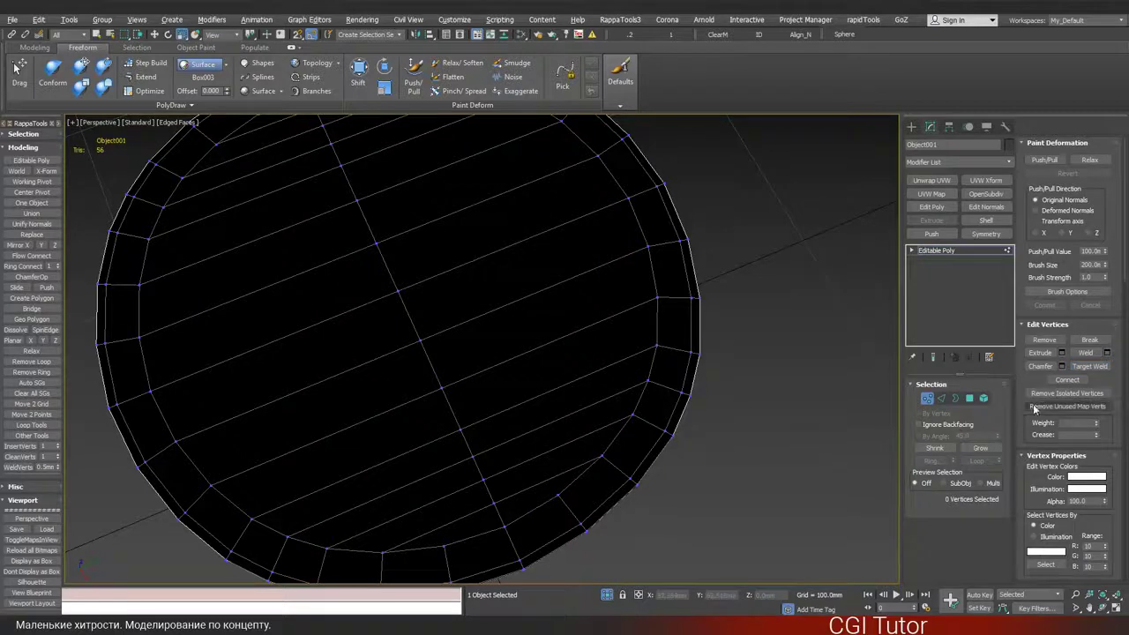
- Select all polygons of the filled disc and flip their normals
key(4)
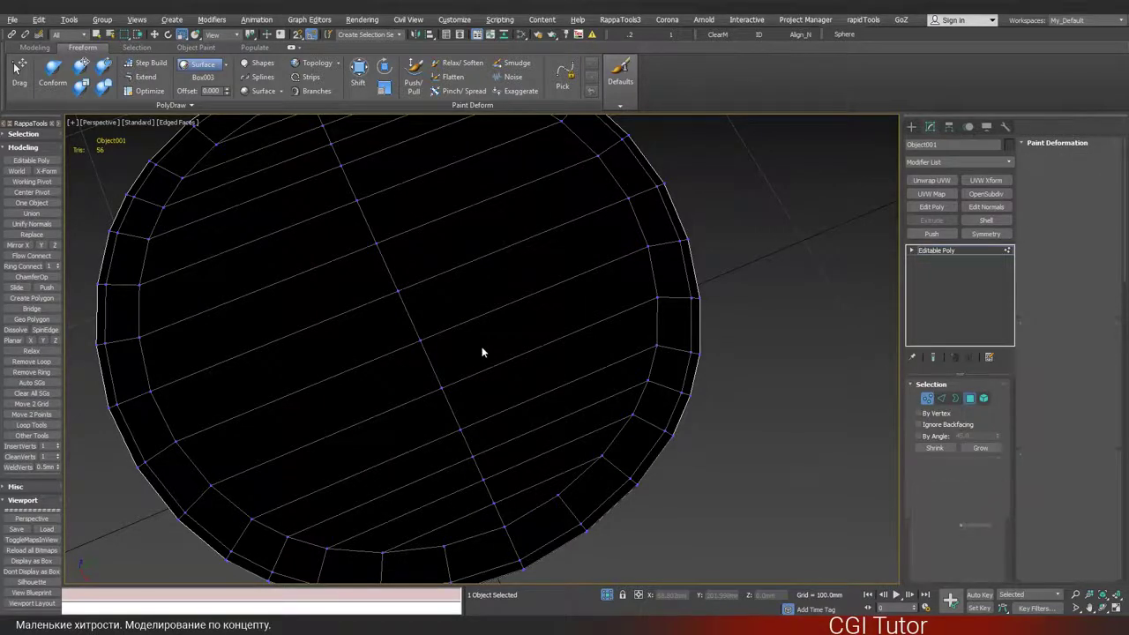
click(482, 349)
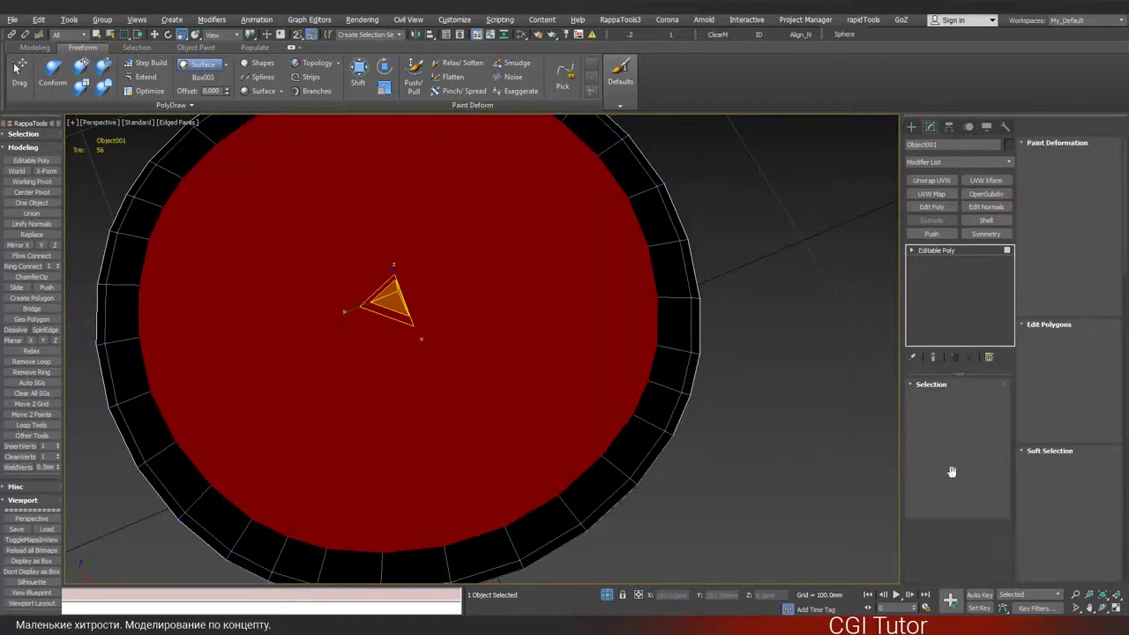
key(ctrl+a)
click(990, 449)
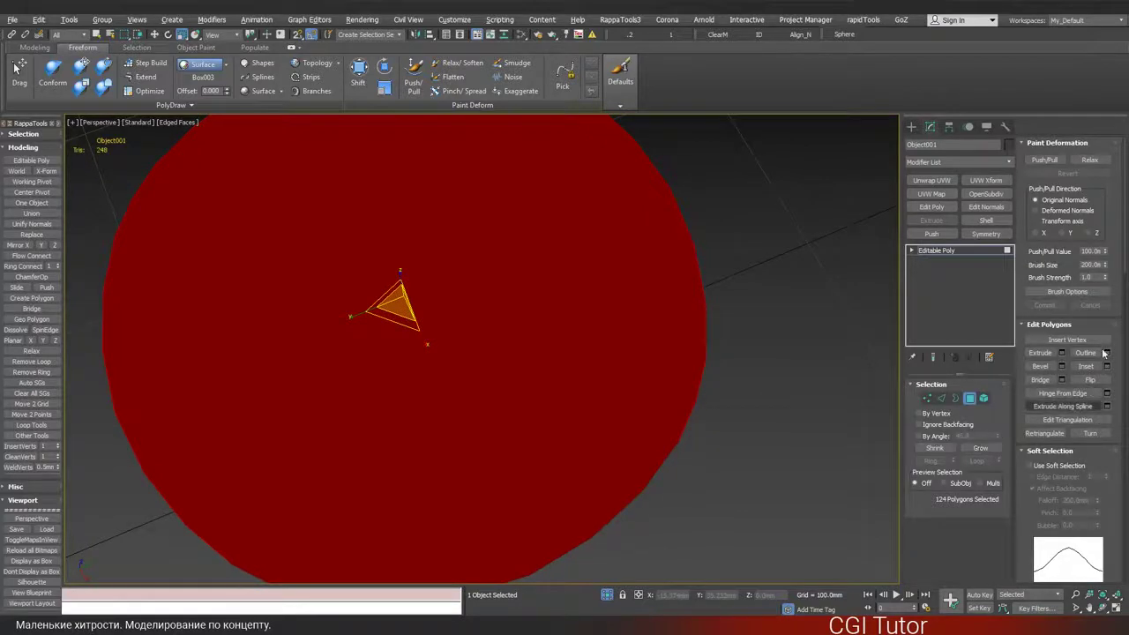
click(1090, 380)
- Cut straight crosswise edges parallel to the middle line, joining opposite inner rim vertices on one half of the disc
mouse_move(347, 371)
alt+middle_down()
mouse_move(404, 394)
mouse_move(353, 387)
alt+middle_up()
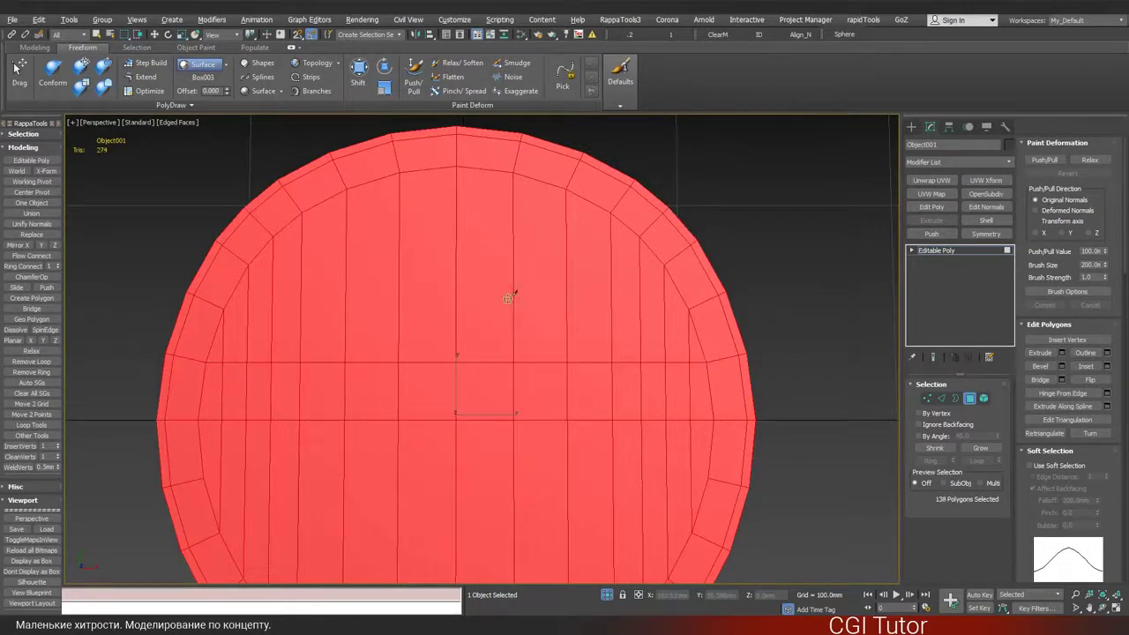
click(693, 309)
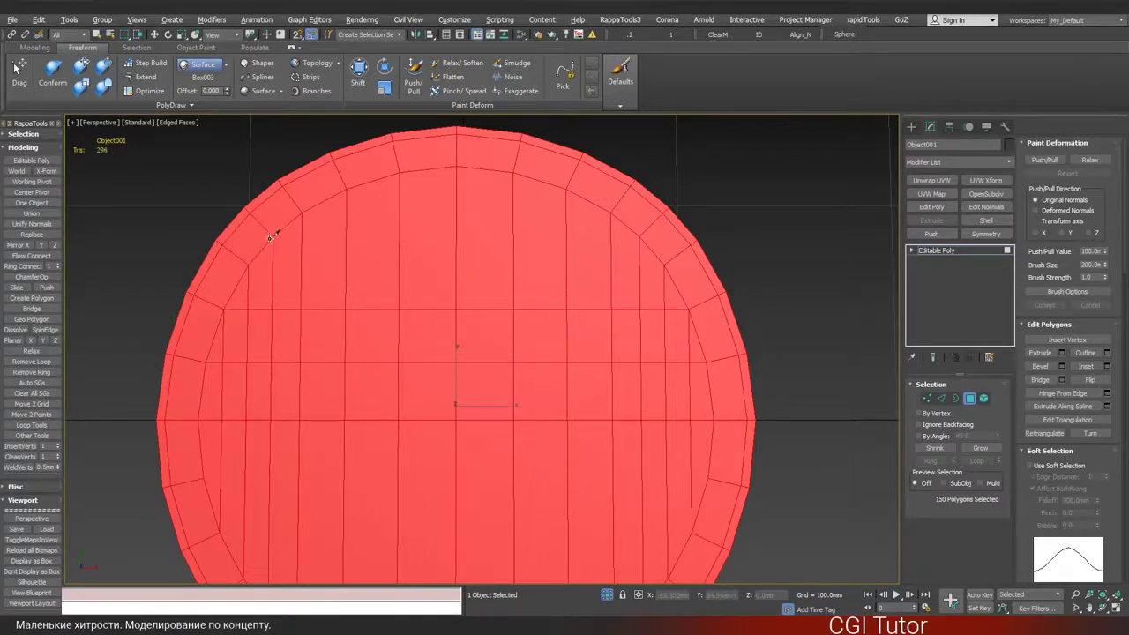
click(250, 263)
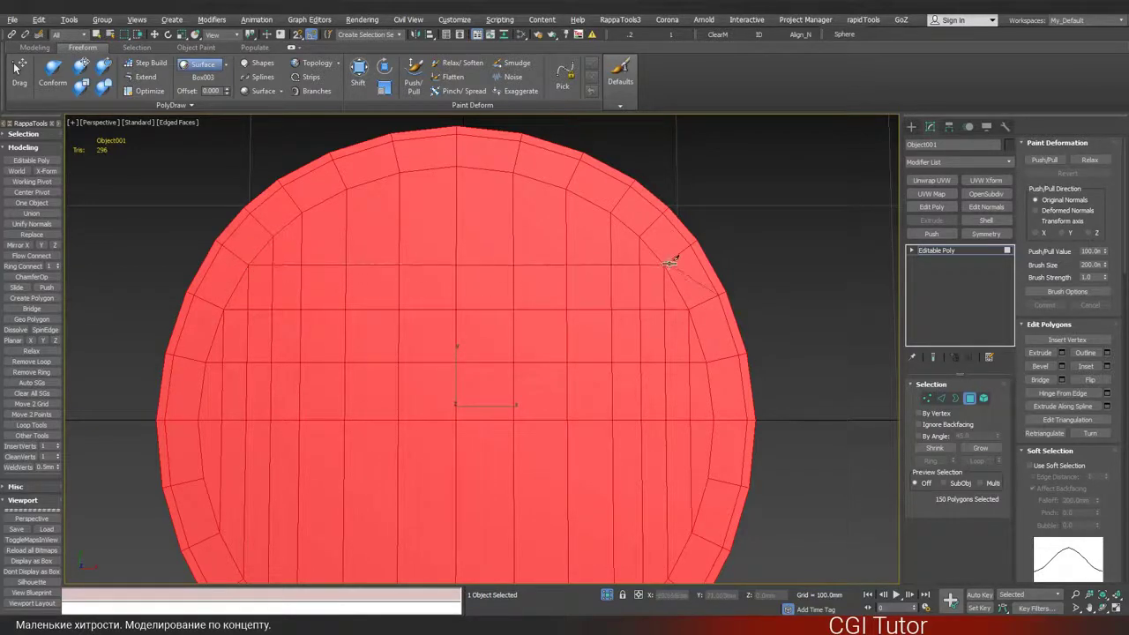
click(666, 255)
middle_drag(549, 372, 561, 308)
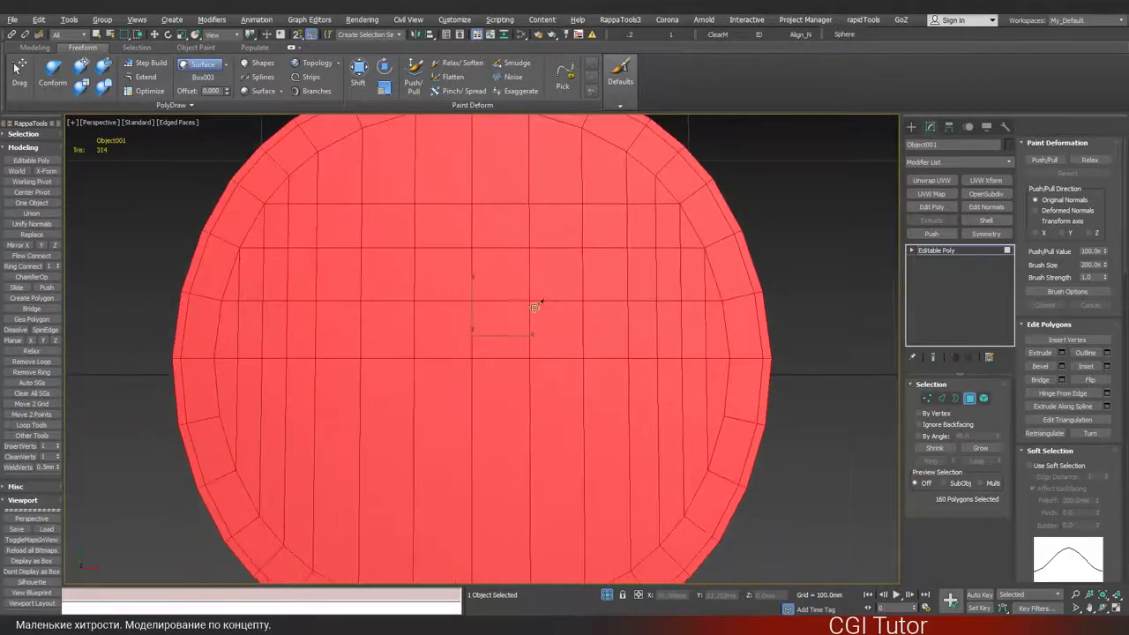
key(r)
middle_drag(282, 341, 308, 349)
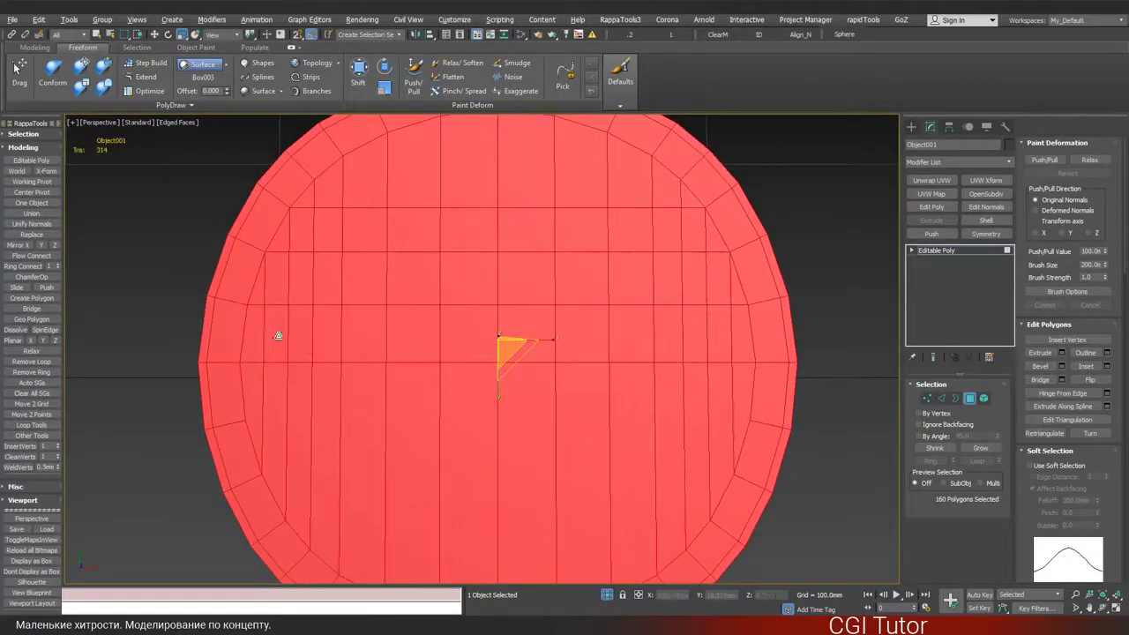
- Select the disc's 24 inner polygons on the uncut half plus the first row past the middle line, and inset them as a group by 2.3 mm
click(276, 335)
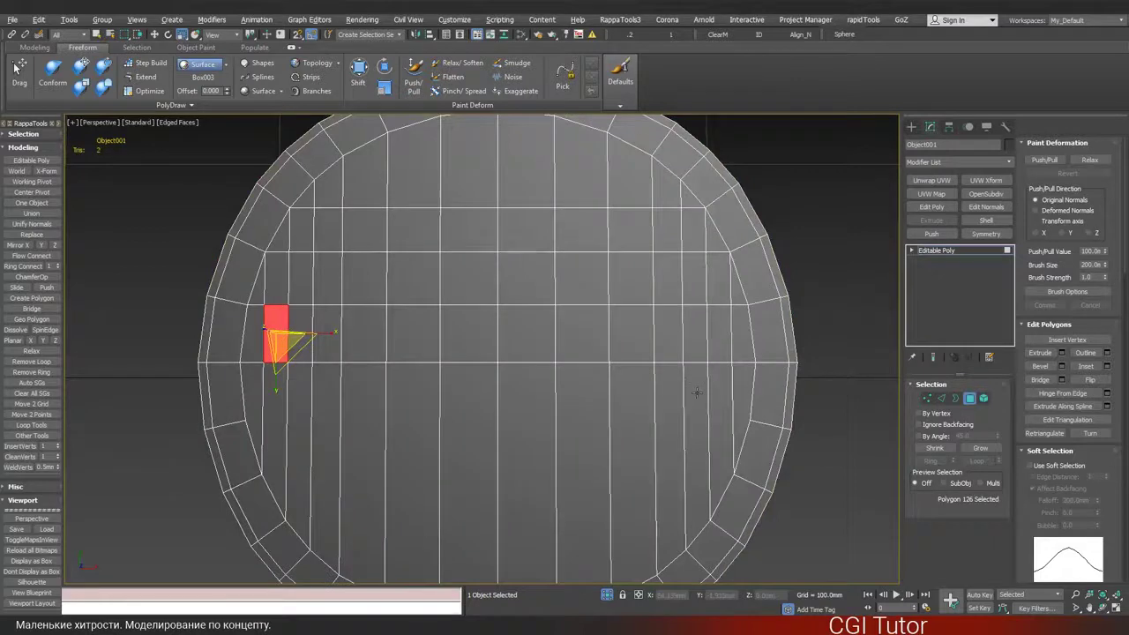
key(q)
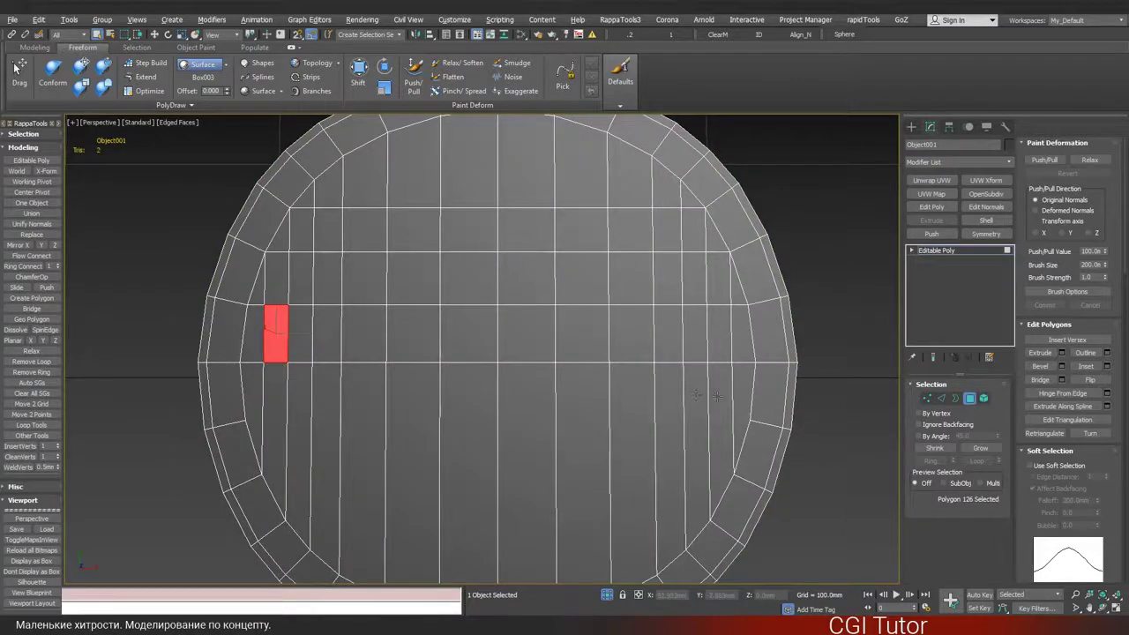
ctrl+click(718, 396)
shift+click(285, 340)
middle_drag(512, 357, 510, 355)
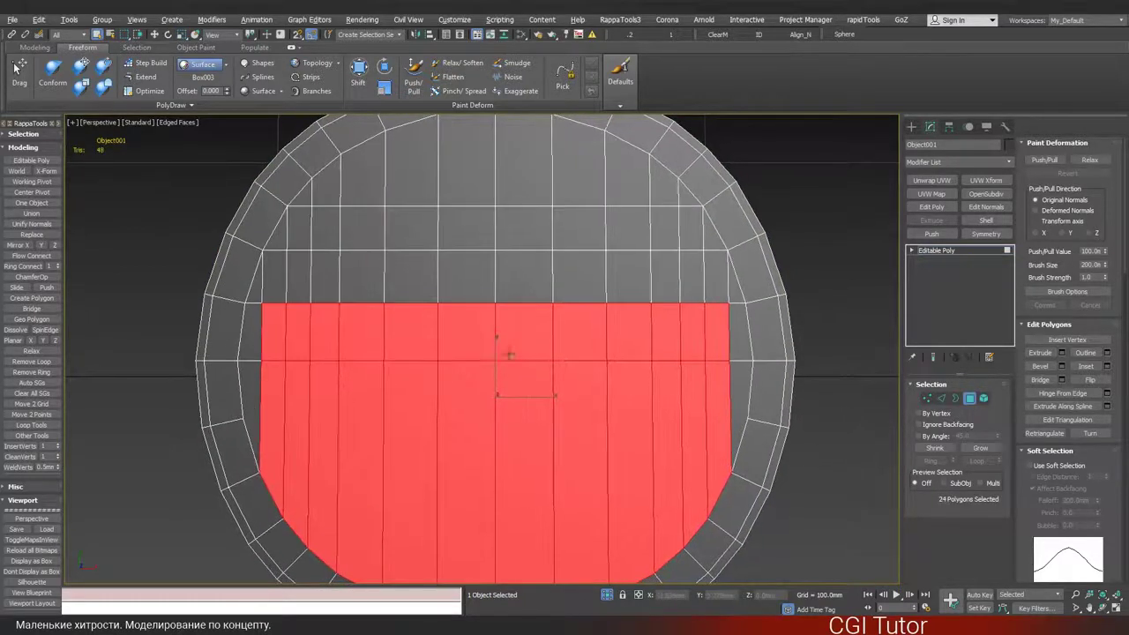
click(1107, 366)
drag(874, 378, 869, 421)
click(815, 404)
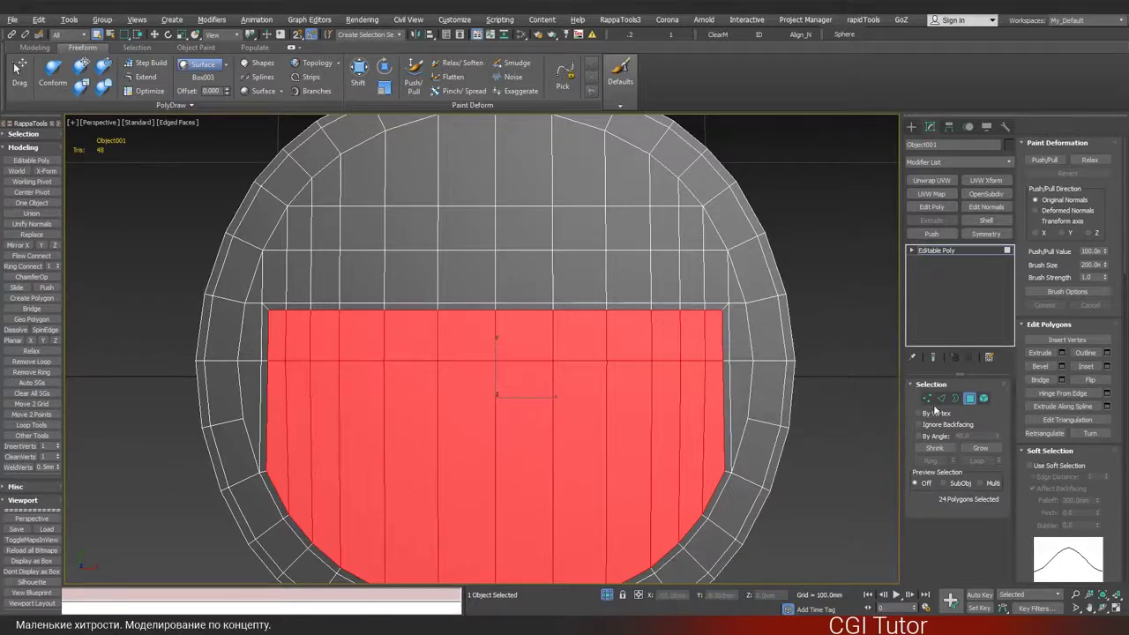
- Select the inset's straight long edge loop and move it along Y to about 12.3 mm, towards the middle line
key(2)
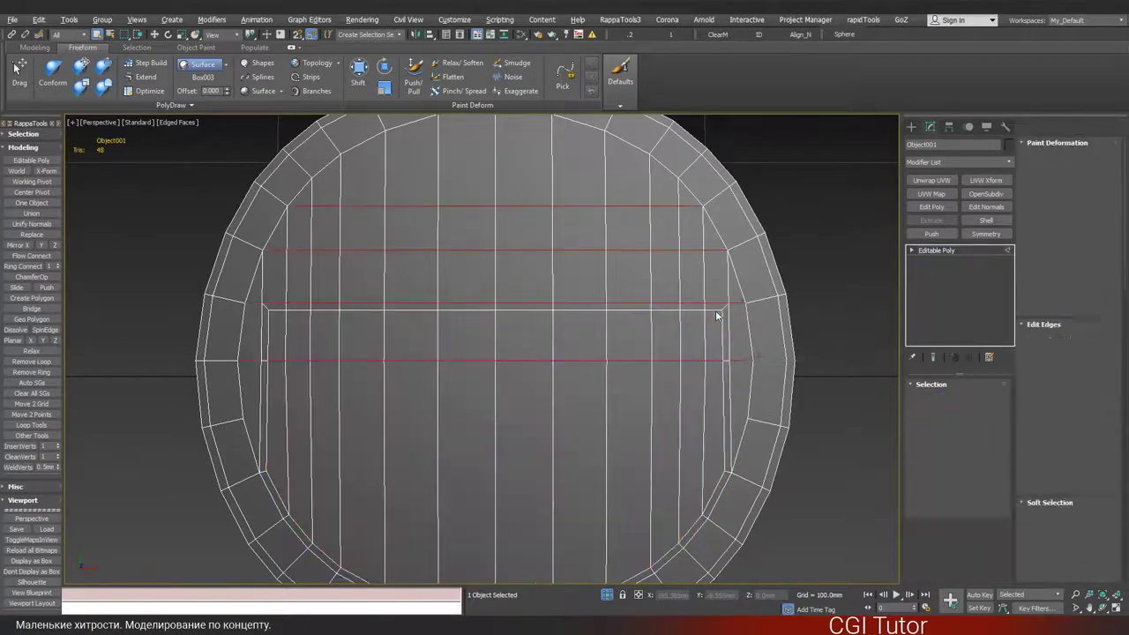
double_click(716, 310)
key(w)
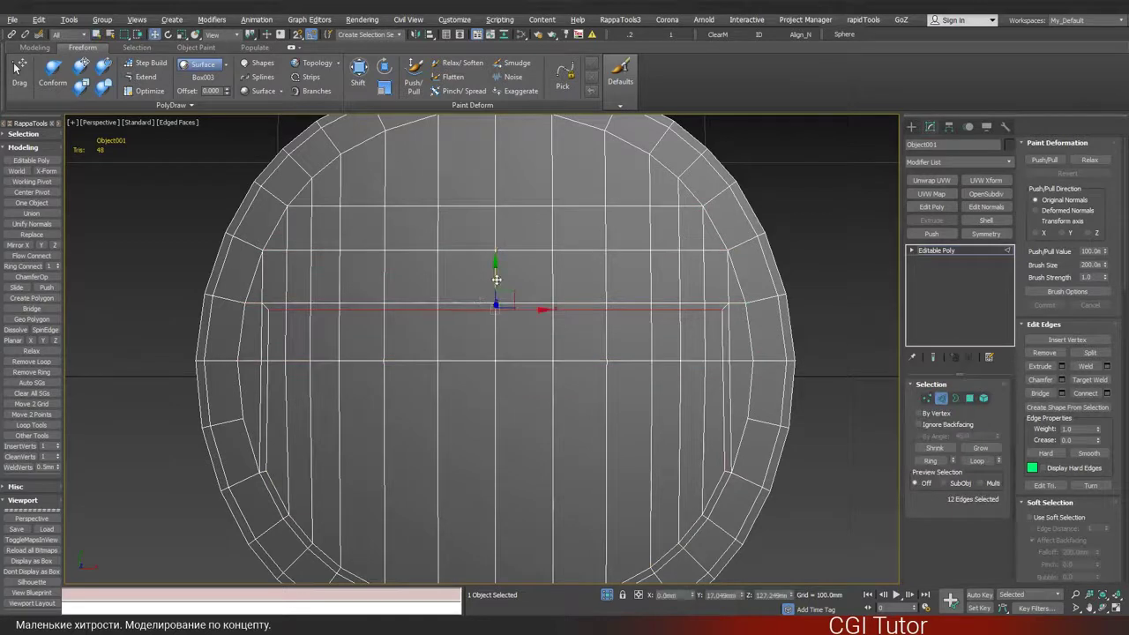
drag(496, 279, 497, 294)
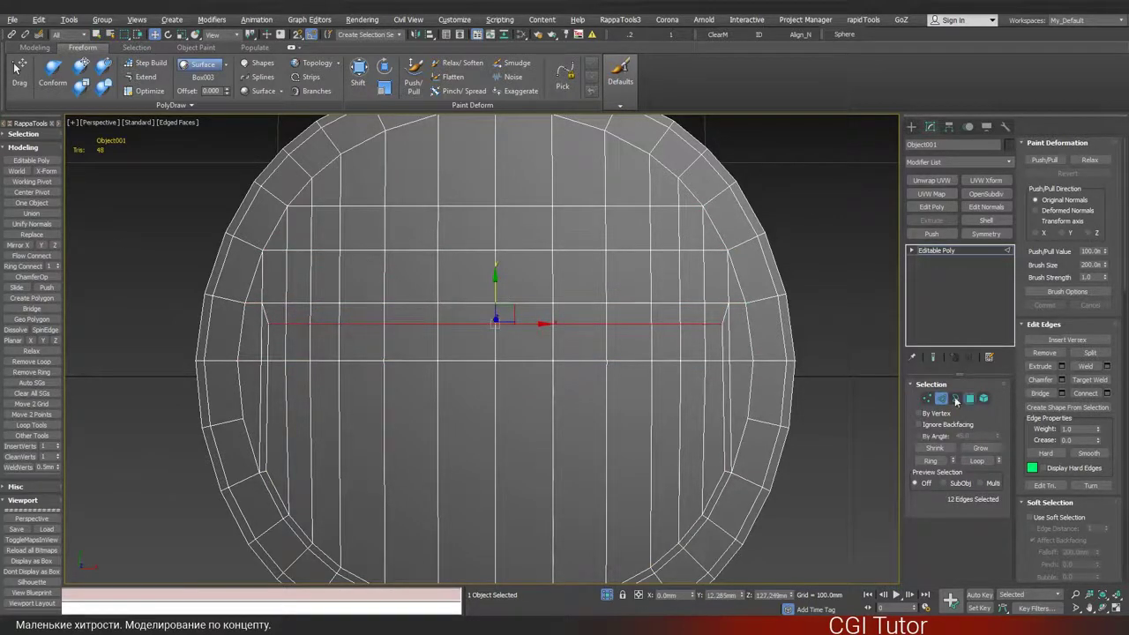
- Inset the 24 polygons inside the moved border once more as a group, leaving only a thin support strip
click(957, 400)
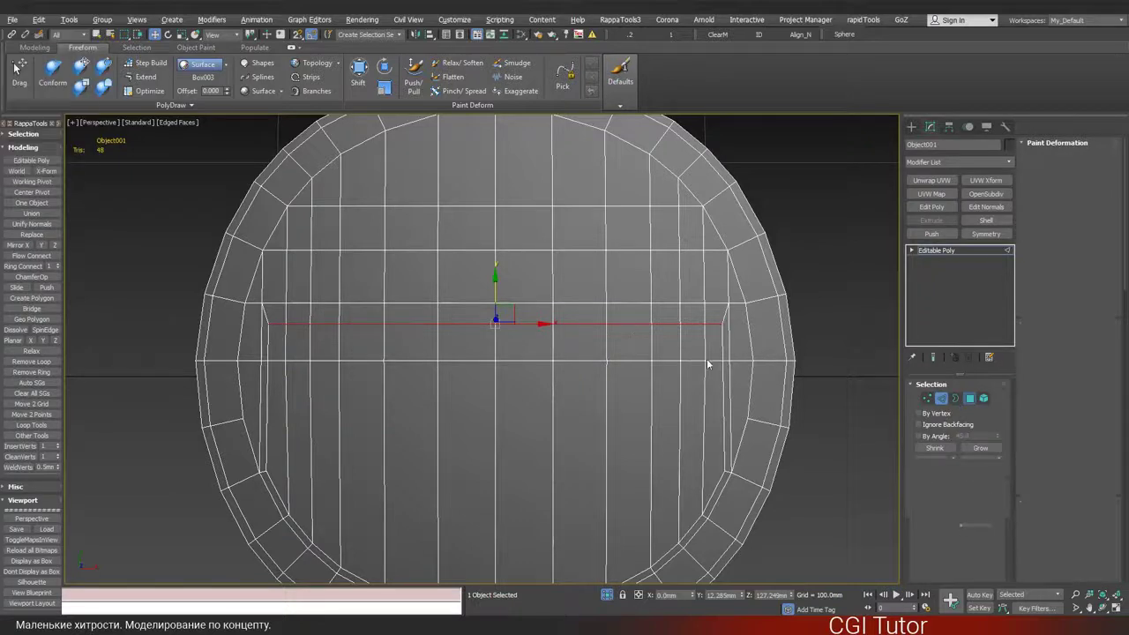
click(711, 360)
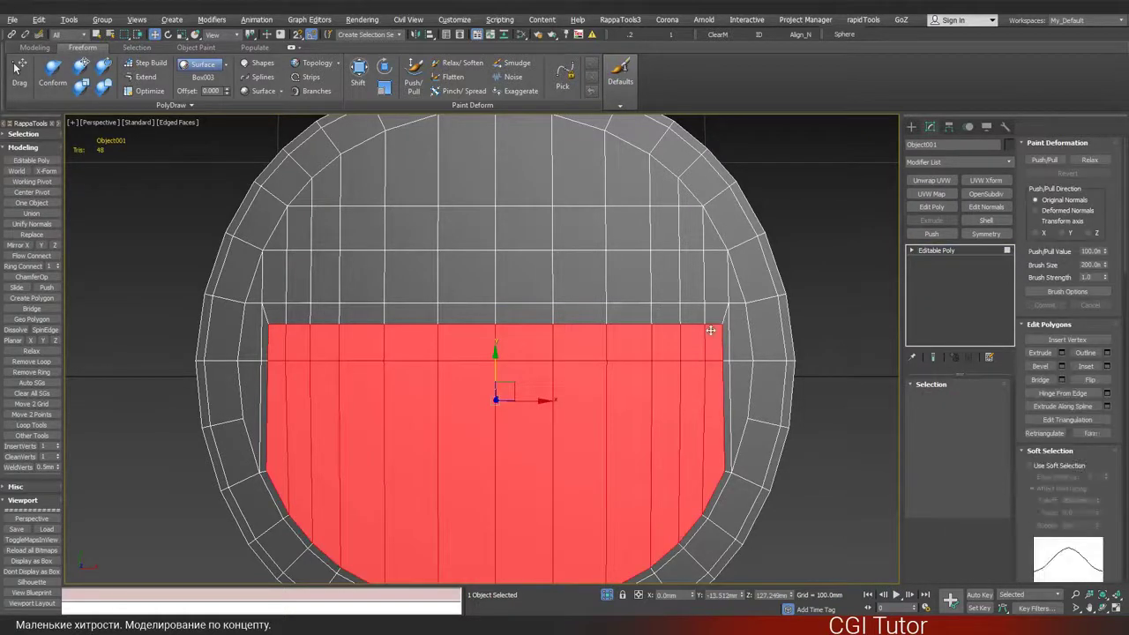
scroll(711, 330, up, 5)
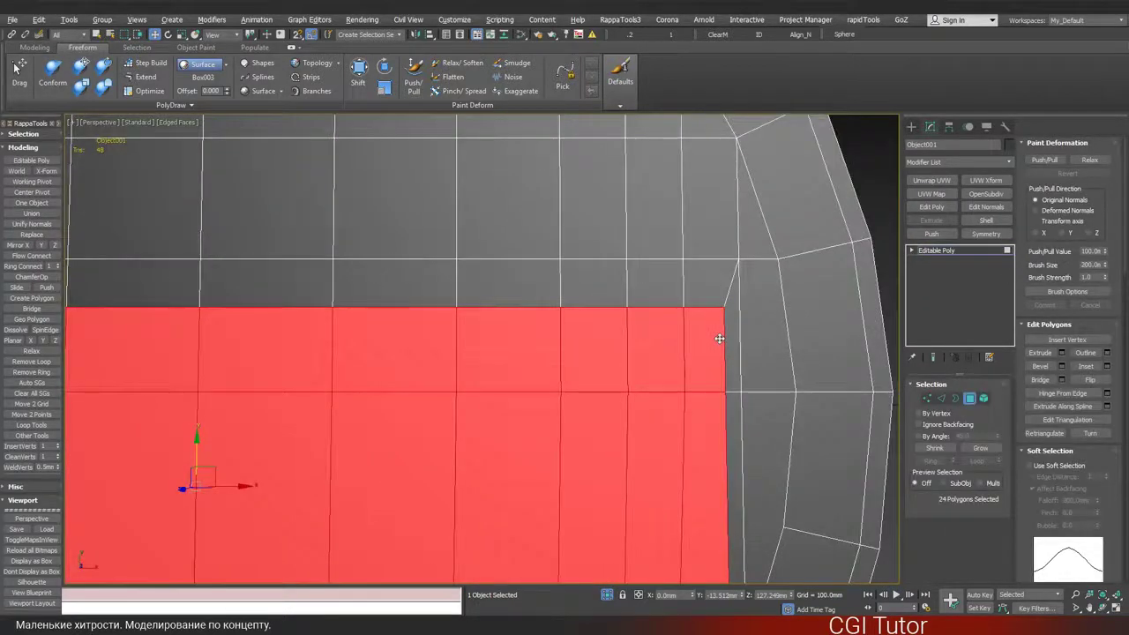
click(1108, 366)
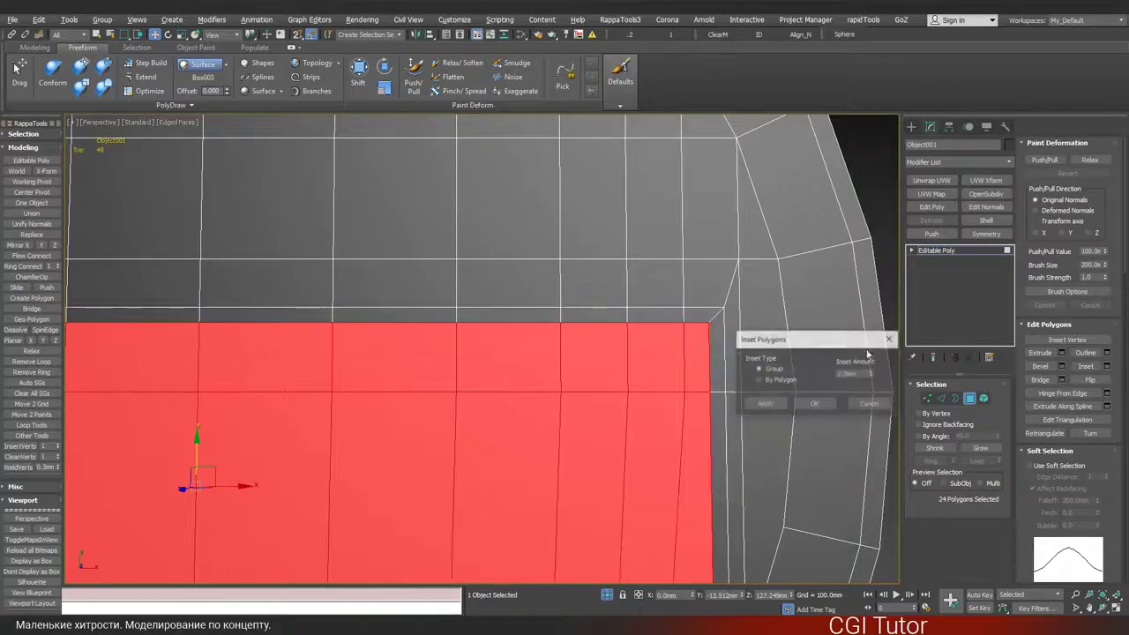
drag(870, 377, 838, 405)
click(820, 404)
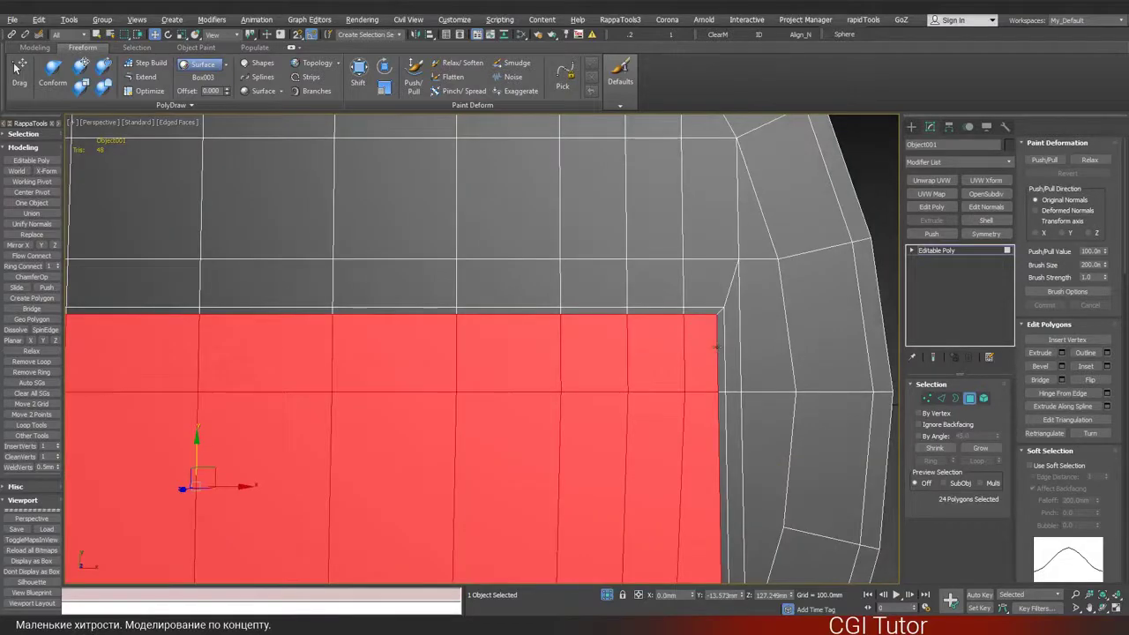
- Extrude the inset polygons downward as a group by about 1 mm and again by about 10 mm, and delete the extruded bottom faces
mouse_move(716, 347)
alt+middle_down()
mouse_move(499, 315)
mouse_move(727, 335)
alt+middle_up()
click(1062, 353)
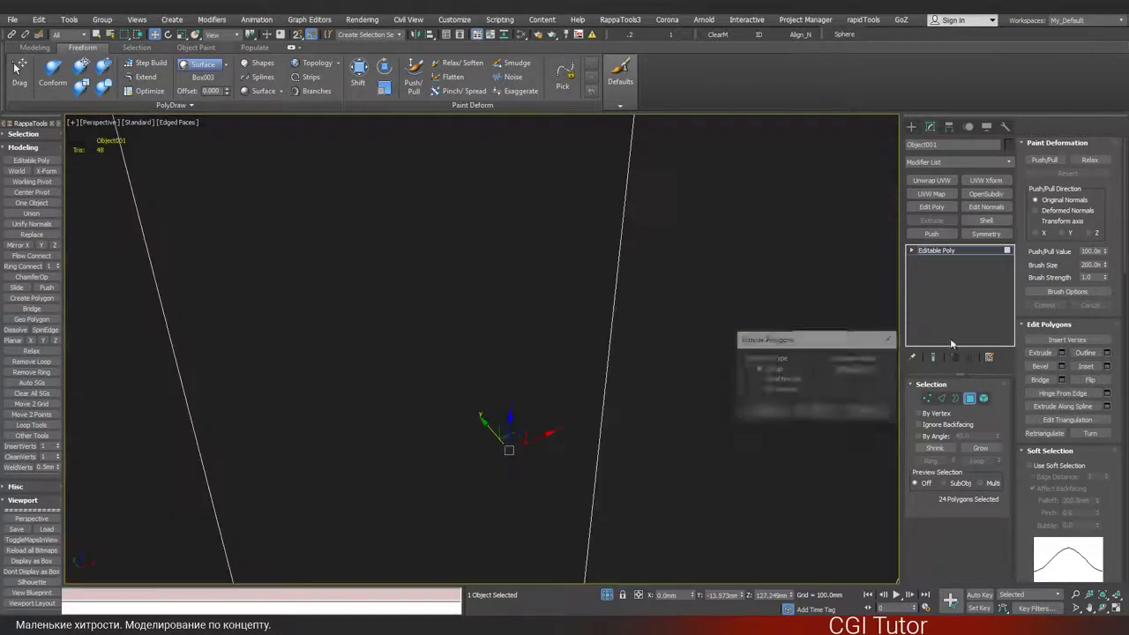
right_click(871, 372)
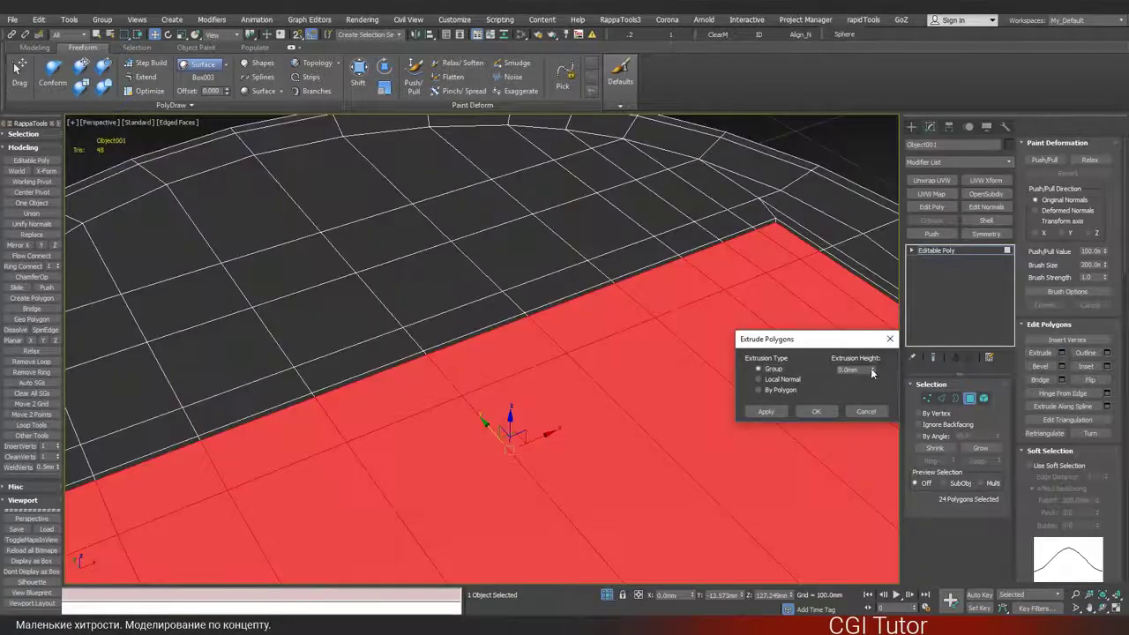
drag(872, 373, 865, 421)
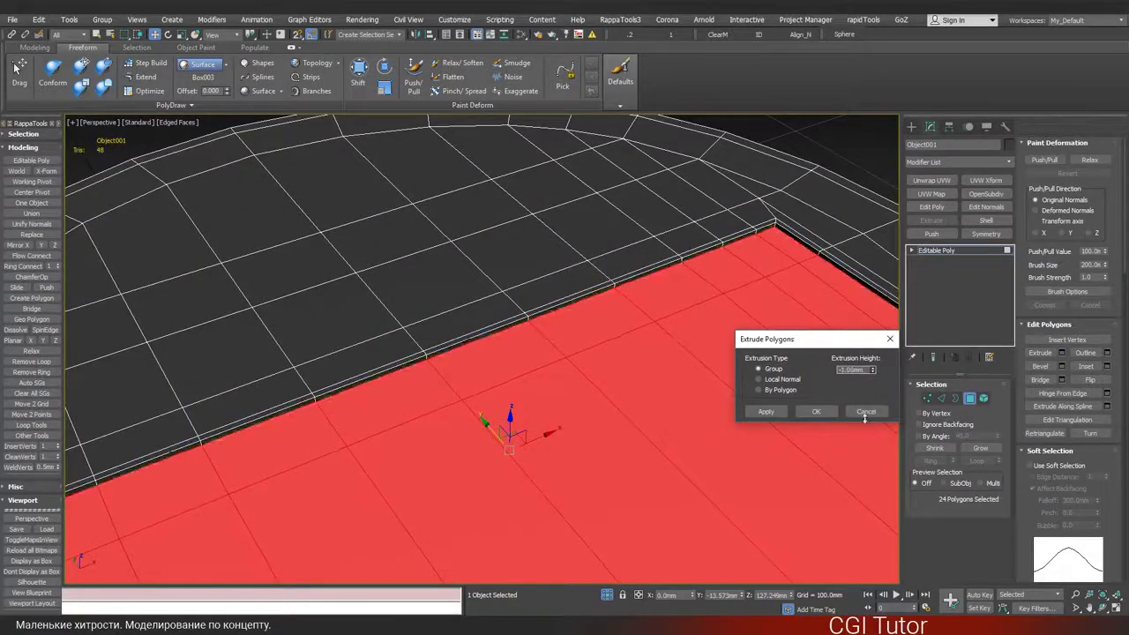
click(776, 412)
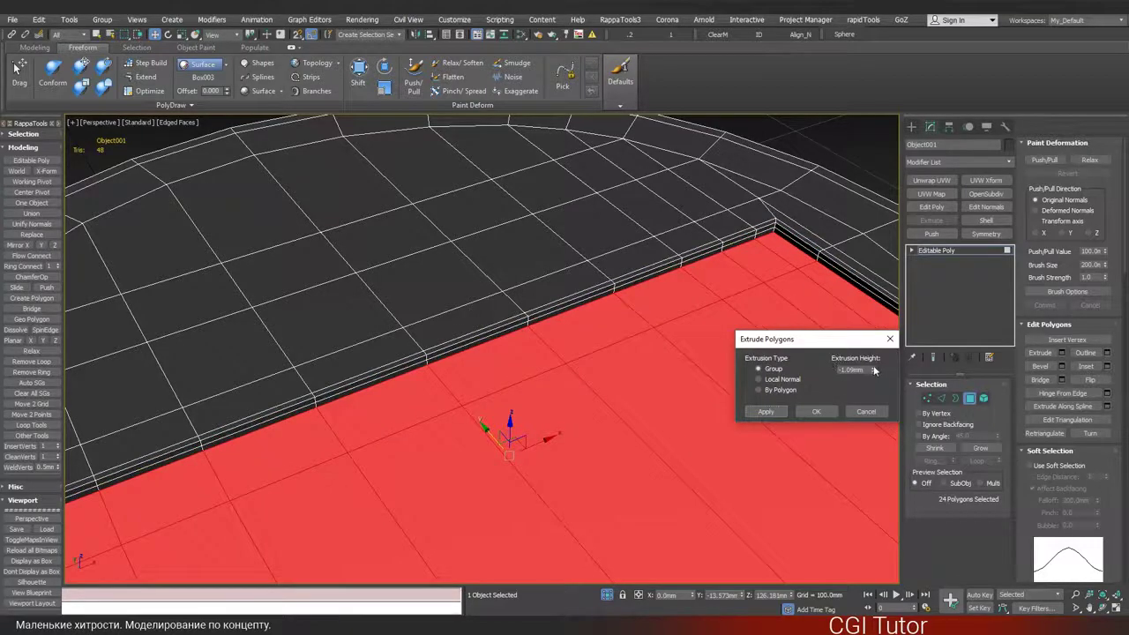
drag(875, 371, 819, 427)
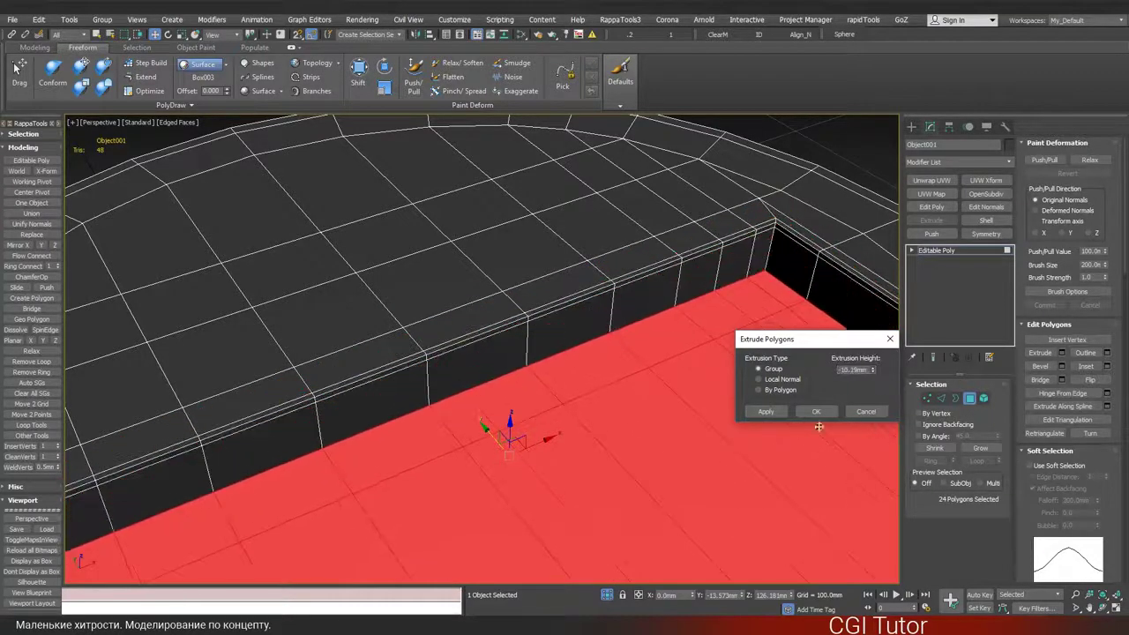
click(817, 412)
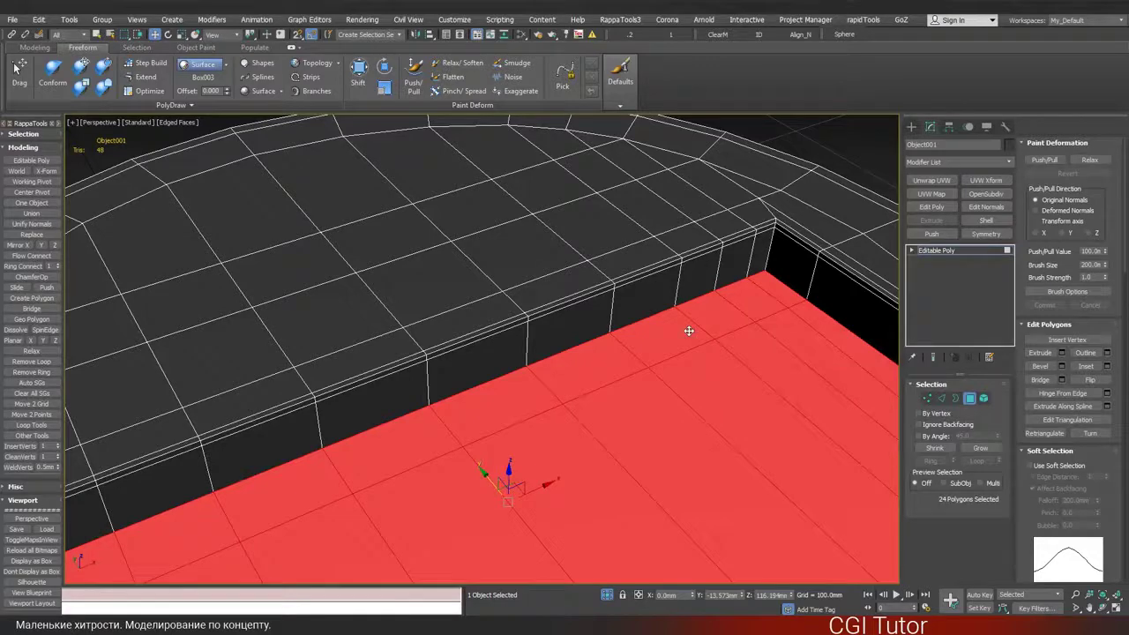
key(Delete)
click(970, 400)
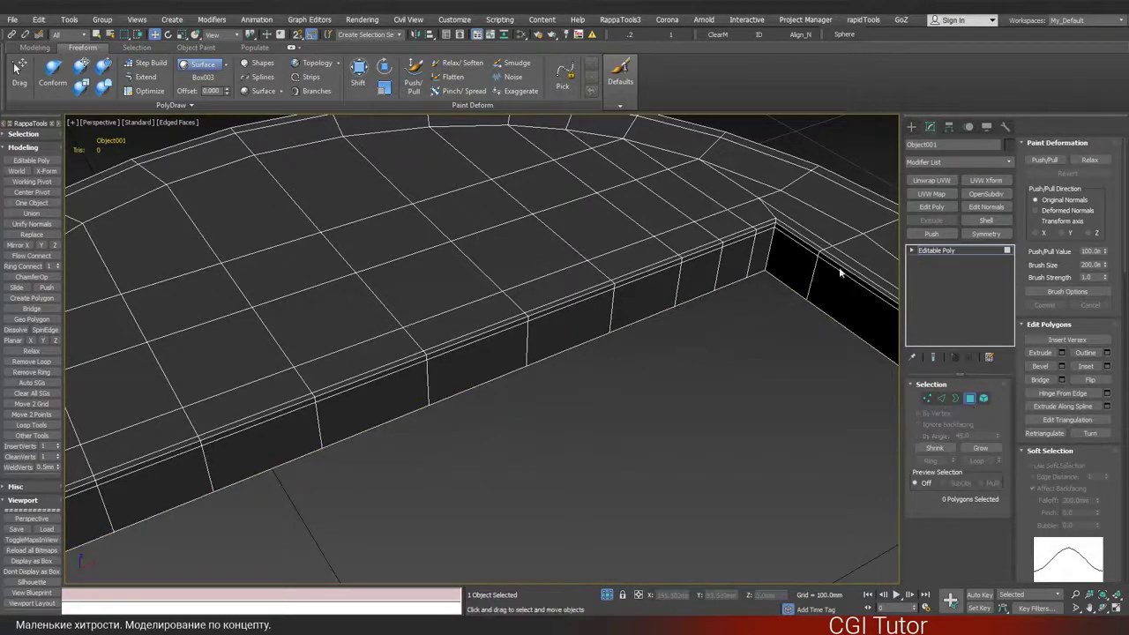
- Mirror the disc along the Y axis with a Symmetry modifier to form a closed slot, and collapse the result to Editable Poly
scroll(825, 258, down, 2)
scroll(825, 257, down, 2)
alt+middle_drag(825, 257, 604, 306)
click(990, 236)
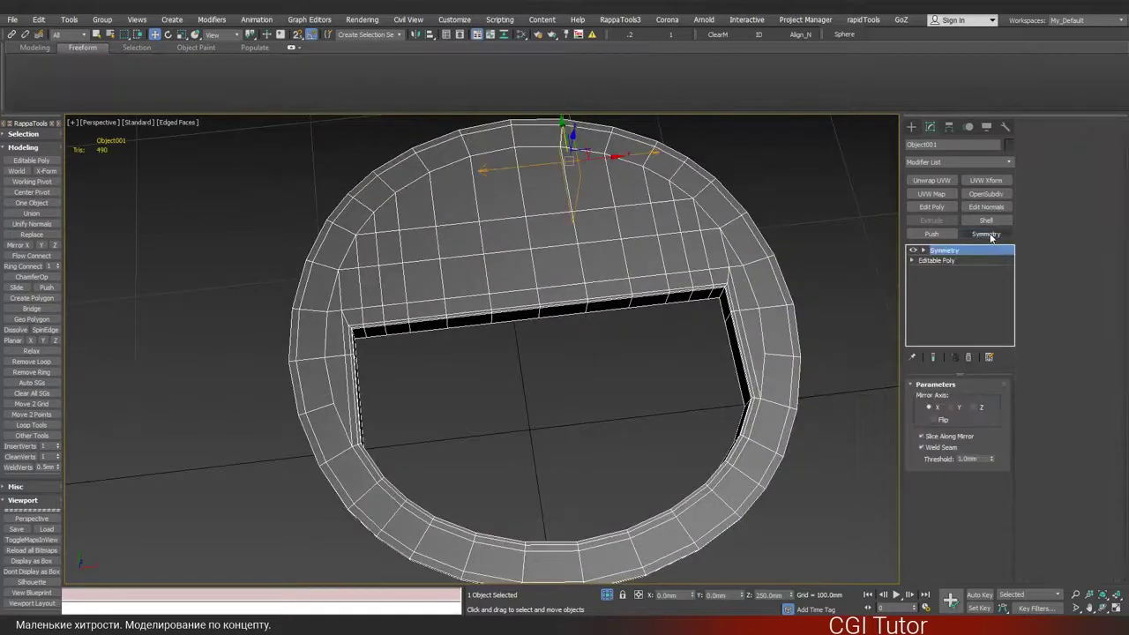
click(958, 407)
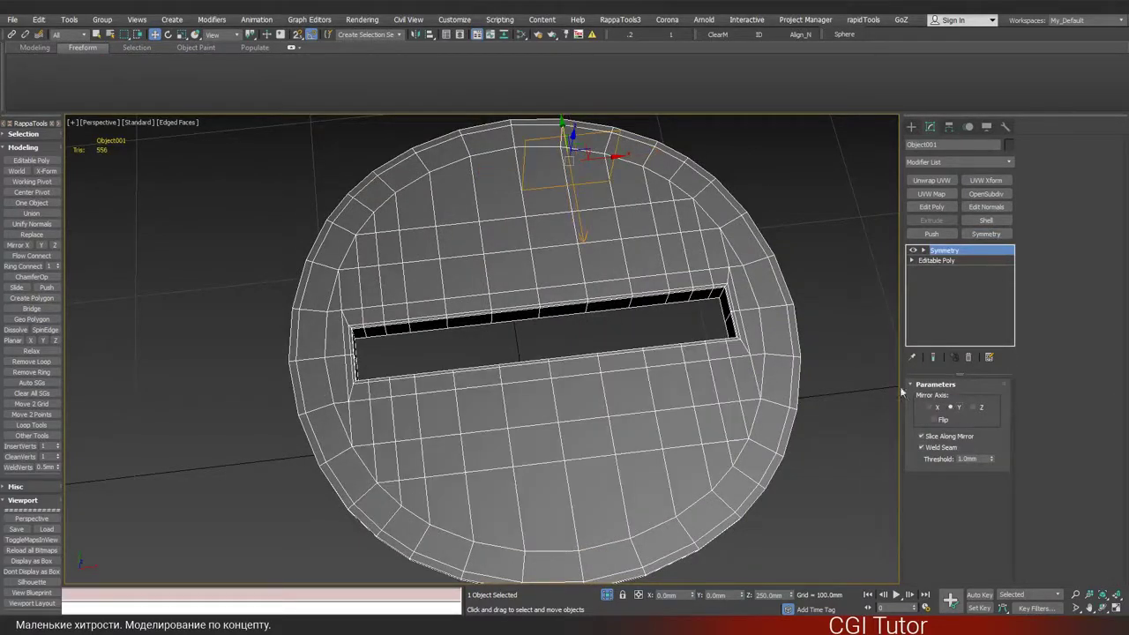
alt+middle_drag(457, 323, 558, 312)
key(ctrl+e)
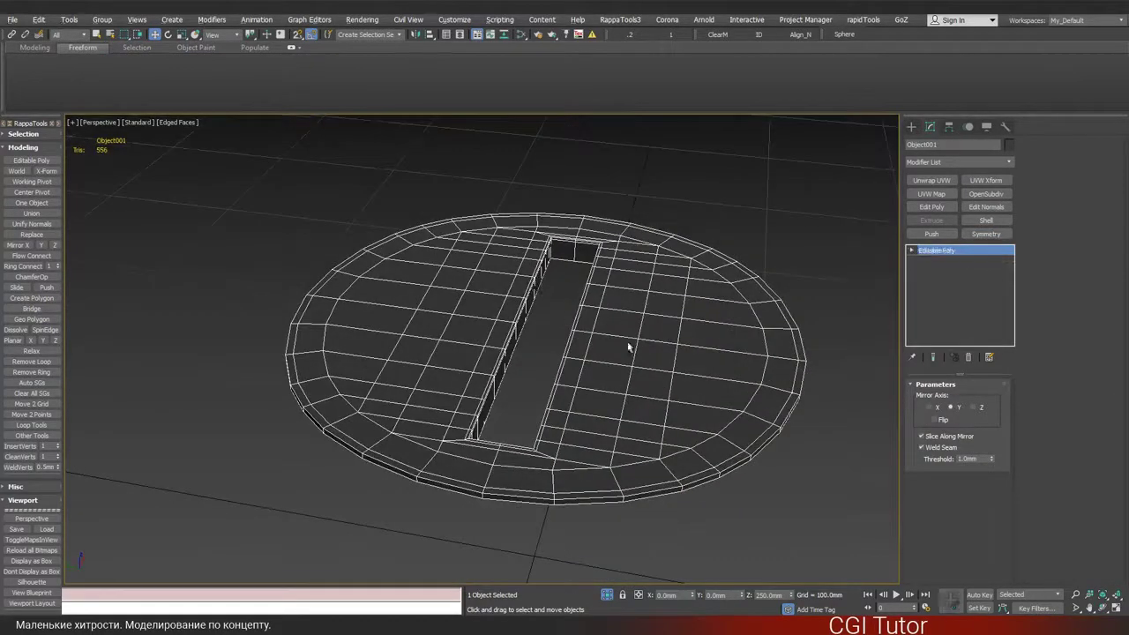
- Exit isolation and lower the slotted insert along Z into the opening of the fire bowl
click(607, 595)
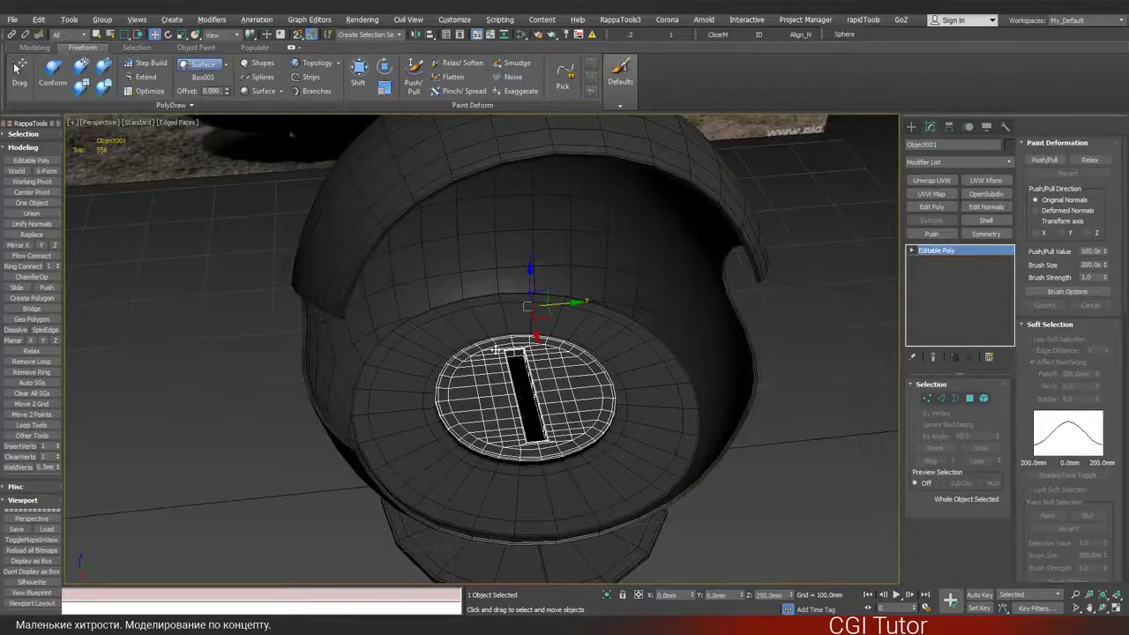
alt+middle_drag(496, 350, 529, 318)
scroll(530, 317, up, 3)
drag(533, 232, 532, 240)
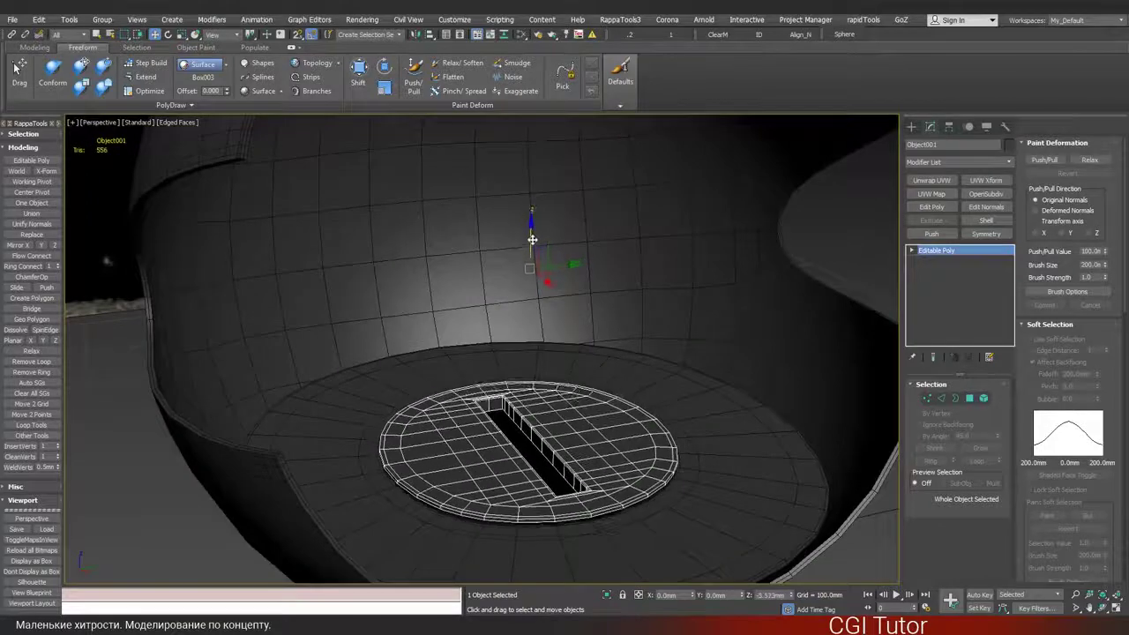
alt+middle_drag(533, 239, 532, 246)
- Rotate the slotted insert 90 degrees about the Z axis so its slot runs crosswise to its previous direction
key(e)
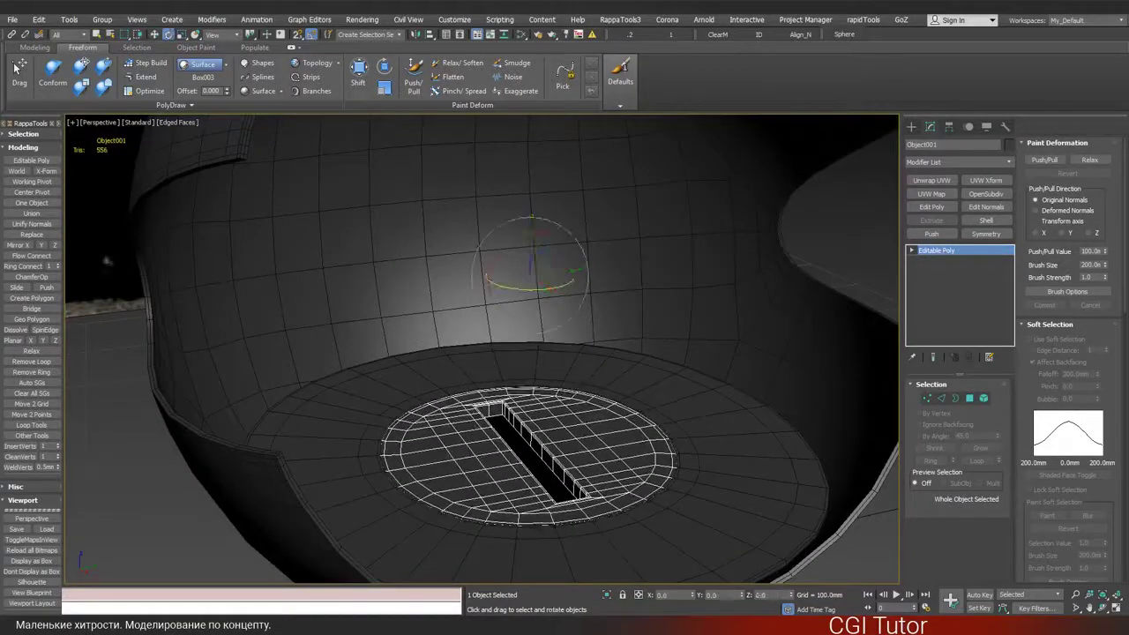
drag(512, 283, 561, 292)
scroll(559, 305, down, 10)
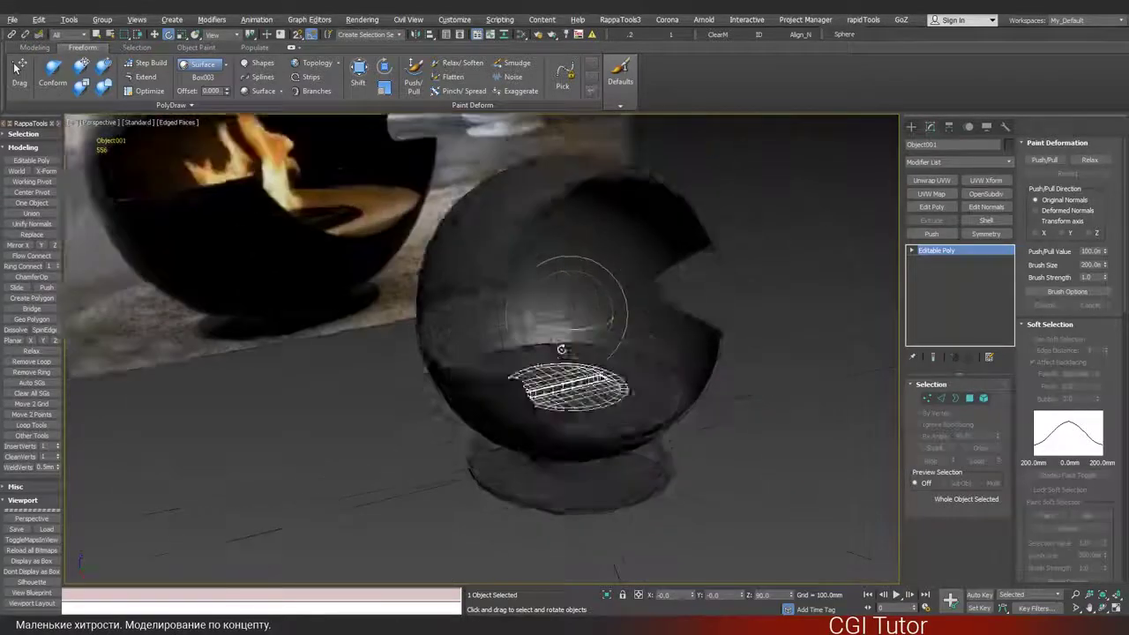
mouse_move(561, 350)
alt+middle_down()
mouse_move(479, 323)
mouse_move(646, 421)
mouse_move(649, 448)
mouse_move(600, 374)
mouse_move(634, 406)
alt+middle_up()
- Hide the edged faces, select all four fireplace parts and apply an OpenSubdiv modifier with 2 iterations
scroll(650, 448, up, 5)
key(F4)
scroll(623, 412, down, 5)
scroll(605, 379, up, 3)
scroll(634, 407, down, 3)
drag(442, 311, 439, 307)
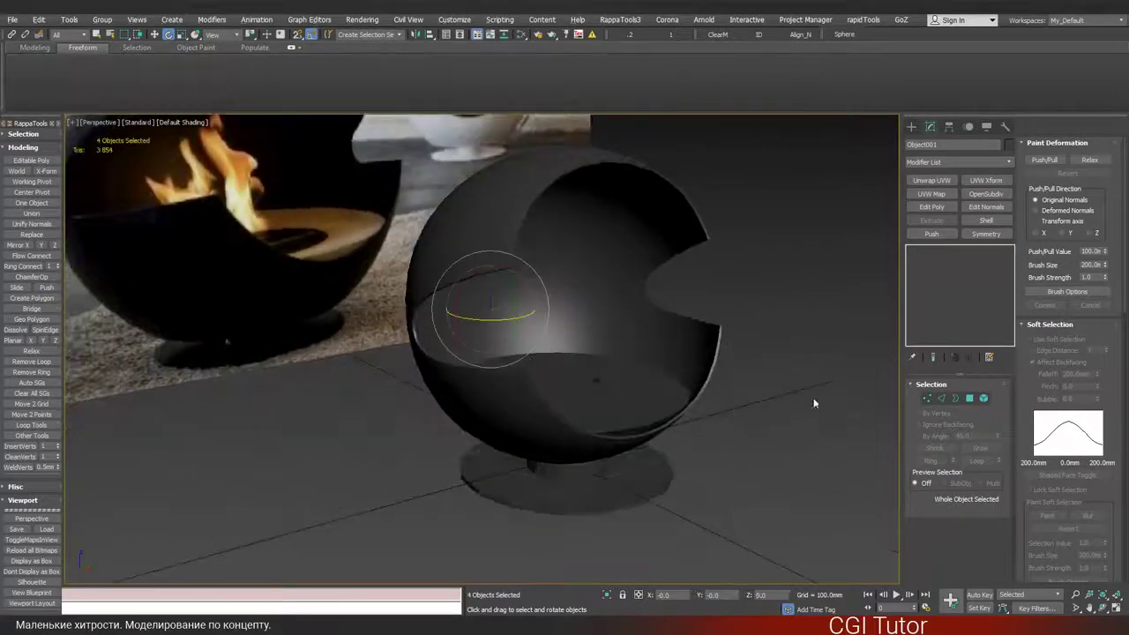
click(996, 194)
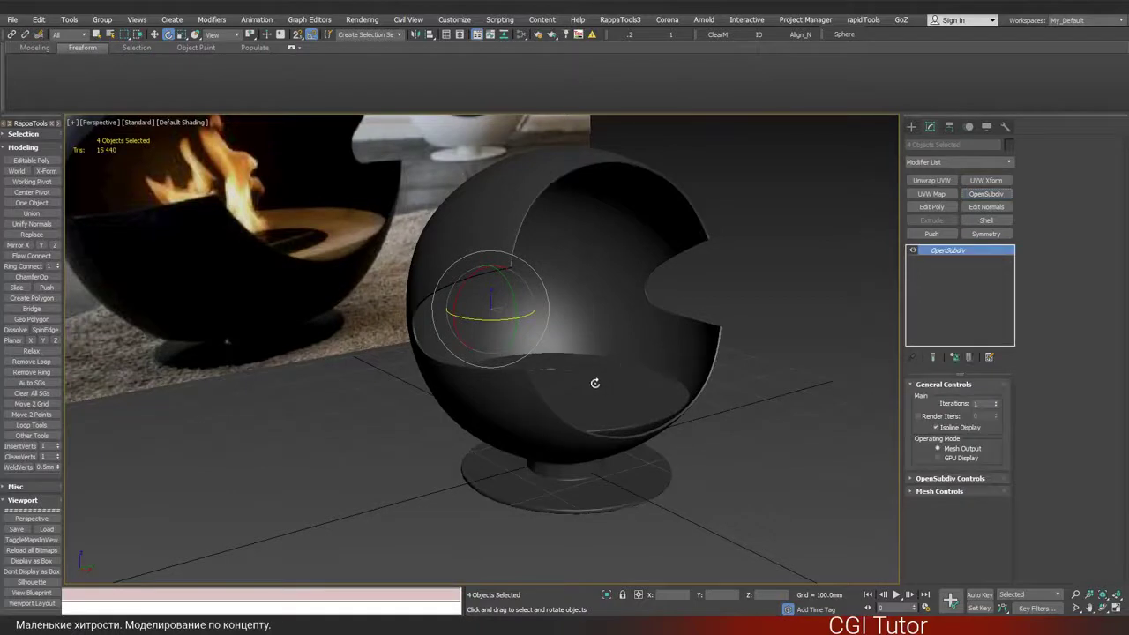
click(996, 401)
- Deselect the parts, show edged faces and examine the smoothed fireplace from several angles beside the reference photo
alt+middle_drag(713, 435, 711, 418)
key(w)
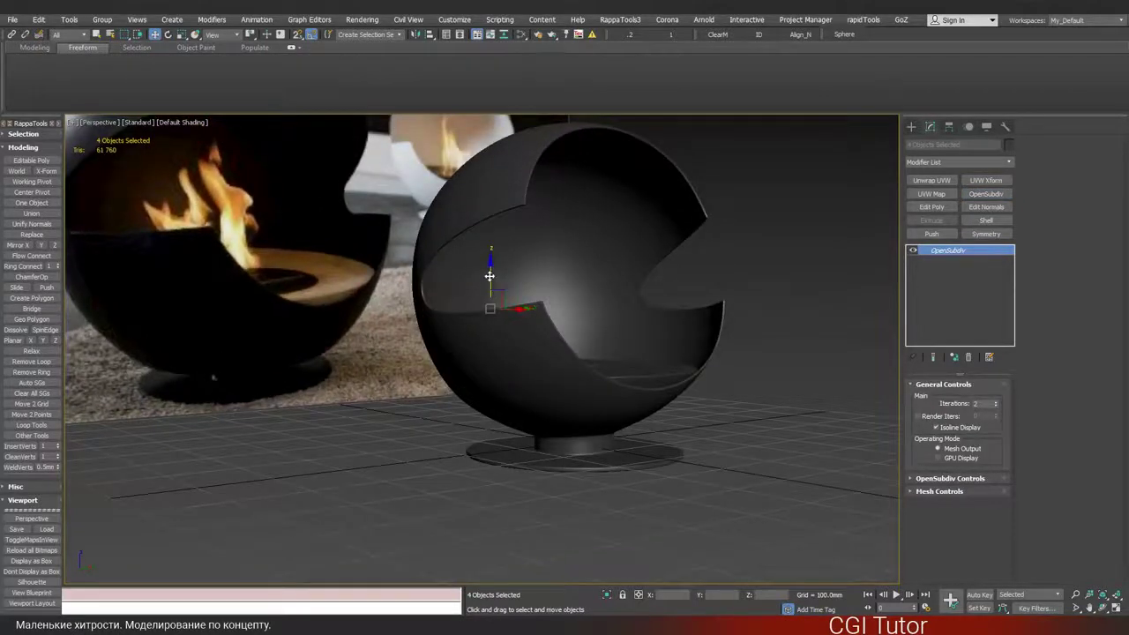
alt+middle_drag(489, 277, 531, 322)
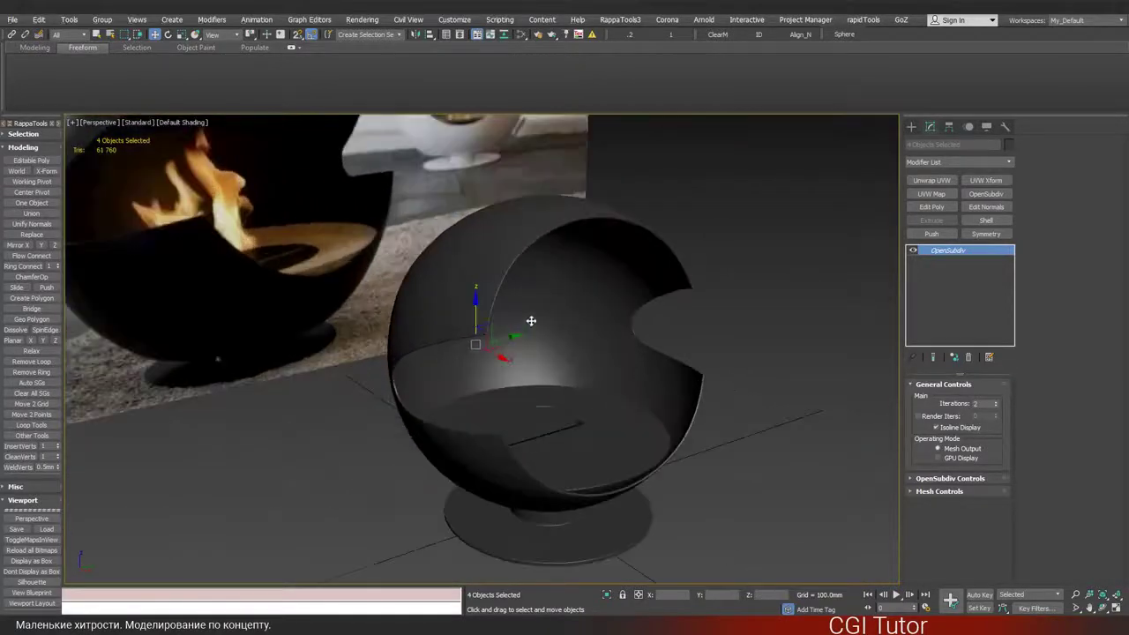
key(F4)
middle_drag(567, 379, 456, 347)
click(623, 385)
alt+middle_drag(623, 385, 660, 381)
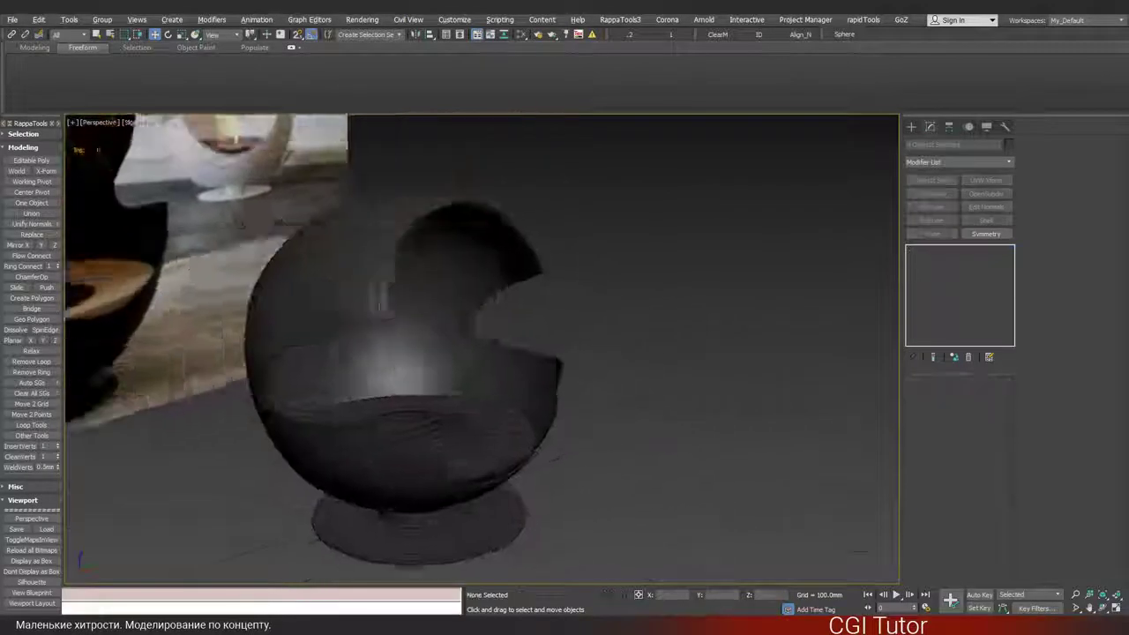
alt+middle_drag(380, 300, 438, 314)
scroll(514, 413, up, 4)
scroll(439, 315, down, 2)
alt+middle_drag(441, 397, 516, 351)
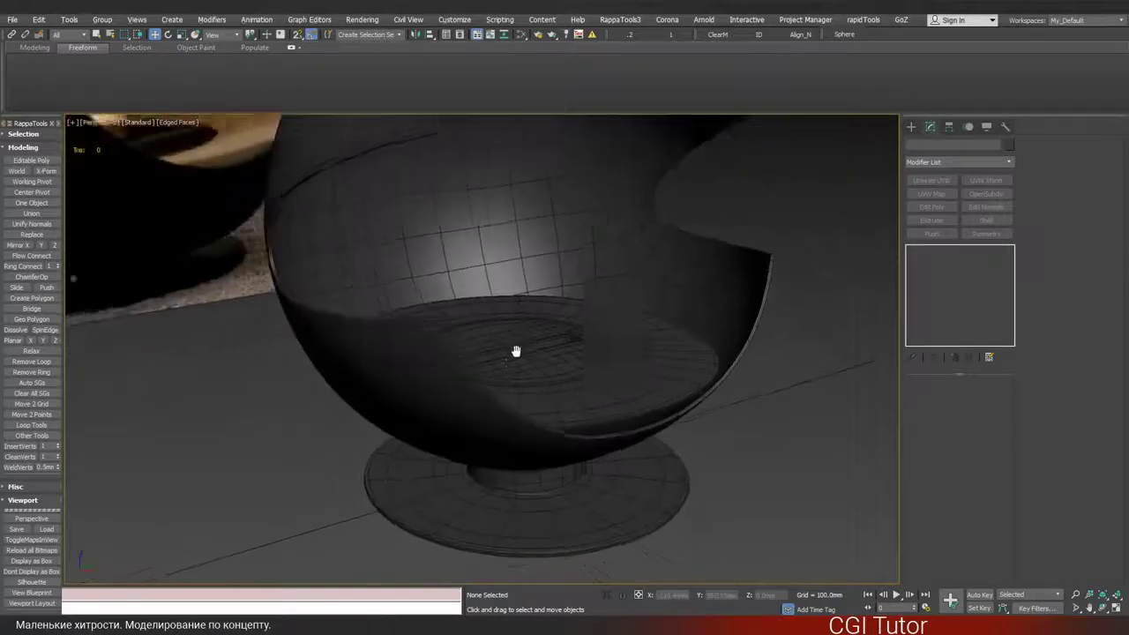
scroll(516, 351, down, 5)
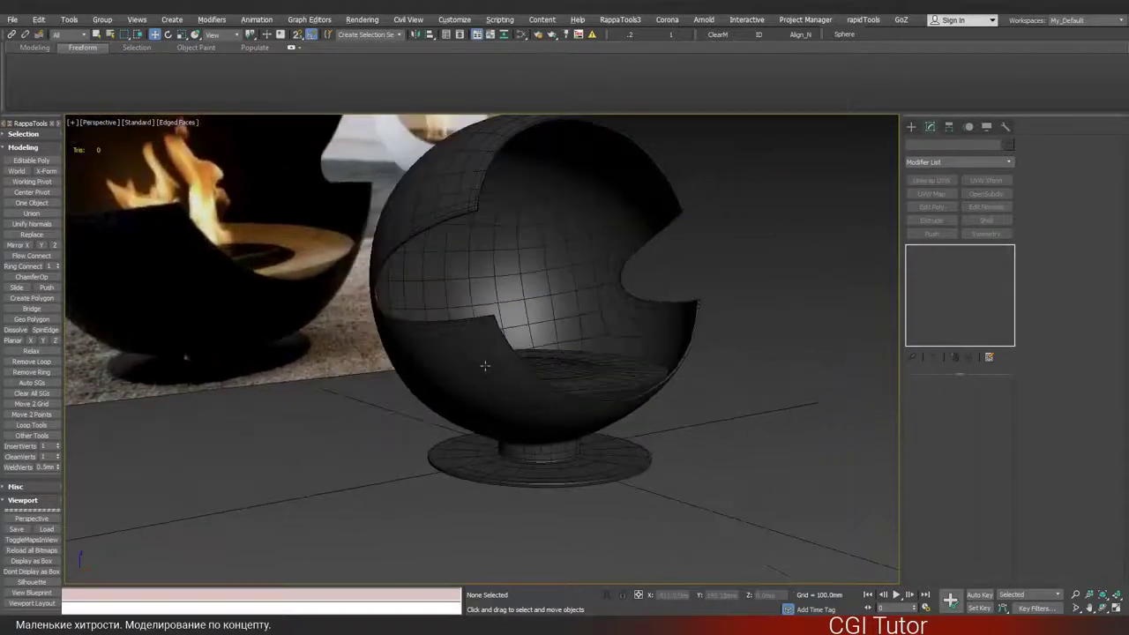
scroll(486, 365, down, 3)
middle_drag(477, 358, 416, 381)
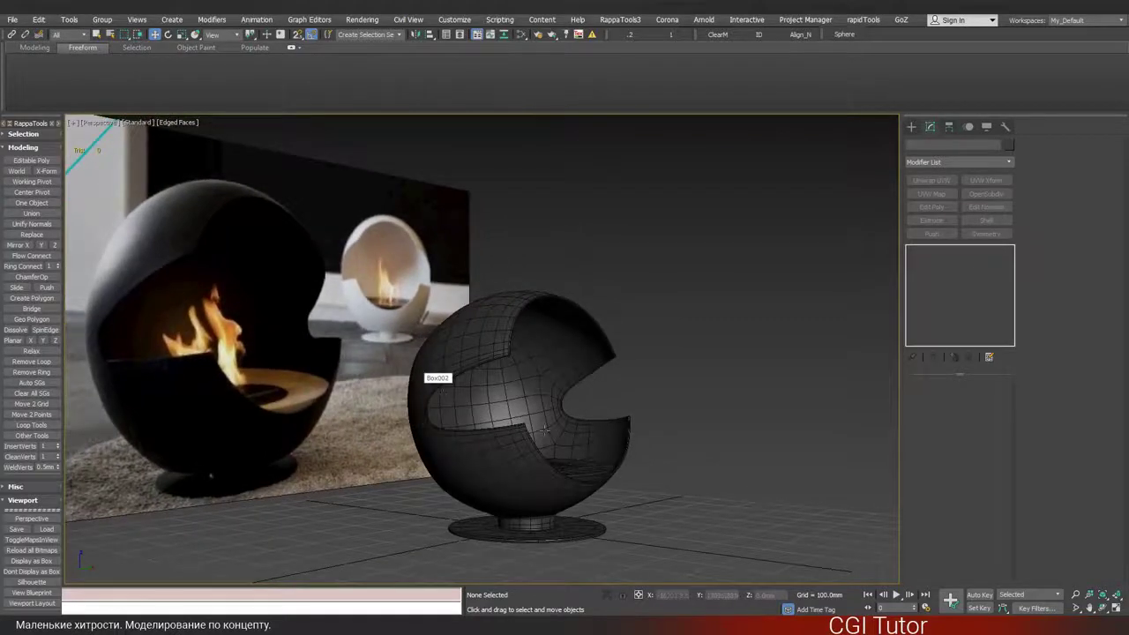
alt+middle_drag(545, 431, 549, 426)
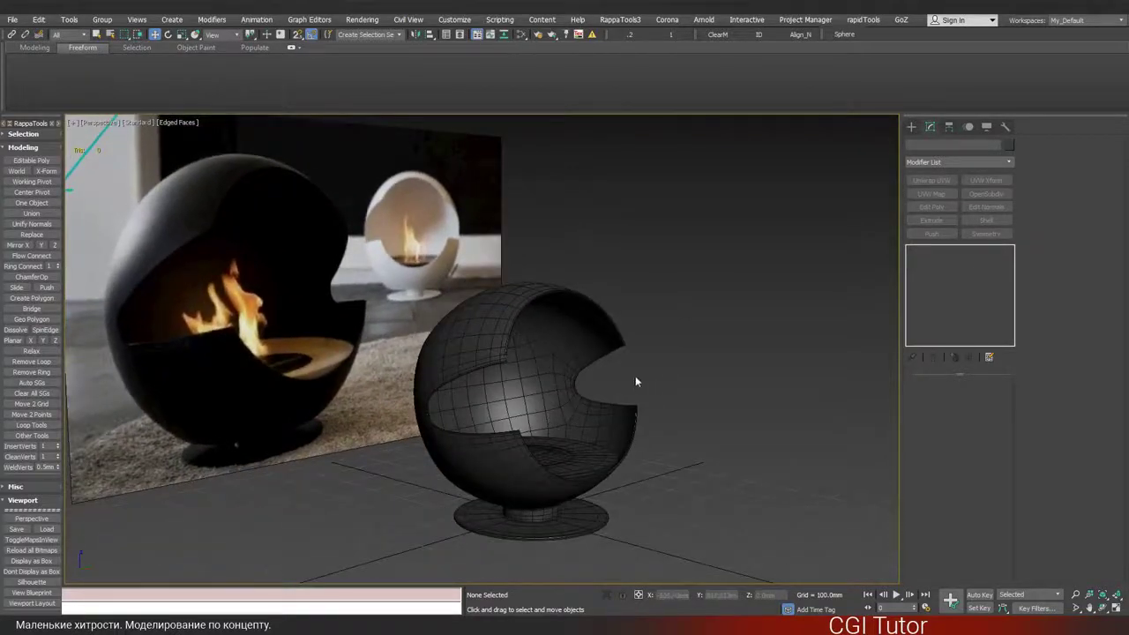
alt+middle_drag(591, 383, 618, 379)
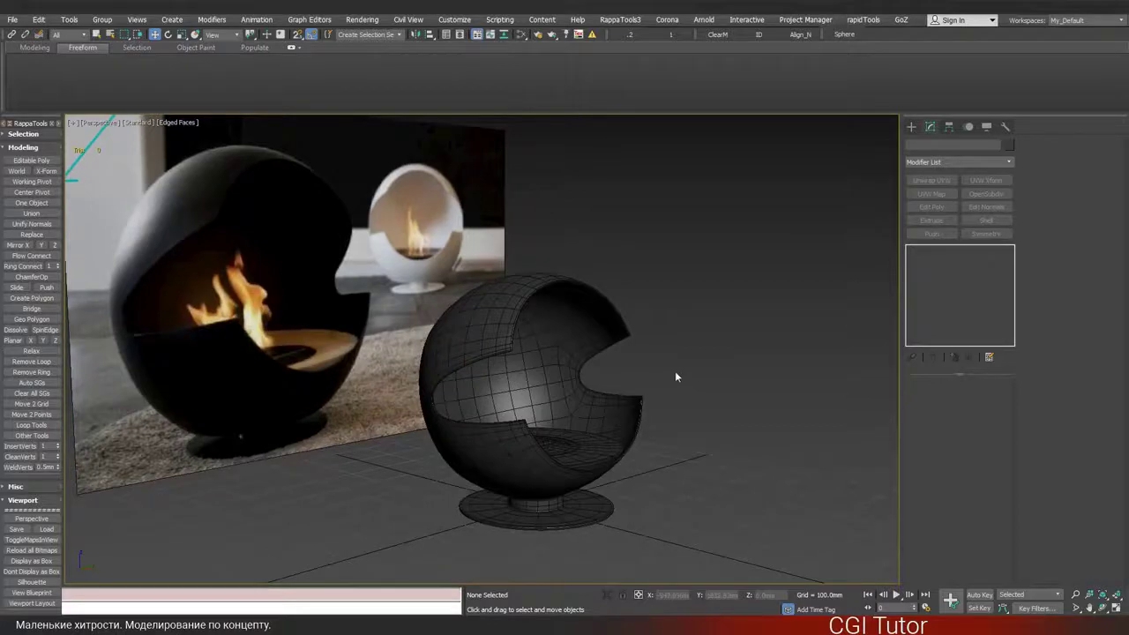